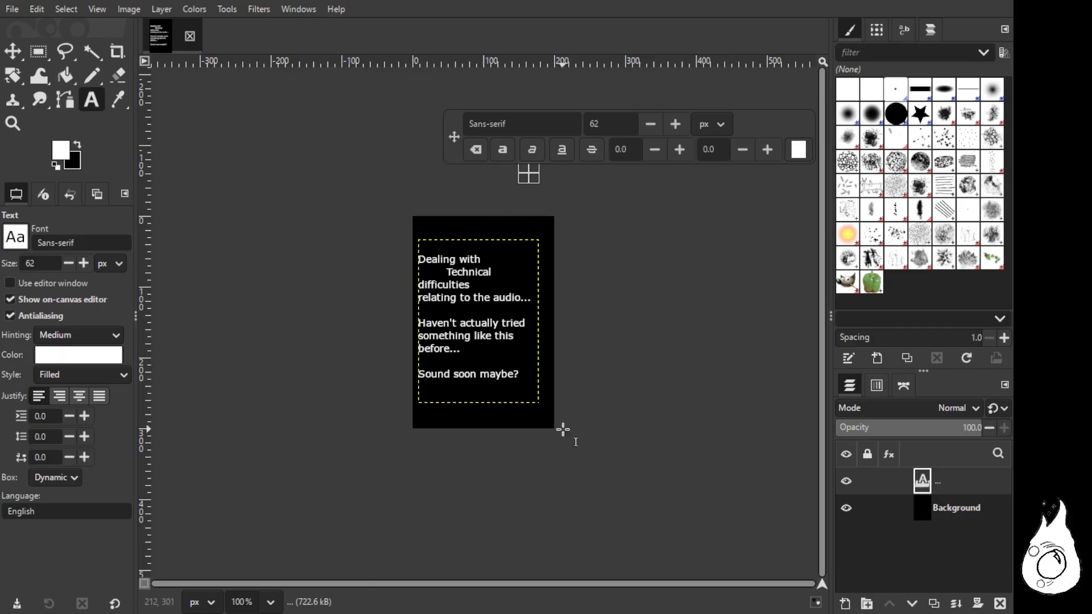
Step: Try to erase the text on the canvas with the Eraser
left_click(540, 408)
left_click(536, 418)
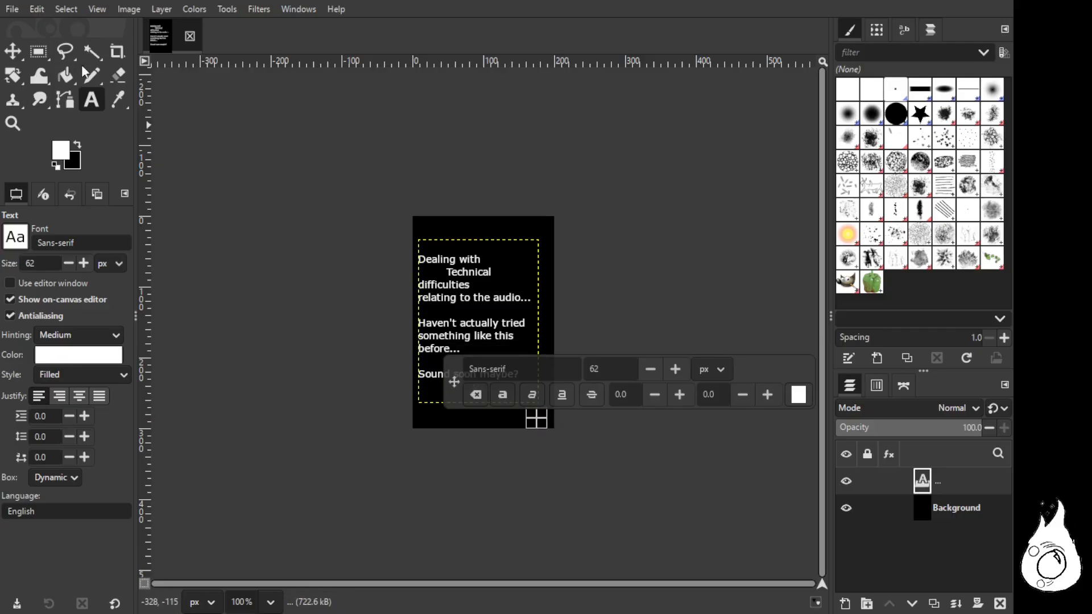
left_click(117, 75)
left_click(442, 247)
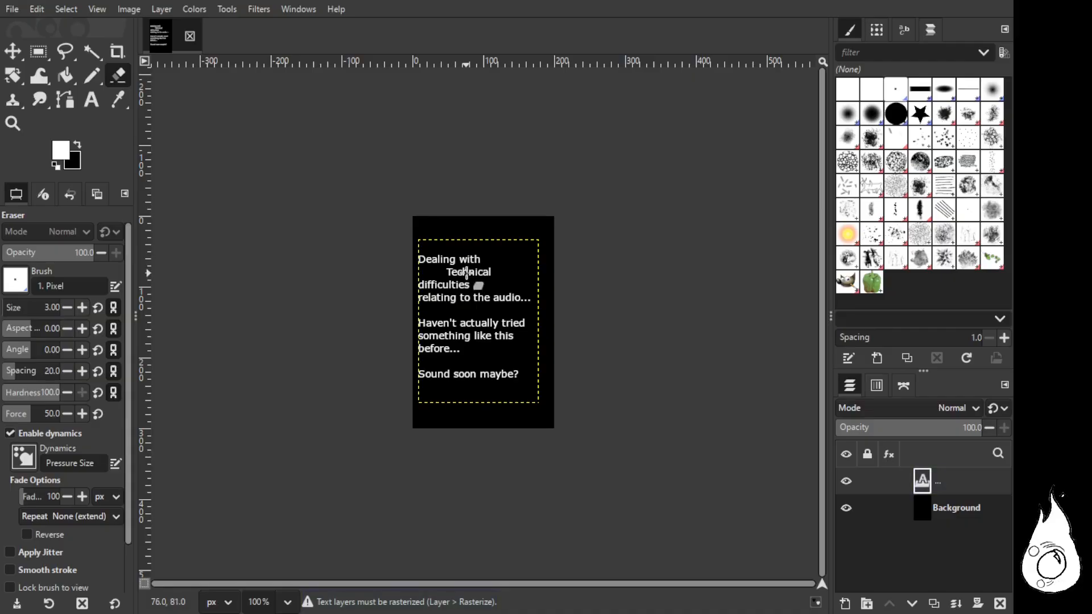
Step: Clear the text layer's contents and delete the layer, keeping only the Background layer
left_click(931, 499)
left_click(946, 486)
key("Delete")
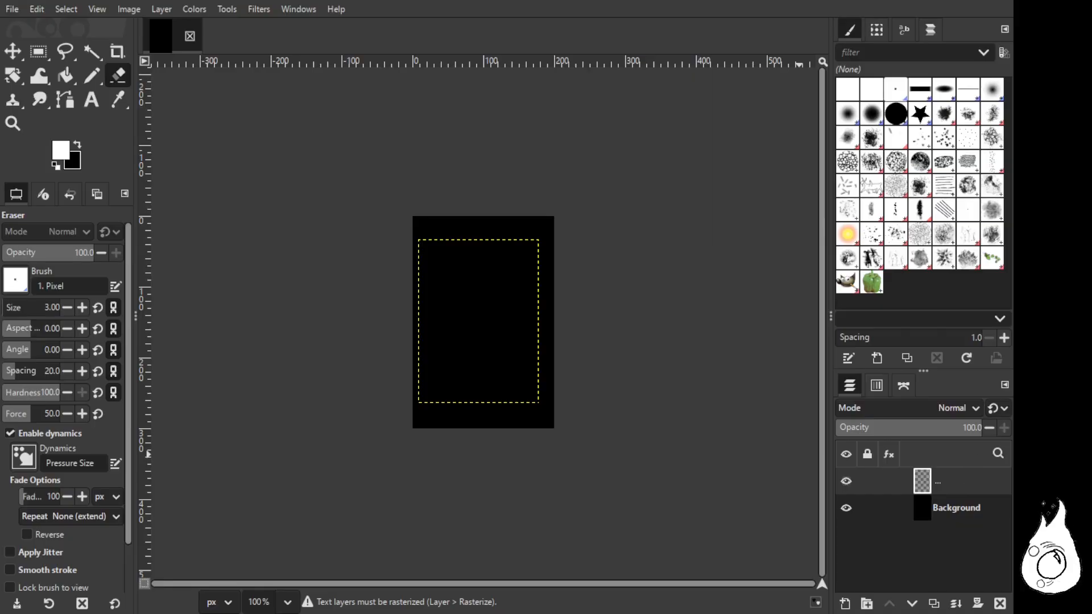
left_click(1000, 604)
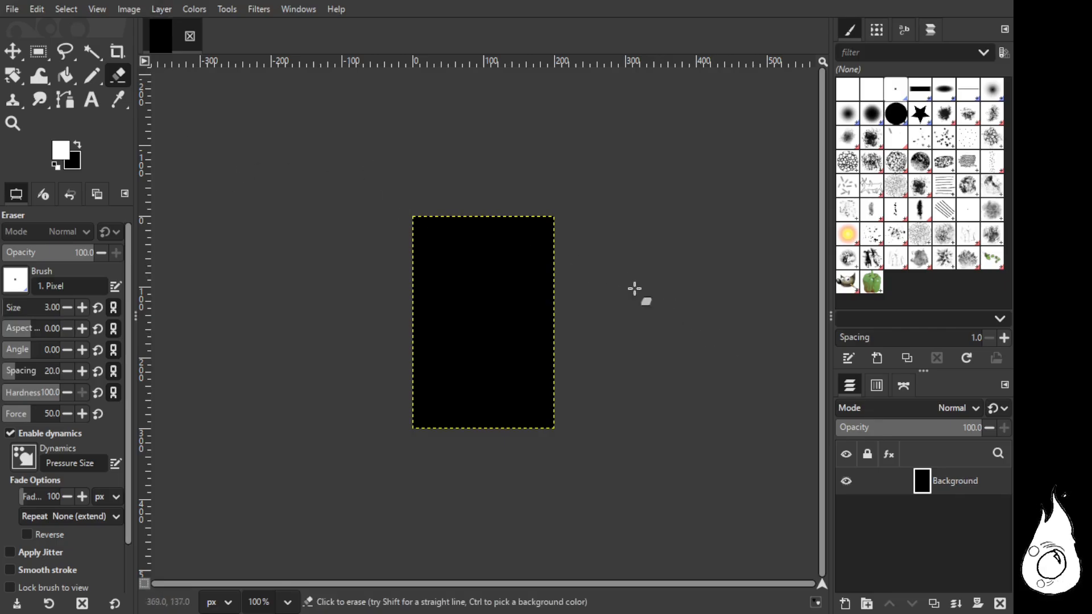
Step: Swap the foreground and background colours and erase the whole black Background layer with the Eraser at size 557
left_click(78, 145)
left_click(459, 255)
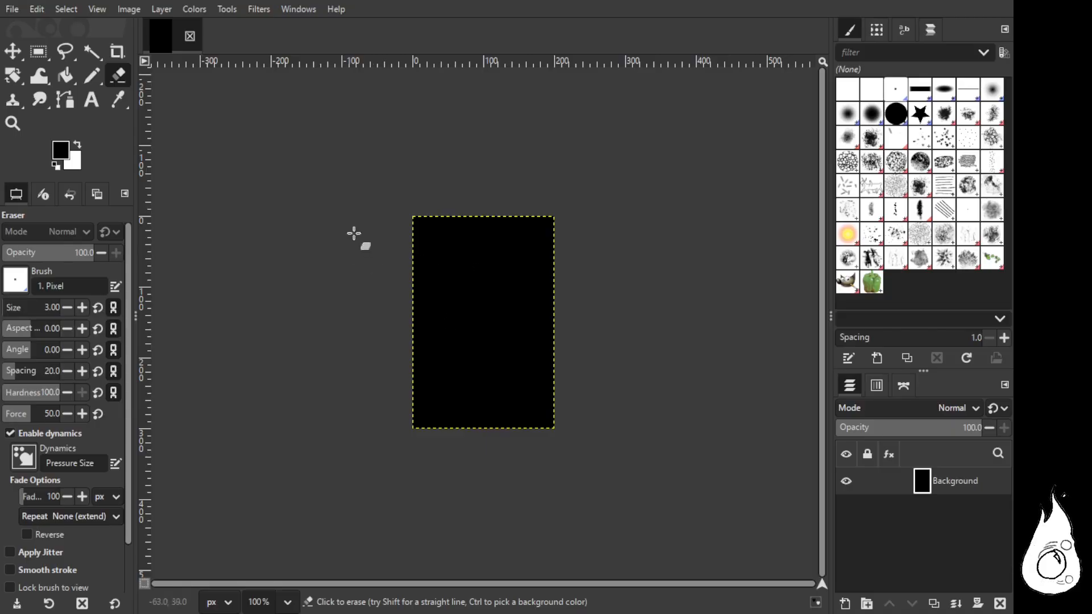
mouse_move(422, 235)
left_mouse_down()
mouse_move(446, 320)
mouse_move(472, 260)
mouse_move(498, 302)
mouse_move(402, 352)
mouse_move(473, 300)
left_mouse_up()
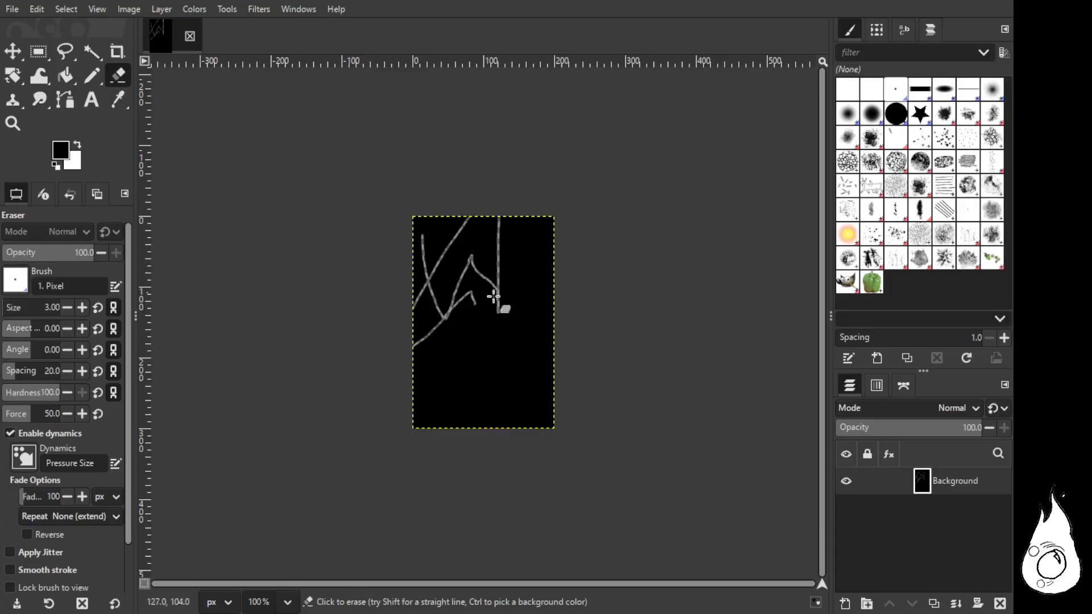
left_click(44, 311)
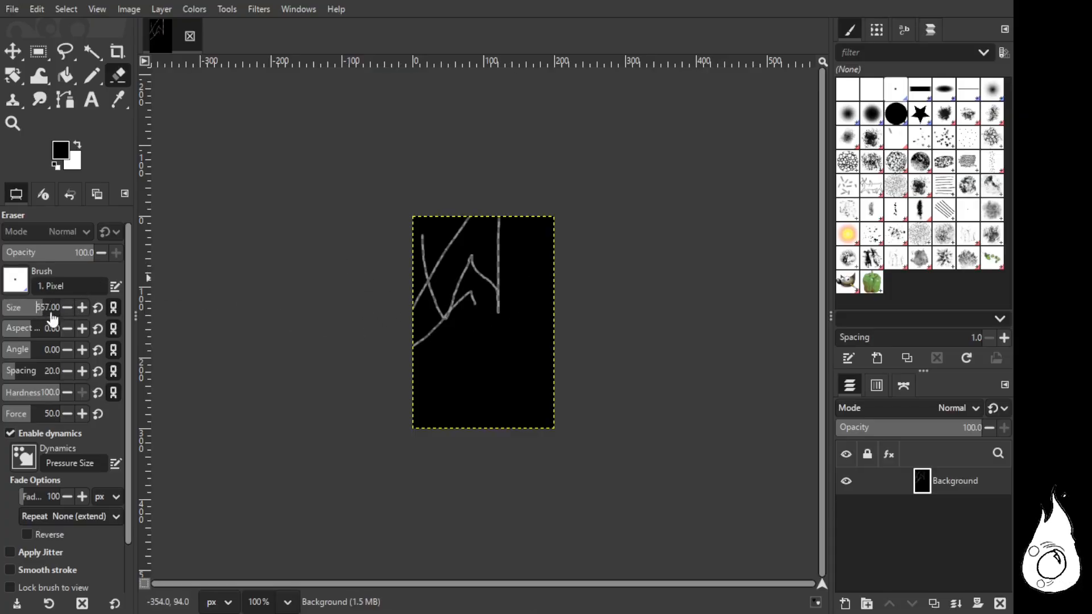
left_click(469, 293)
left_click(496, 366)
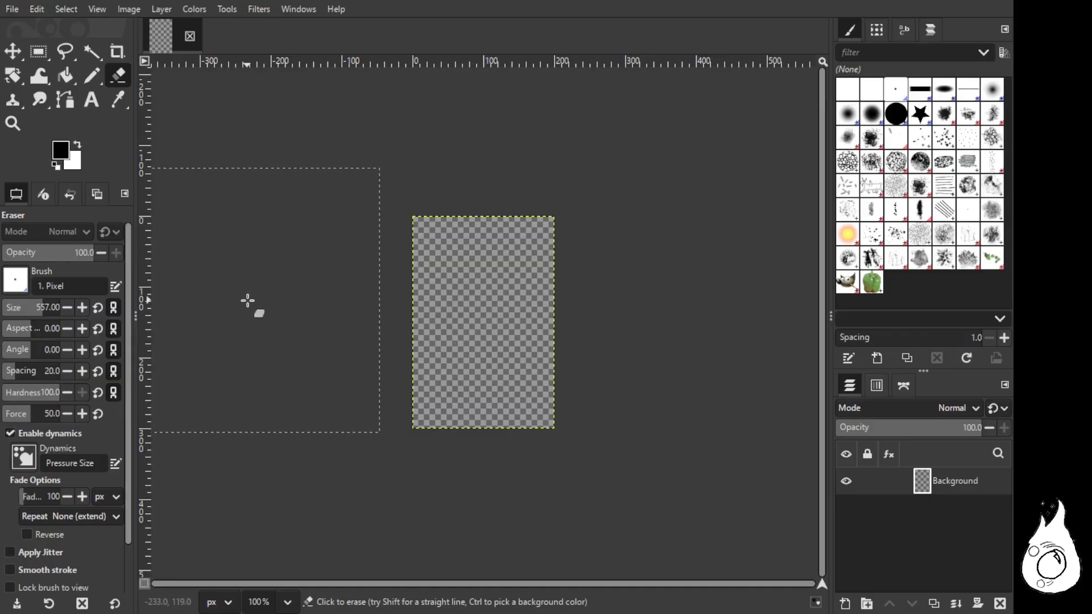
Step: Create a new 300 × 200 px image and erase its entire white background with the Eraser
left_click(38, 53)
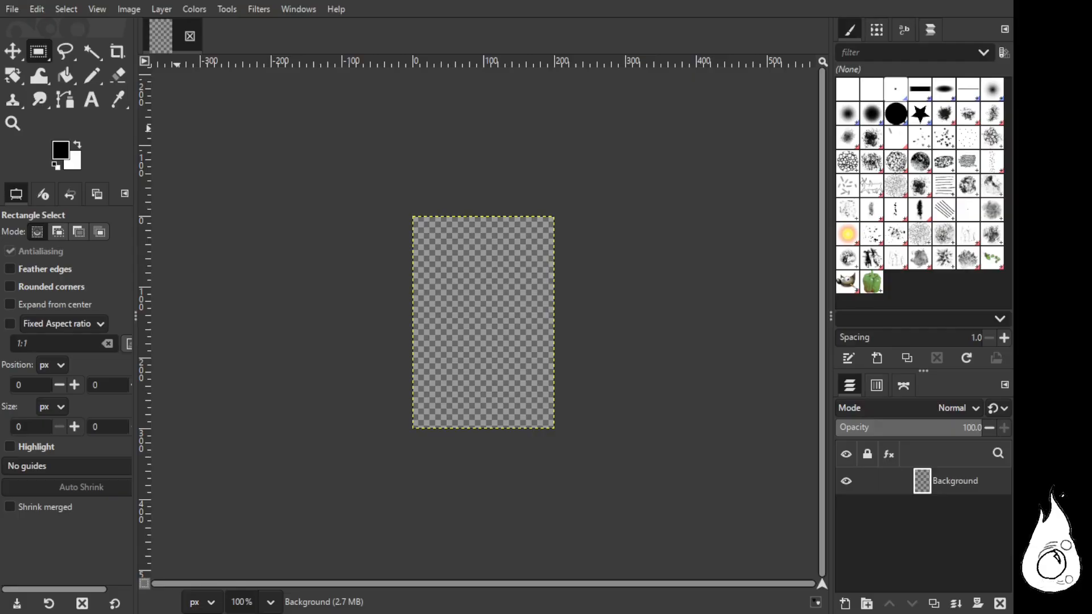
left_click(60, 154)
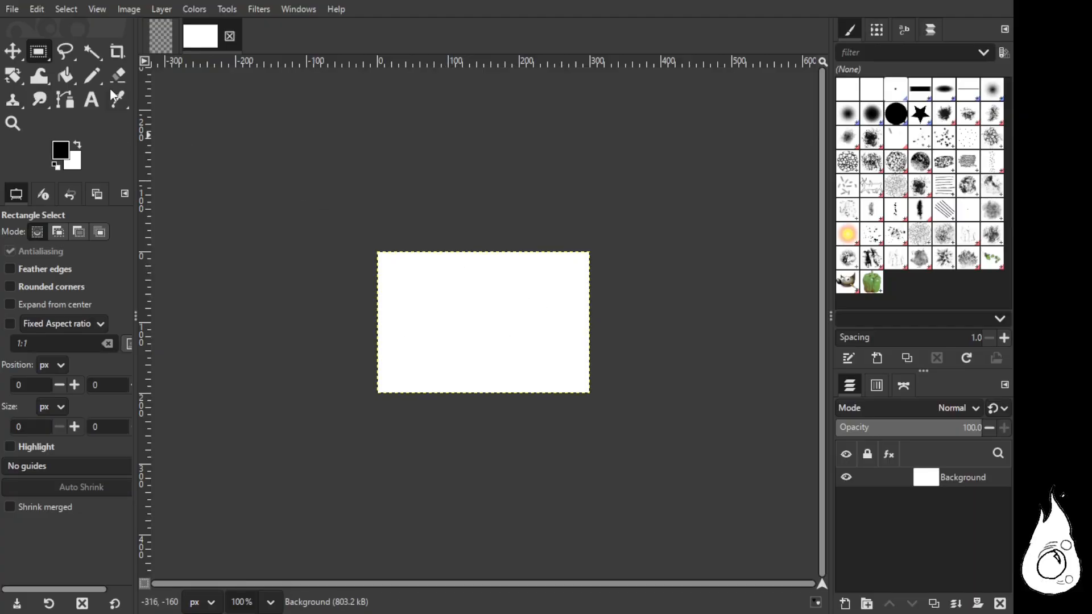
key("shift+e")
mouse_move(420, 299)
left_mouse_down()
mouse_move(447, 307)
mouse_move(512, 312)
left_mouse_up()
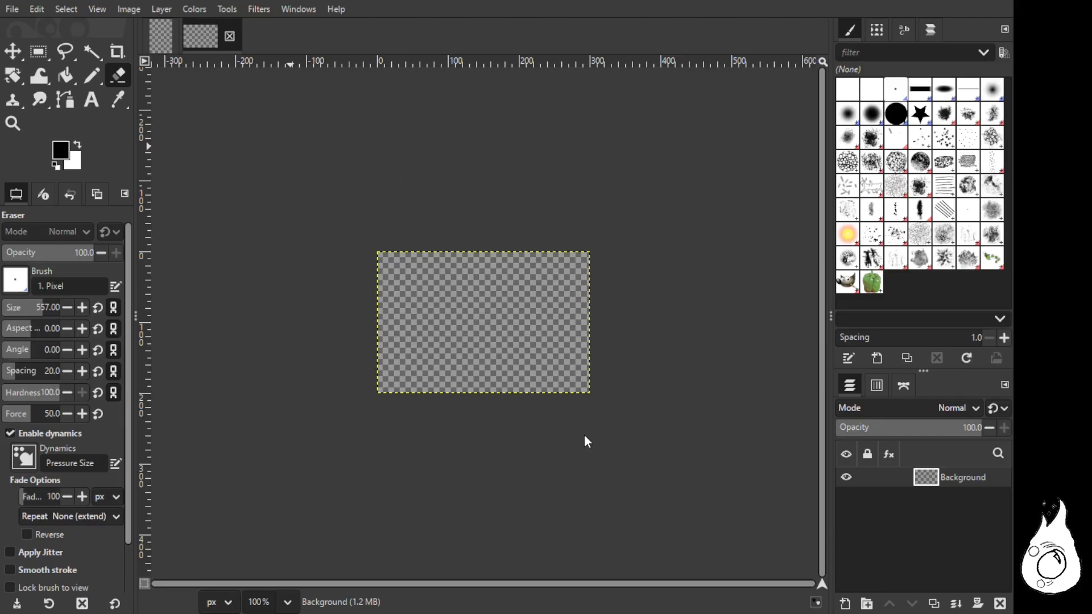
Step: Add a new transparent layer above the Background and make the Background layer active again
left_click(617, 514)
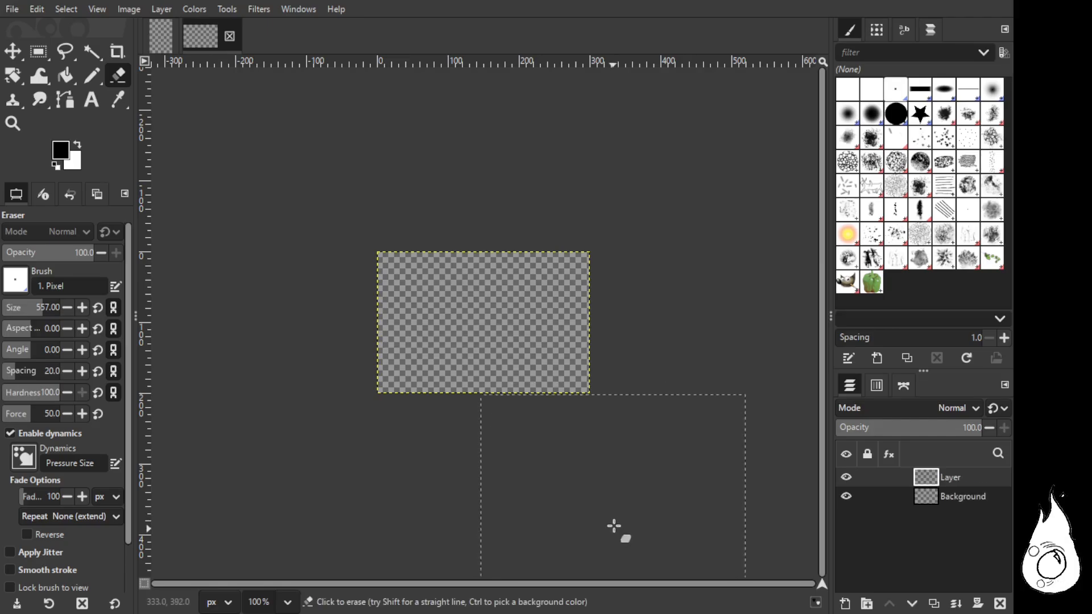
left_click(972, 499)
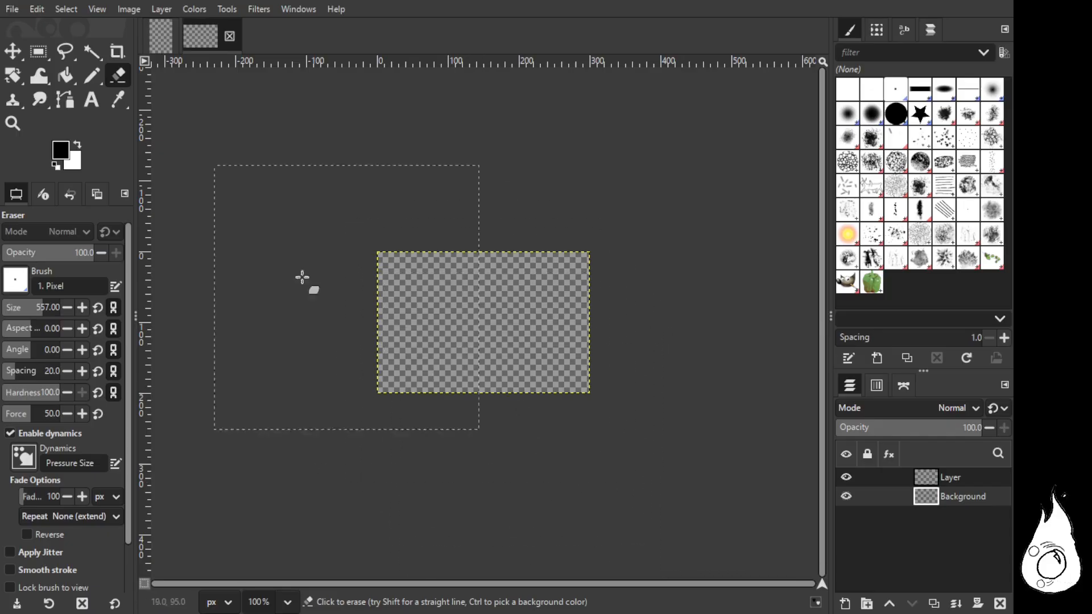
Step: Set up the Pencil tool with the 1. Pixel brush at size 4
left_click(92, 76)
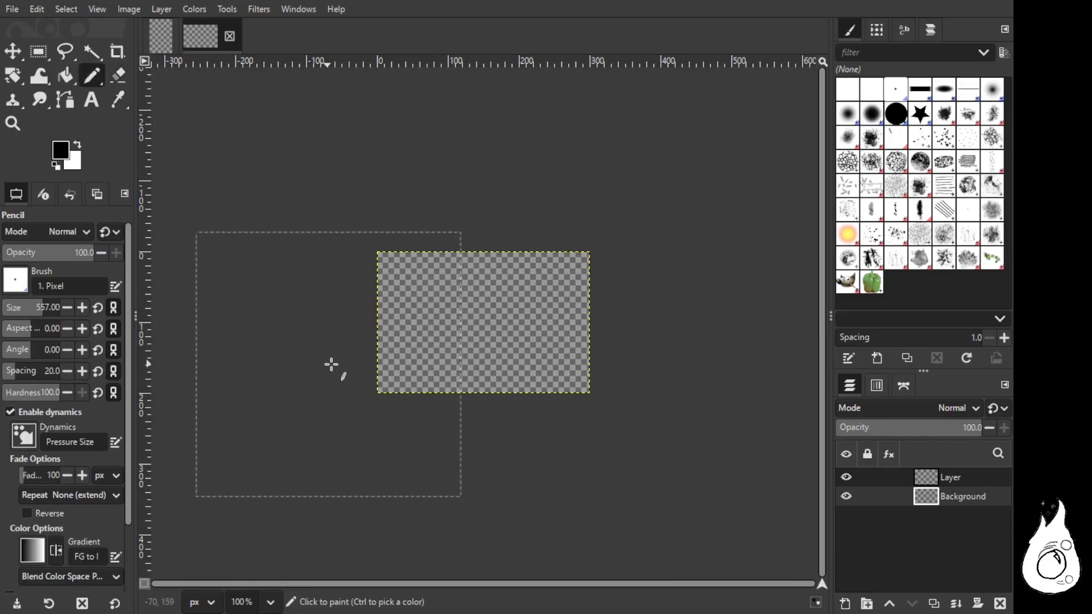
left_click(899, 90)
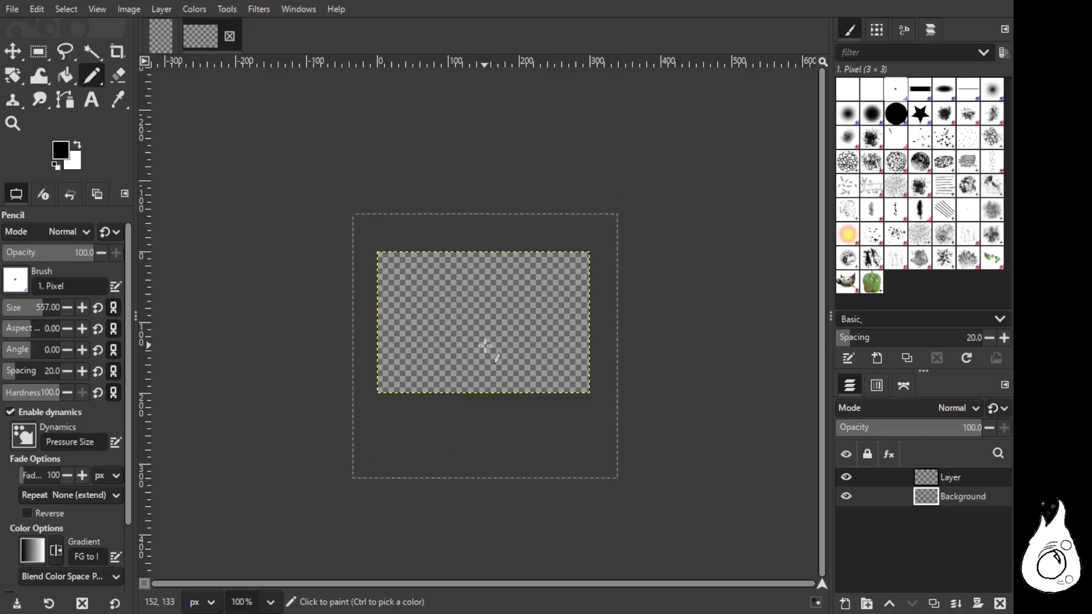
left_click(26, 308)
left_click_drag(26, 308, 6, 313)
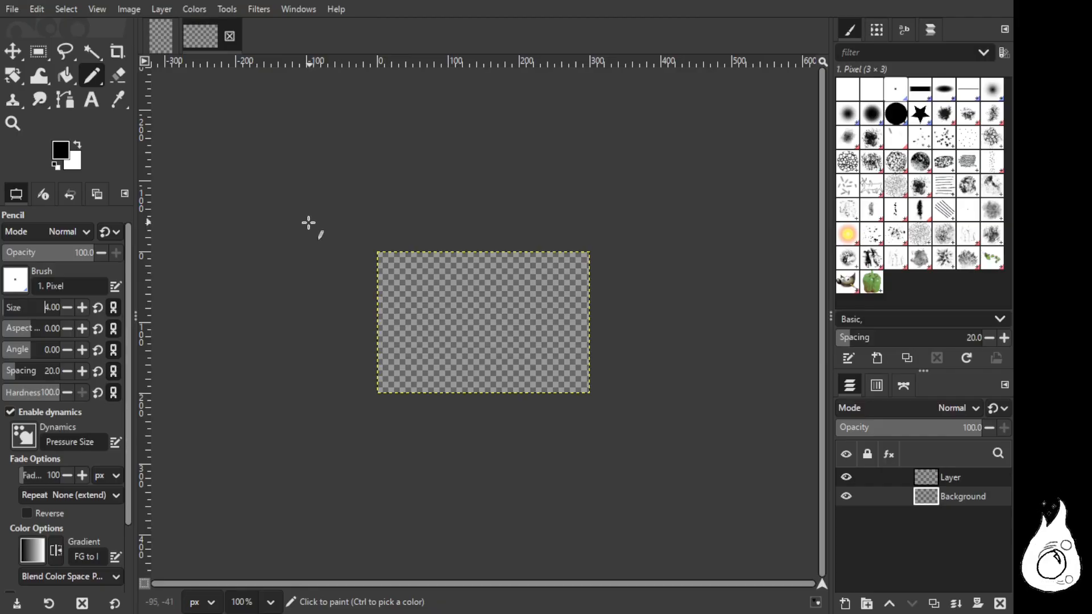
Step: Bring up the Clone tool's options and switch to the Smudge tool
left_click(11, 102)
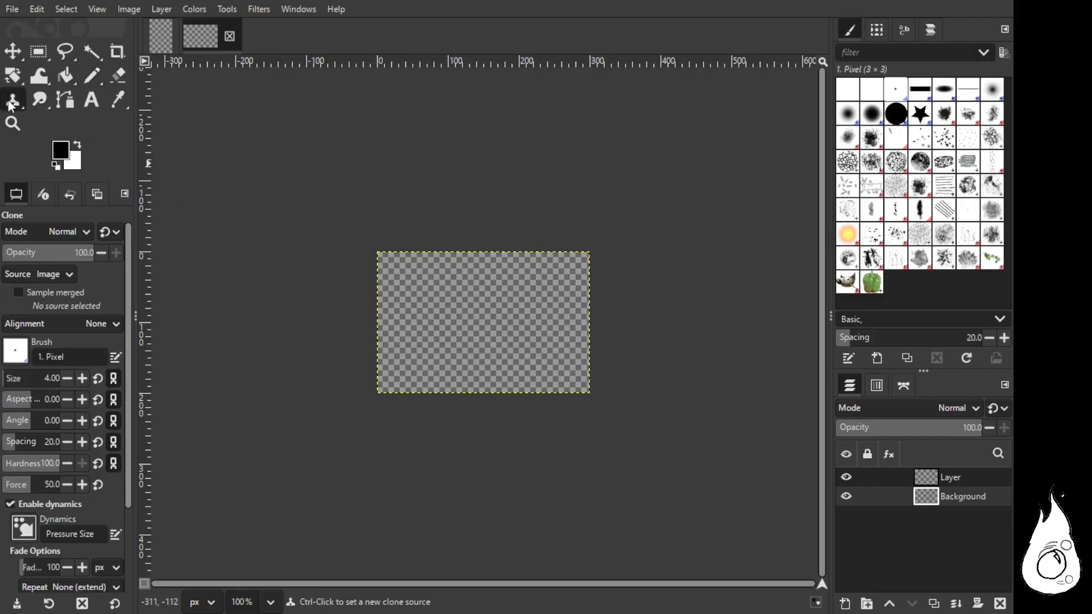
left_click(39, 101)
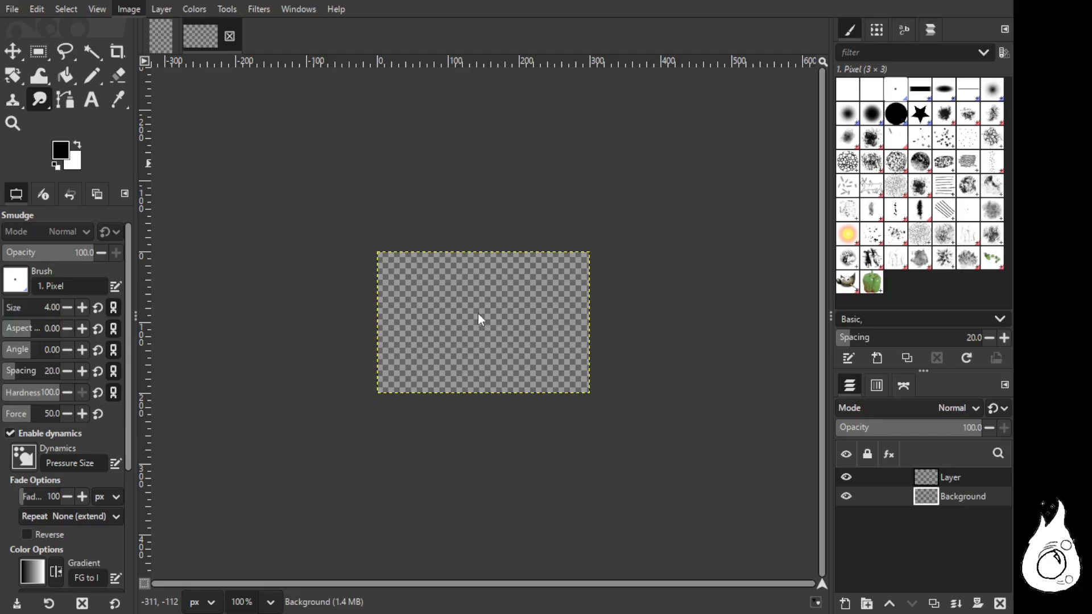
scroll(489, 316, "up", 4)
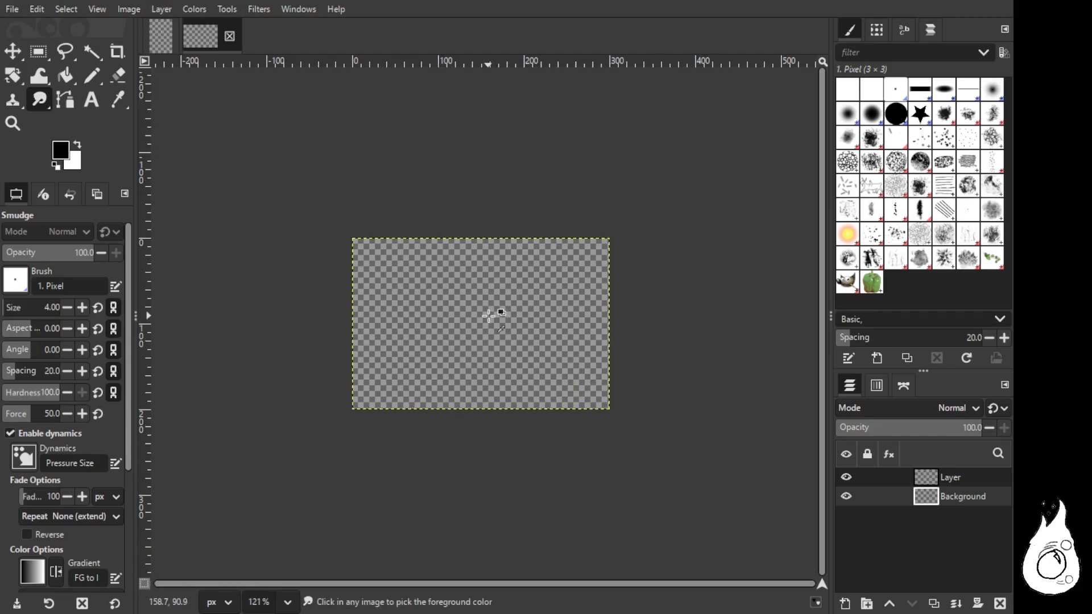
scroll(489, 315, "up", 4)
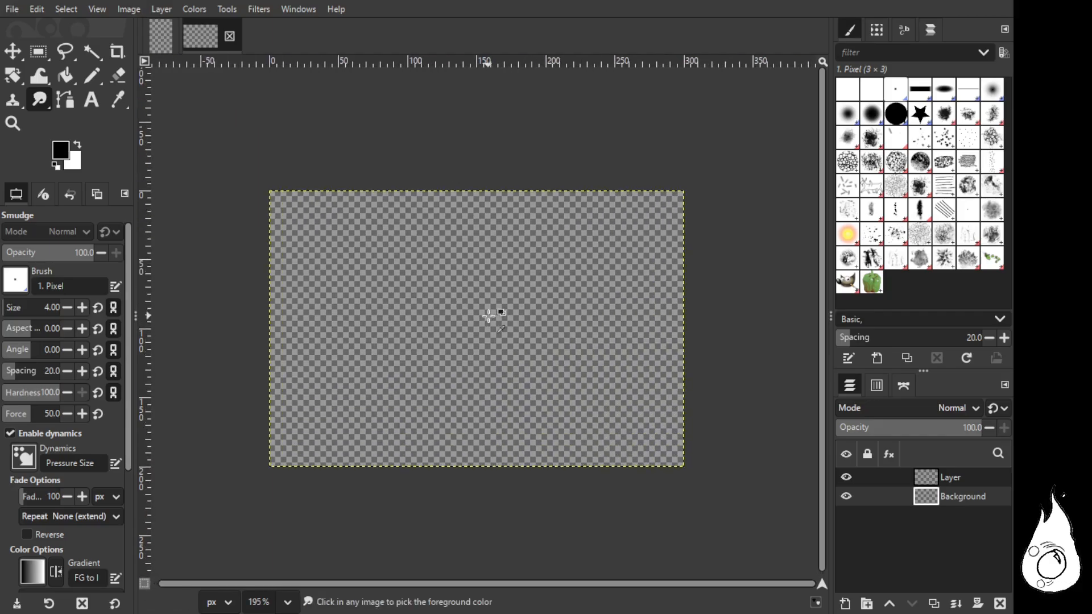
scroll(489, 316, "up", 2)
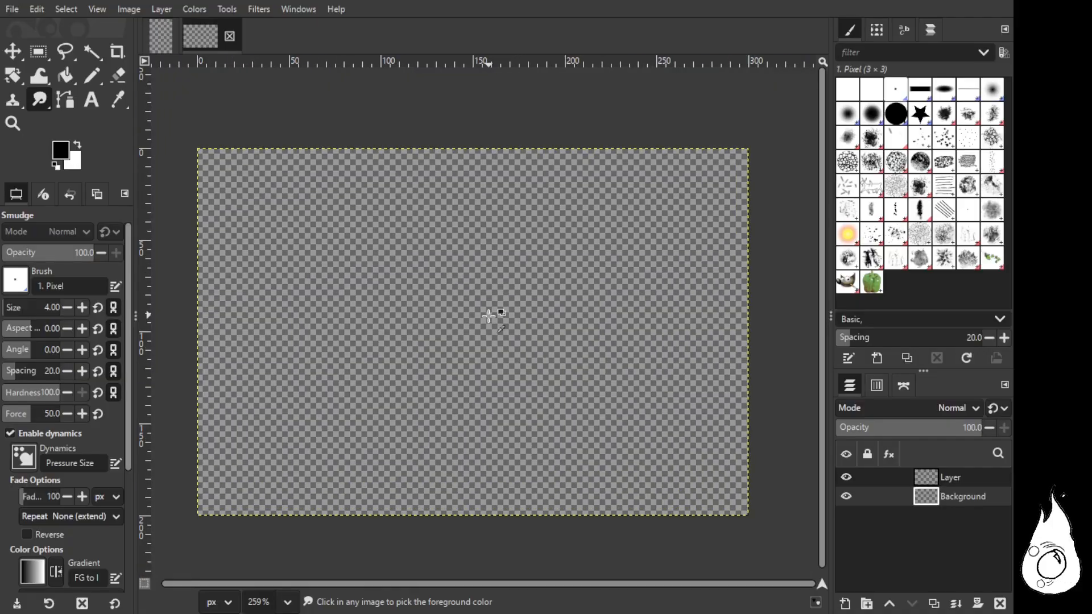
scroll(490, 316, "up", 1)
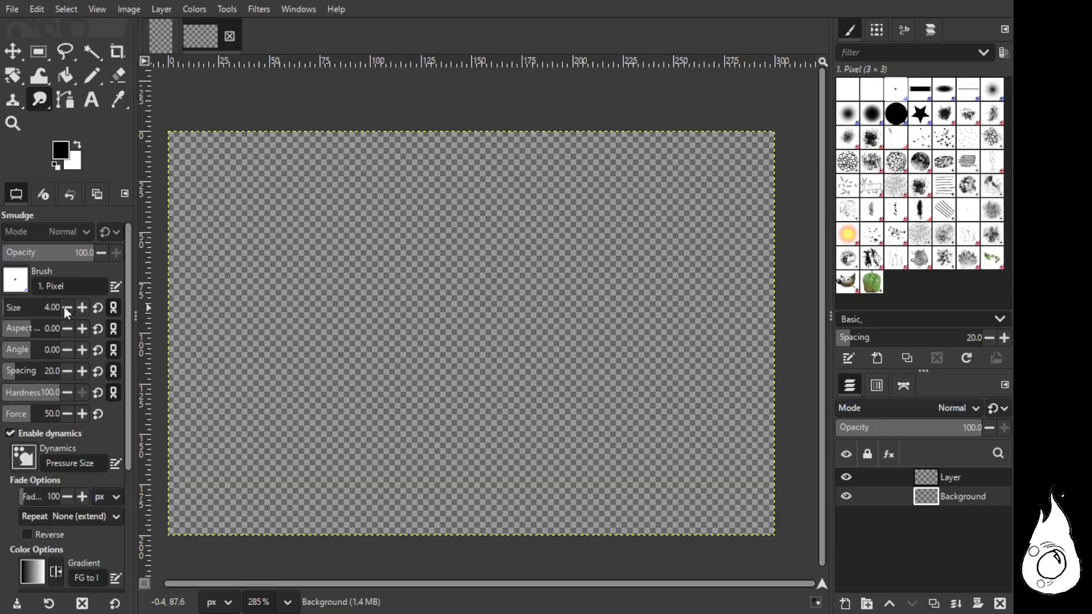
Step: Try the Smudge tool at size 363 and with the 2. Hardness 100 and 2. Block 03 brushes, and review its remaining options
left_click(36, 308)
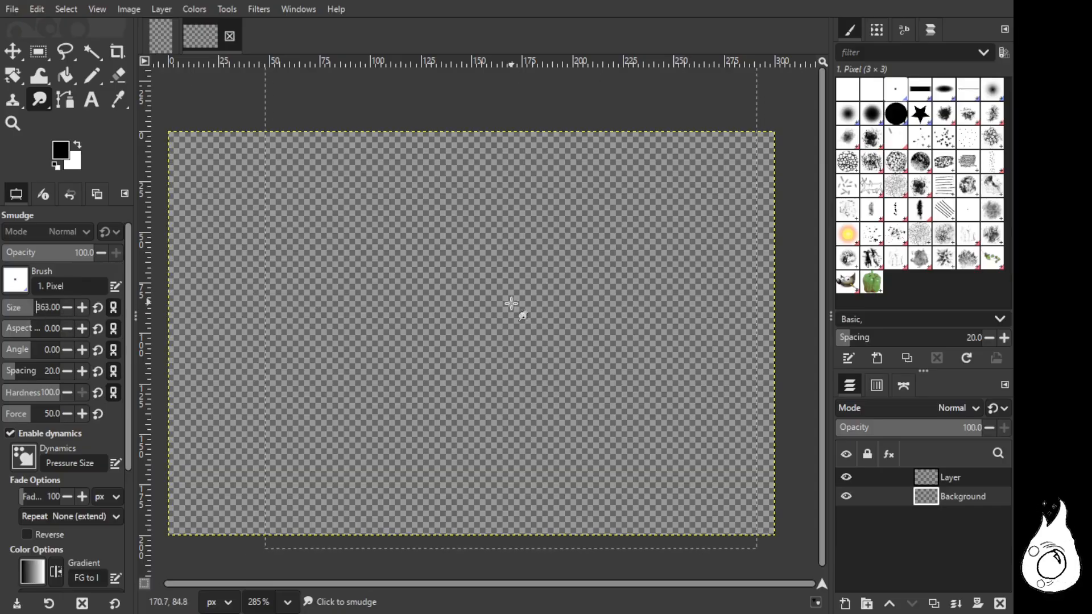
left_click(898, 115)
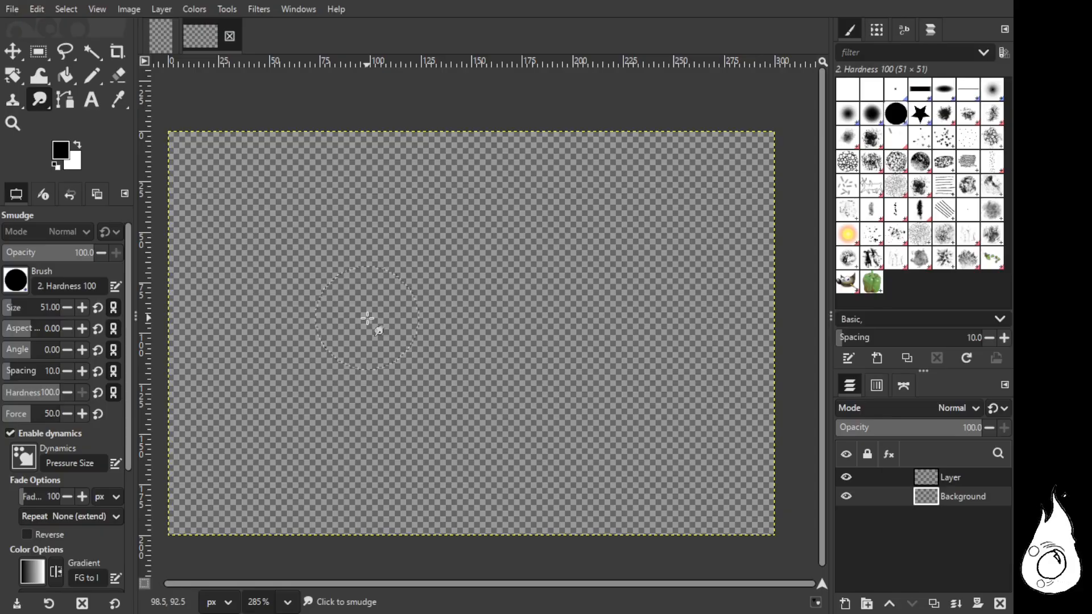
left_click(977, 92)
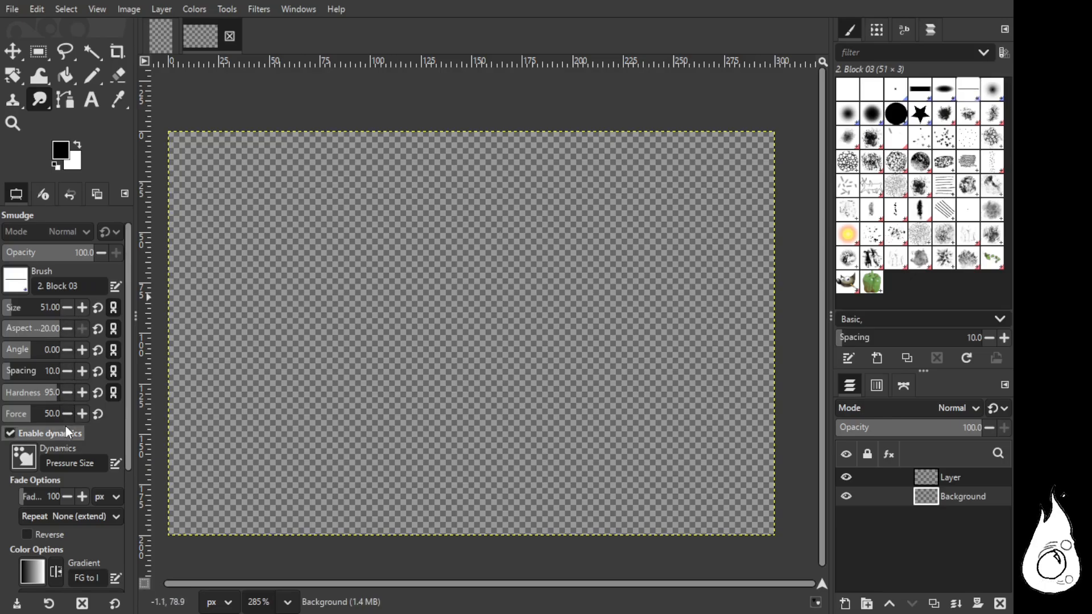
left_click(81, 308)
left_click(81, 308)
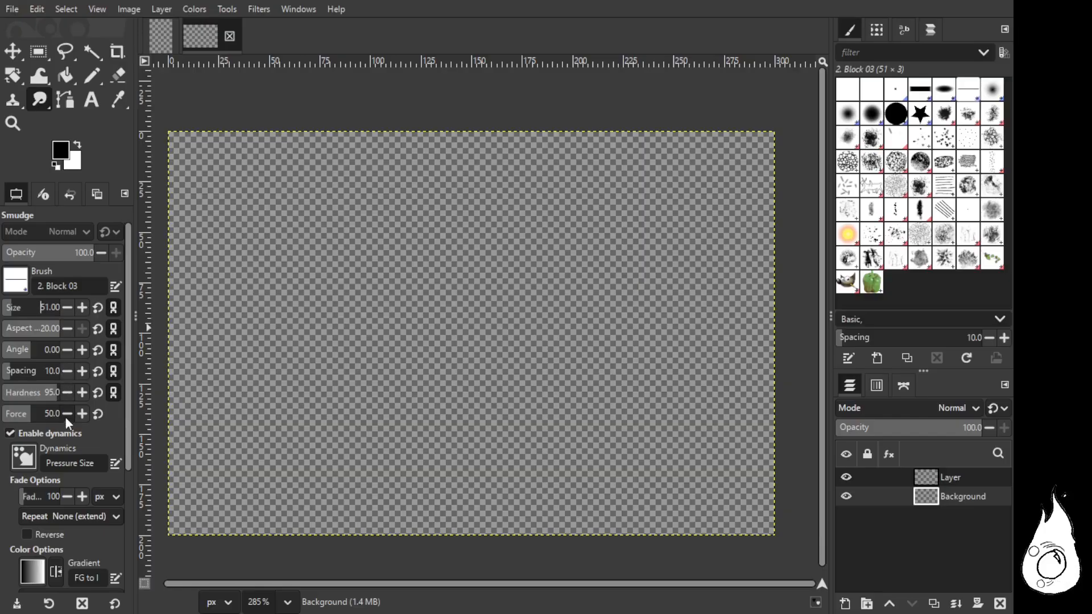
left_click_drag(124, 397, 125, 535)
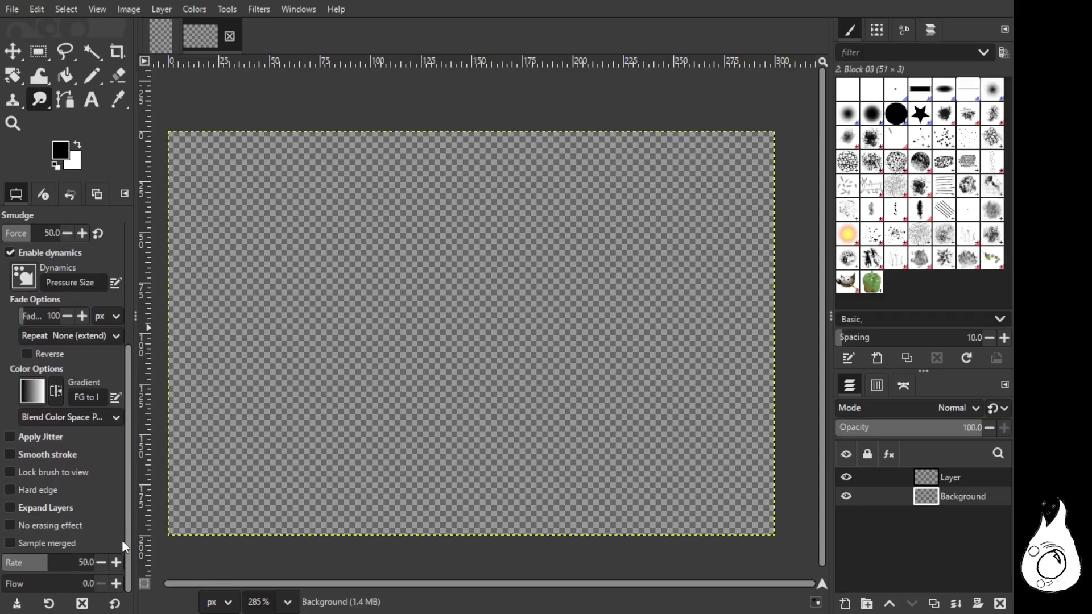
left_click_drag(121, 538, 125, 355)
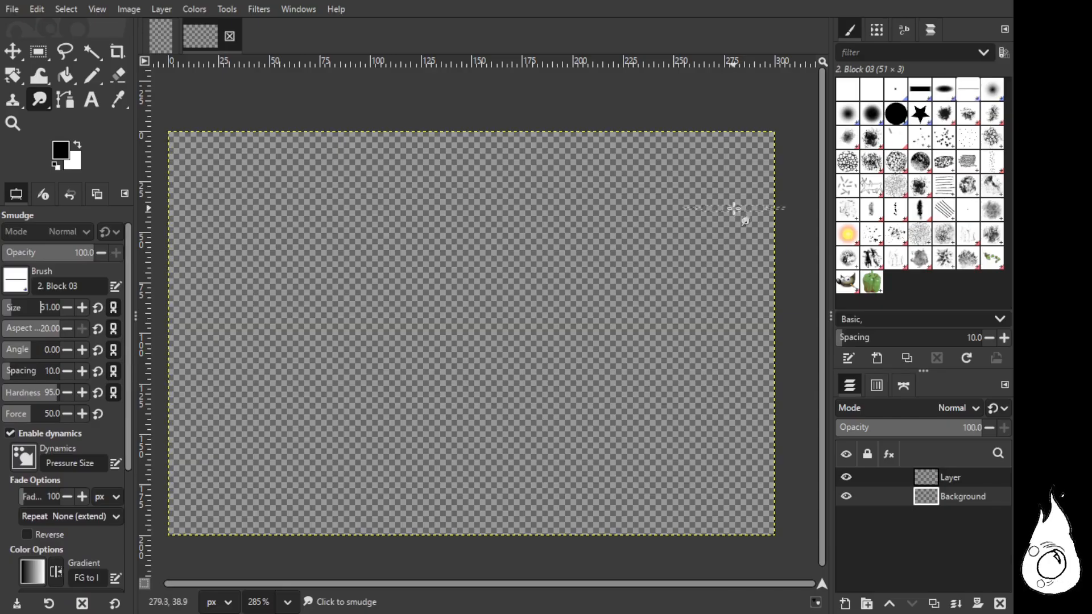
Step: Choose the round 2. Hardness 100 brush for the Smudge tool
left_click(896, 113)
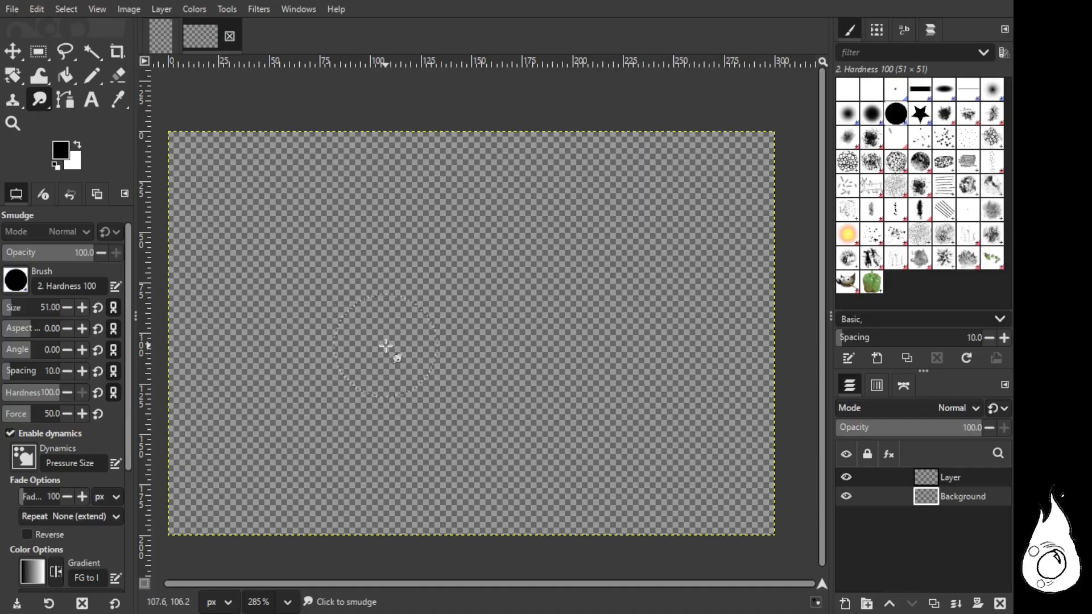
scroll(388, 313, "up", 2)
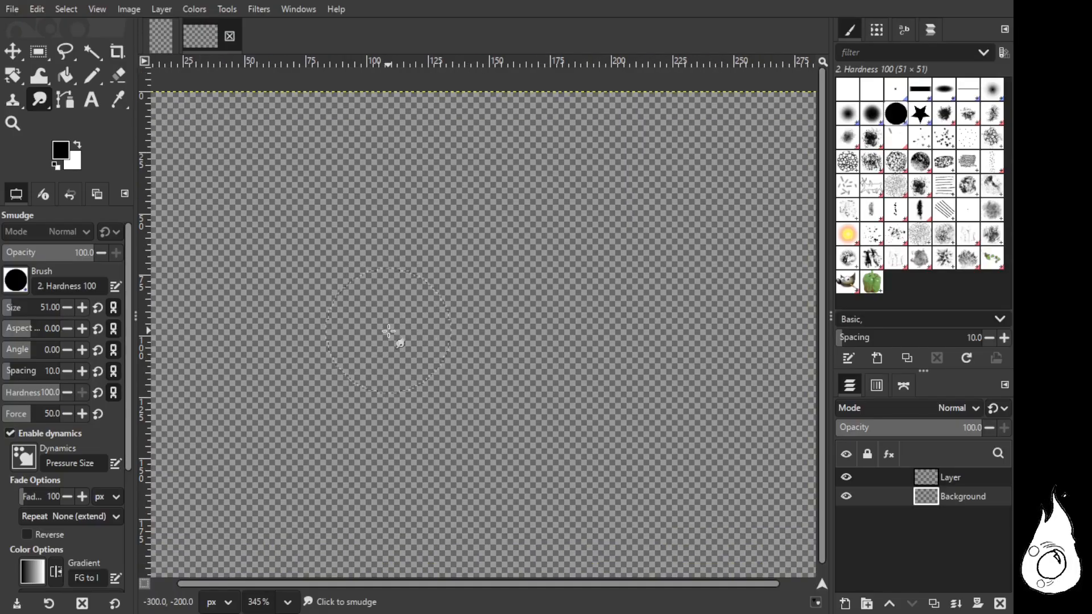
scroll(425, 326, "down", 2)
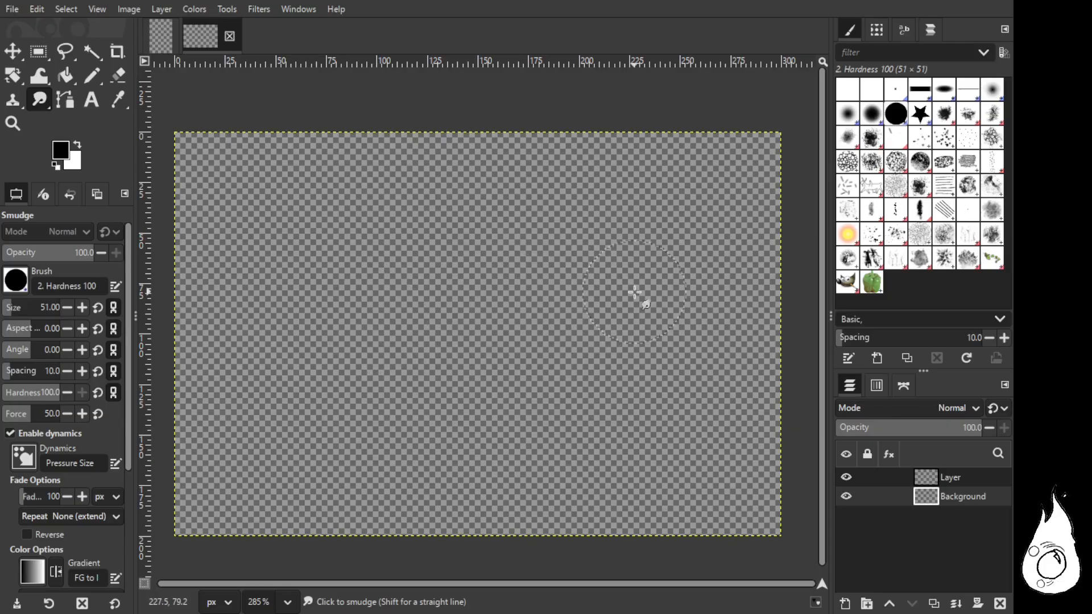
Step: Make the upper layer named Layer active instead of the Background
left_click(963, 480)
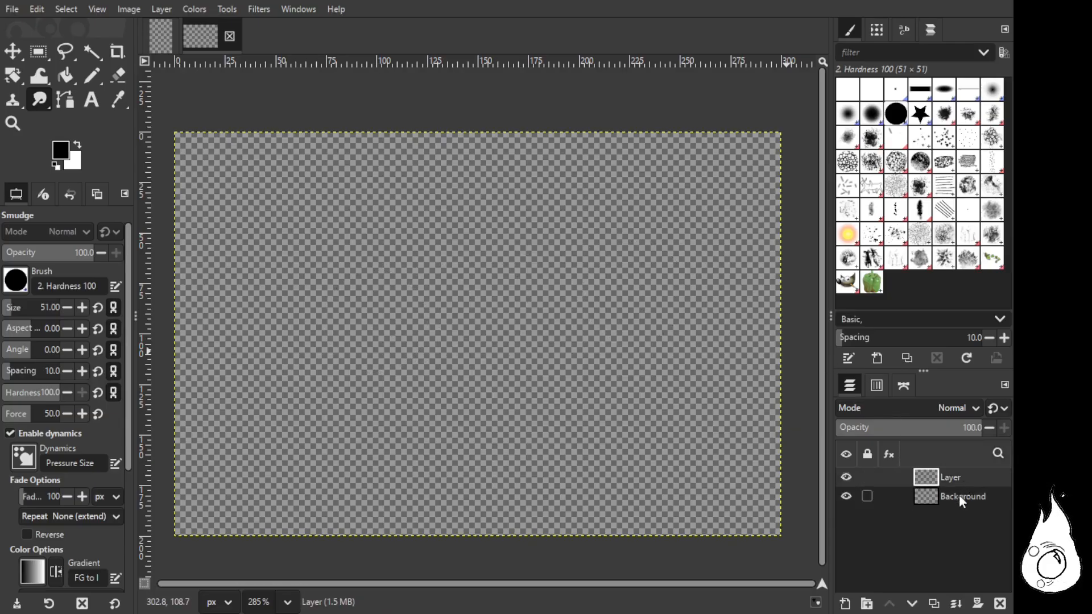
left_click(959, 495)
left_click(958, 477)
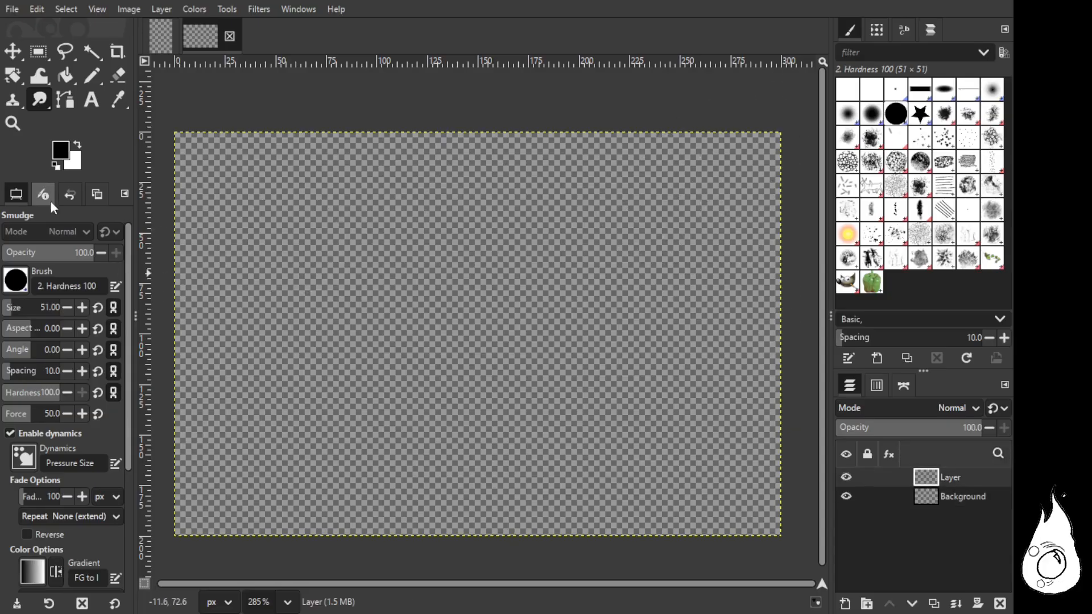
Step: Swap the foreground and background colours and reset them to the default black and white
left_click(76, 146)
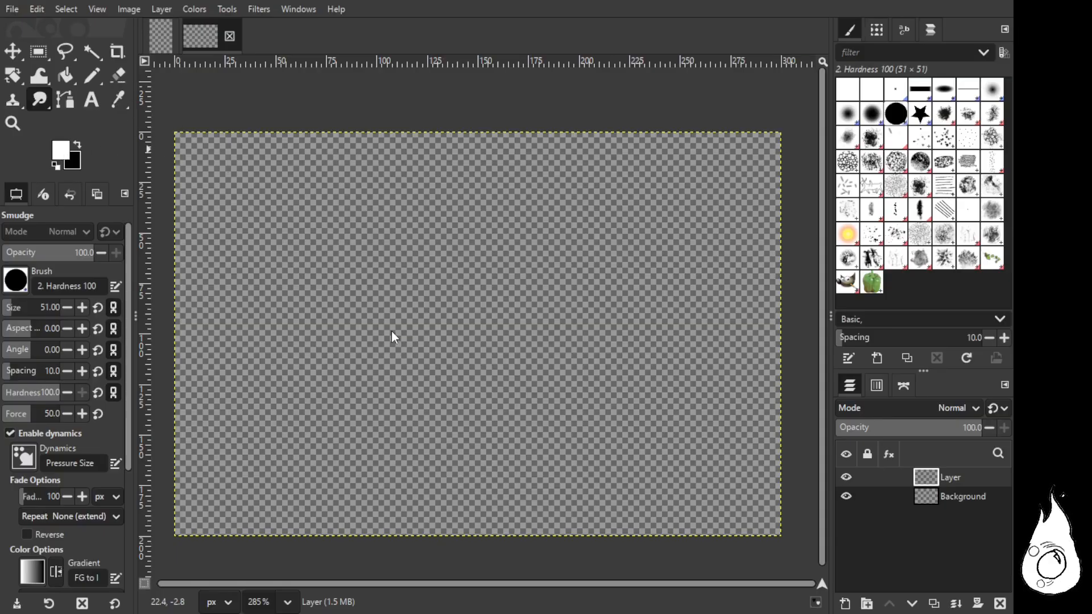
left_click(56, 165)
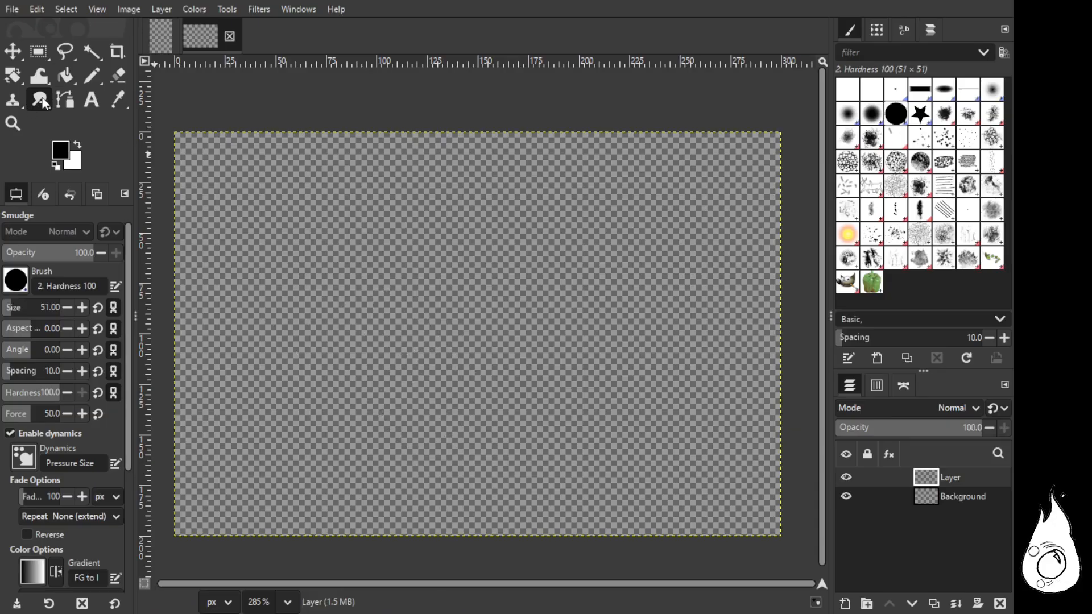
Step: Stamp a black disc with the Pencil tool left of the canvas centre, at size 51 and again over it at size 54
left_click(93, 76)
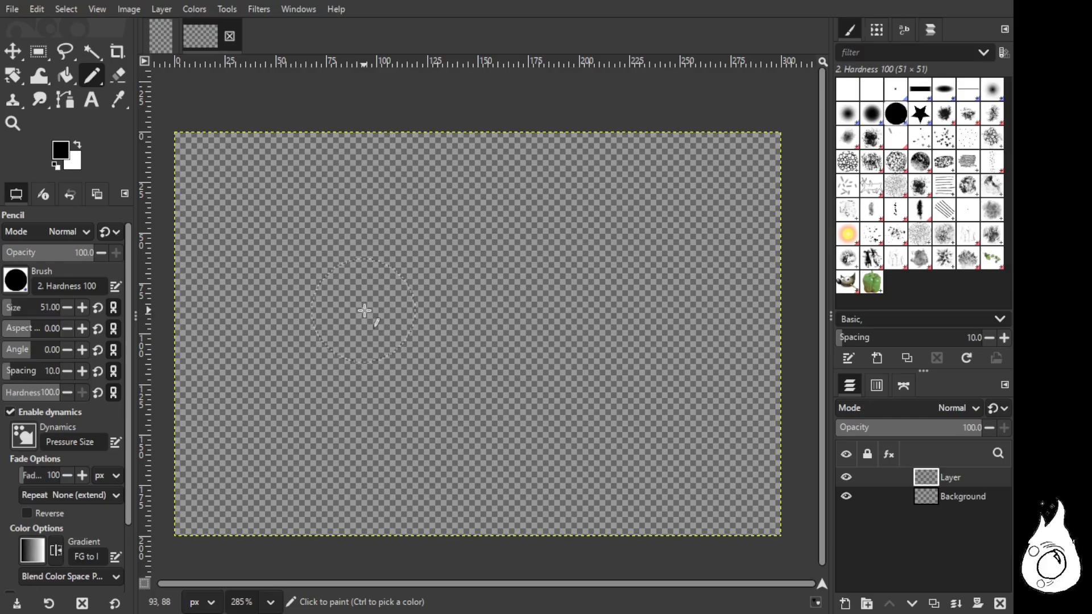
left_click(365, 310)
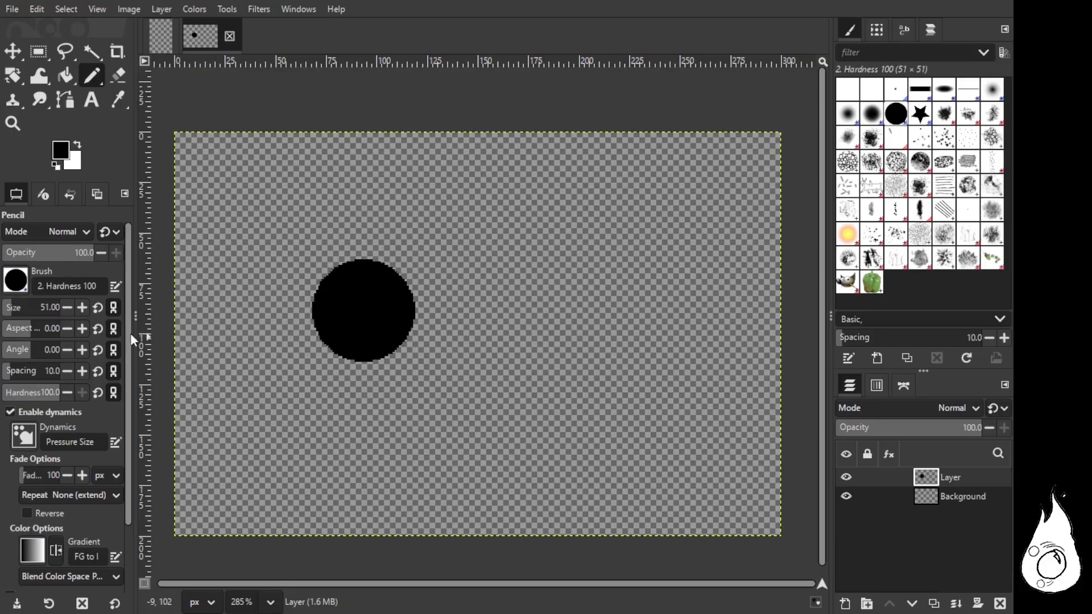
left_click(80, 310)
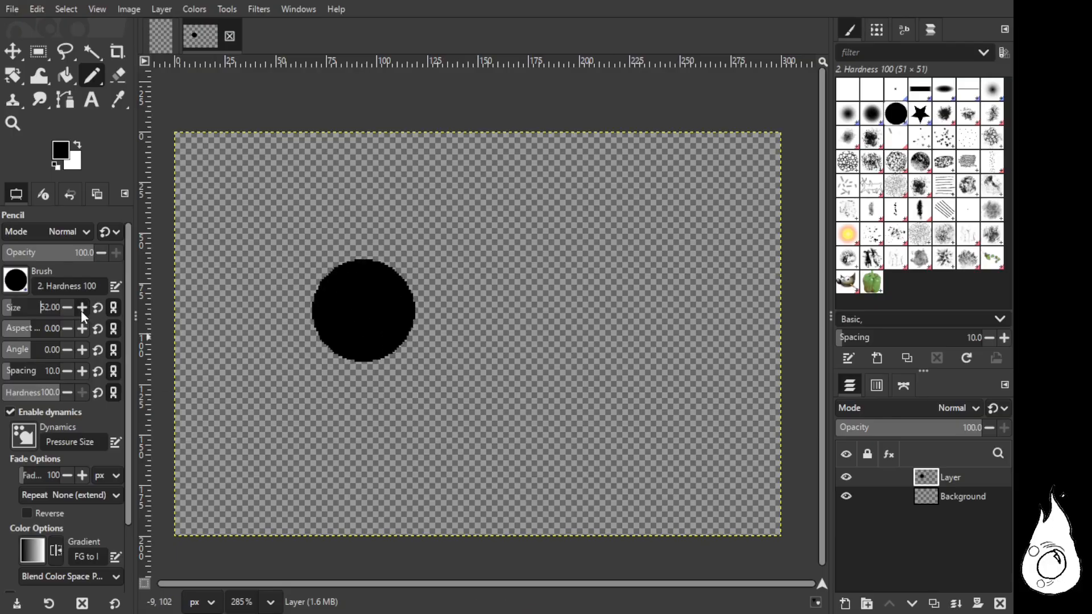
left_click(81, 309)
left_click(81, 309)
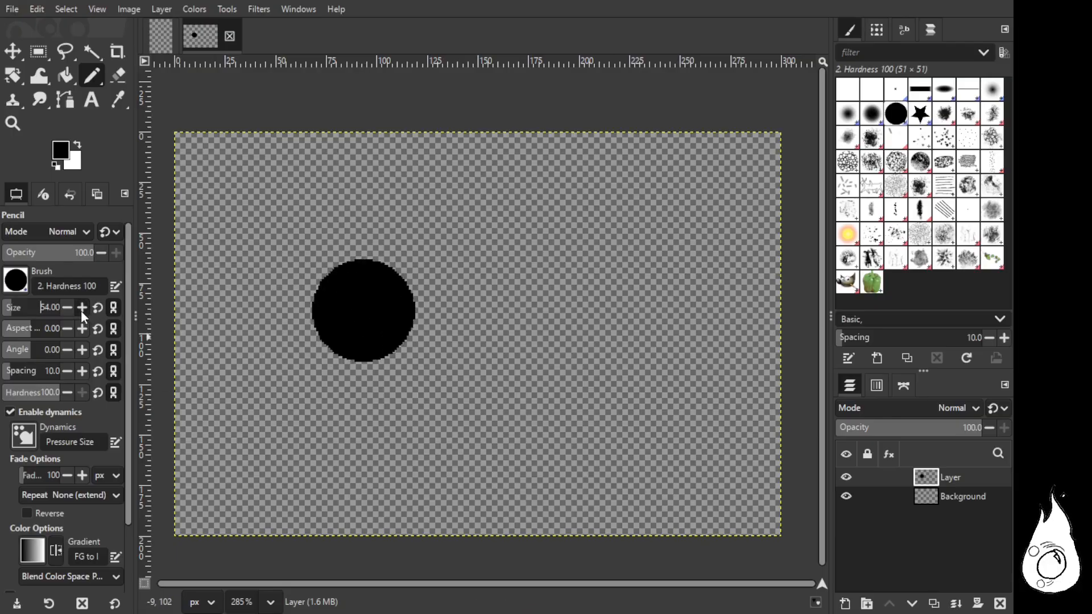
left_click(365, 311)
Step: Stamp a white disc at size 51 centred over the black one, leaving a thin black outline
left_click(78, 146)
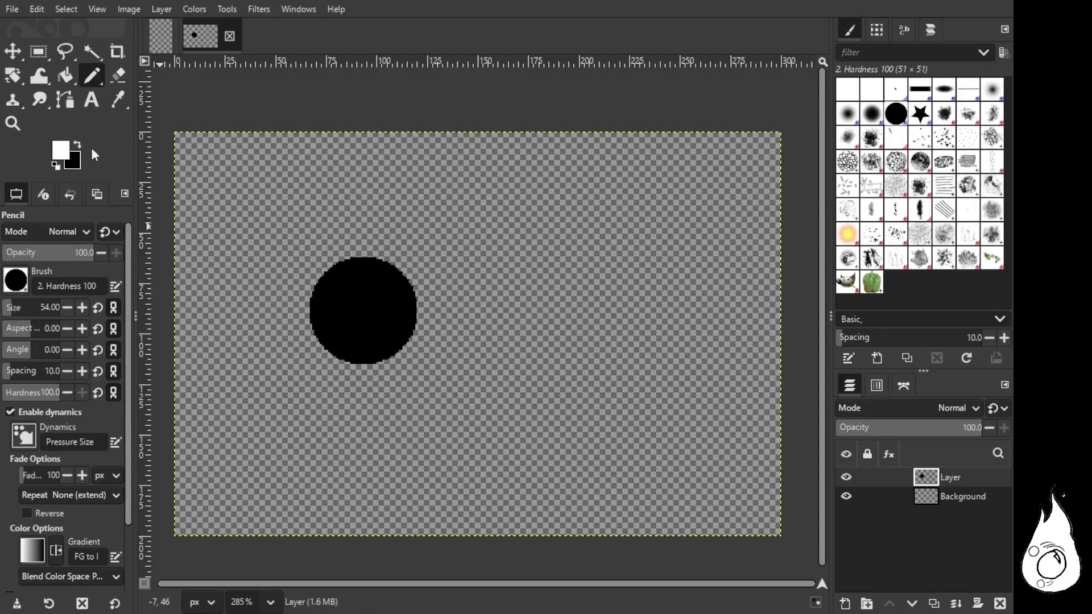
left_click(67, 307)
left_click(67, 308)
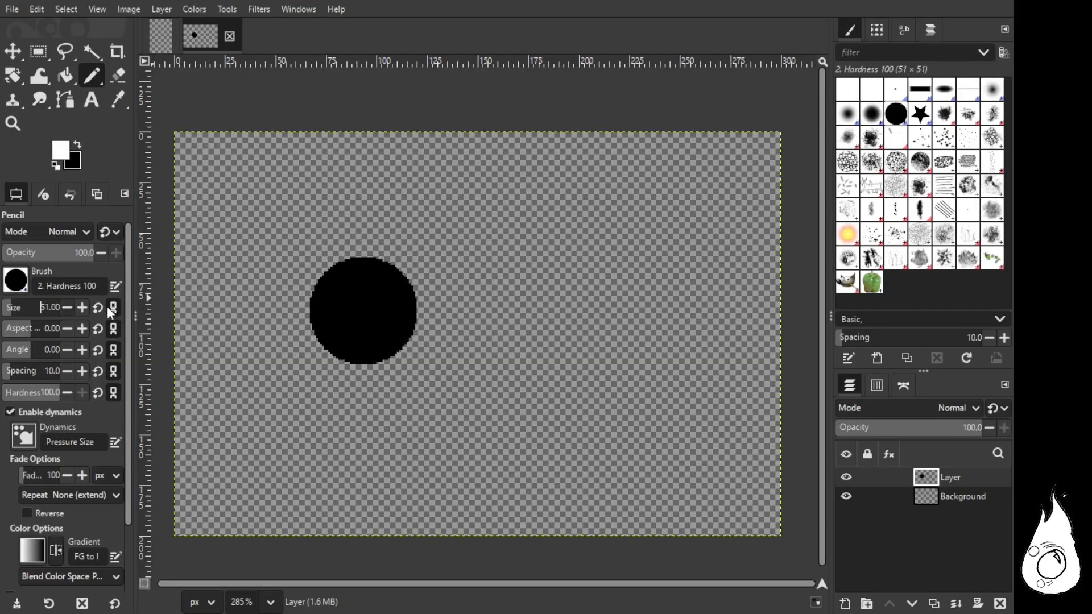
left_click(363, 311)
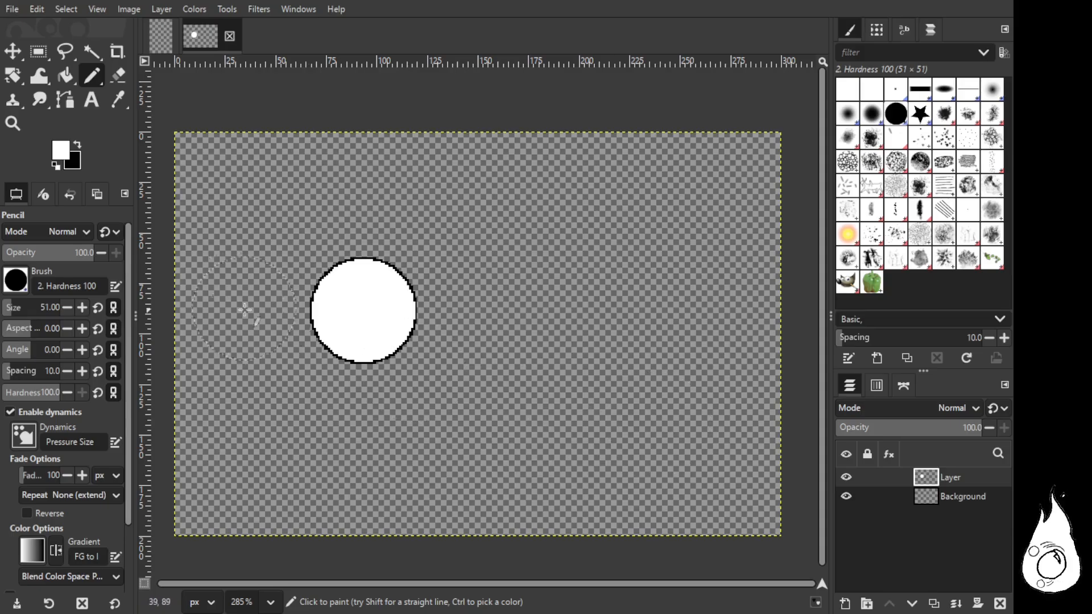
Step: Build a second outlined circle to the right of the first, from a black disc at size 54 and a white one at size 51
left_click(83, 307)
left_click(82, 307)
left_click(82, 307)
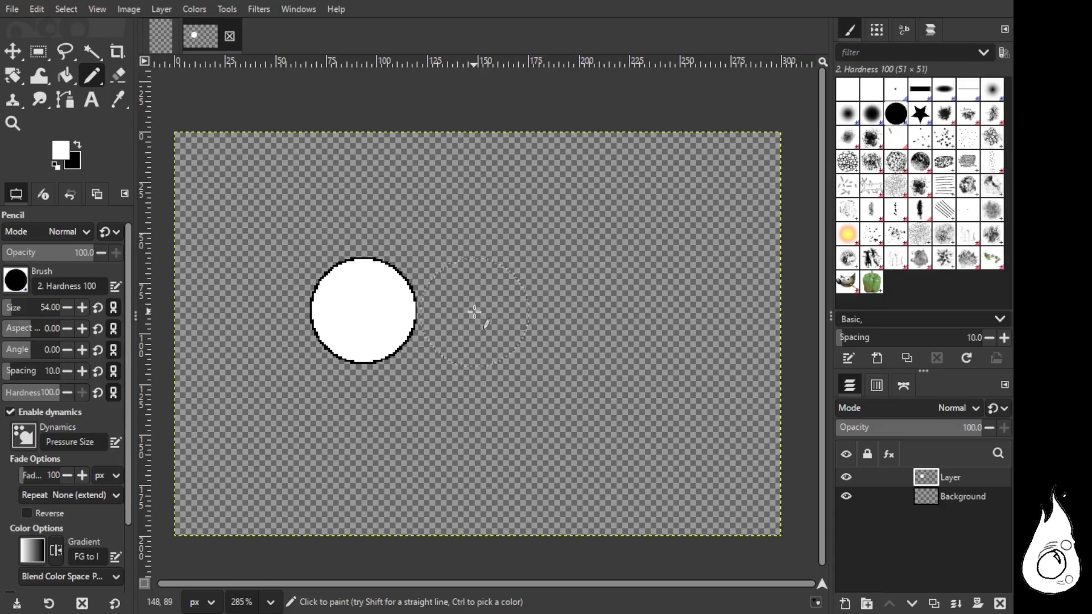
left_click(506, 310)
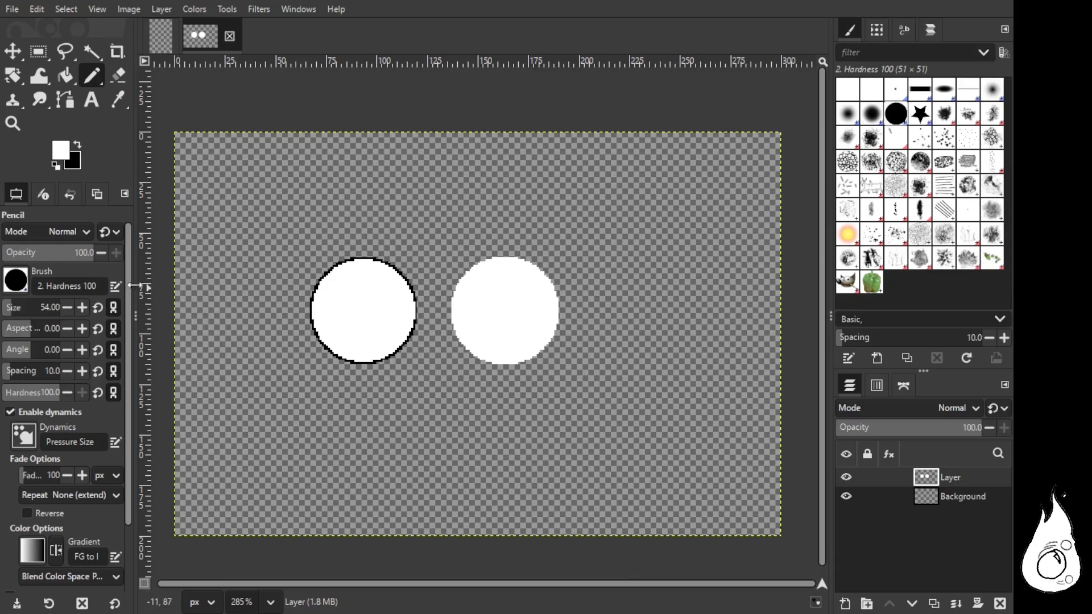
left_click(77, 144)
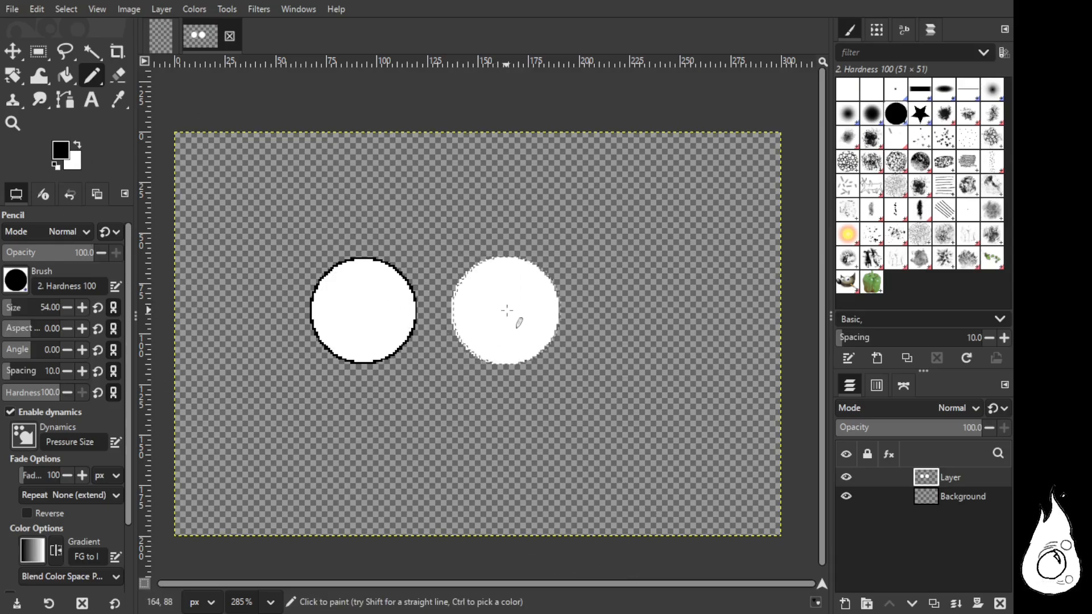
left_click(505, 311)
left_click(78, 144)
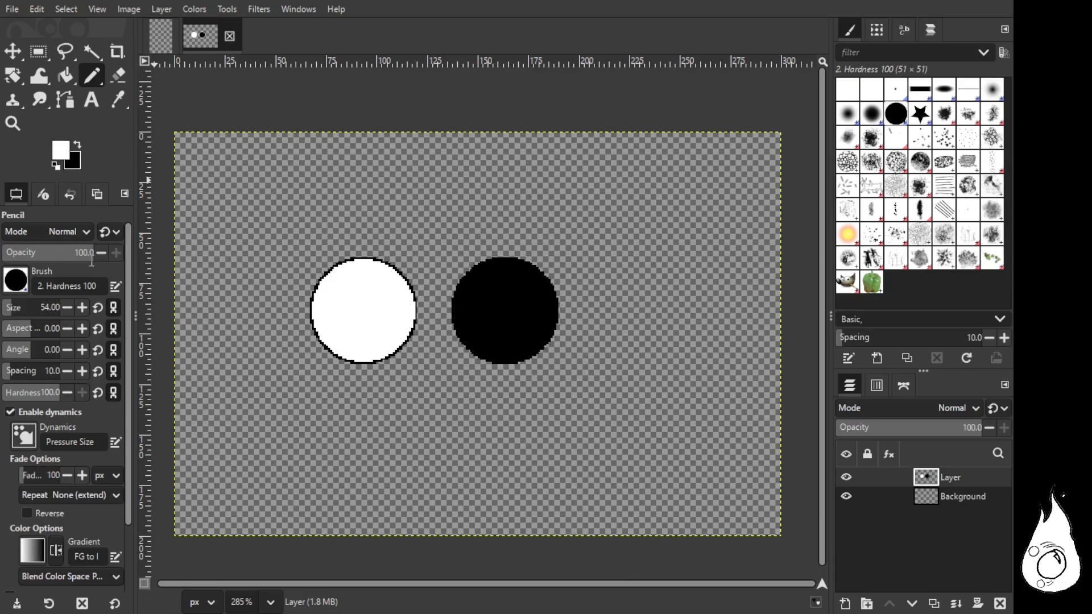
left_click(506, 311)
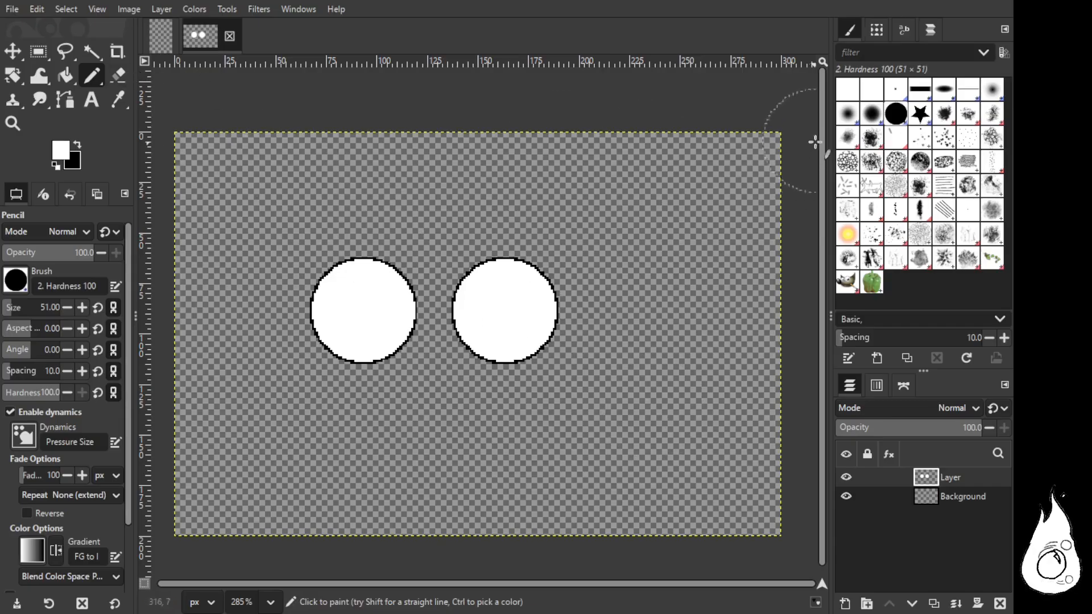
Step: Try a black stroke with the 1. Pixel brush at size 2 between the two circles, and undo it
left_click(896, 89)
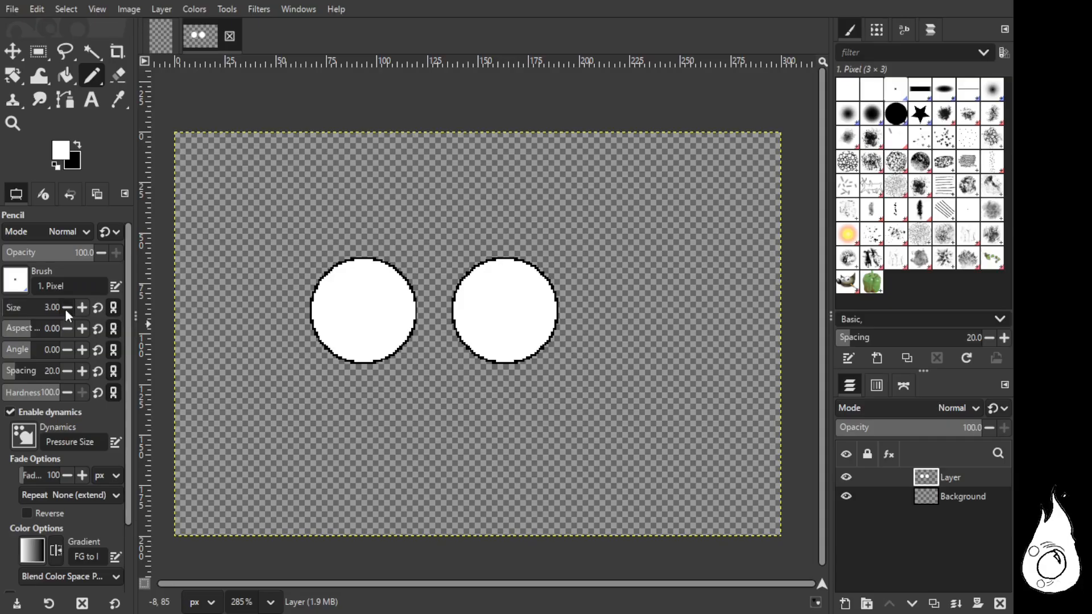
left_click(66, 308)
left_click(77, 145)
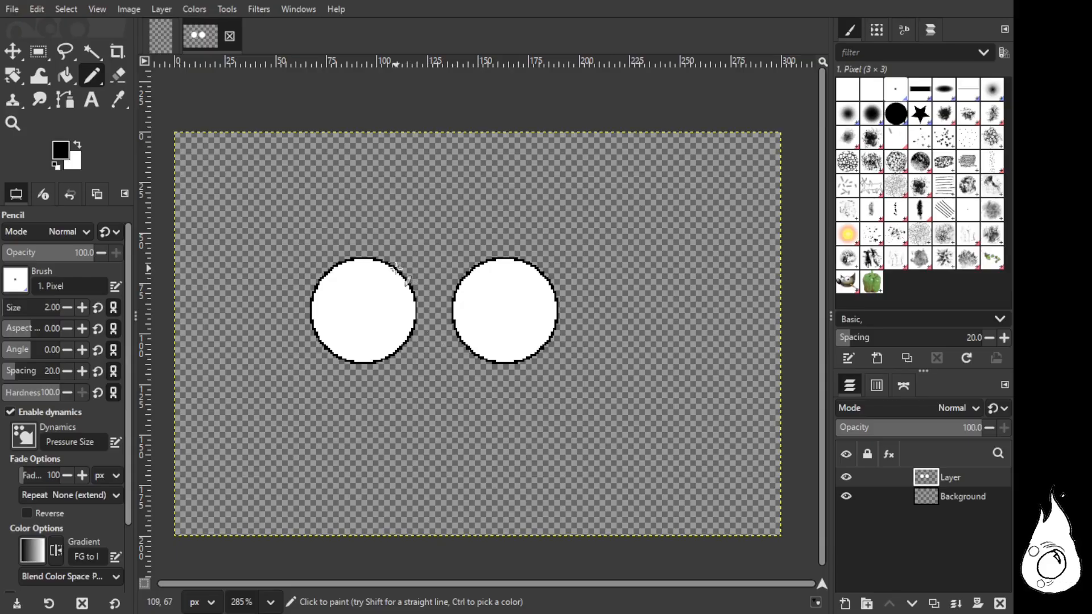
left_click_drag(397, 266, 419, 278)
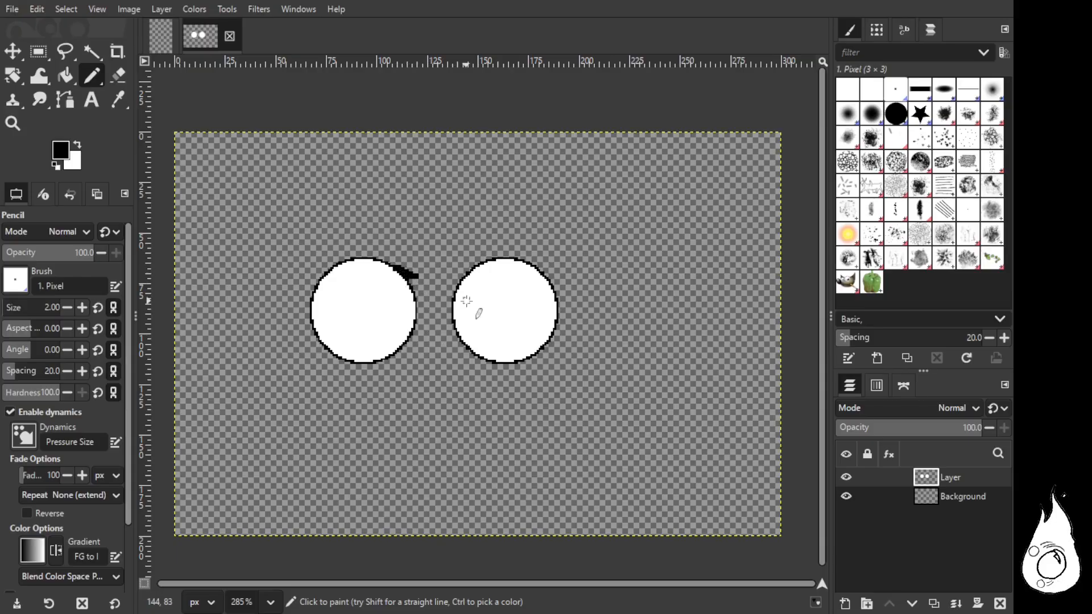
key("ctrl+z")
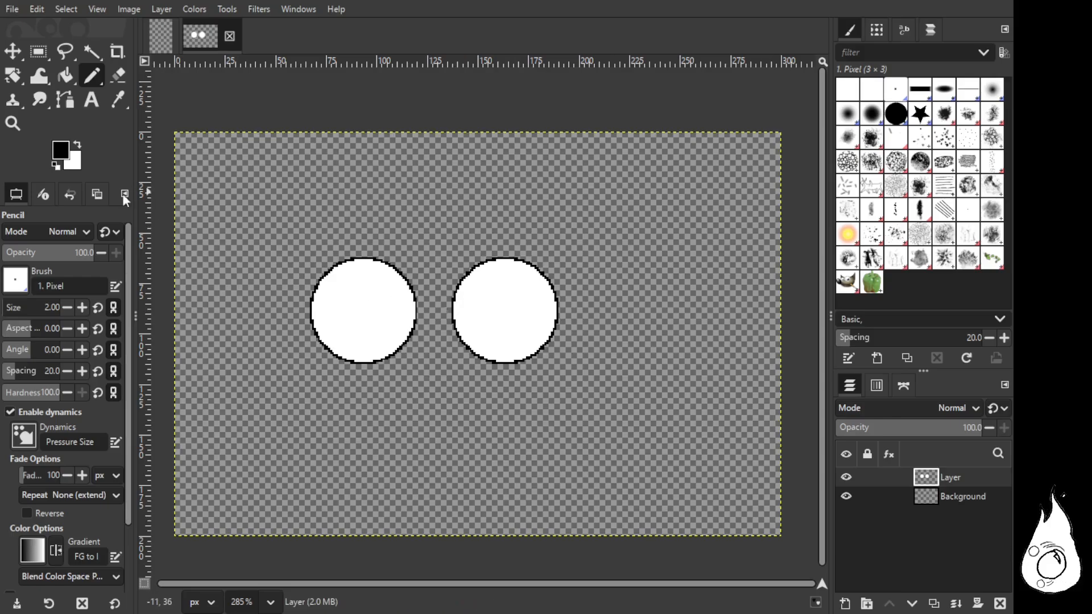
Step: Draw a glasses bridge between the circles and a curved temple arm from the right circle in black at size 1
left_click(68, 307)
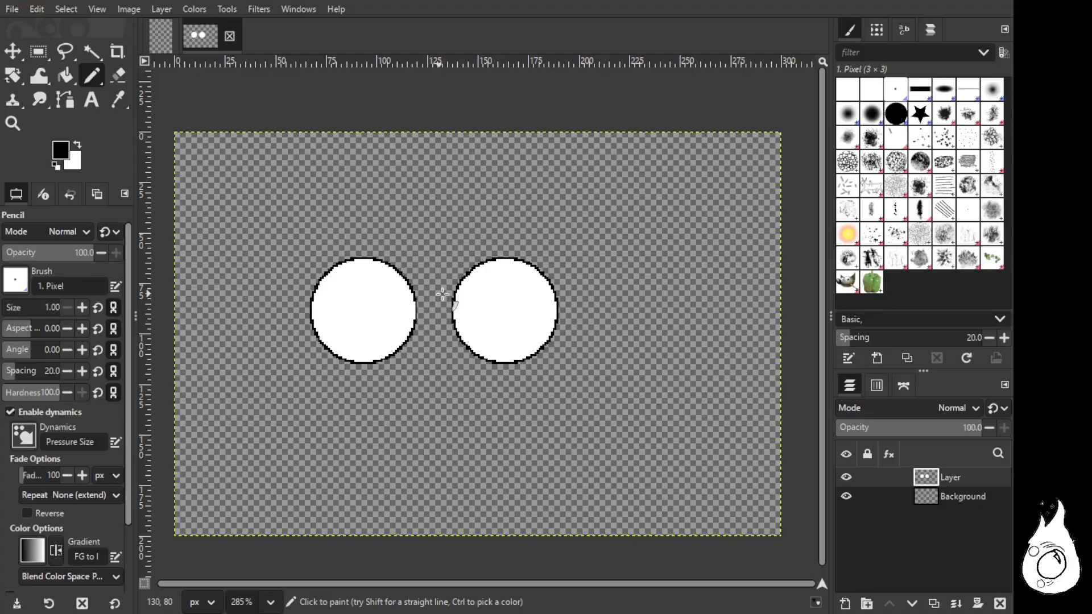
mouse_move(400, 268)
left_mouse_down()
mouse_move(421, 284)
mouse_move(467, 274)
left_mouse_up()
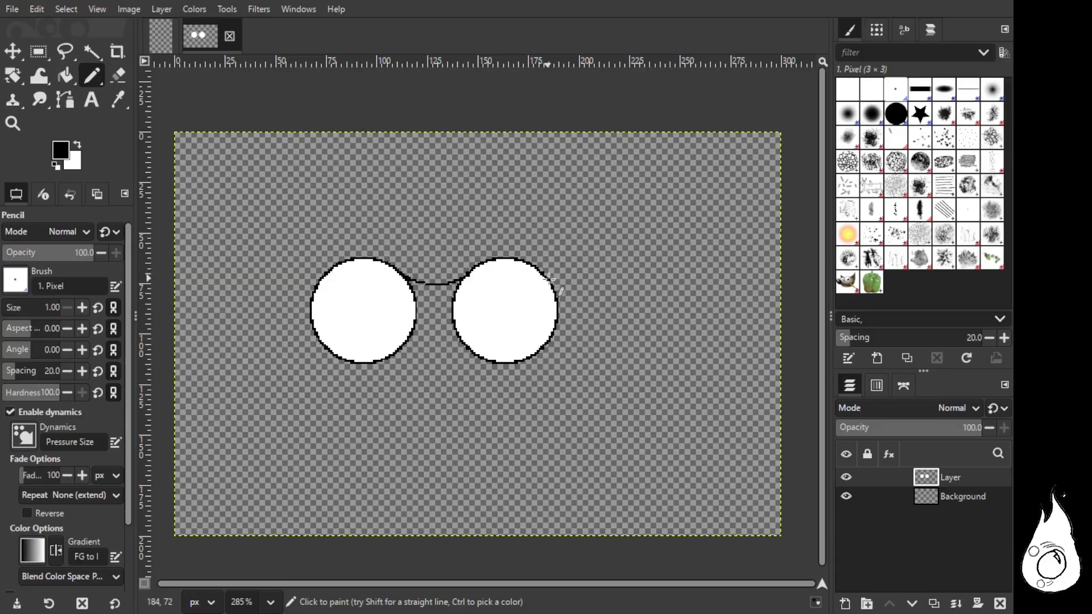
mouse_move(557, 284)
left_mouse_down()
mouse_move(664, 281)
mouse_move(685, 316)
left_mouse_up()
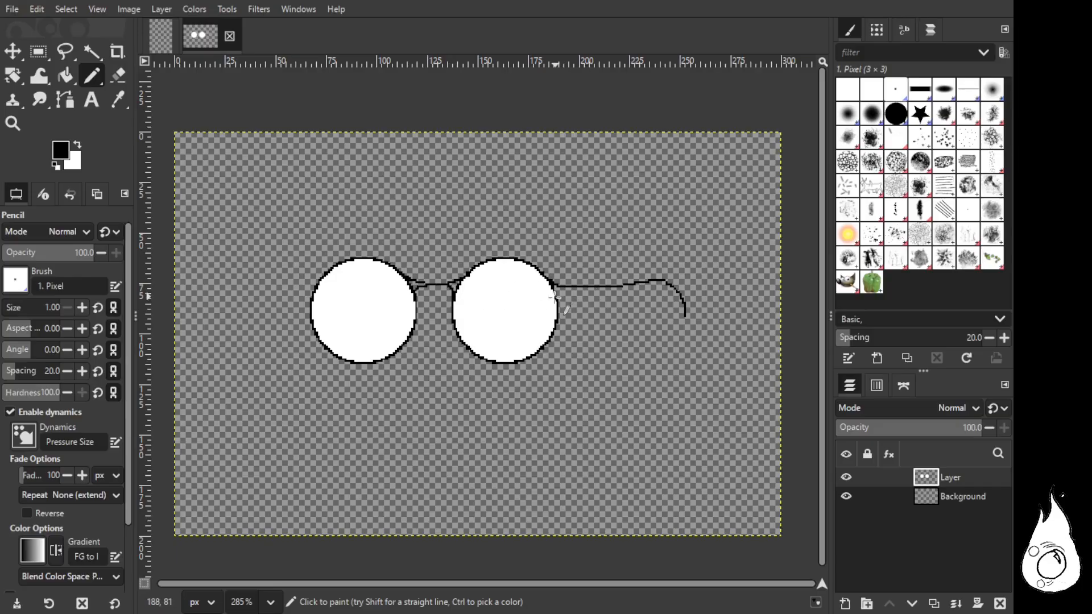
left_click_drag(559, 301, 592, 287)
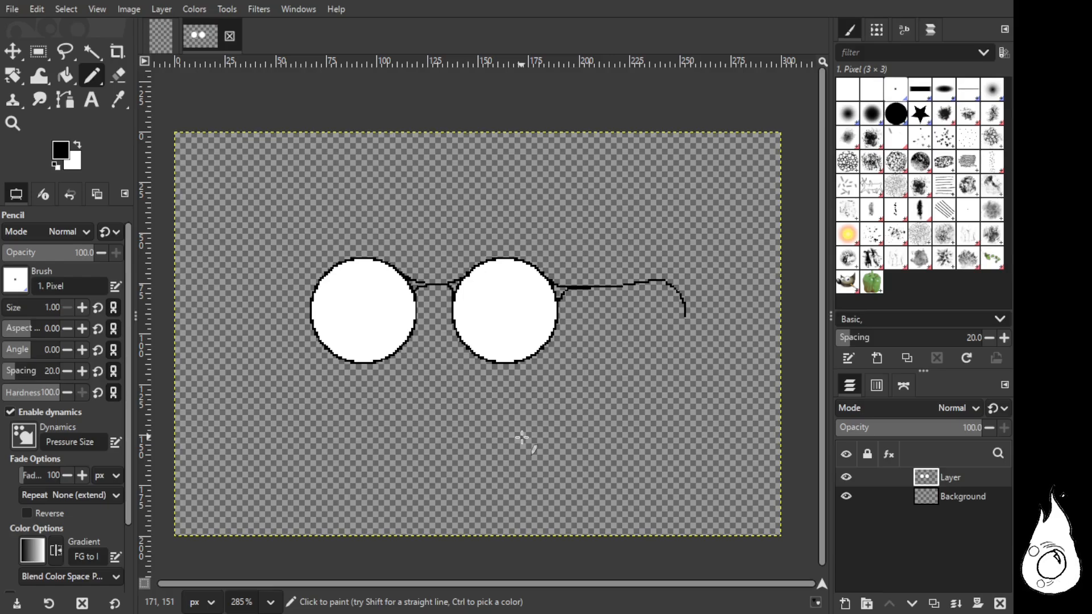
Step: Erase the bridge and the temple arm with the Eraser at size 9, and make white the foreground colour
left_click(118, 74)
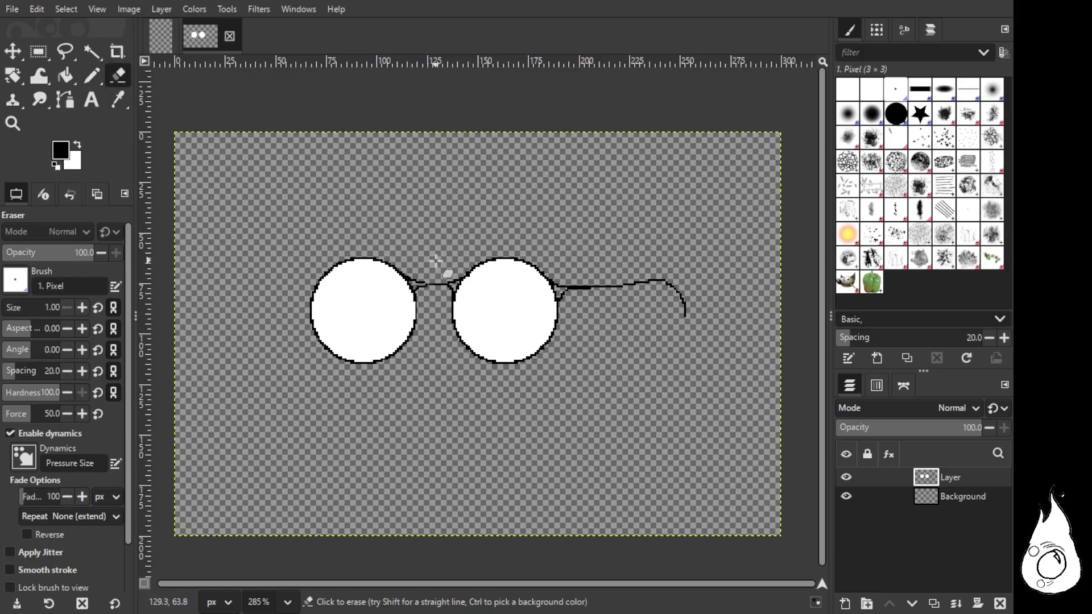
left_click(78, 145)
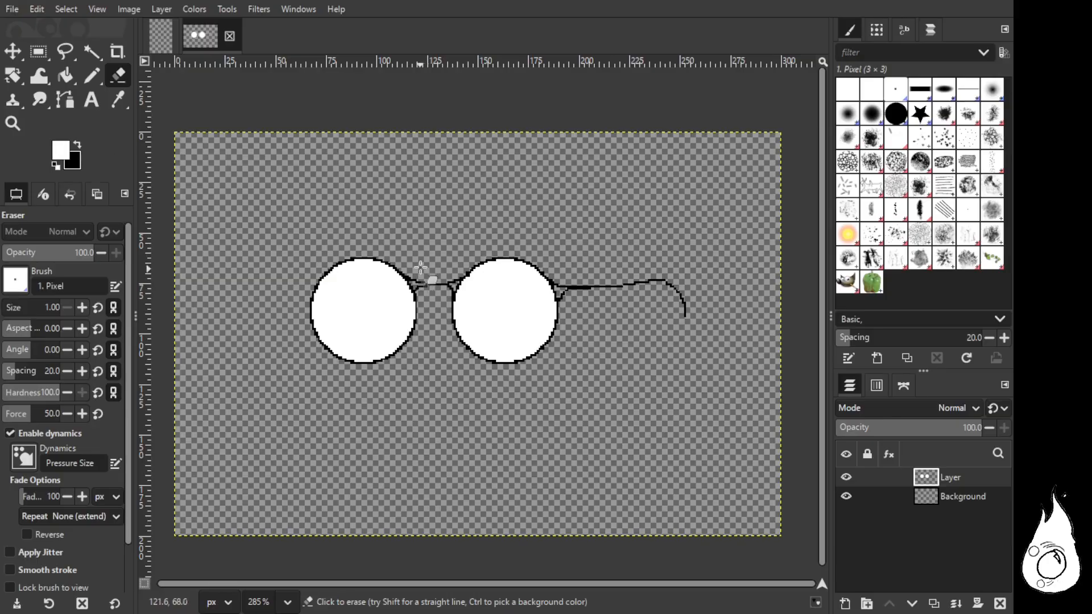
left_click(426, 285)
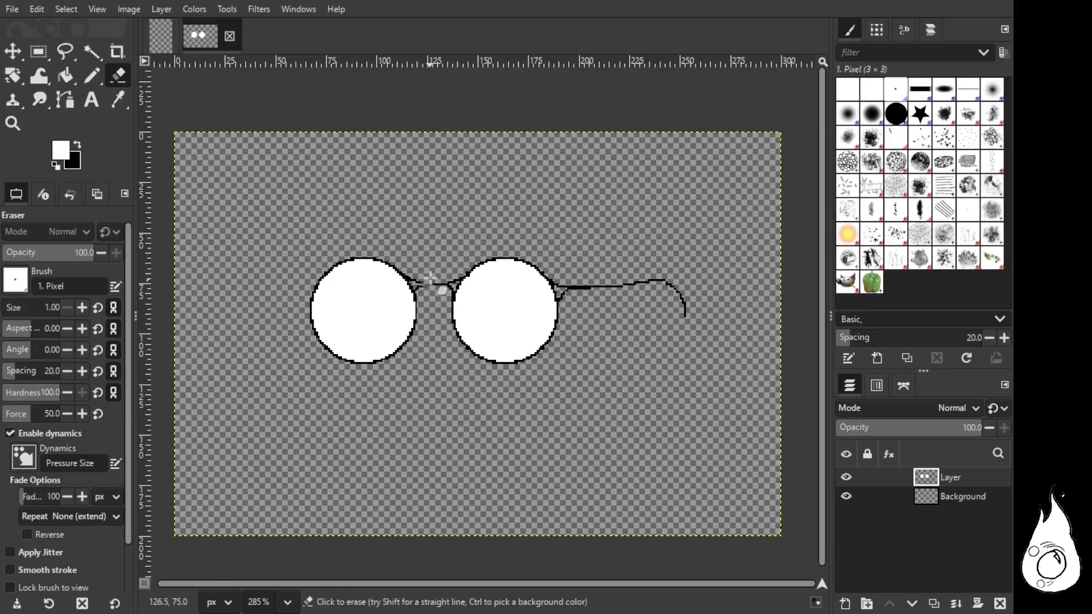
left_click(82, 307)
mouse_move(440, 281)
left_mouse_down()
mouse_move(436, 297)
mouse_move(413, 269)
mouse_move(445, 289)
mouse_move(455, 271)
left_mouse_up()
mouse_move(581, 294)
left_mouse_down()
mouse_move(570, 285)
mouse_move(564, 297)
mouse_move(561, 281)
mouse_move(607, 295)
mouse_move(643, 287)
mouse_move(686, 317)
mouse_move(664, 273)
left_mouse_up()
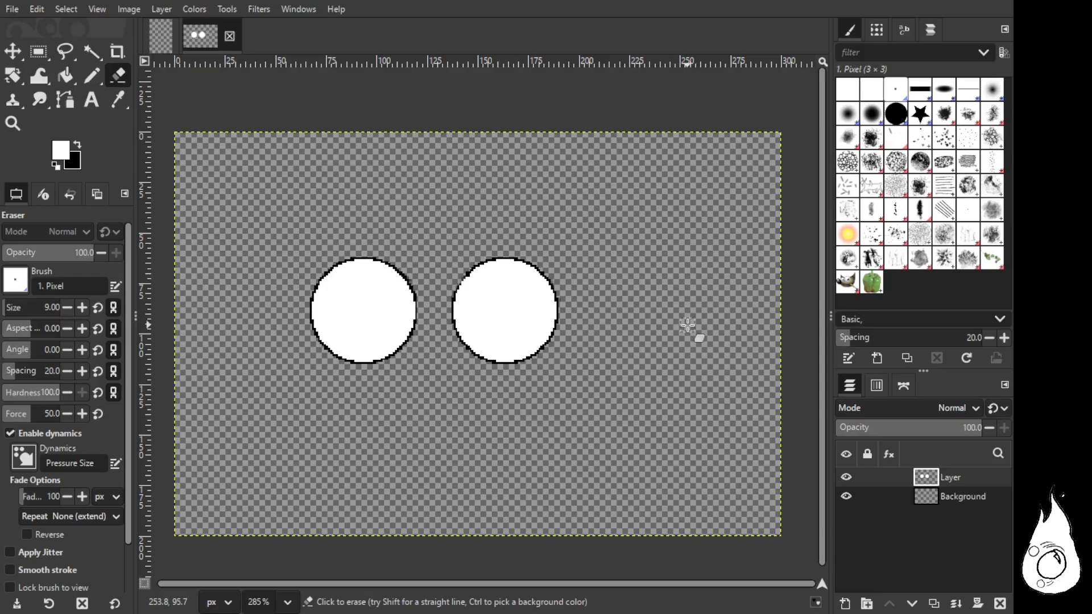
Step: Select the right circle with a rectangle about 83 × 67 px and try moving it, with the Move tool set to move the selected layers
left_click(38, 51)
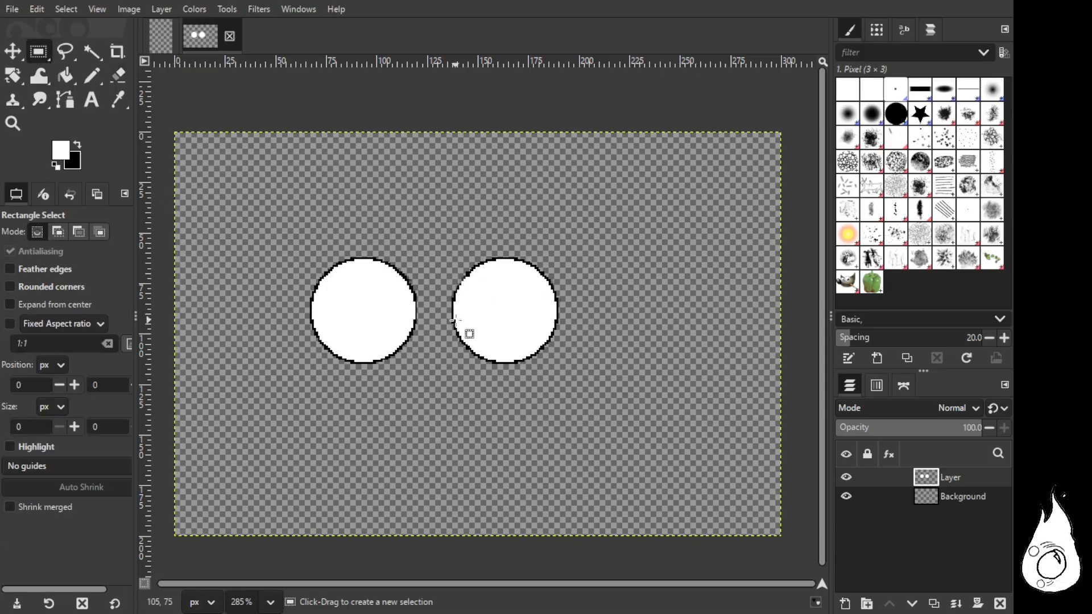
left_click_drag(437, 244, 606, 378)
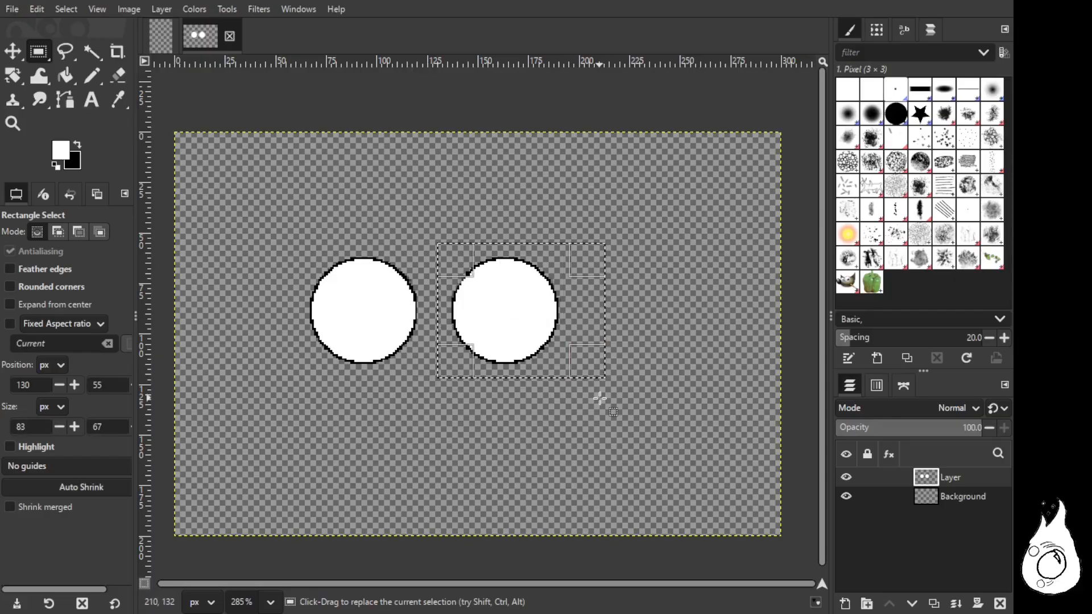
key("m")
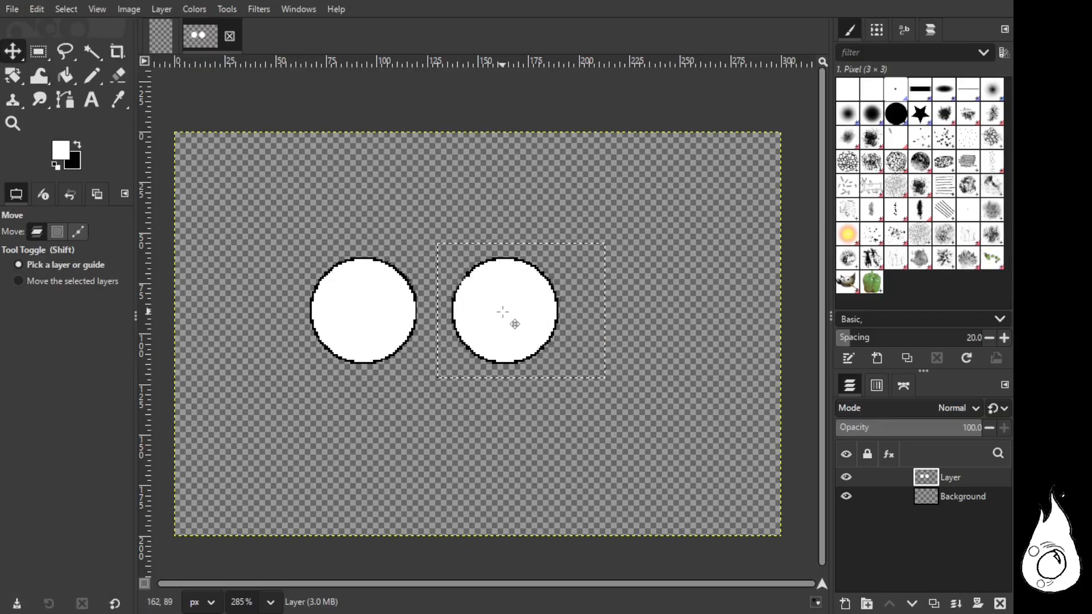
left_click_drag(515, 324, 504, 312)
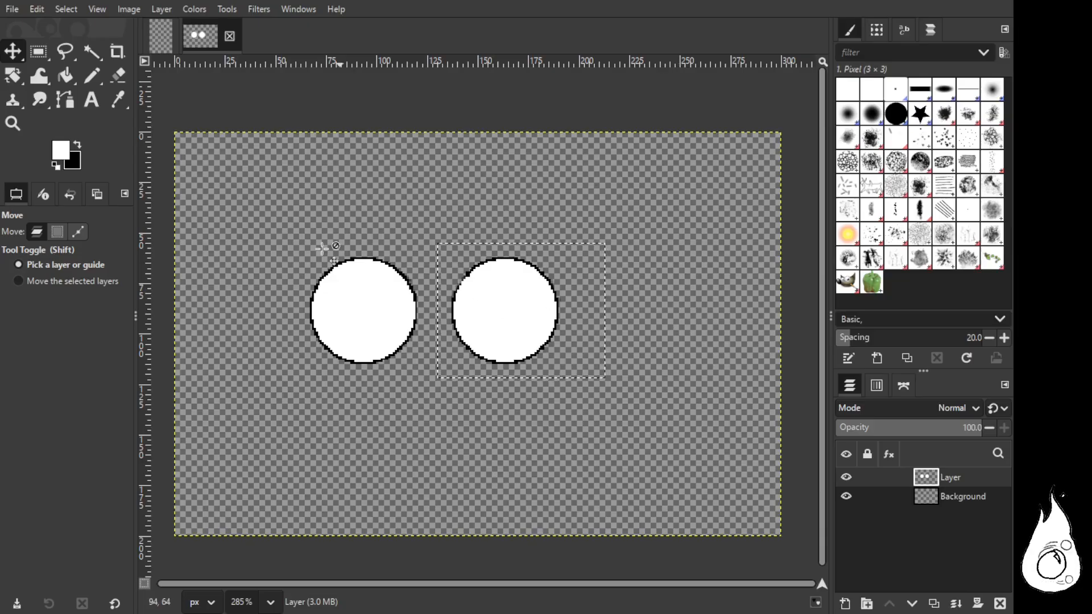
left_click(43, 281)
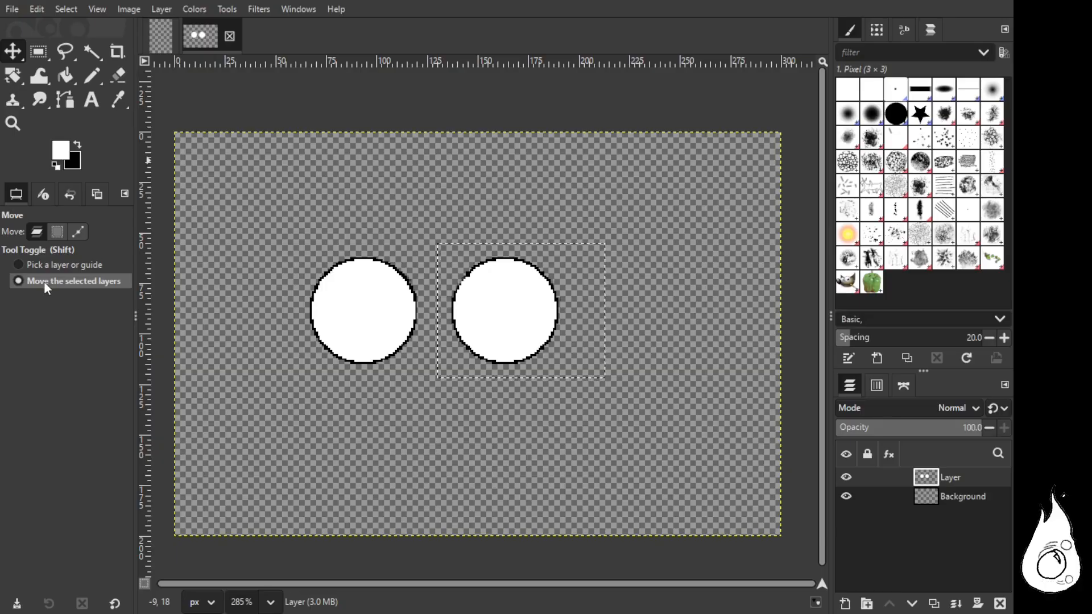
mouse_move(519, 319)
left_mouse_down()
mouse_move(549, 320)
mouse_move(515, 331)
left_mouse_up()
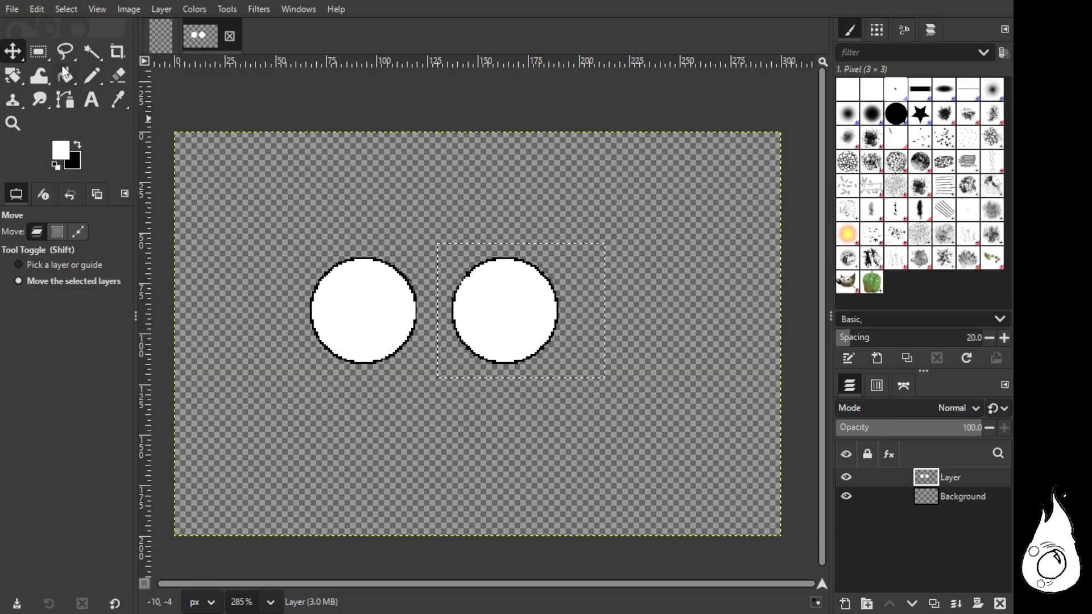
Step: Replace the selection with a tighter rectangle about 59 × 61 px around the right circle, and activate the Move tool
left_click(42, 53)
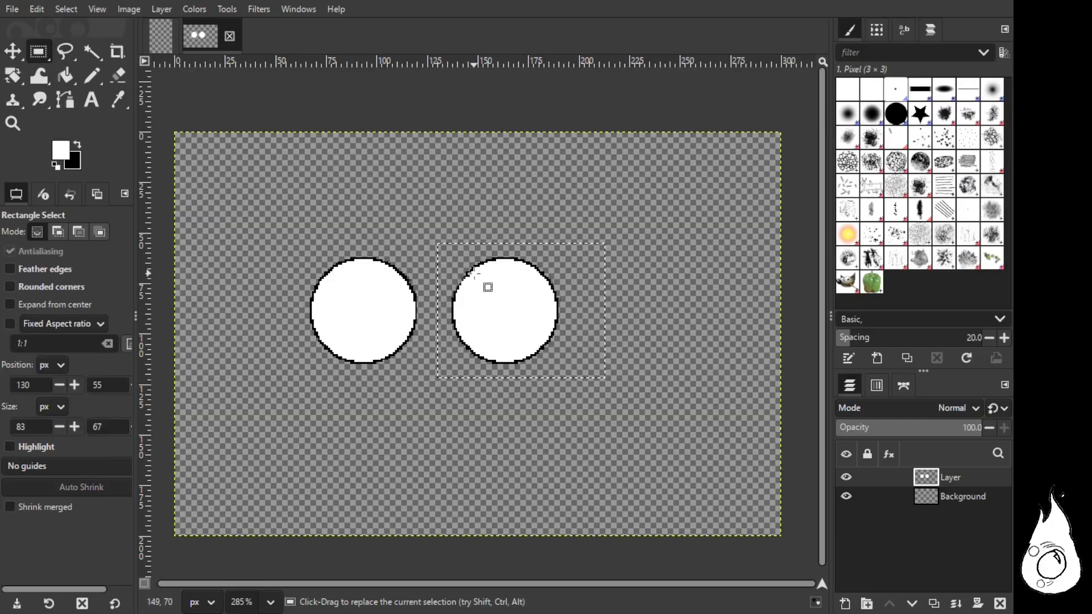
left_click_drag(454, 257, 567, 368)
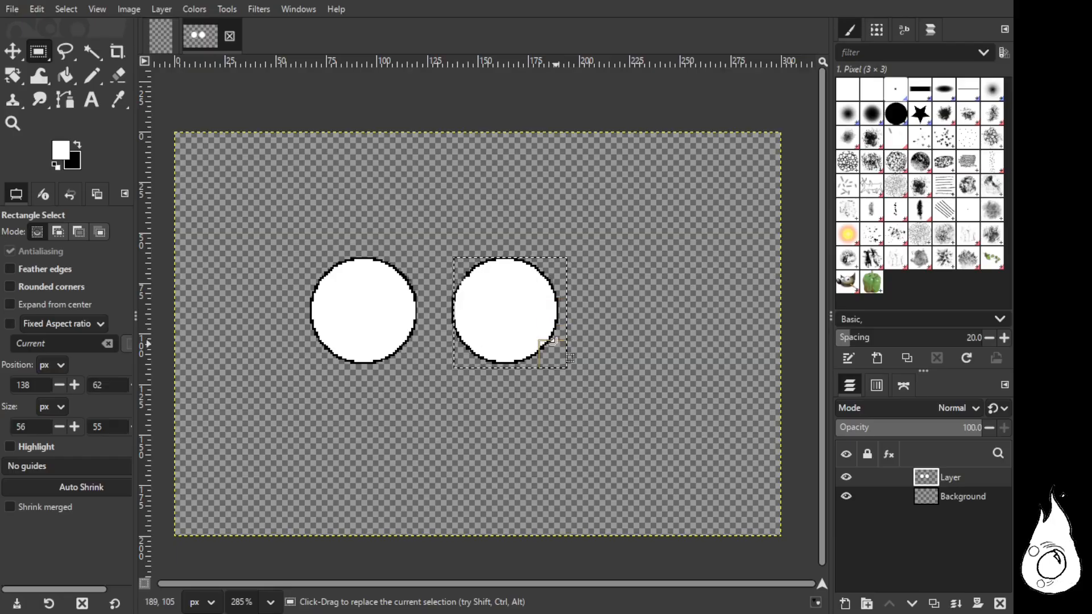
left_click_drag(551, 344, 550, 342)
left_click_drag(475, 283, 468, 276)
left_click_drag(497, 355, 498, 364)
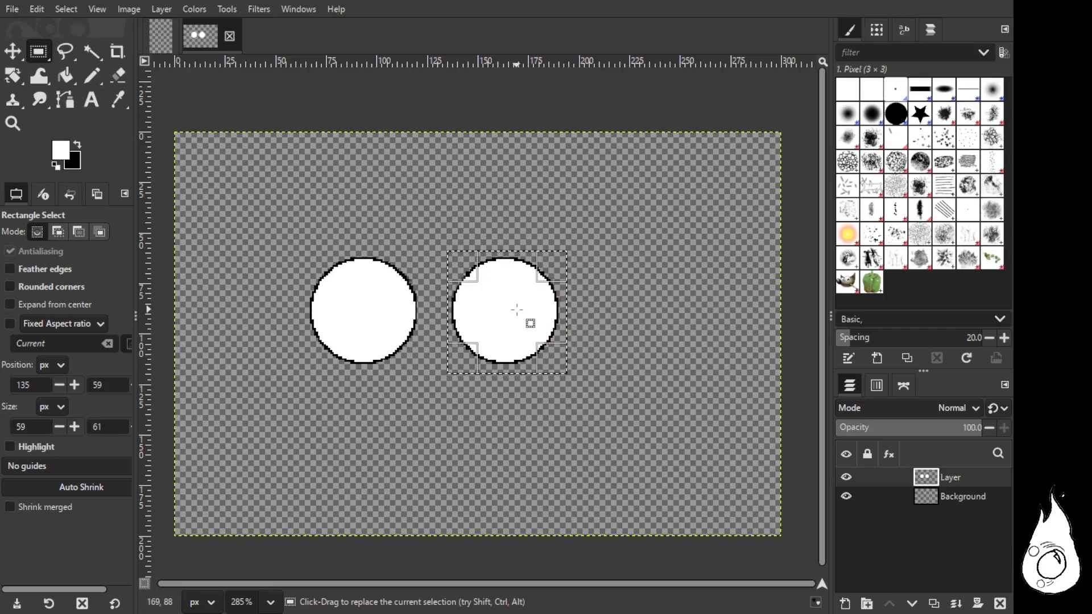
left_click_drag(517, 309, 515, 310)
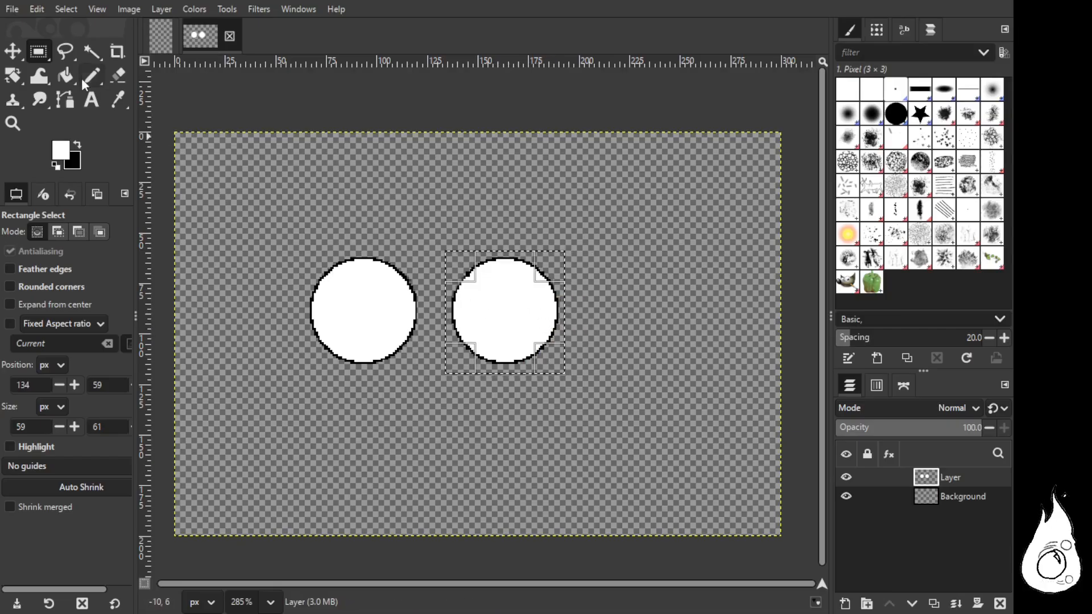
left_click(11, 55)
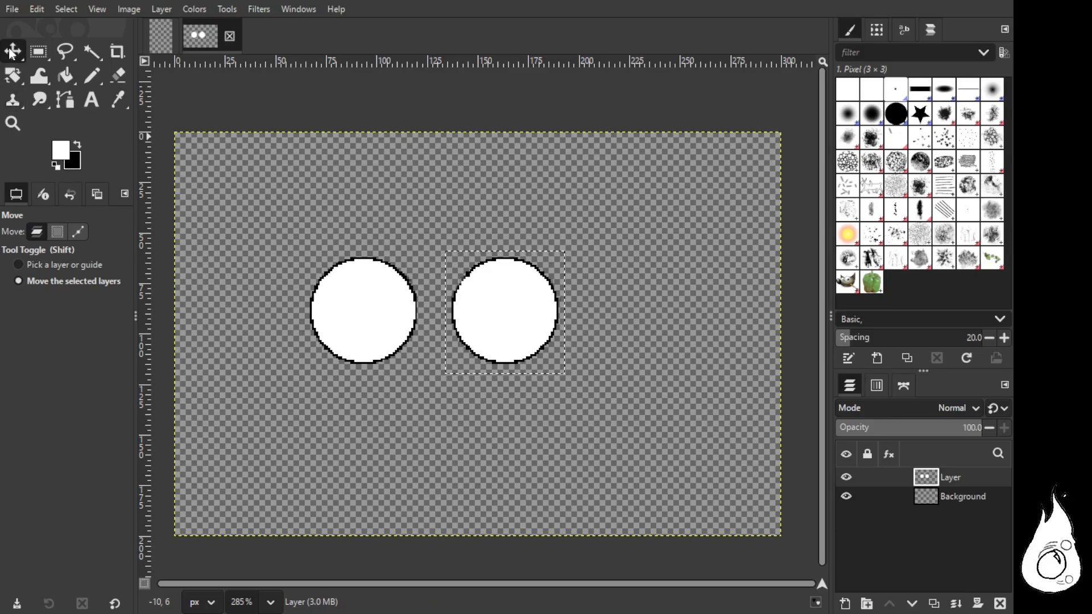
Step: Outline the right circle with Free Select using a freehand stroke and straight segments, and set the Move tool to move selections
left_click(65, 50)
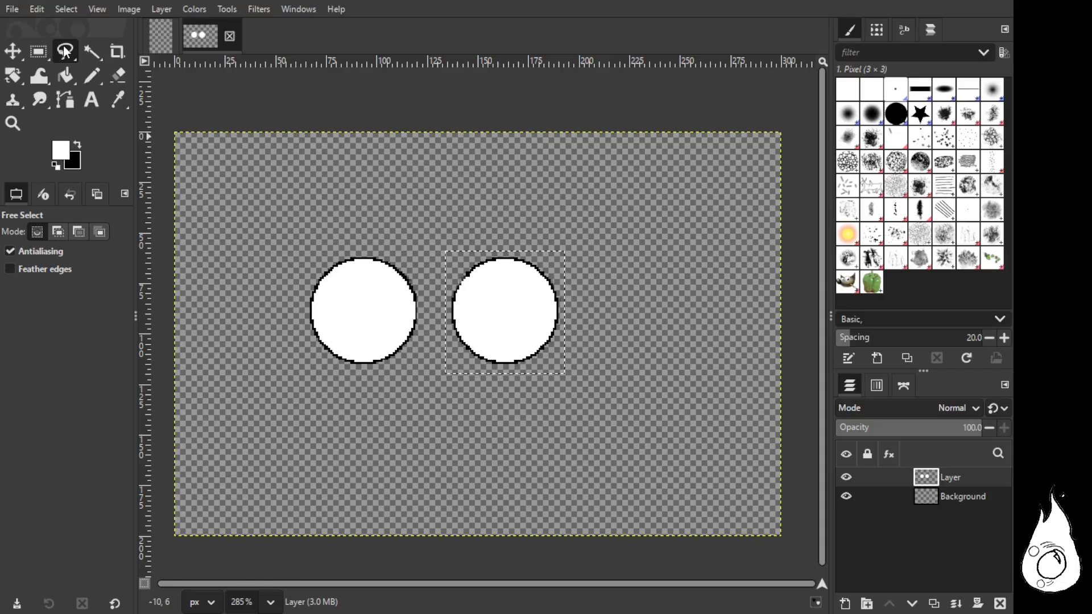
left_click_drag(492, 296, 531, 313)
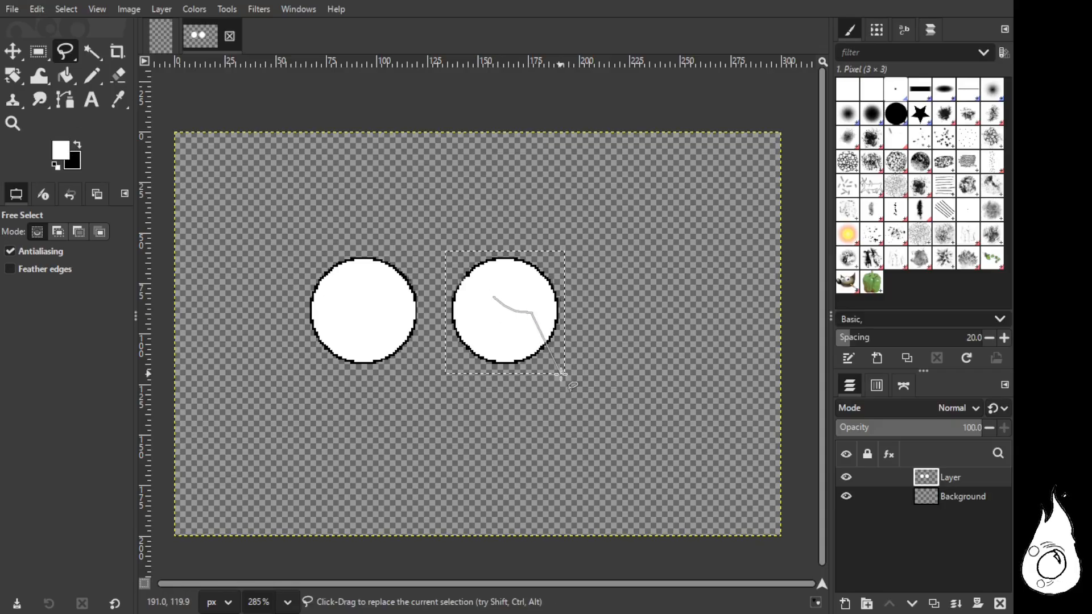
left_click(561, 353)
left_click(573, 280)
left_click(512, 246)
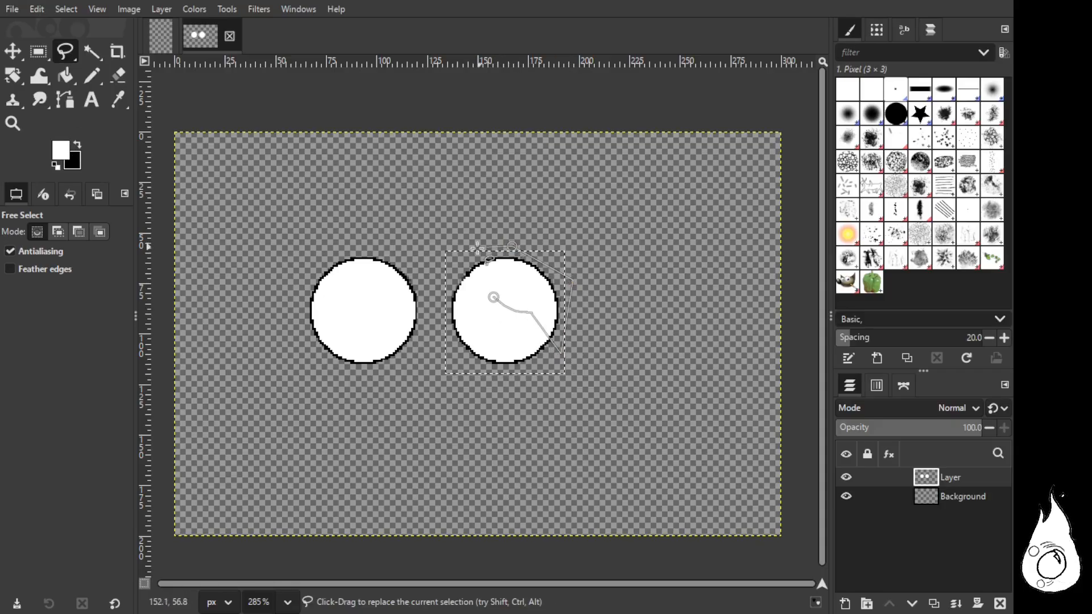
left_click(458, 256)
left_click(442, 304)
left_click(447, 364)
left_click(517, 381)
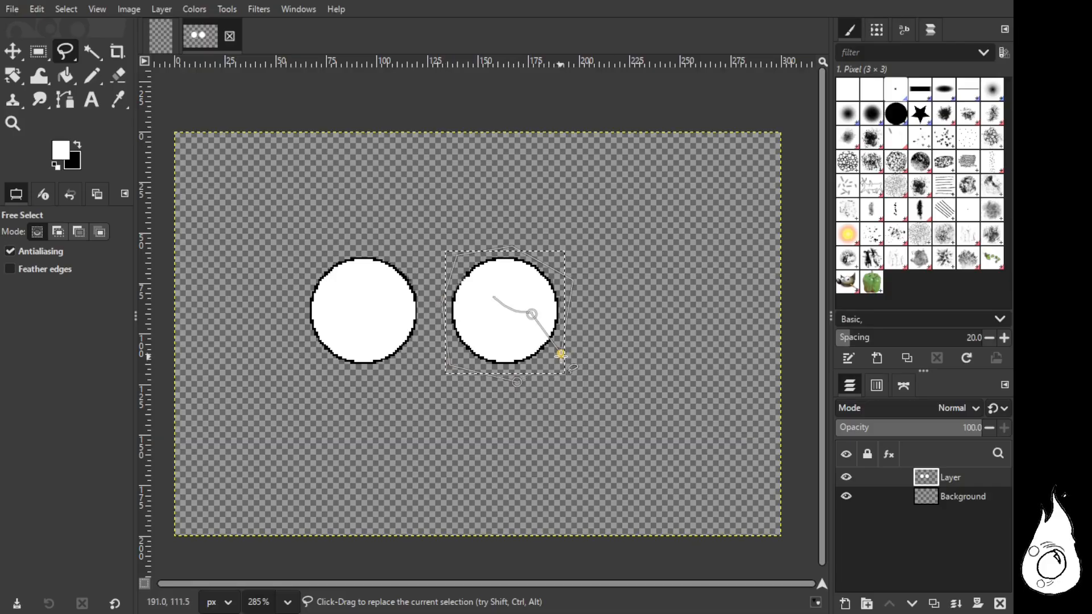
left_click(569, 367)
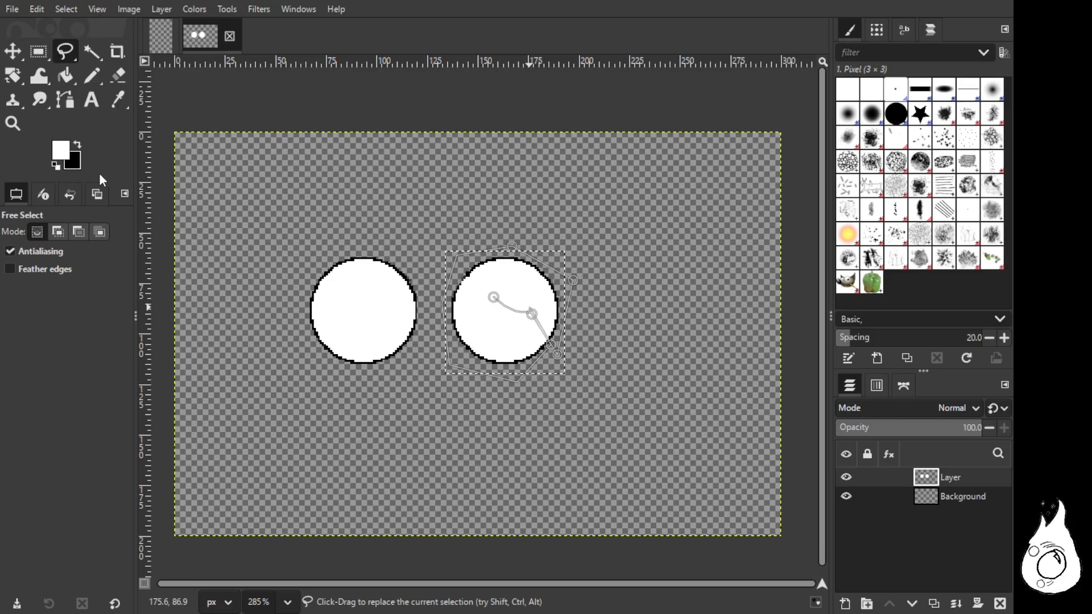
left_click(13, 52)
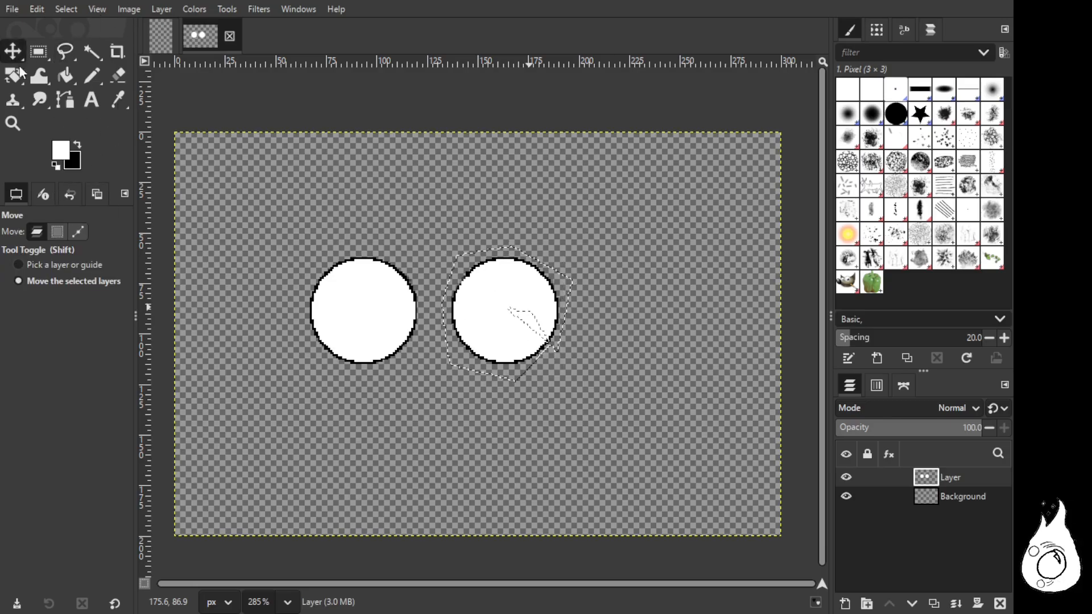
left_click(56, 233)
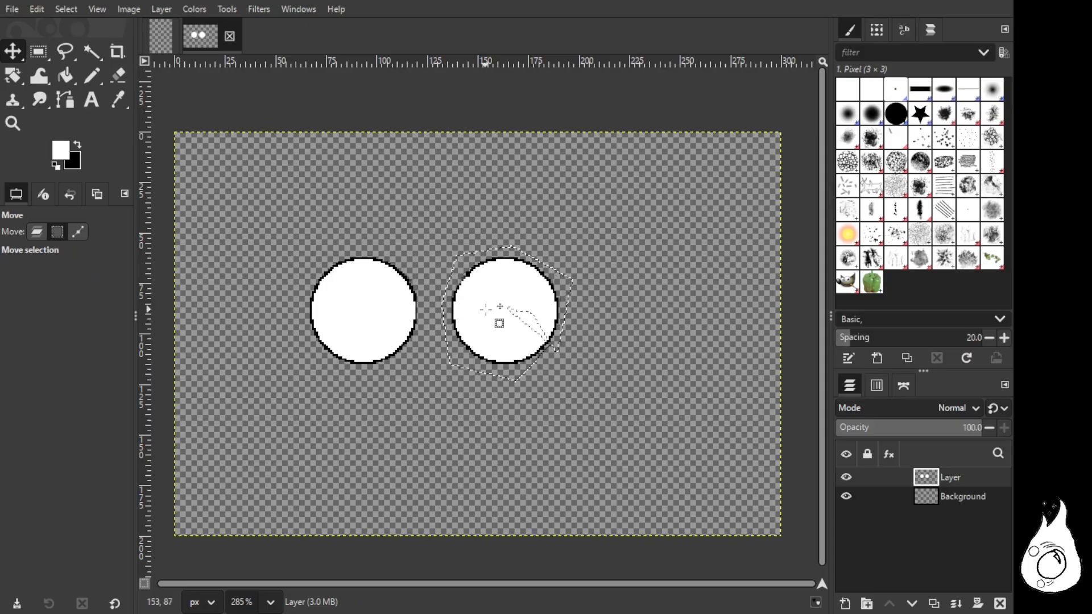
Step: Replace the selection with a rectangle about 63 × 62 px around the right circle, and shift only the selection outline slightly left
key("r")
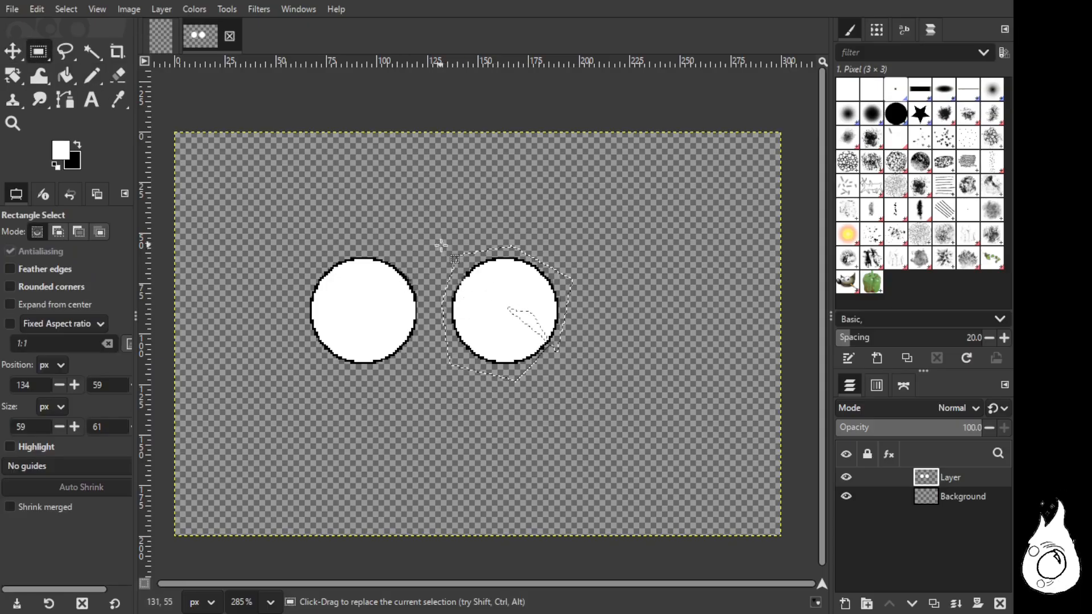
left_click_drag(446, 248, 573, 374)
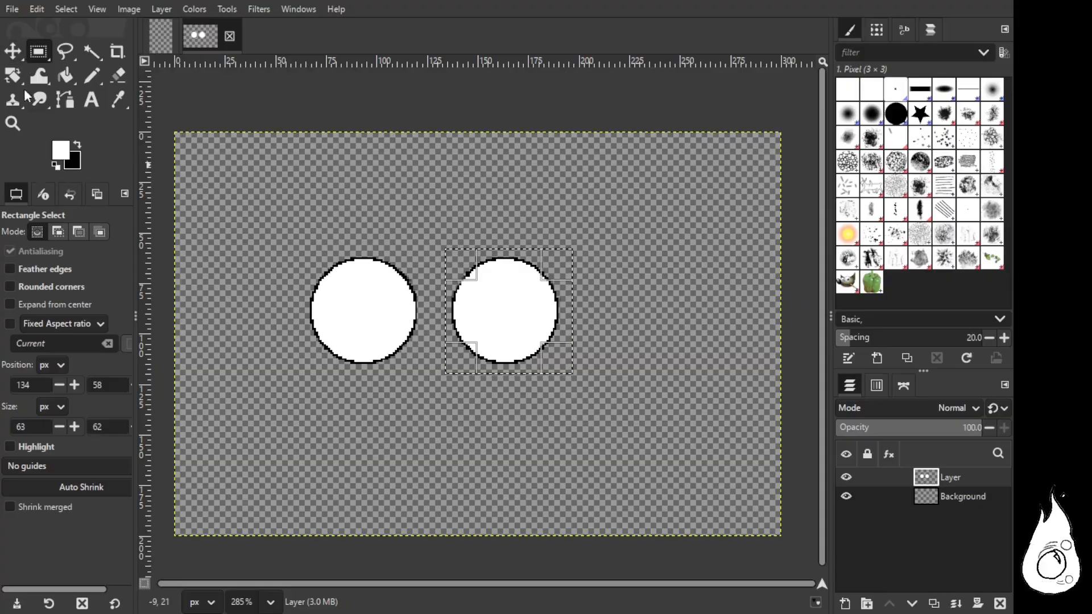
key("m")
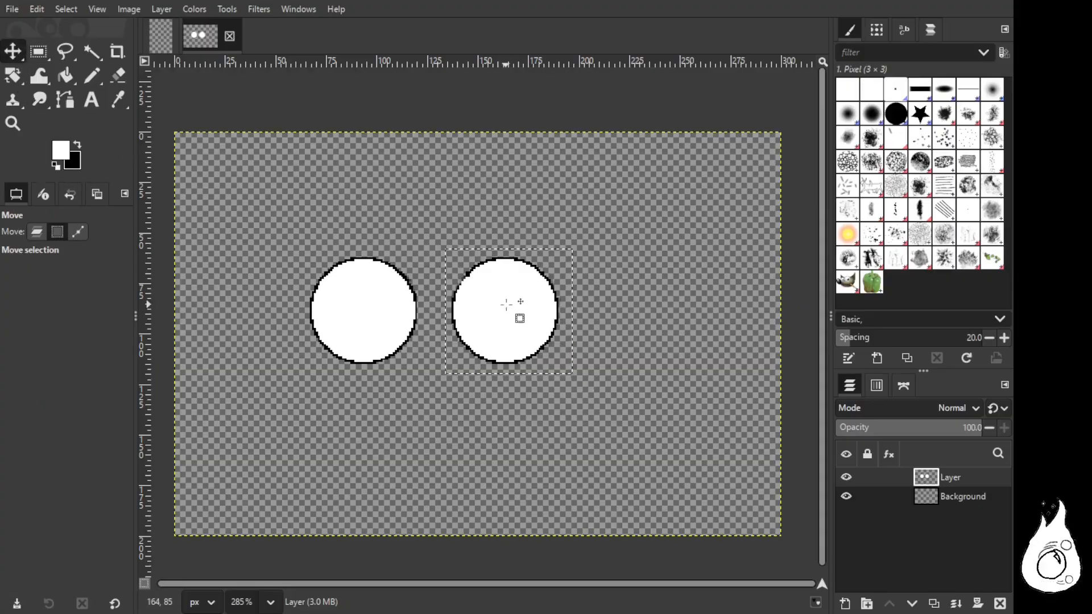
mouse_move(507, 310)
left_mouse_down()
mouse_move(519, 313)
mouse_move(499, 313)
left_mouse_up()
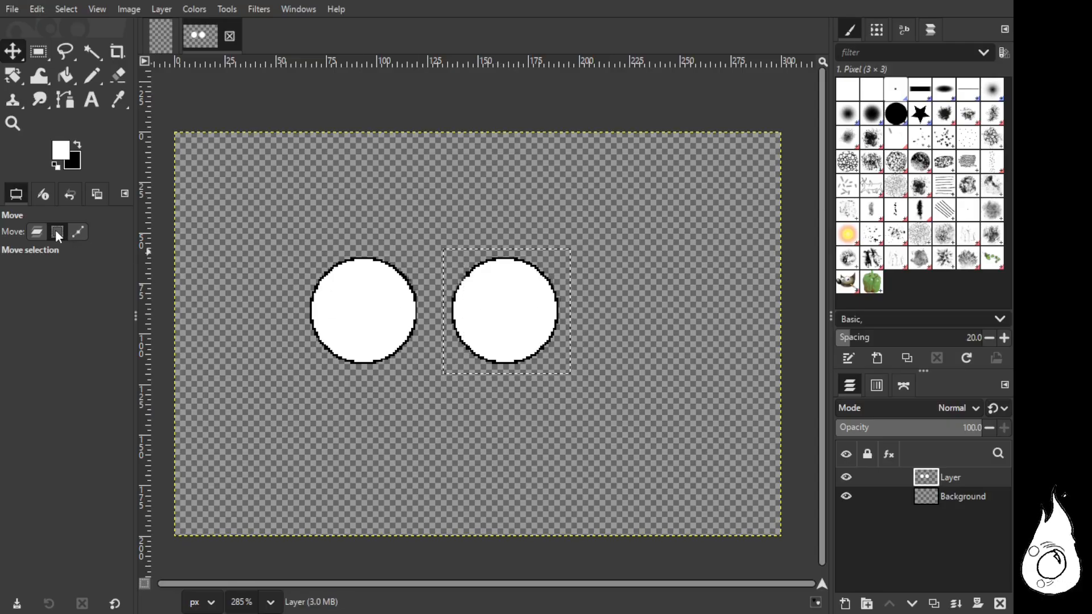
left_click(37, 231)
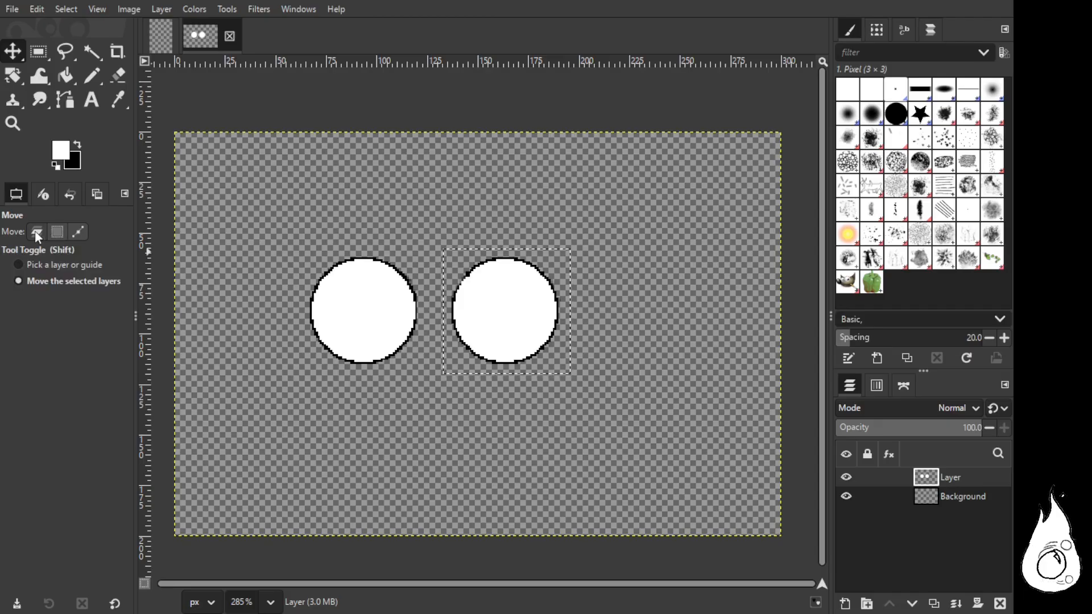
left_click(57, 231)
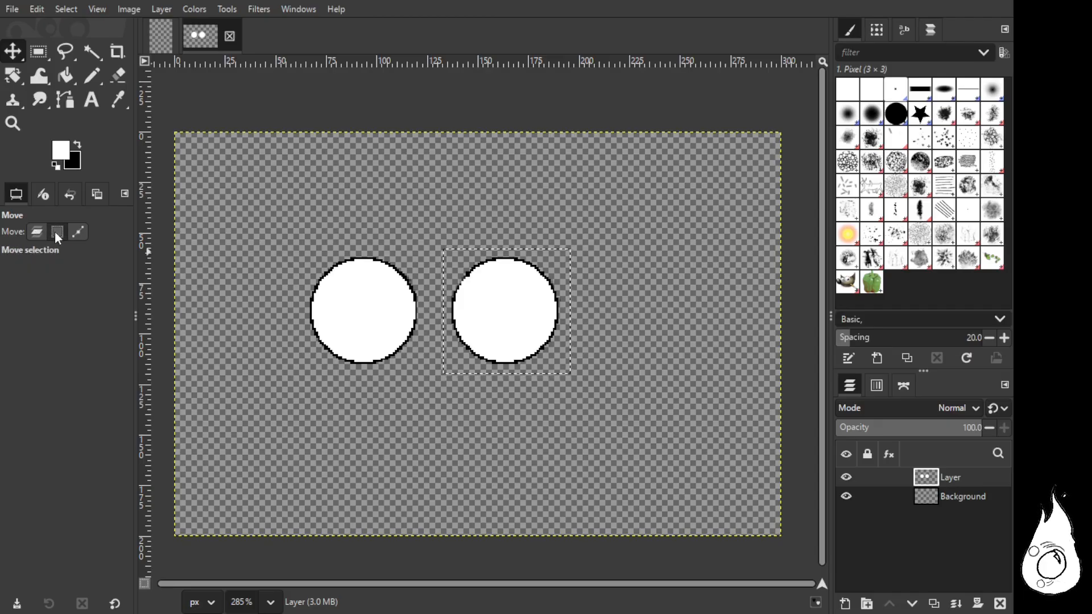
mouse_move(512, 313)
left_mouse_down()
mouse_move(526, 324)
mouse_move(620, 334)
mouse_move(362, 271)
mouse_move(594, 366)
mouse_move(491, 313)
mouse_move(508, 316)
left_mouse_up()
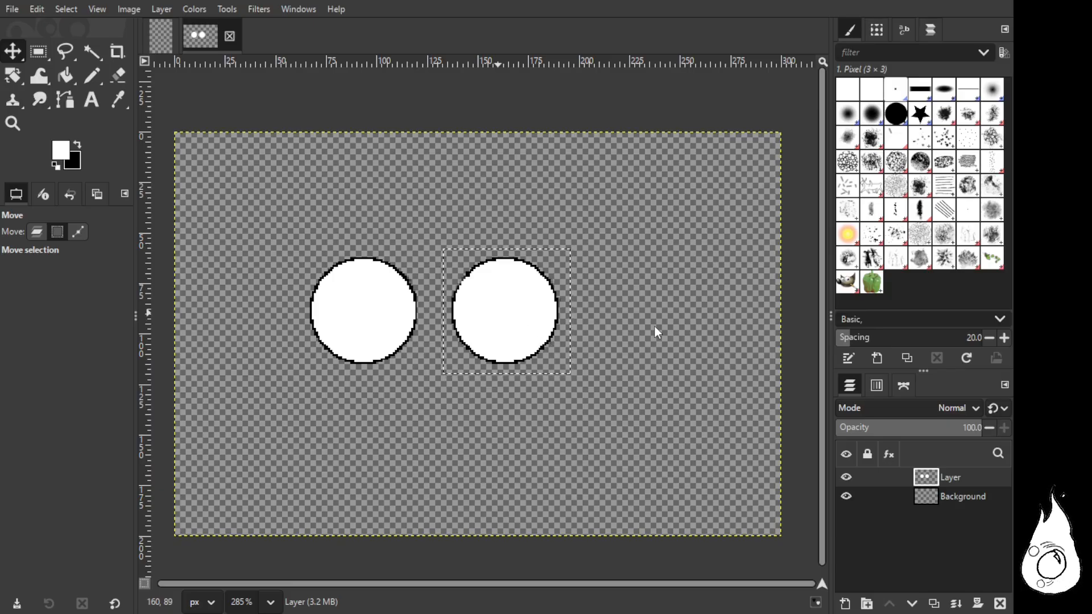
Step: Cut the selected right circle, paste it as its own layer, and delete the extra empty Layer #1
key("ctrl+x")
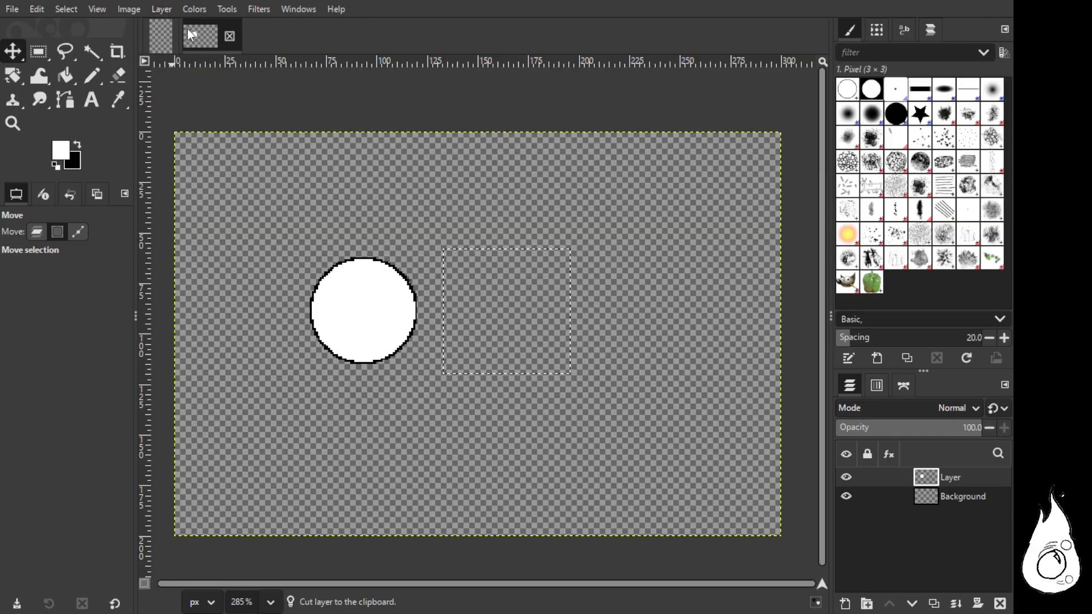
left_click(623, 515)
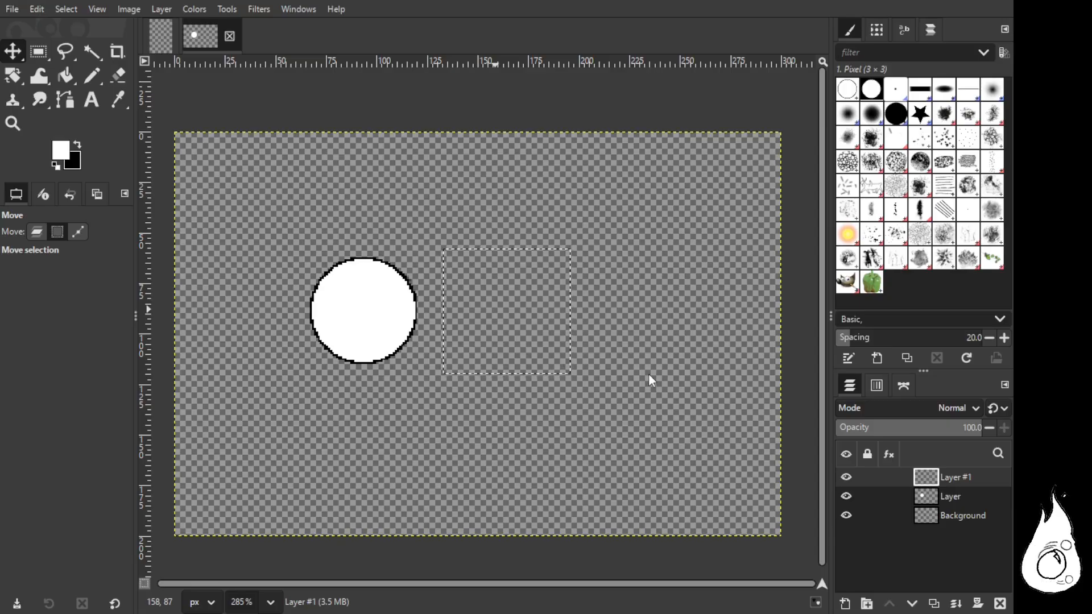
key("ctrl+v")
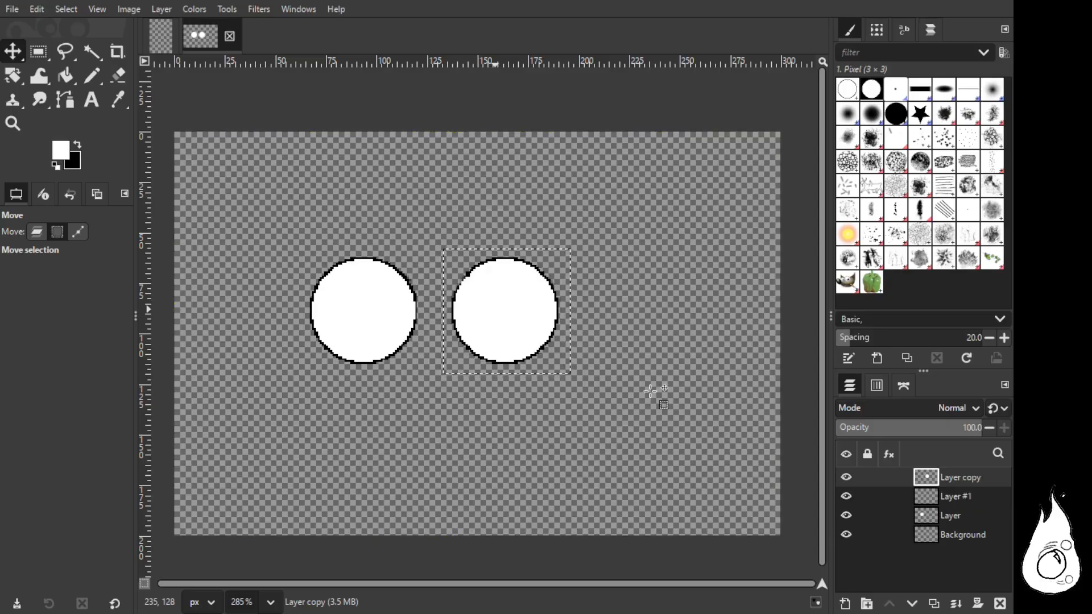
left_click(985, 498)
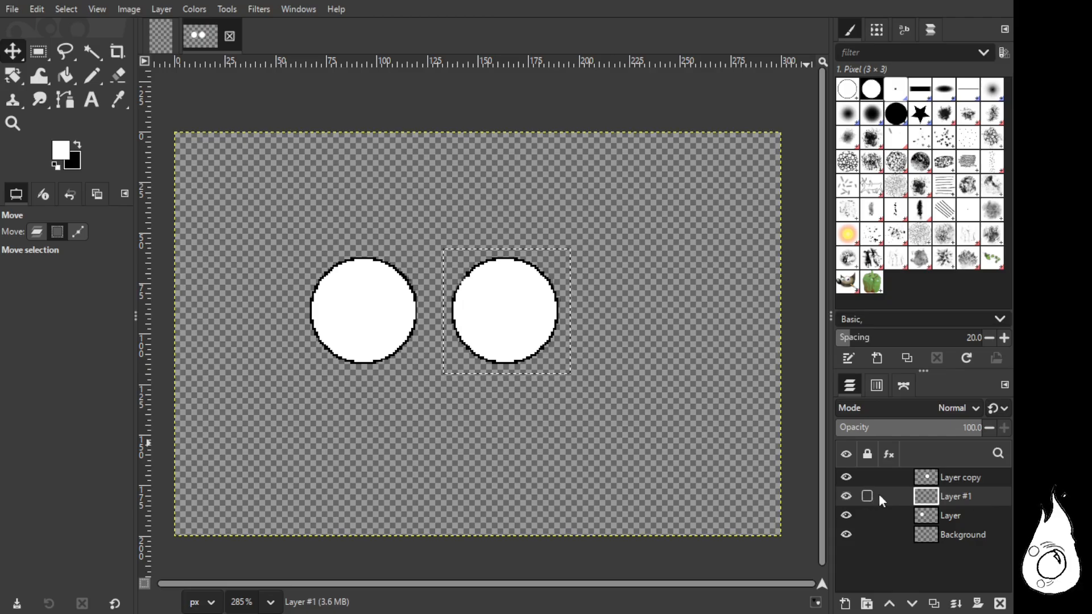
key("Delete")
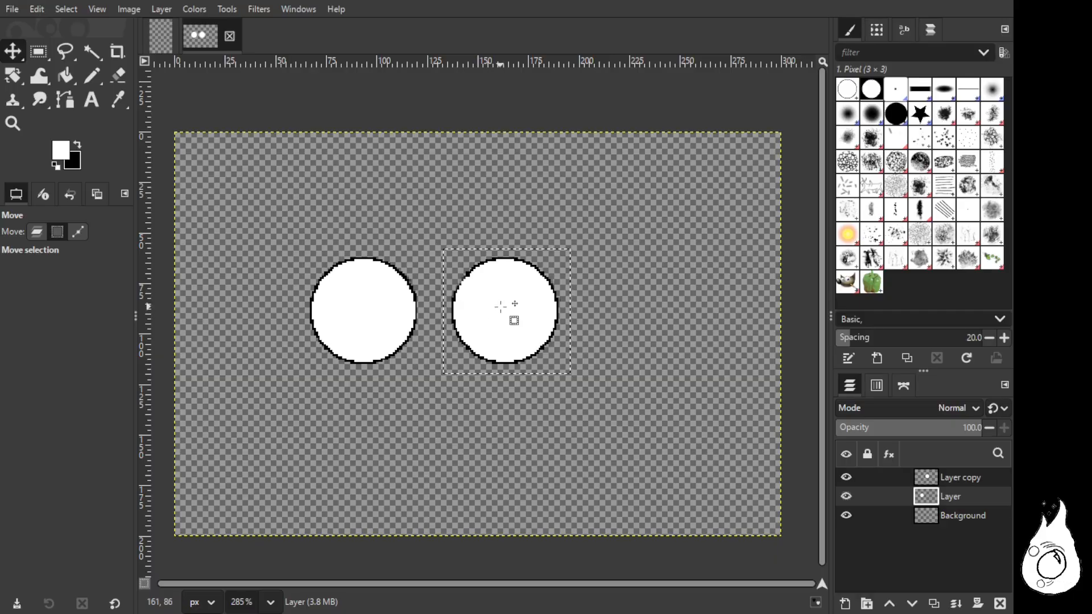
Step: Move the pasted circle on Layer copy farther right from the left circle, with the Move tool set to move the selected layers
left_click_drag(502, 307, 548, 312)
left_click(37, 232)
left_click(963, 477)
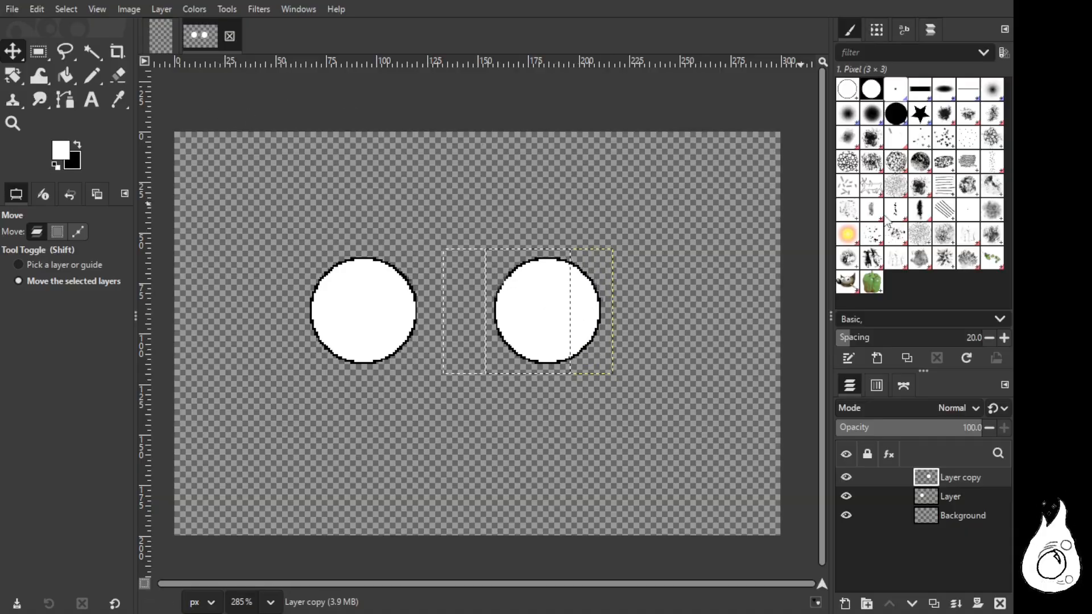
Step: Make the left circle's layer active and set up the Pencil at size 1 with black as the foreground colour
left_click(956, 495)
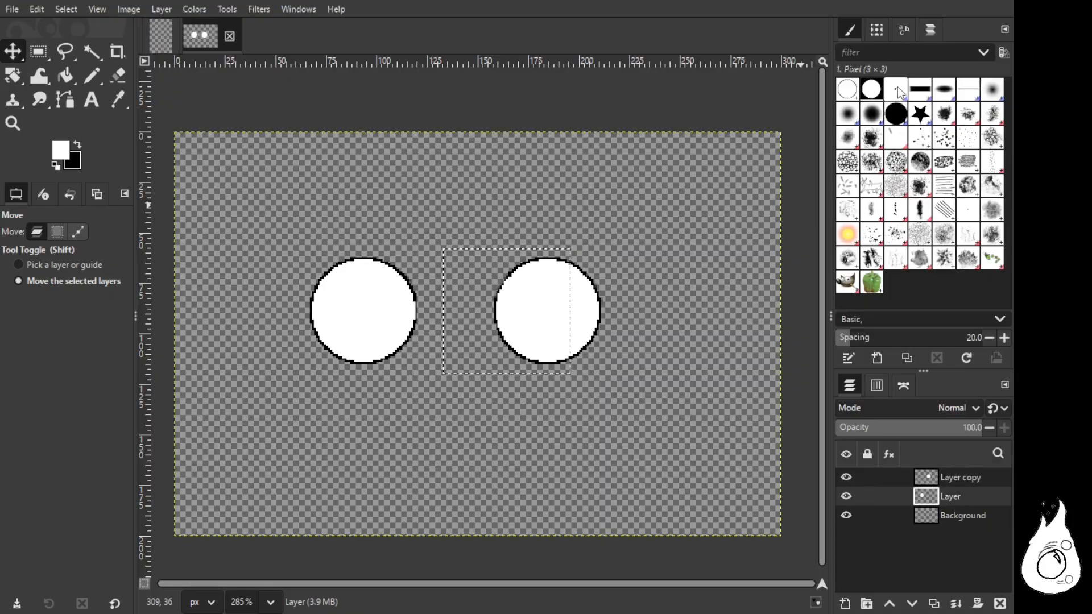
left_click(90, 76)
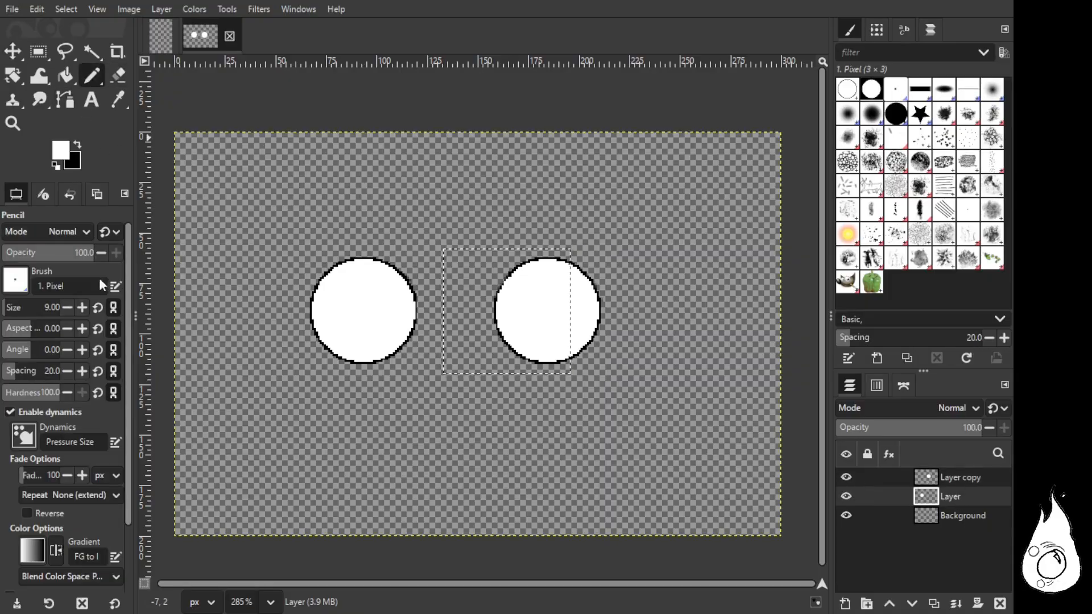
left_click(68, 307)
left_click(67, 307)
left_click(67, 307)
left_click(67, 307)
left_click(66, 307)
left_click(66, 307)
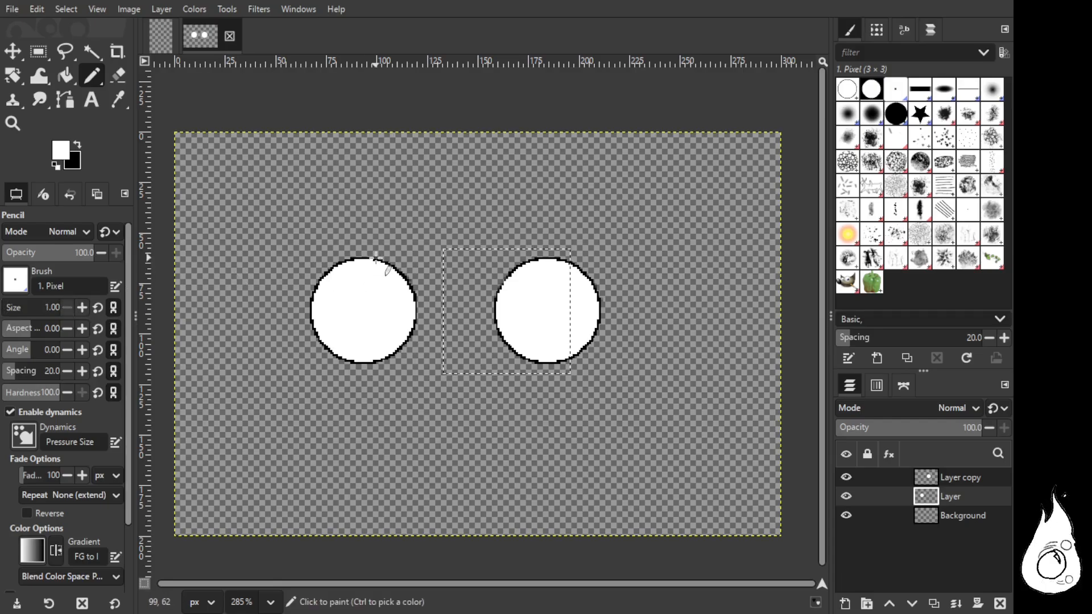
key("x")
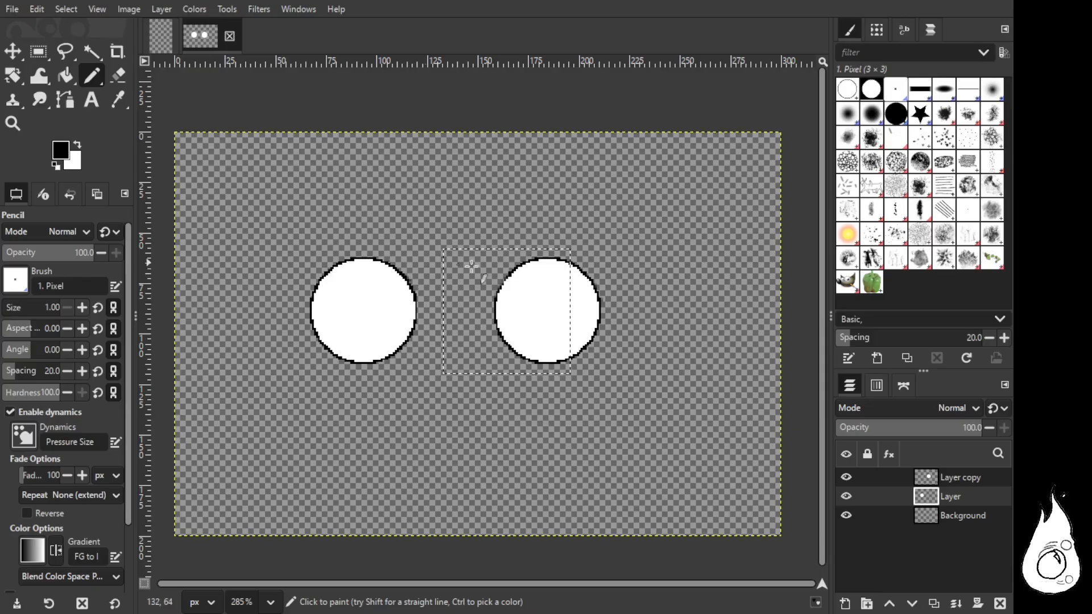
Step: Select a rectangle about 277 × 181 px around both circles, and try pencilling a curved side edge onto the left circle's right side
key("r")
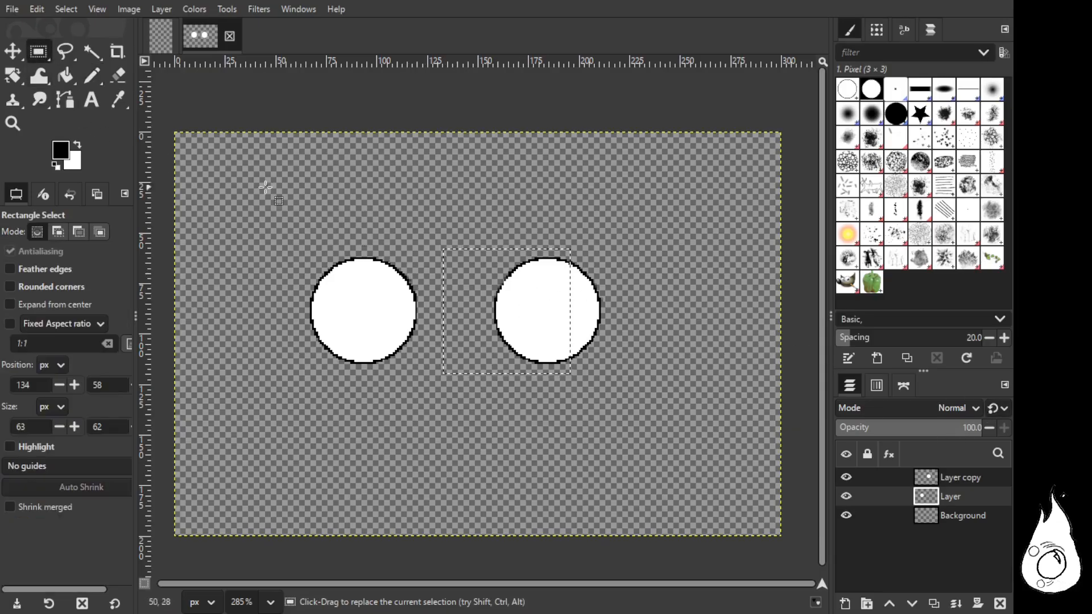
left_click_drag(191, 145, 751, 510)
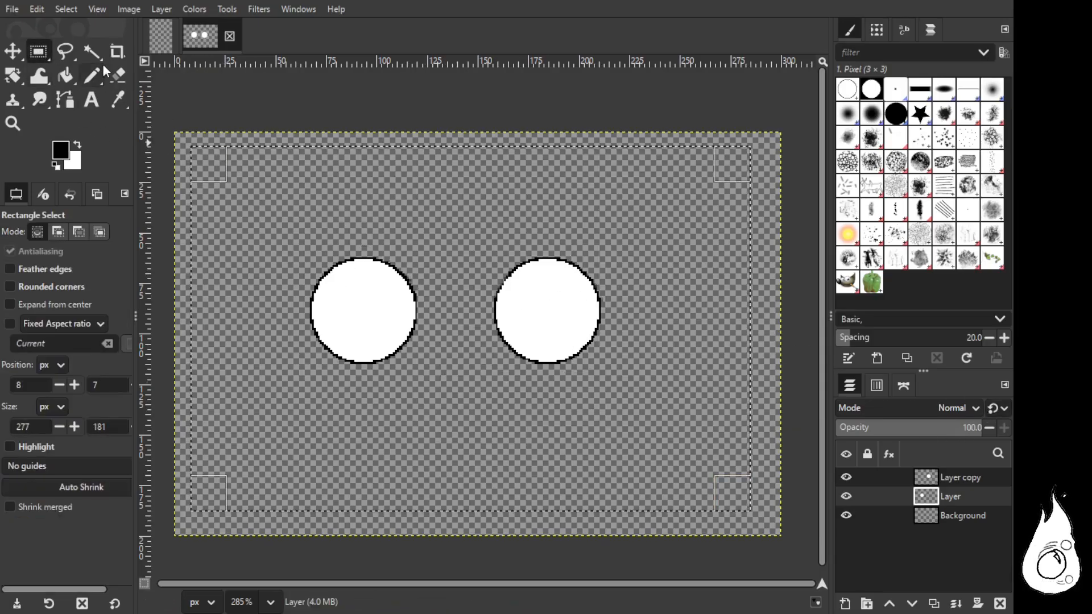
left_click(91, 75)
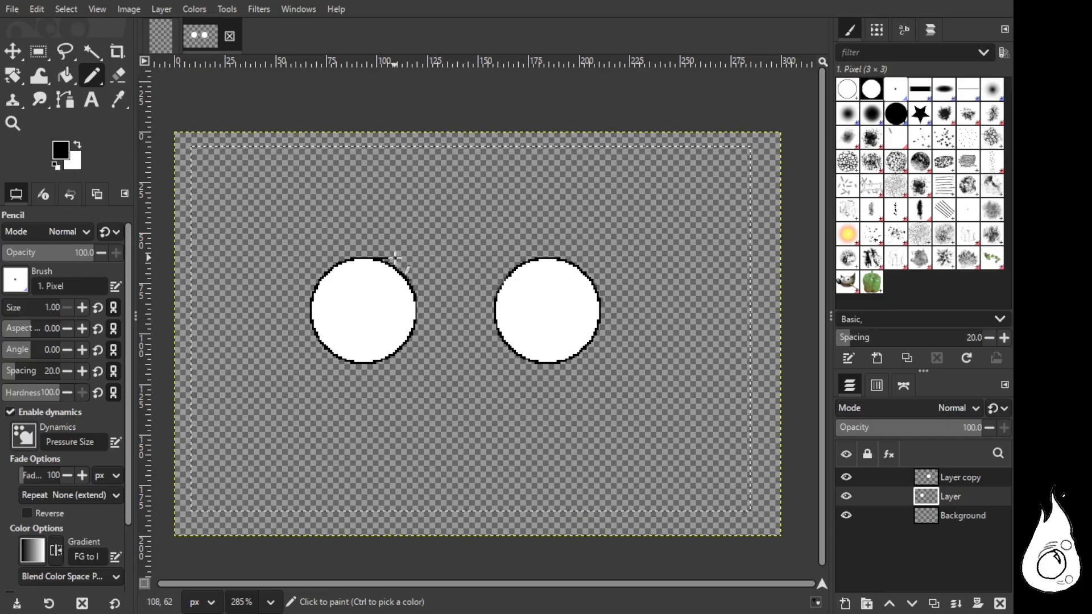
left_click(395, 257)
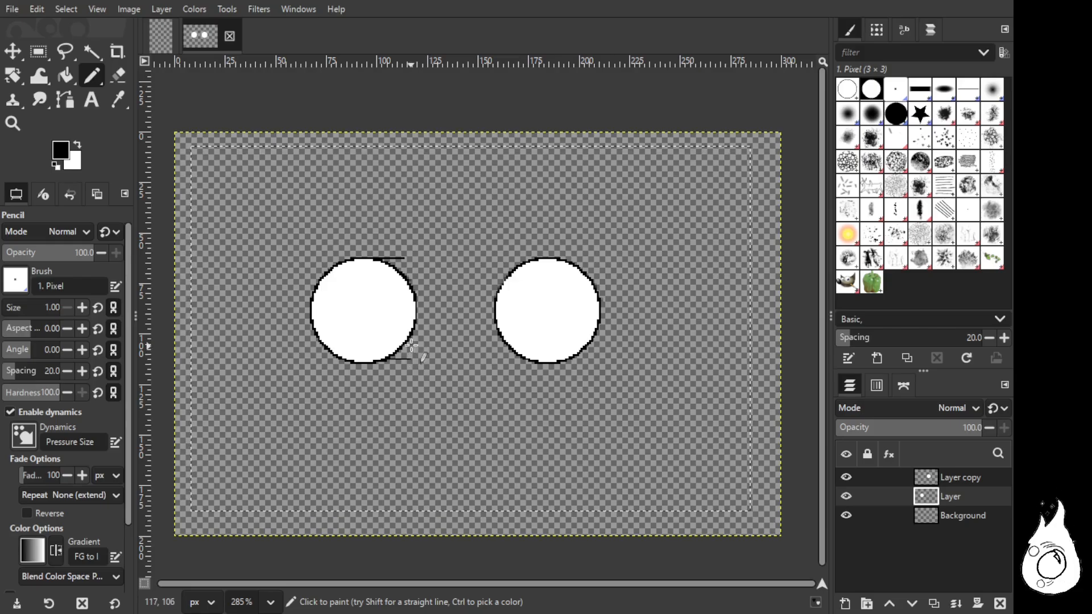
left_click_drag(430, 294, 427, 336)
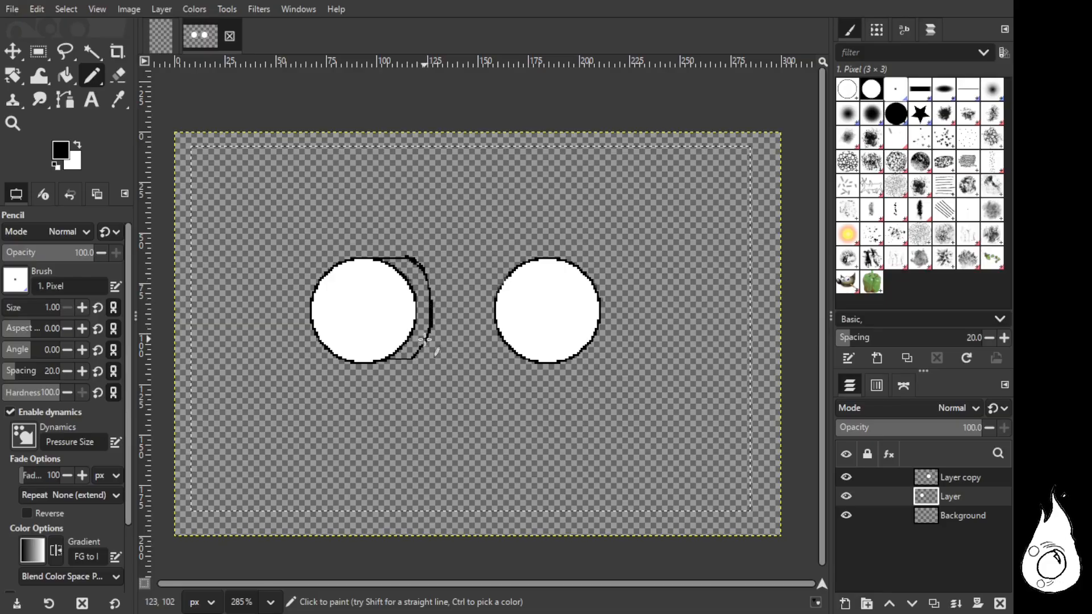
key("ctrl")
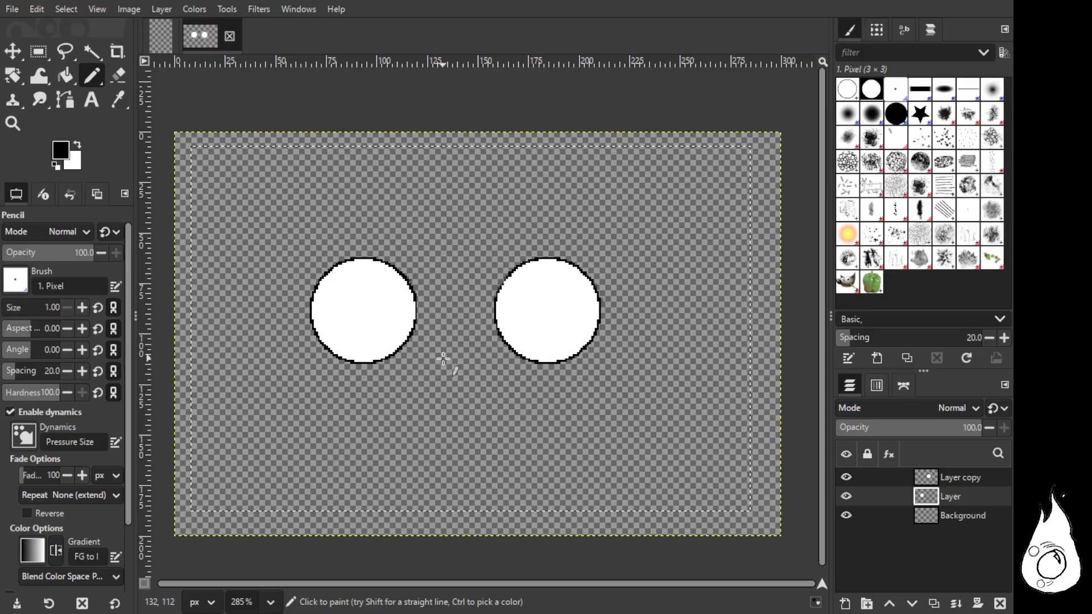
Step: Select the left circle's right part with a rectangle about 27 × 57 px, copy it, shift the selection right, and paste it as a new layer
left_click(38, 52)
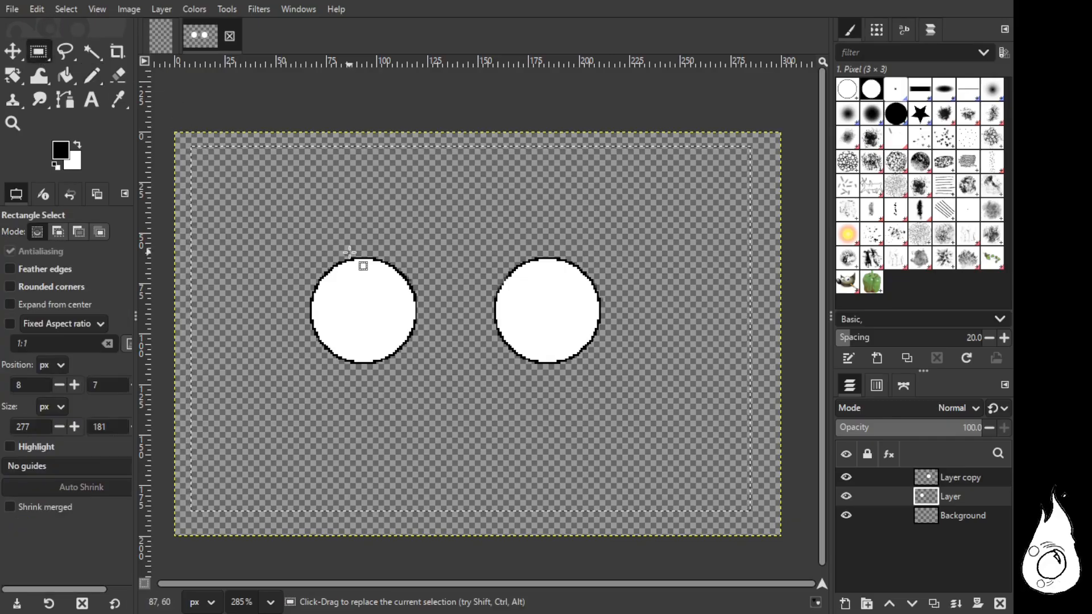
left_click_drag(372, 256, 427, 371)
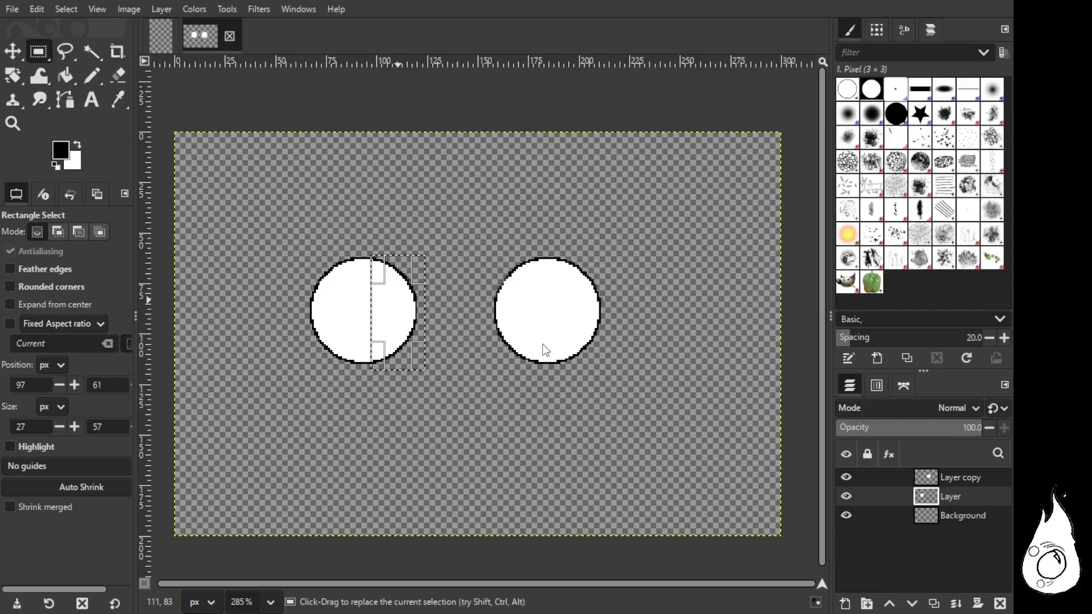
key("ctrl+c")
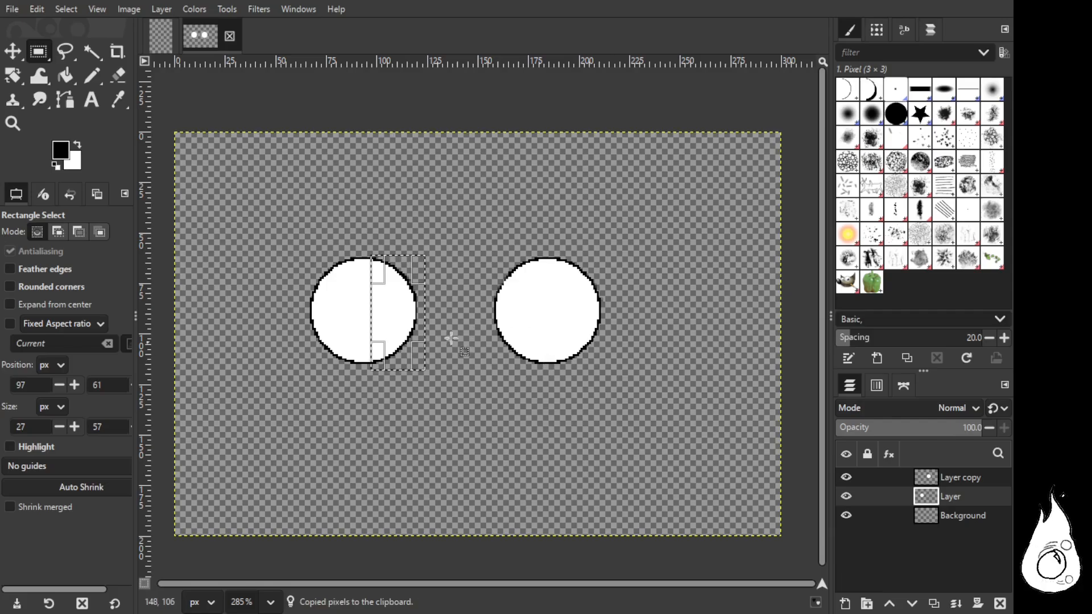
left_click_drag(391, 312, 415, 312)
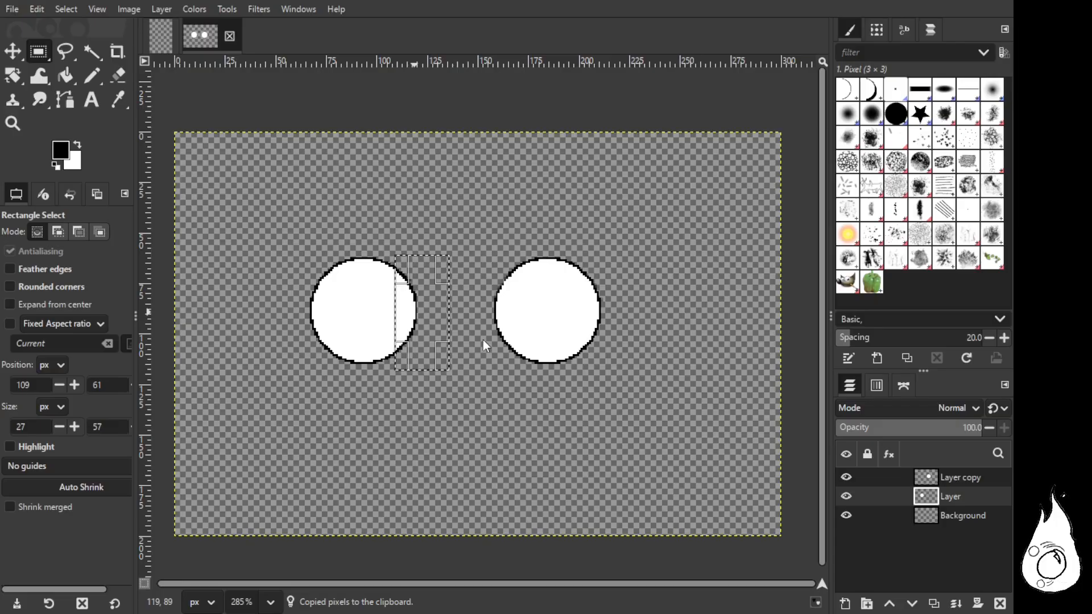
key("ctrl+v")
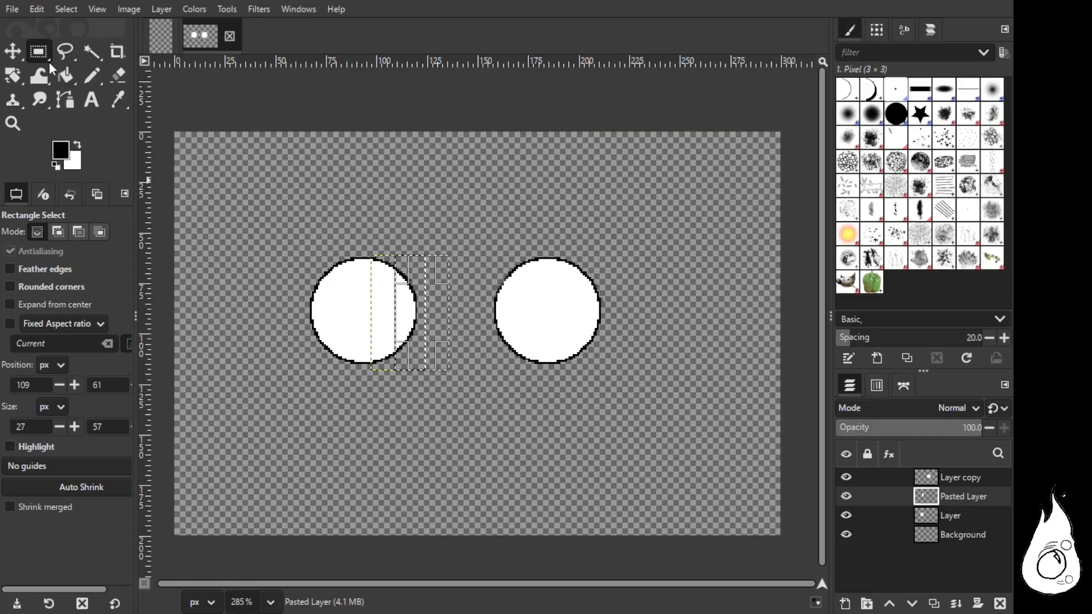
Step: Select a rectangle about 98 × 90 px around the left circle and move the pasted half circle slightly right with the Move tool
left_click_drag(274, 223, 472, 405)
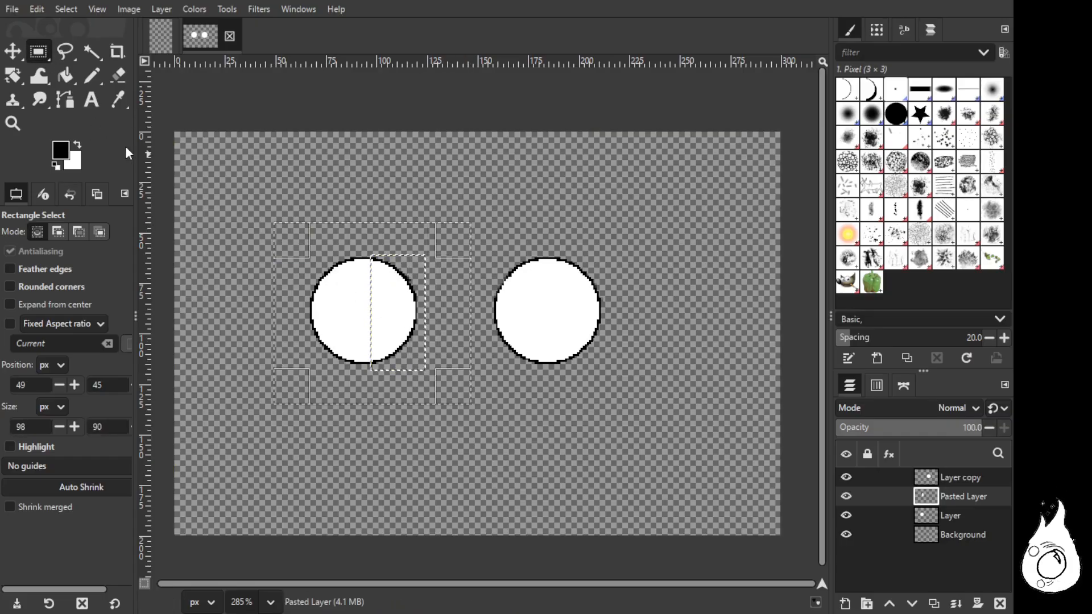
left_click(13, 51)
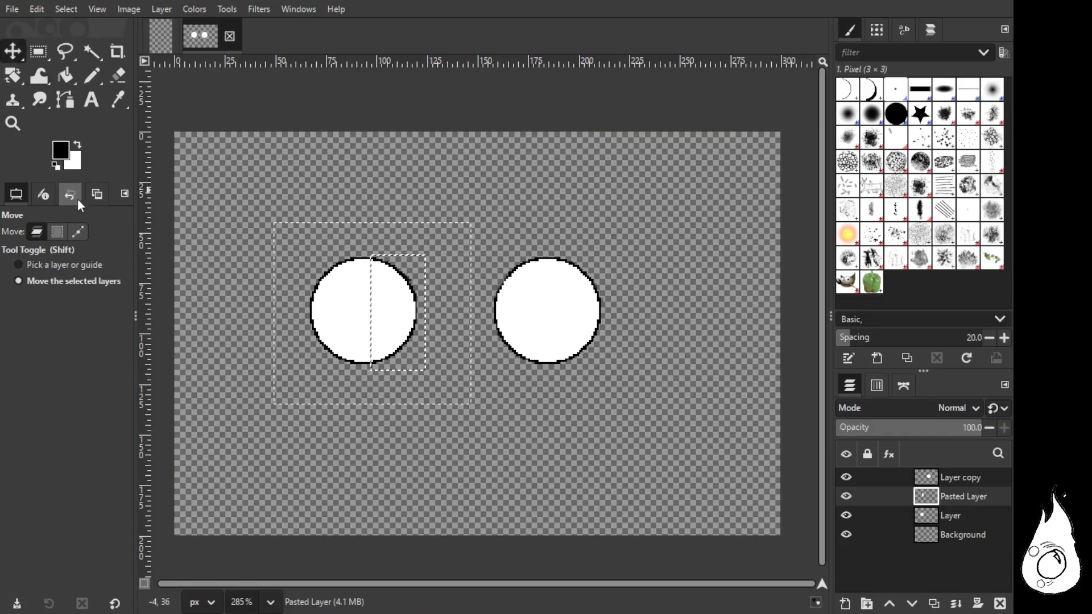
left_click(57, 230)
left_click(38, 232)
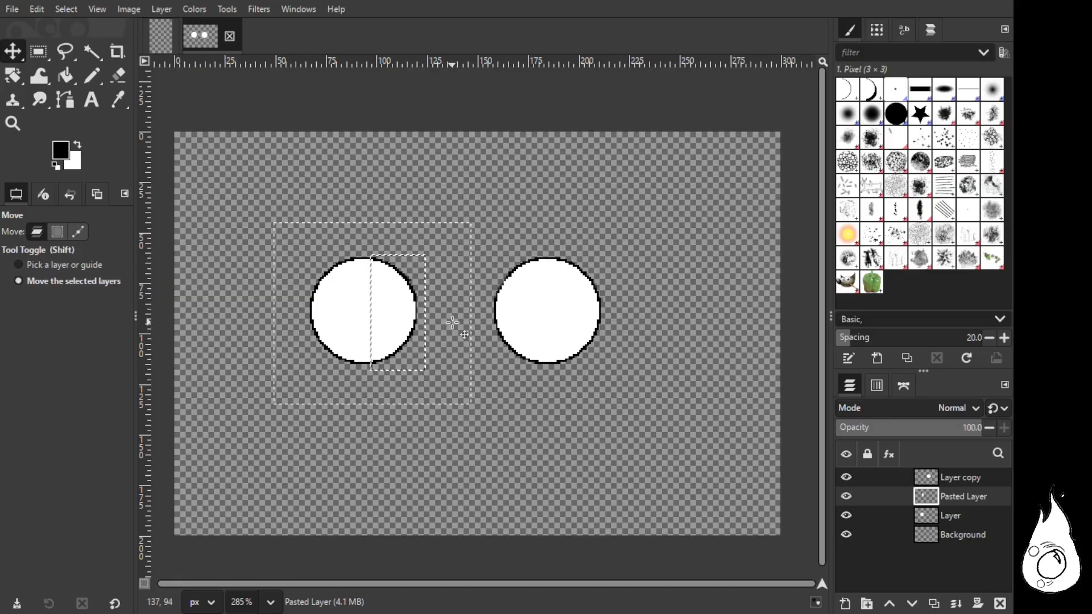
mouse_move(453, 323)
left_mouse_down()
mouse_move(495, 323)
mouse_move(475, 323)
left_mouse_up()
Step: Reorder the layers so the left circle's layer sits directly above Pasted Layer
left_click(957, 514)
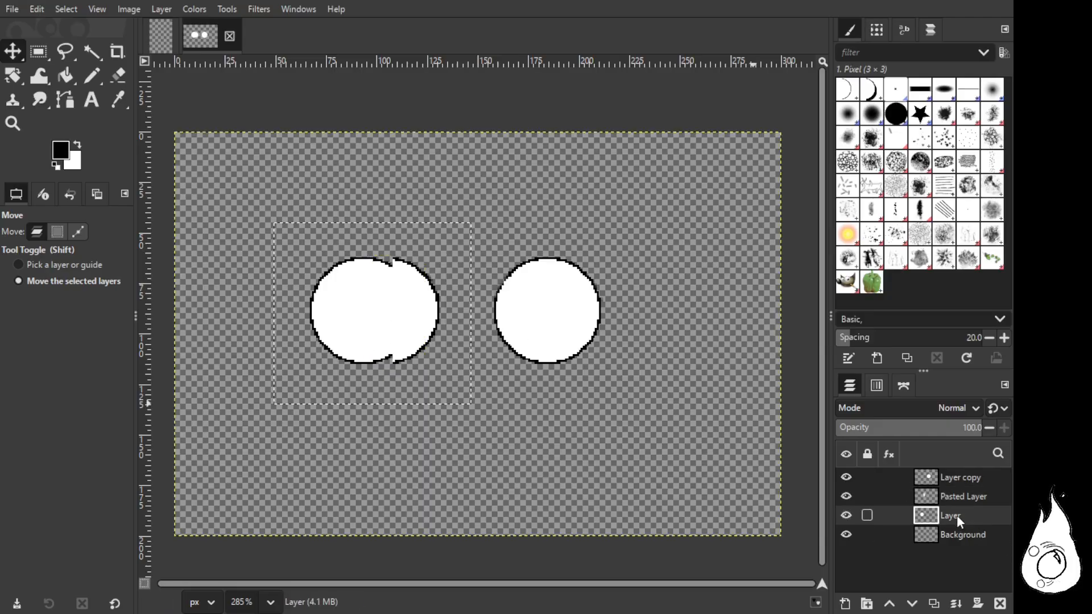
left_click_drag(956, 498, 955, 496)
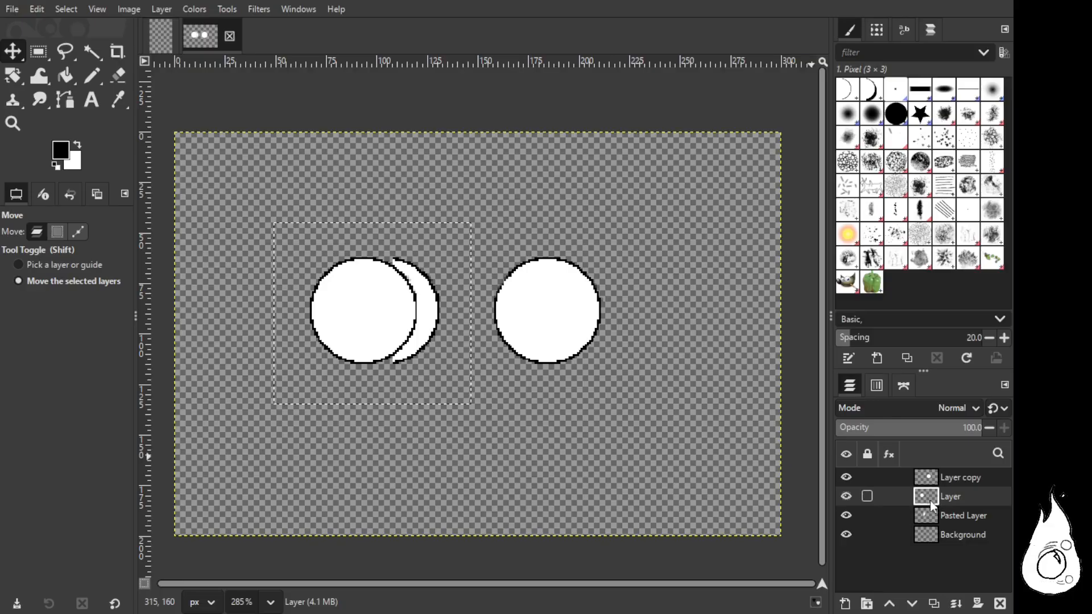
left_click(968, 480)
Step: Copy Pasted Layer, select a rectangle about 65 × 130 px over the right circle's right side, and paste the half circle as a new layer
left_click(959, 514)
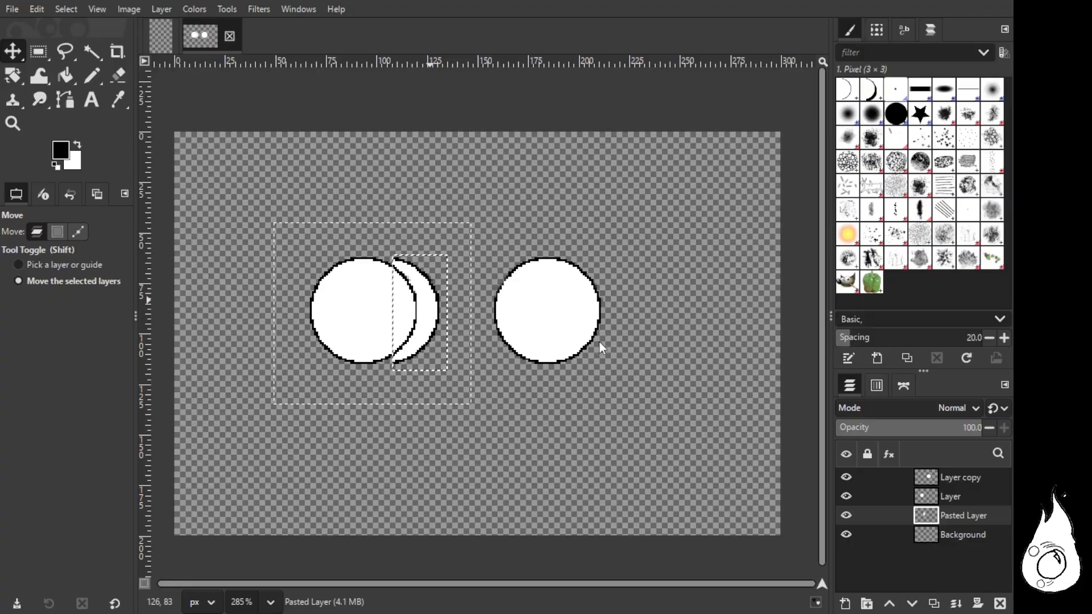
key("ctrl+c")
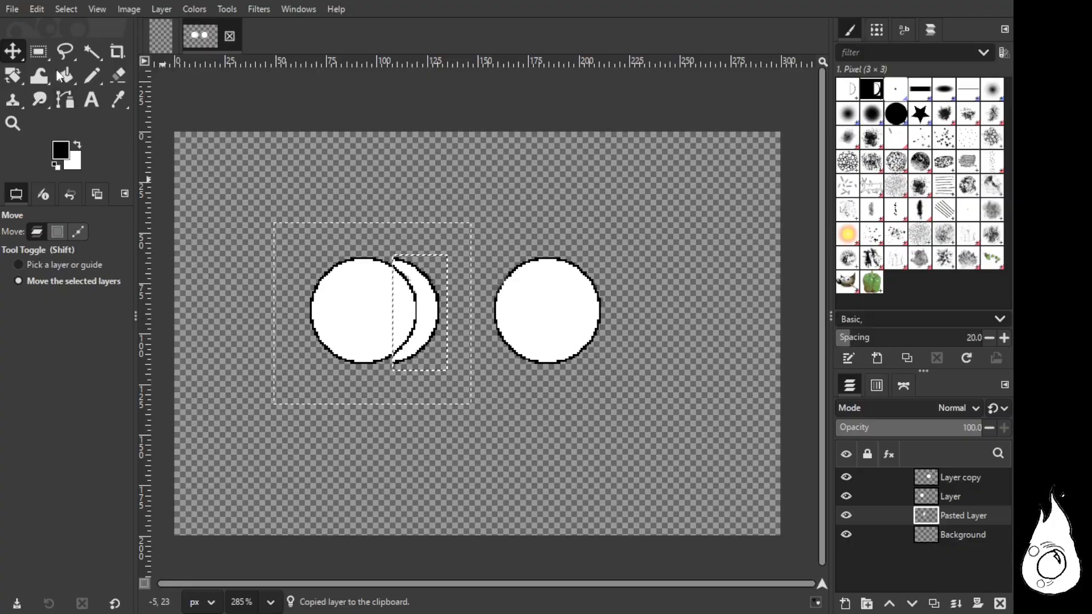
key("r")
left_click_drag(561, 225, 691, 485)
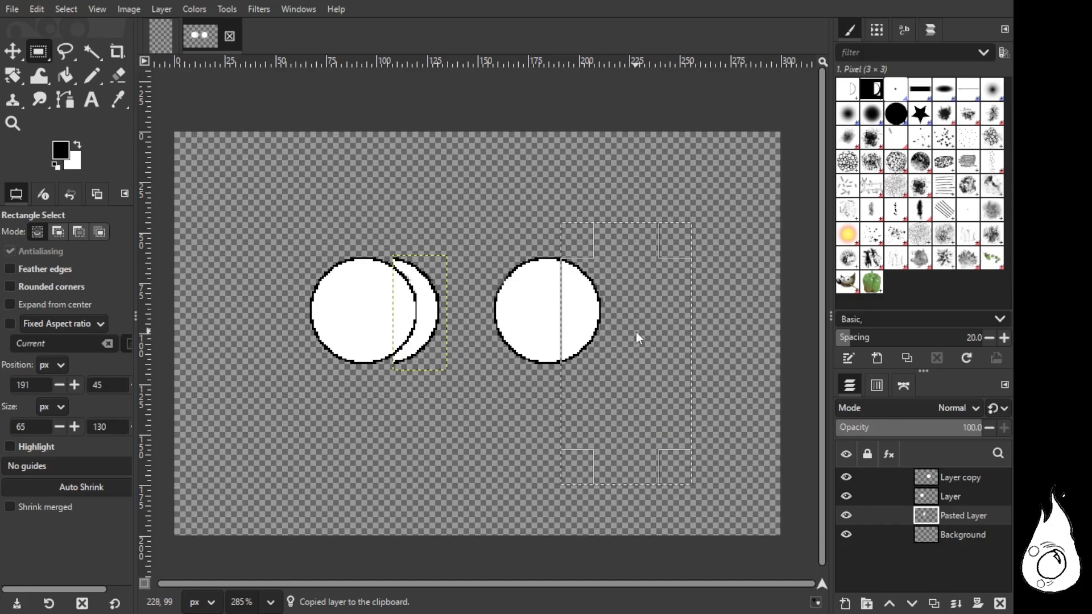
key("ctrl+v")
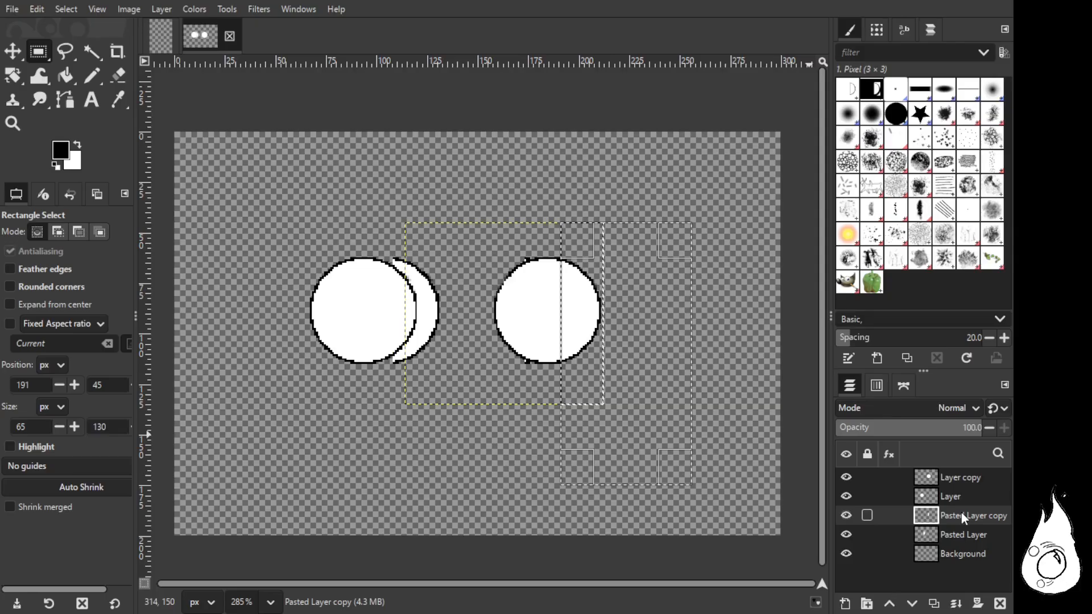
Step: Move the newly pasted half circle right so it protrudes from behind the right circle, hiding Layer copy while positioning it and showing it again
left_click(847, 496)
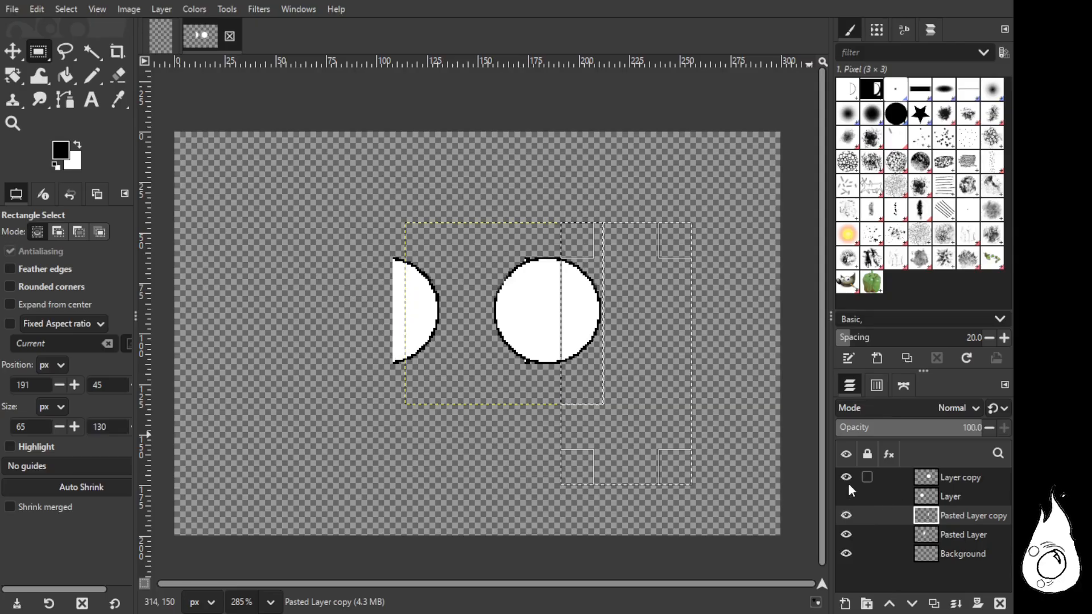
left_click(846, 495)
left_click(845, 477)
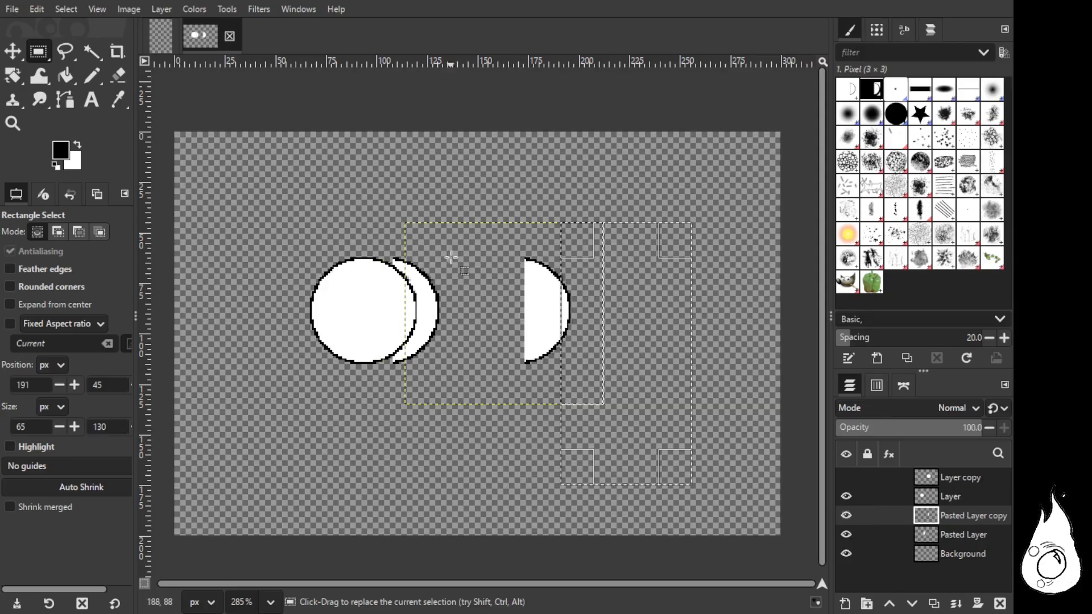
left_click_drag(497, 227, 656, 433)
left_click(17, 58)
left_click_drag(526, 318, 589, 317)
left_click(845, 477)
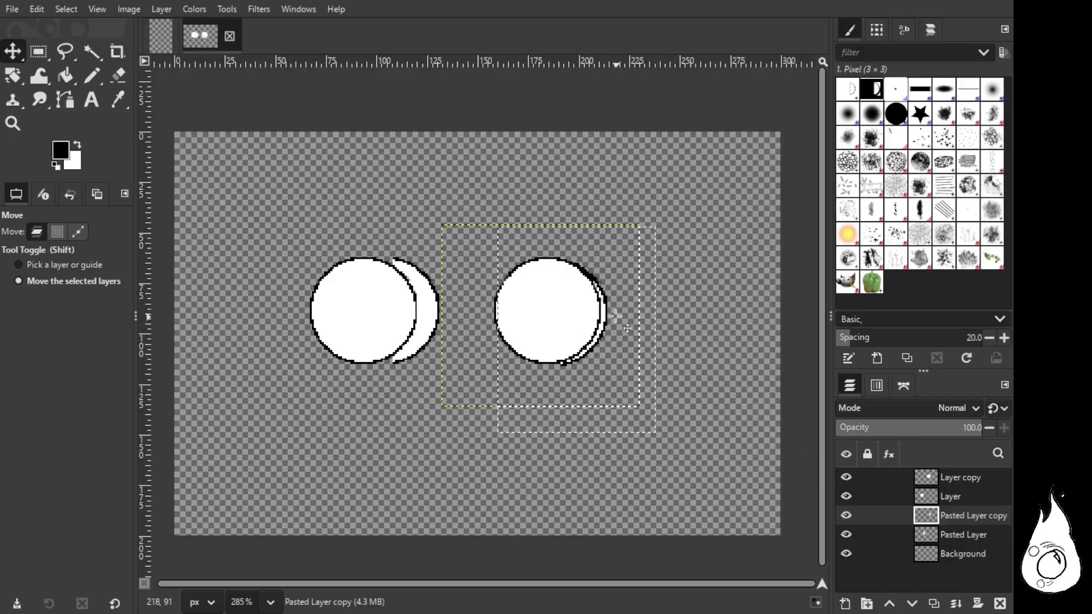
left_click_drag(613, 312, 631, 311)
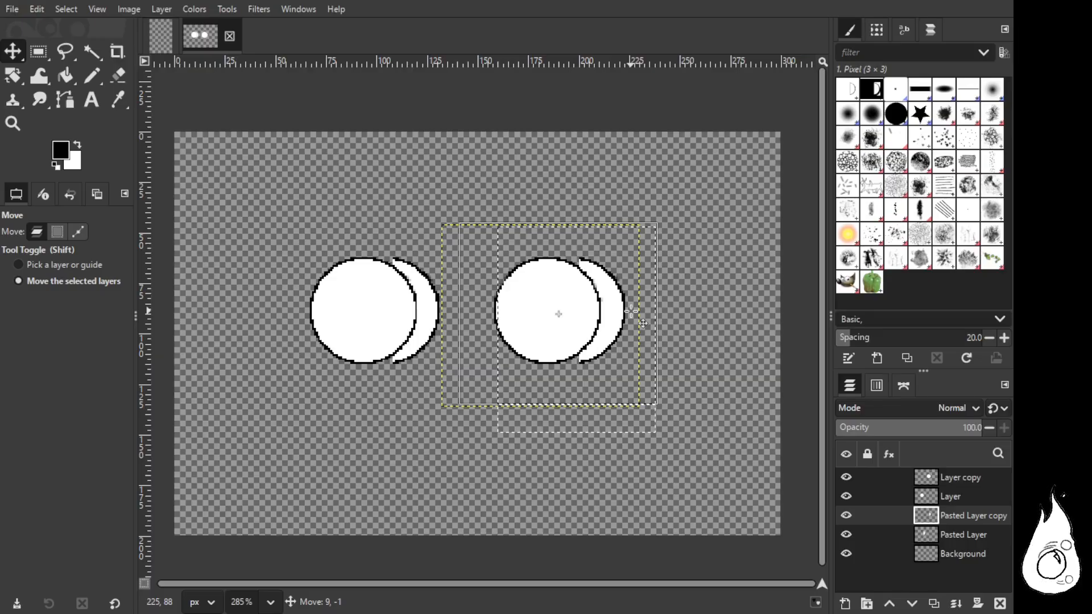
left_click_drag(631, 310, 631, 312)
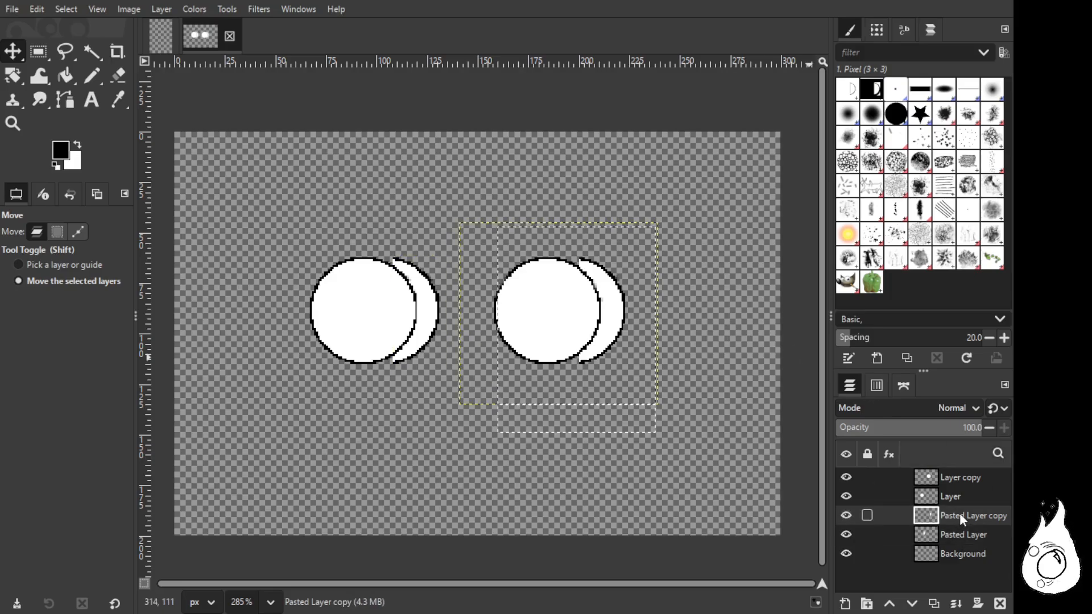
left_click(957, 533, "shift")
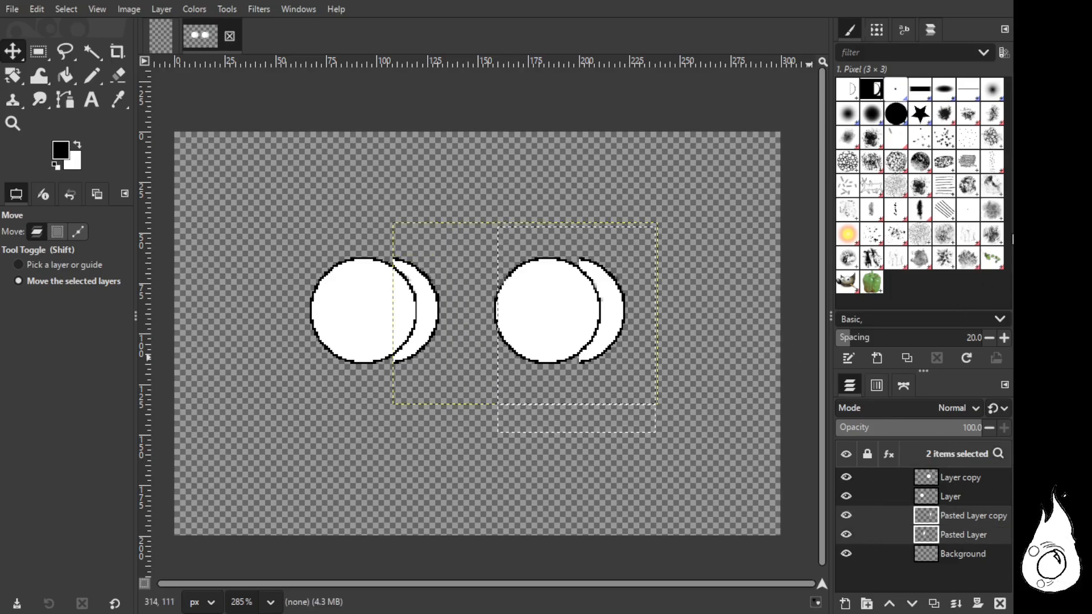
left_click(1013, 235)
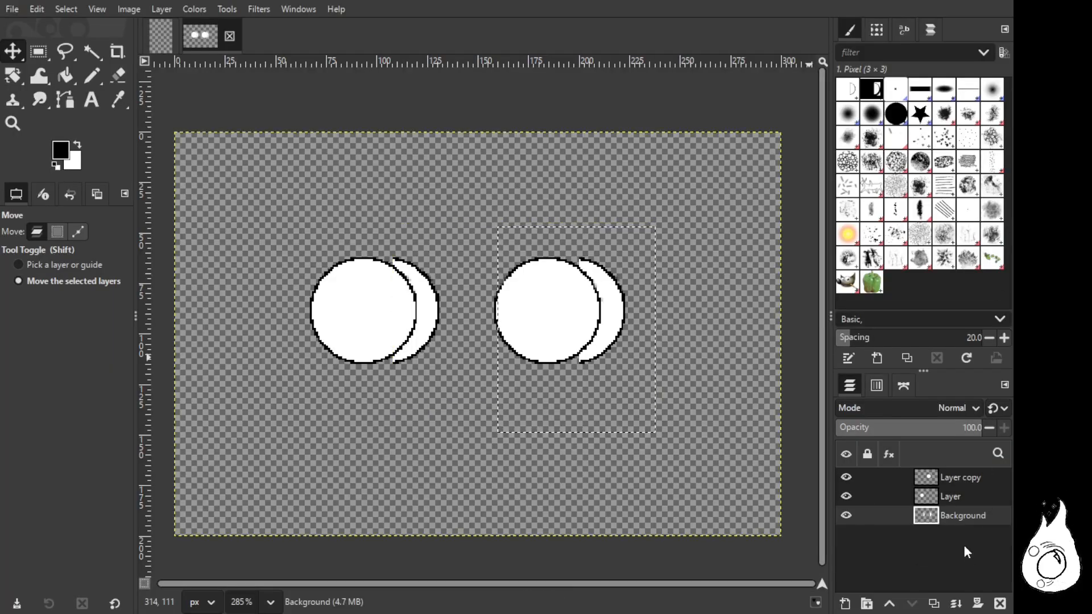
key("ctrl+z")
Step: Merge the two pasted half-circle layers into one while the other layers are hidden, and show the hidden layers again
left_click(951, 534)
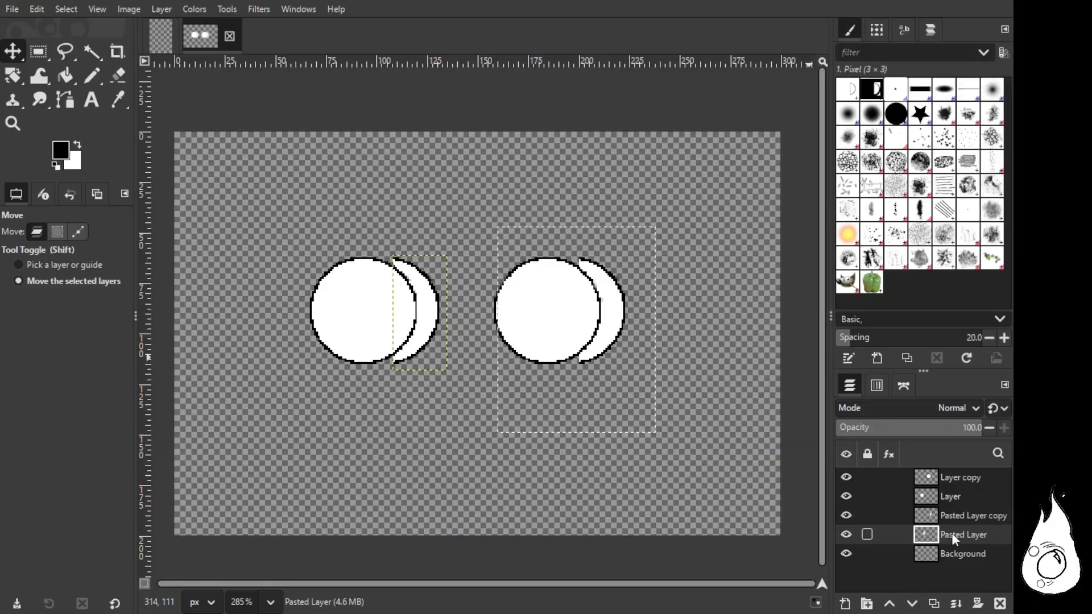
left_click(956, 515, "shift")
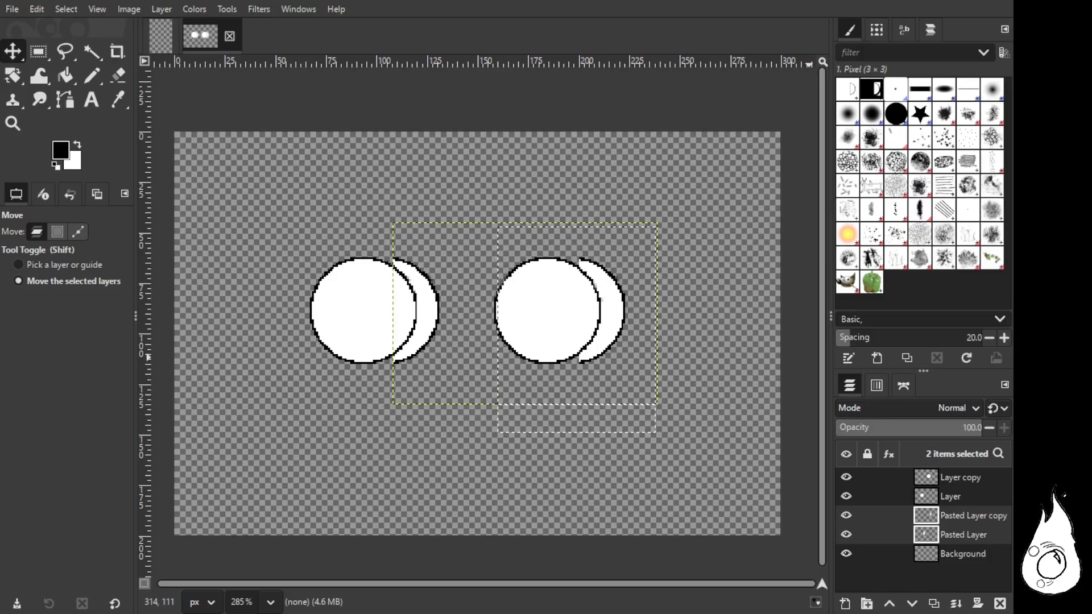
left_click(846, 497)
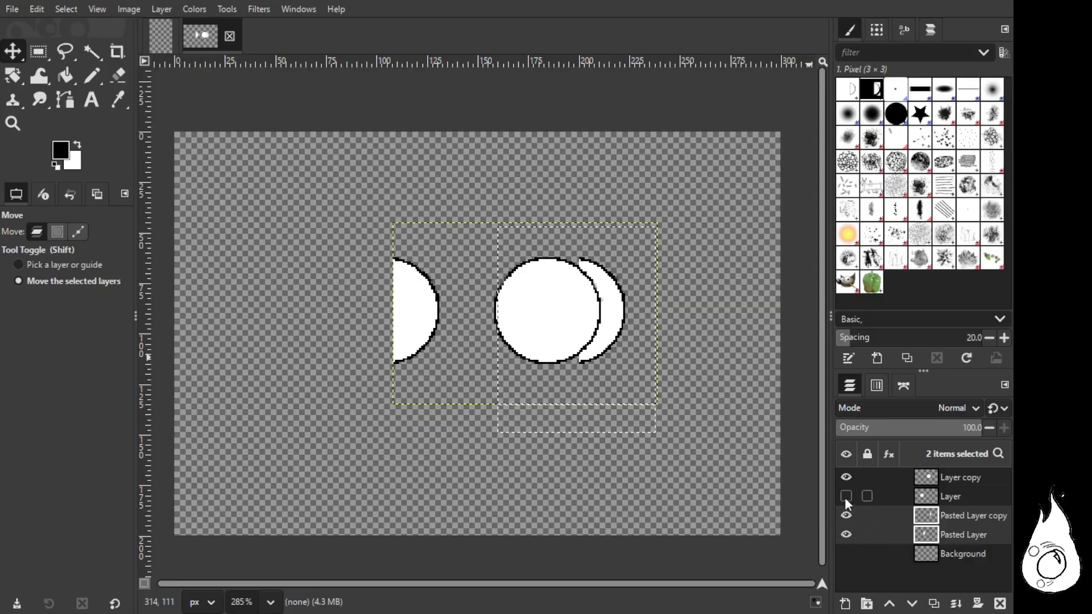
left_click(846, 477)
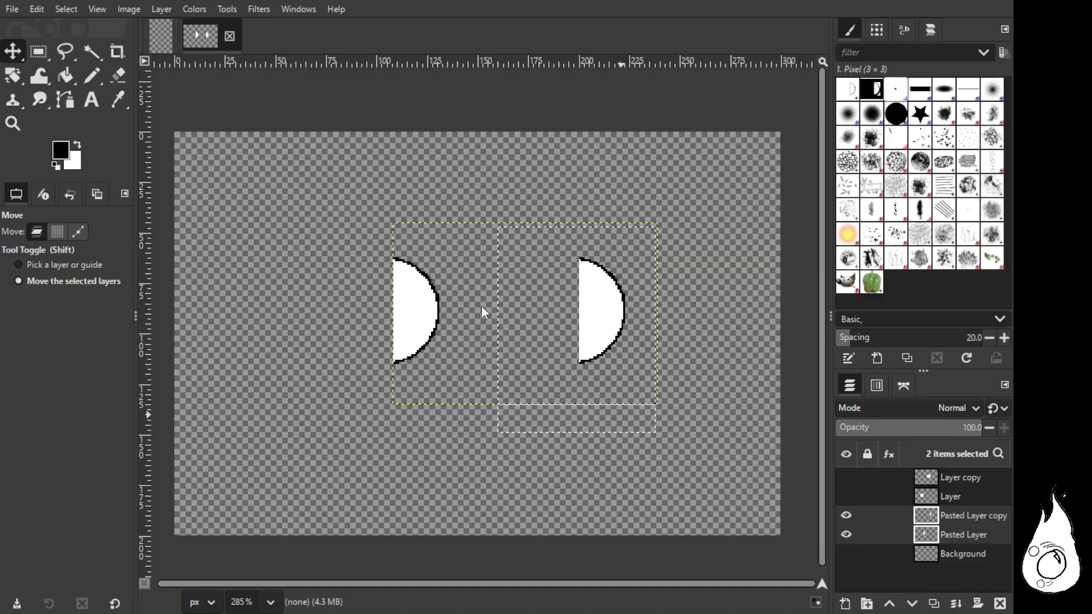
left_click(513, 407)
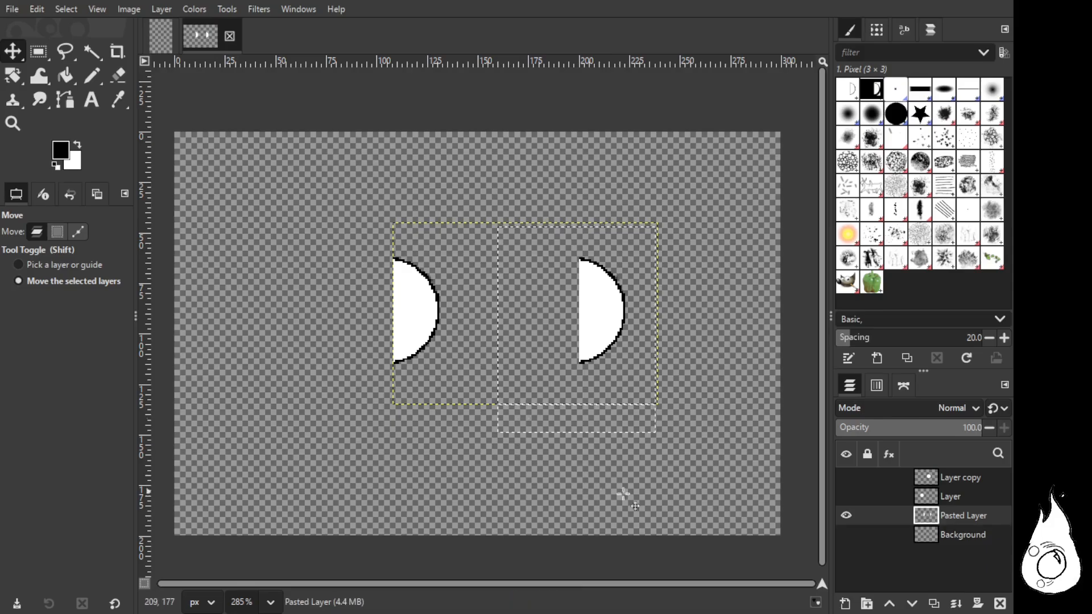
left_click(847, 497)
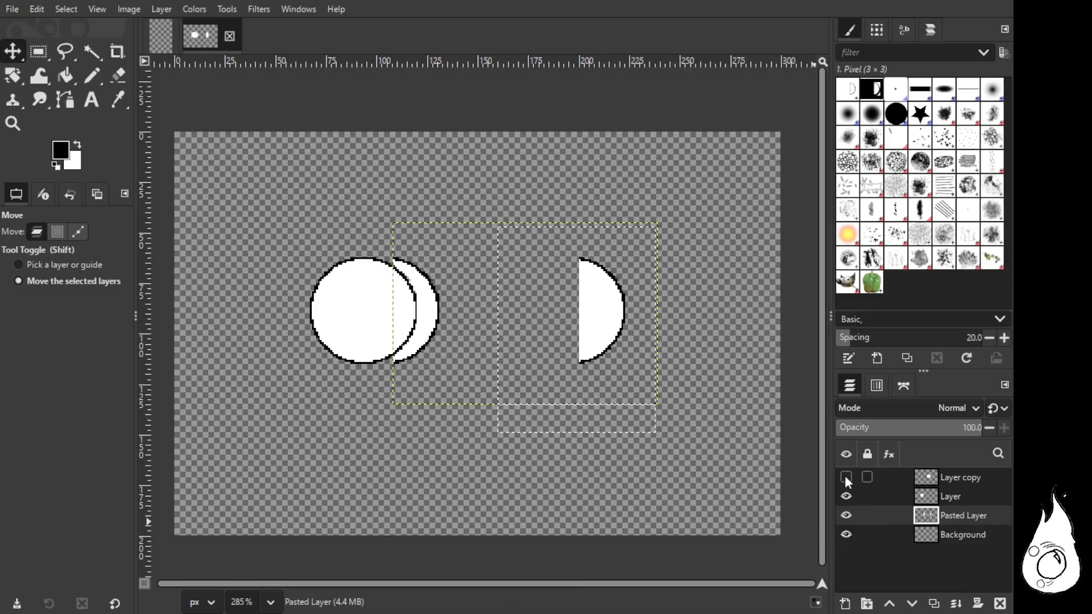
left_click(847, 478)
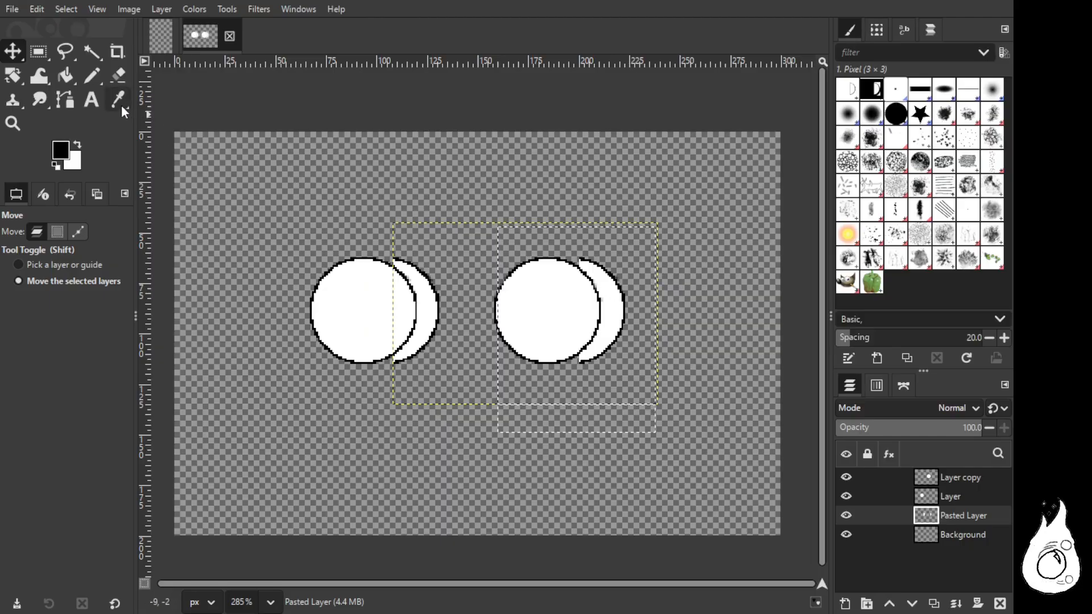
Step: Select a rectangle about 227 × 126 px around both circles and pencil short black lines joining the right circle to its half circle
left_click(90, 83)
left_click(38, 51)
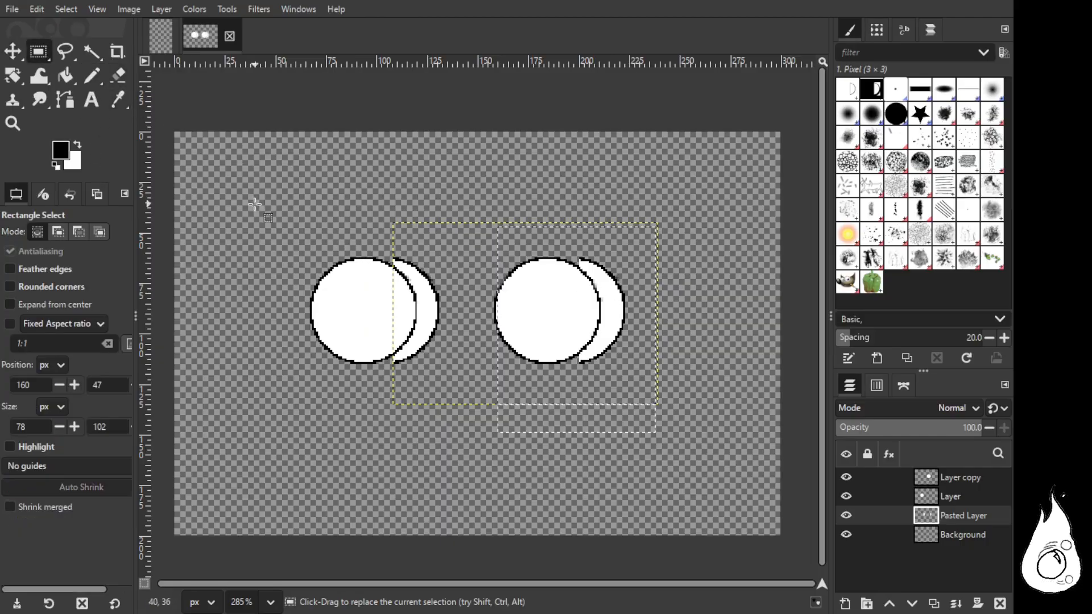
left_click_drag(254, 205, 712, 458)
left_click(90, 76)
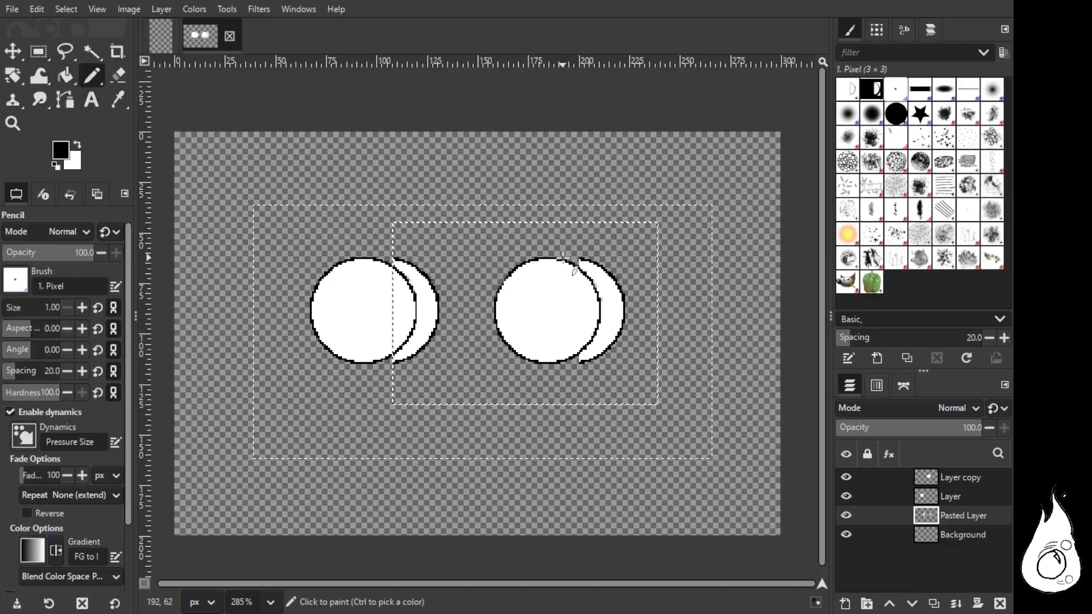
left_click_drag(580, 258, 581, 259)
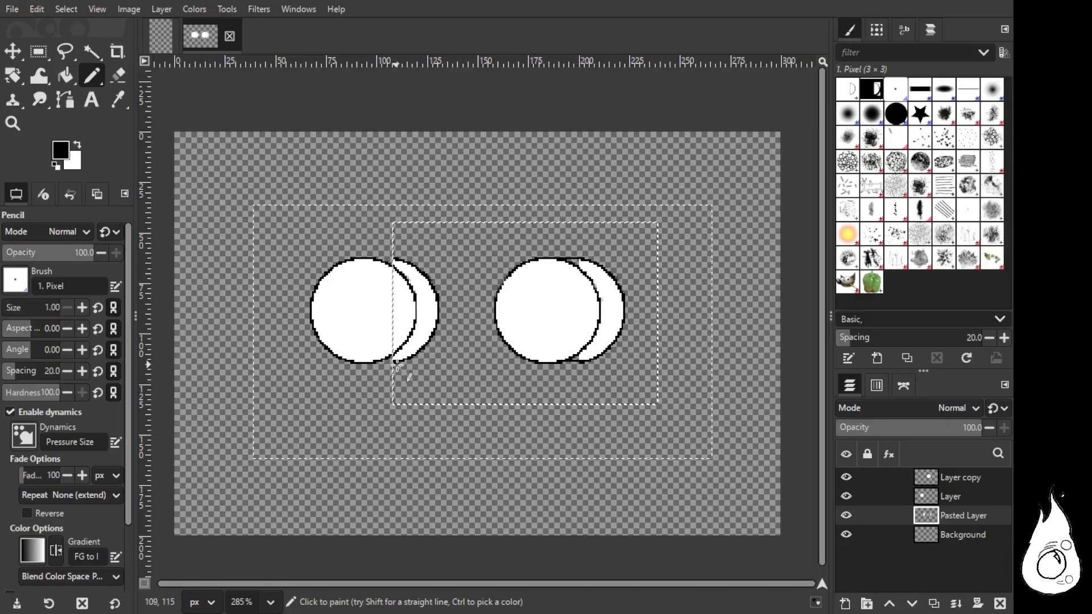
Step: Select a rectangle about 123 × 125 px around the left circle and its half circle
key("r")
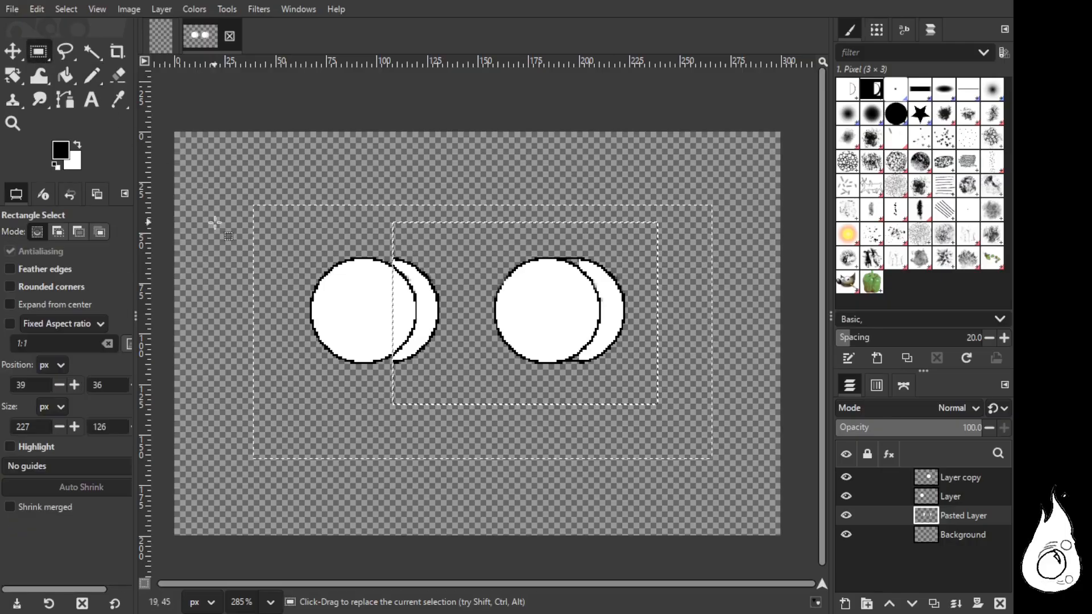
left_click_drag(215, 194, 464, 444)
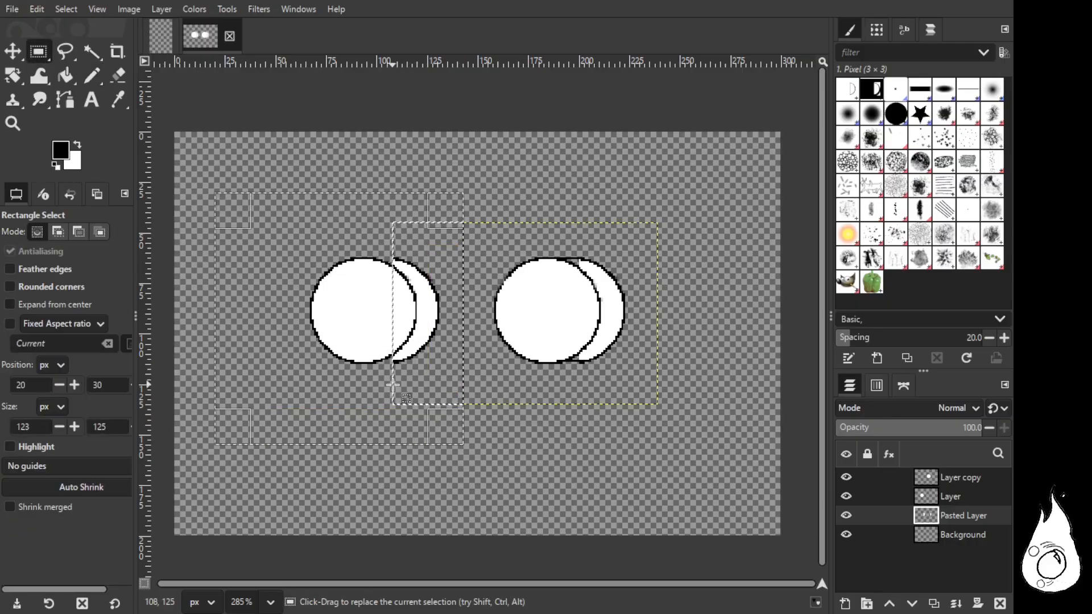
left_click(566, 450)
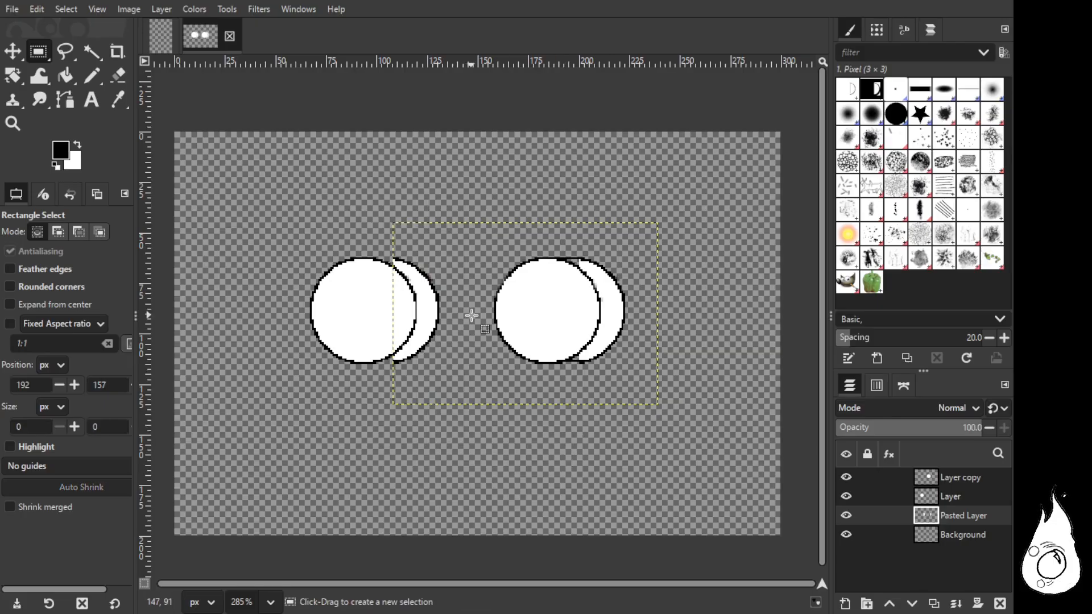
left_click(960, 534)
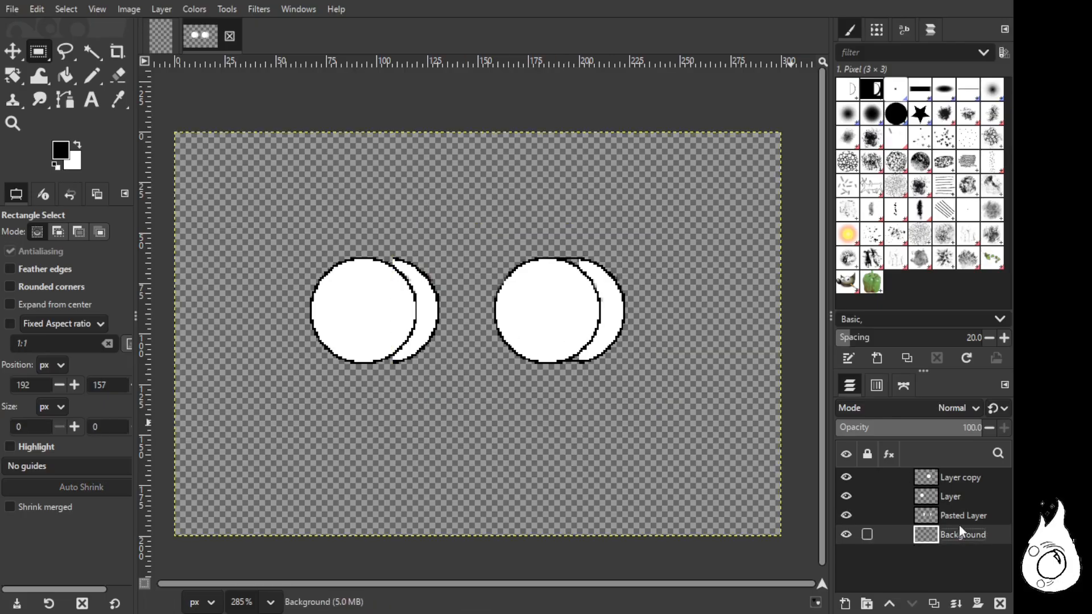
left_click(962, 516)
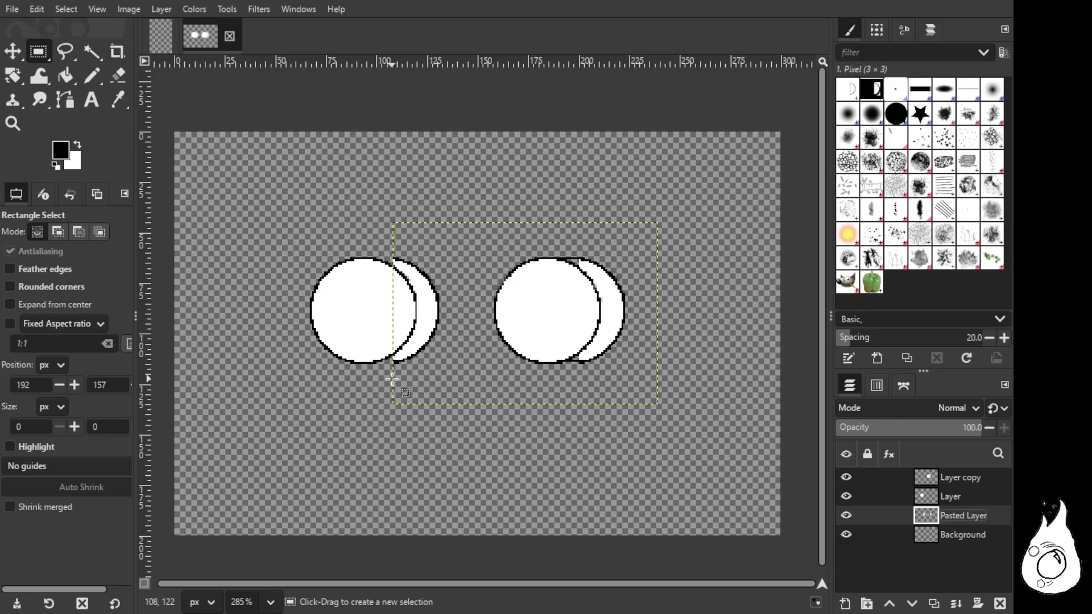
left_click_drag(564, 364, 577, 365)
left_click(593, 377)
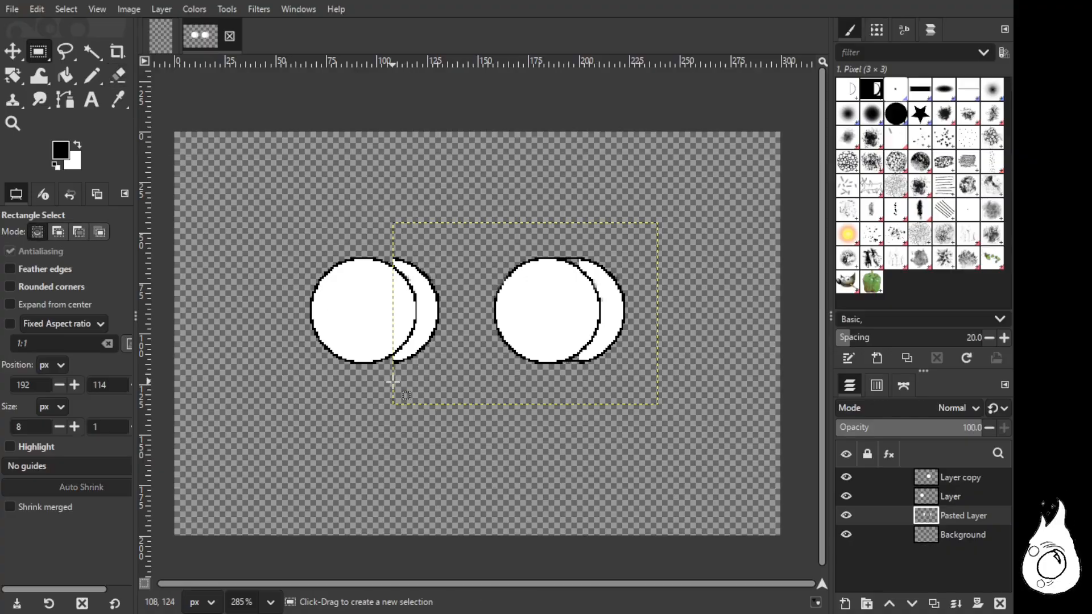
left_click_drag(459, 381, 488, 374)
key("Escape")
Step: Set the Move tool to pick a layer or guide and make Layer copy the active layer
left_click(13, 51)
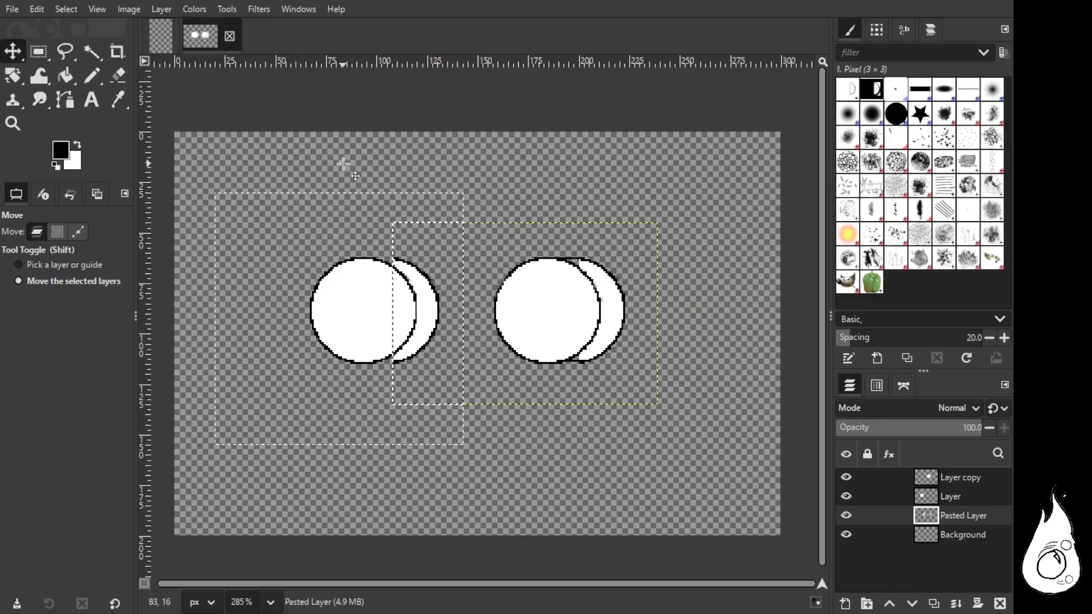
left_click(88, 267)
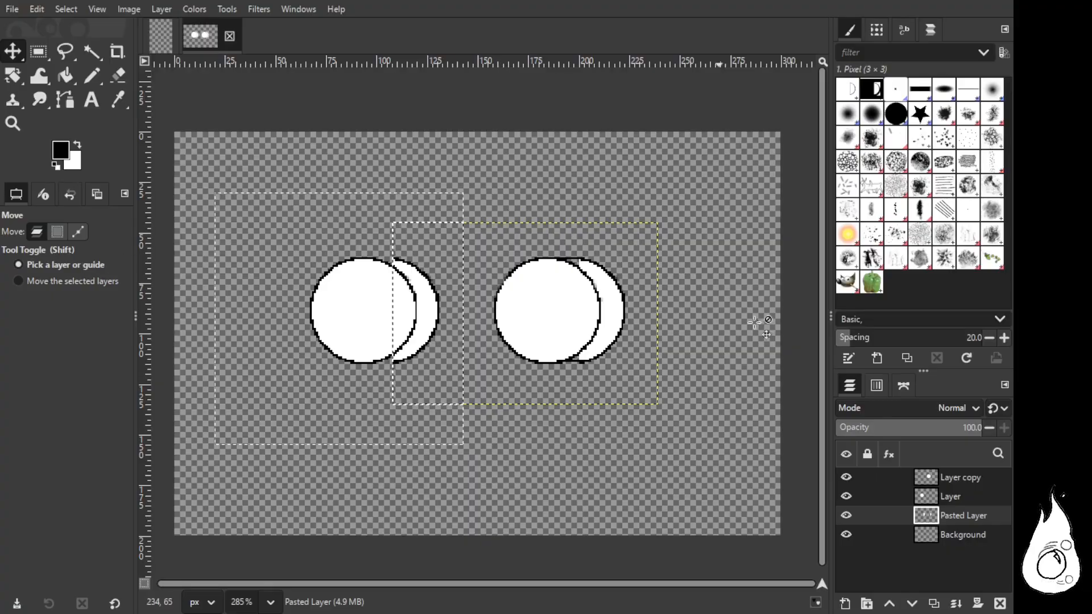
left_click(961, 497)
left_click(969, 478)
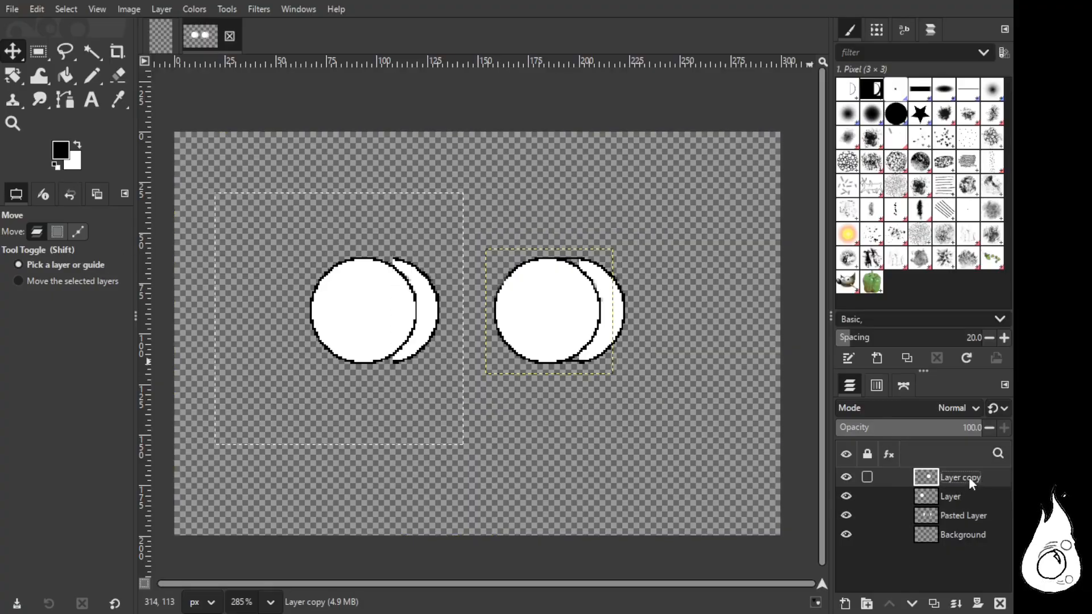
Step: On the layer named Layer, pencil short black lines joining the left circle to its half circle above and below
left_click(960, 502)
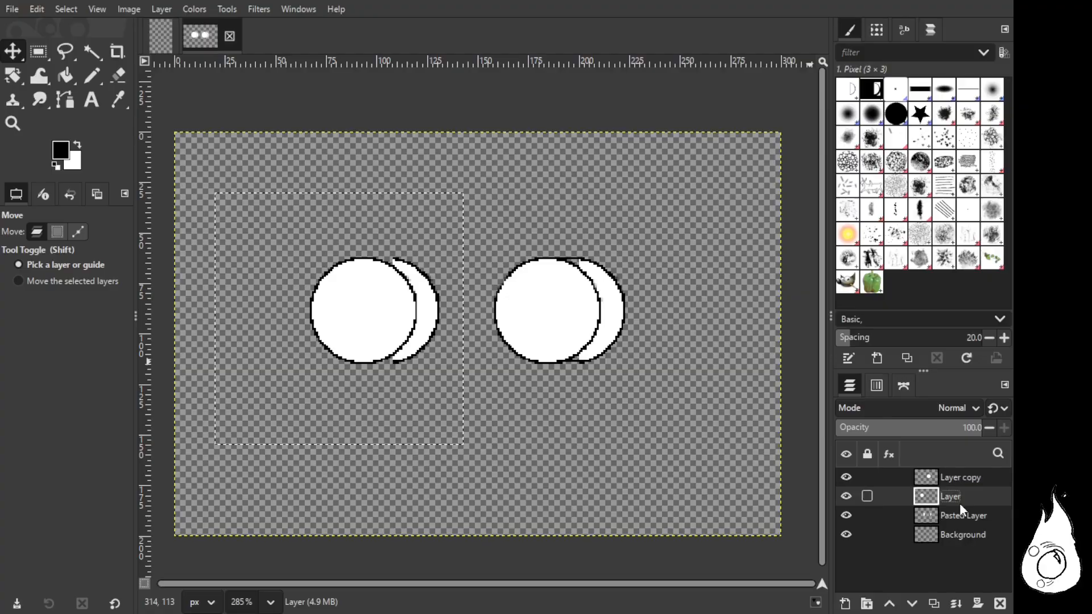
left_click(102, 80)
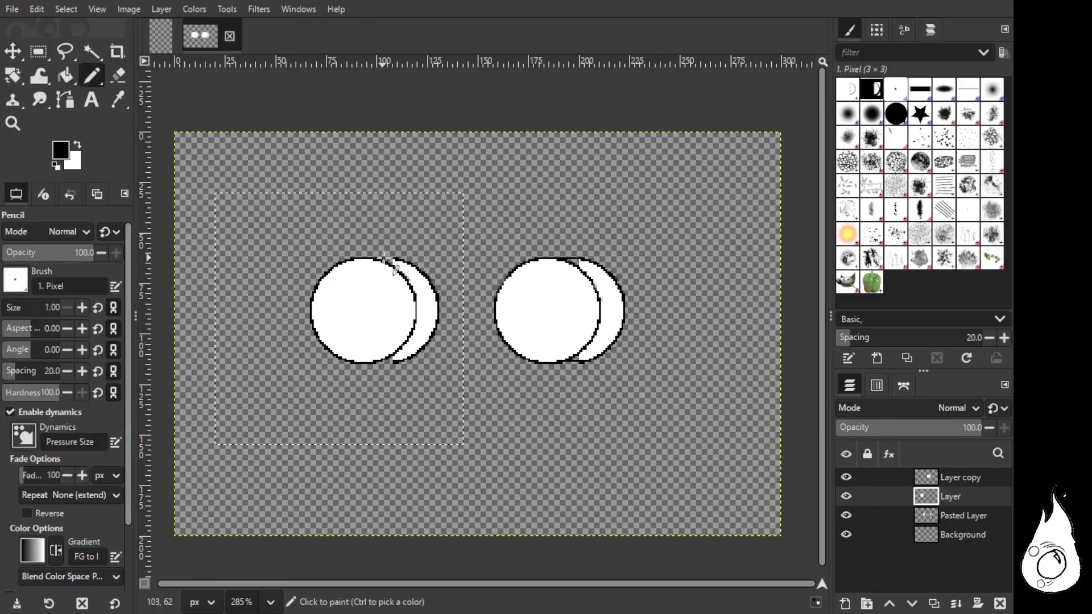
left_click_drag(383, 258, 394, 259)
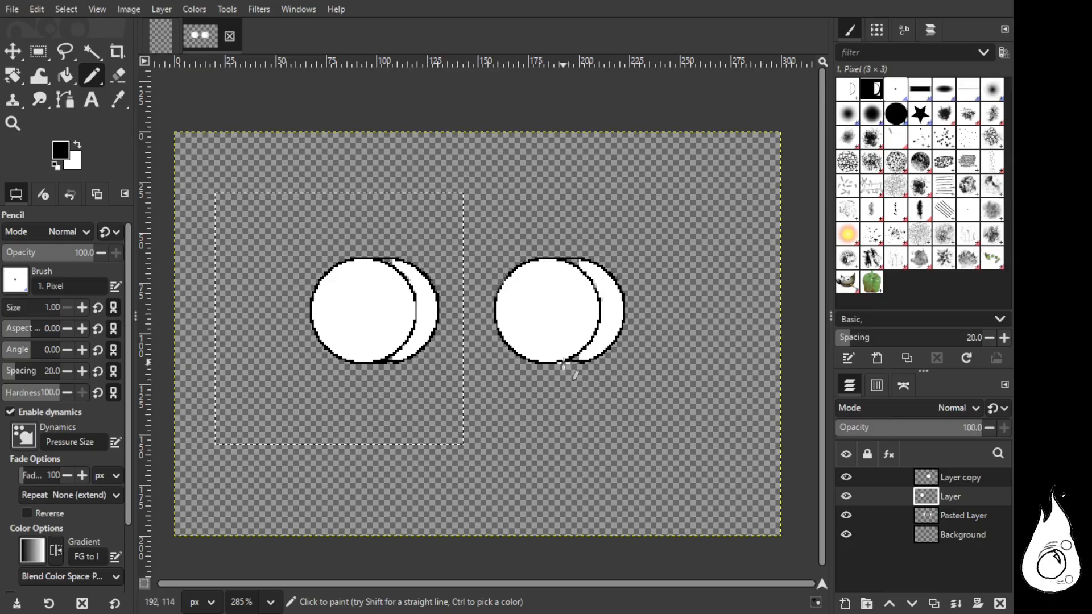
Step: Activate Bucket Fill and swap the colours so white is the foreground colour
left_click(72, 78)
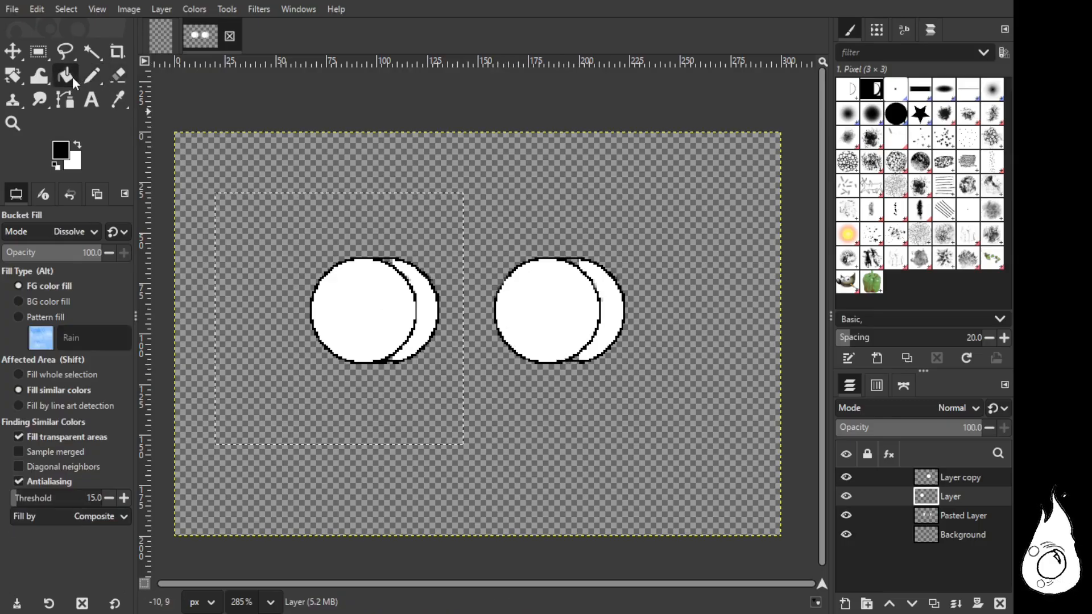
left_click(77, 145)
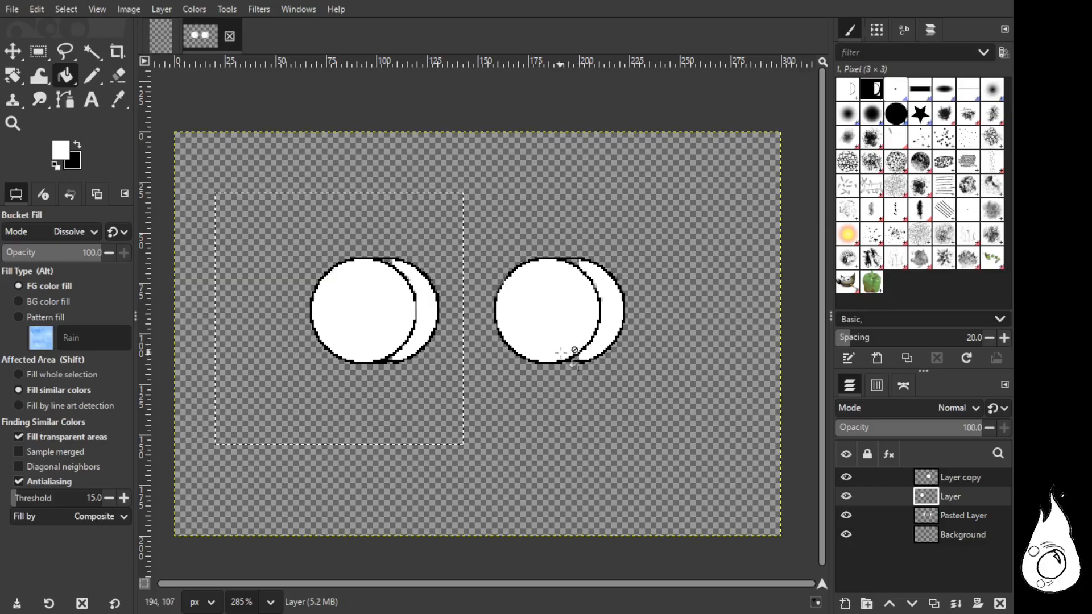
scroll(397, 296, "up", 4, "ctrl")
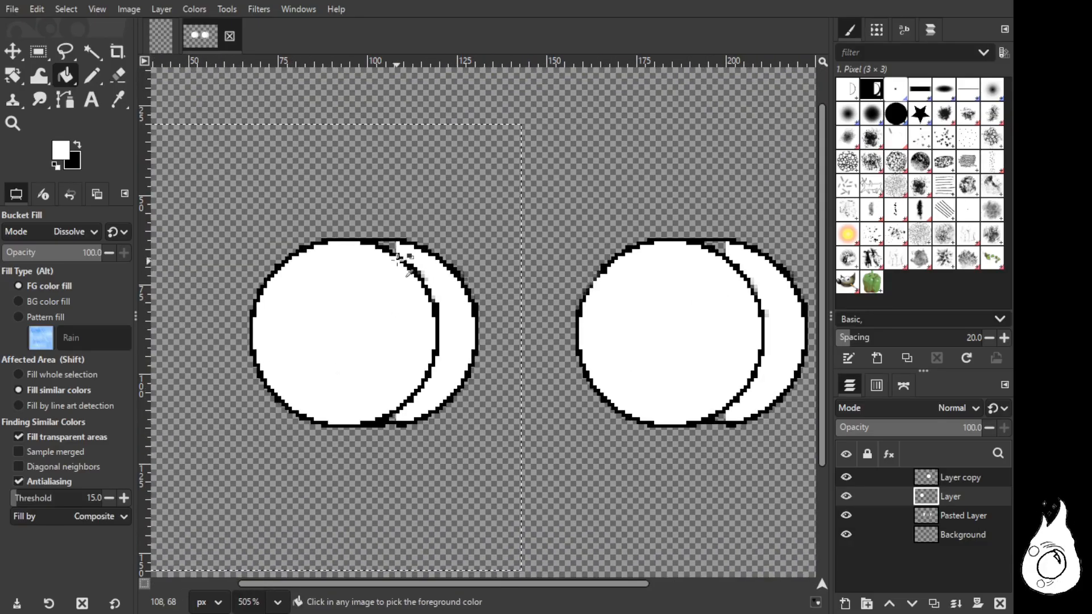
Step: Try to bucket-fill the area beside the left circle's edge with white, and undo the fill
left_click(428, 274)
key("z")
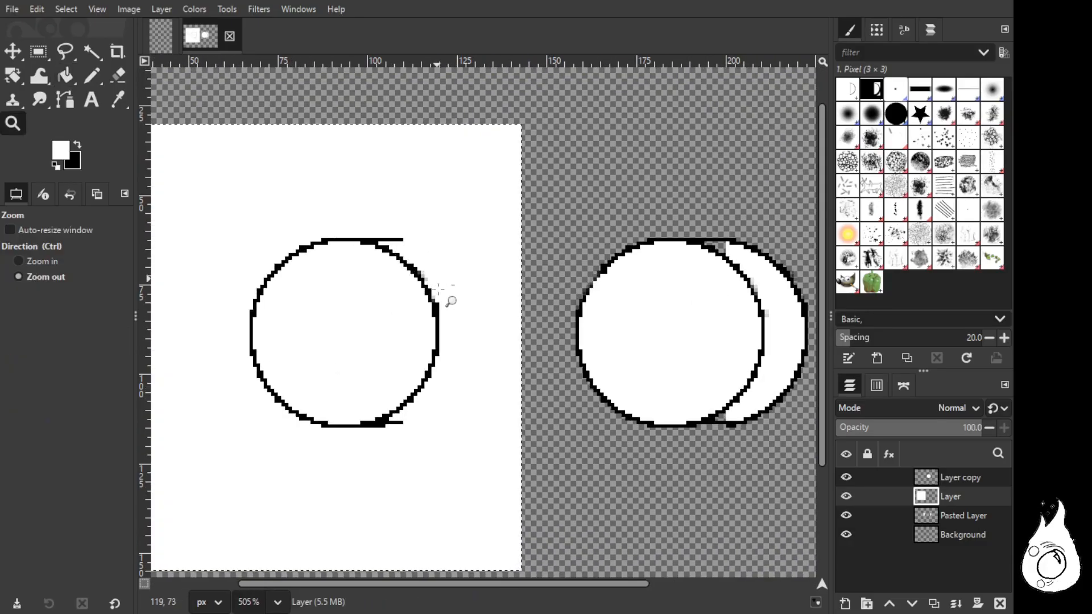
key("ctrl+z")
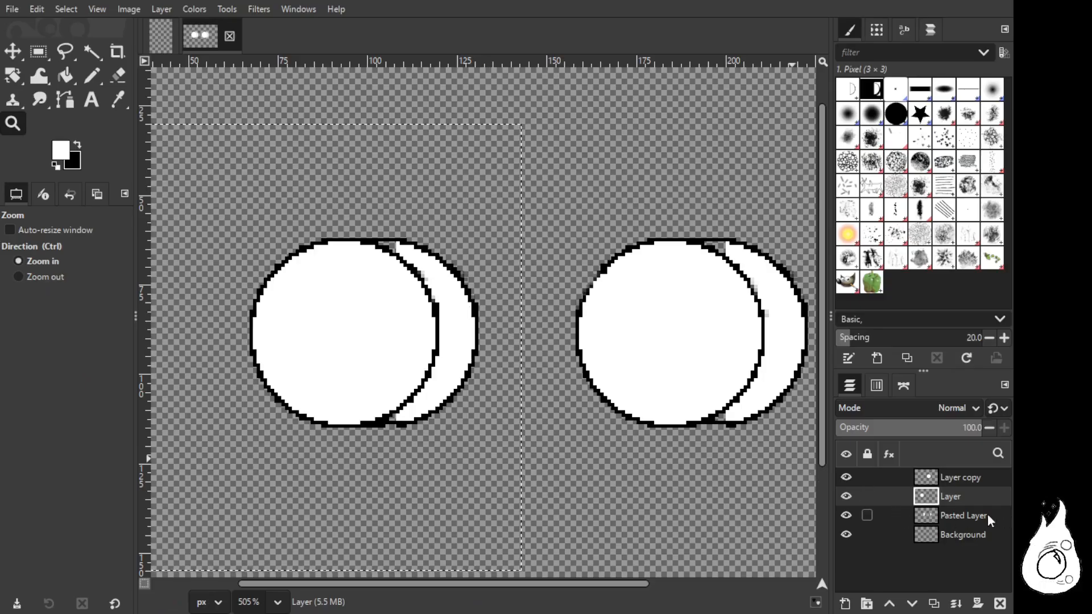
Step: Pencil white over the transparent gaps and stray grey pixels between the left circle and its half circle, using the layer named Layer
left_click(968, 473)
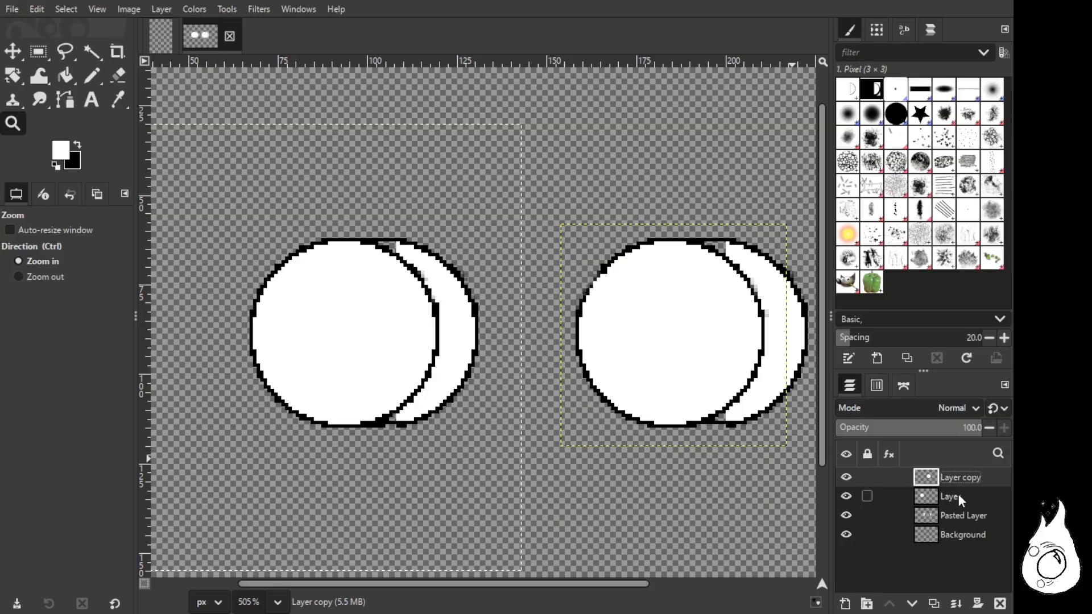
left_click(92, 77)
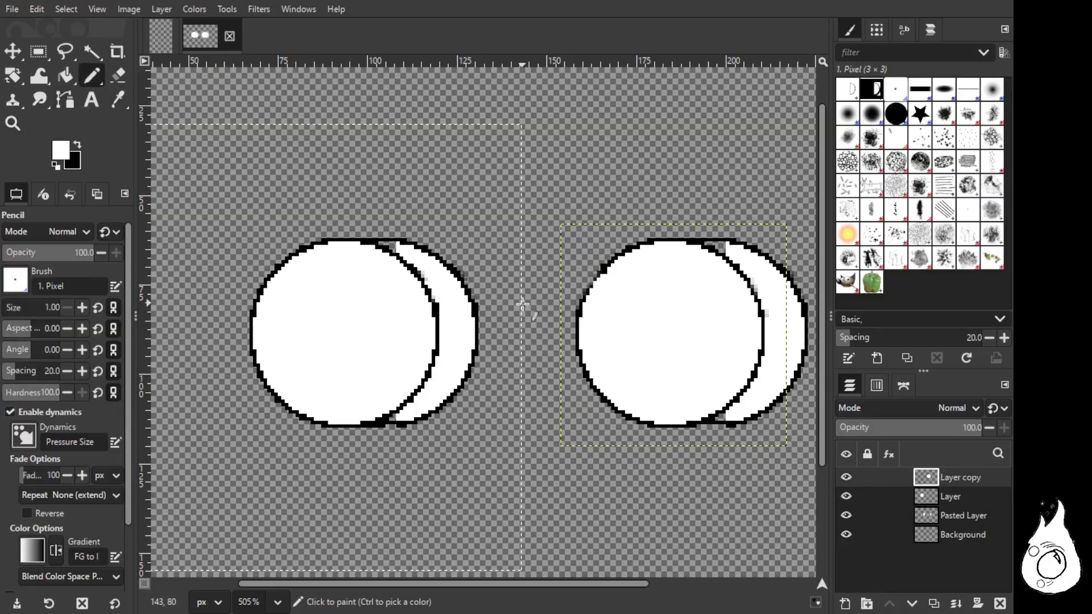
left_click(428, 273)
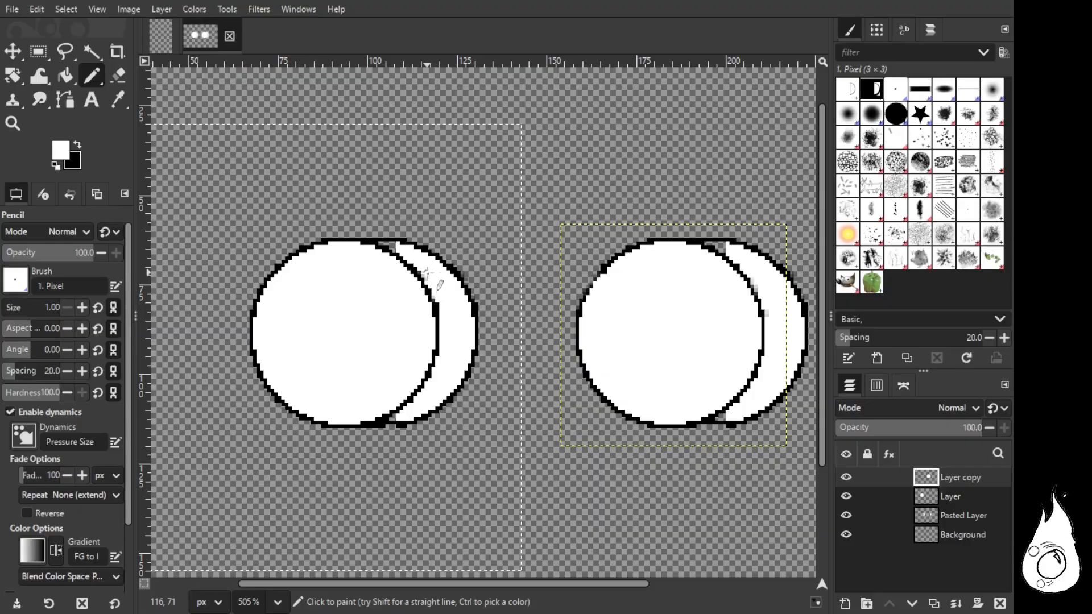
left_click(960, 496)
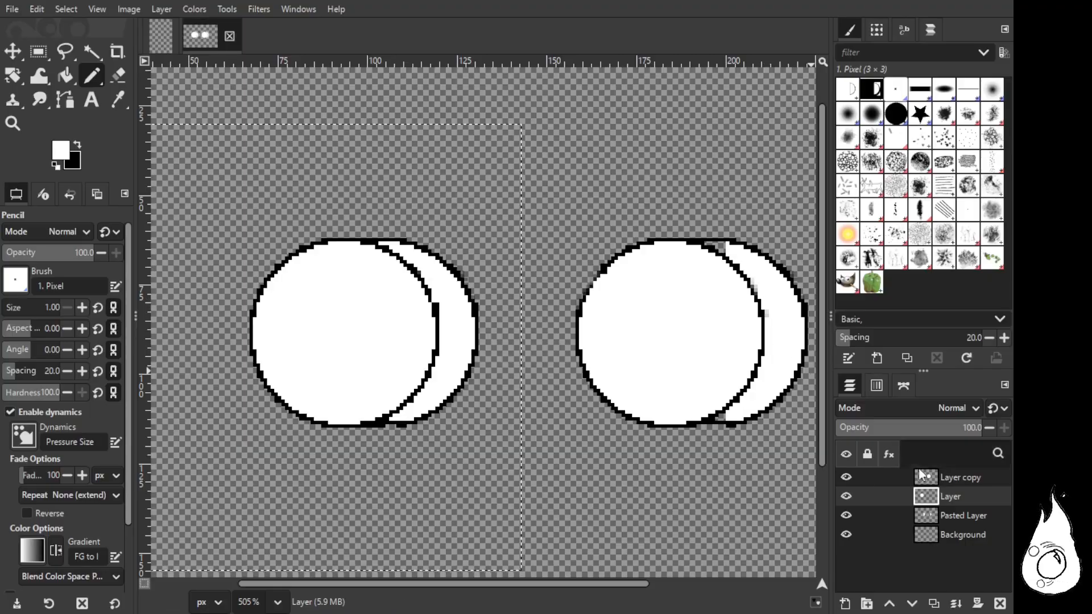
left_click(963, 515)
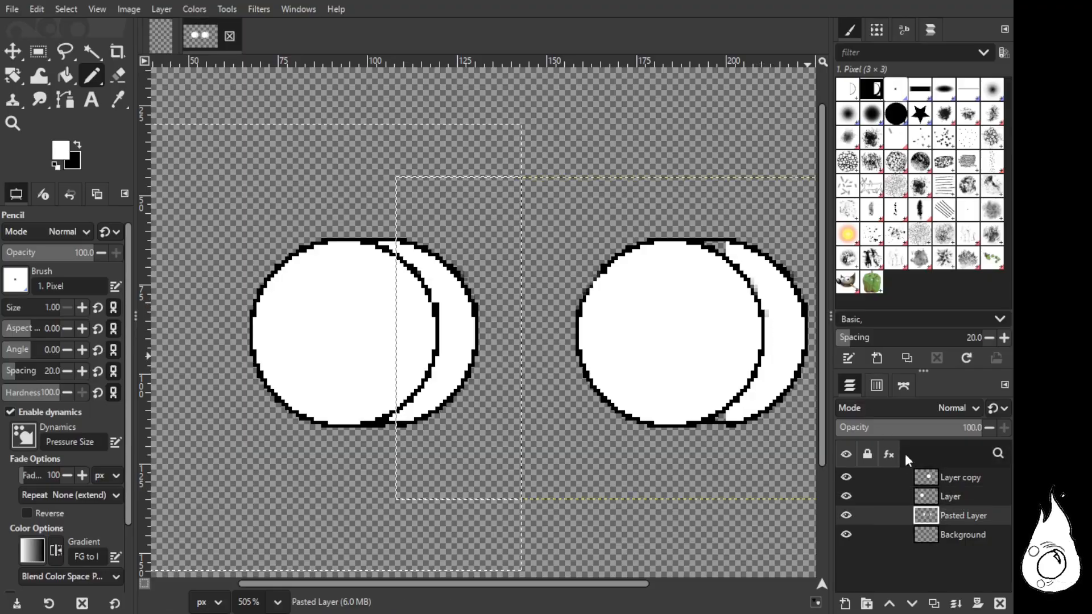
left_click(956, 477)
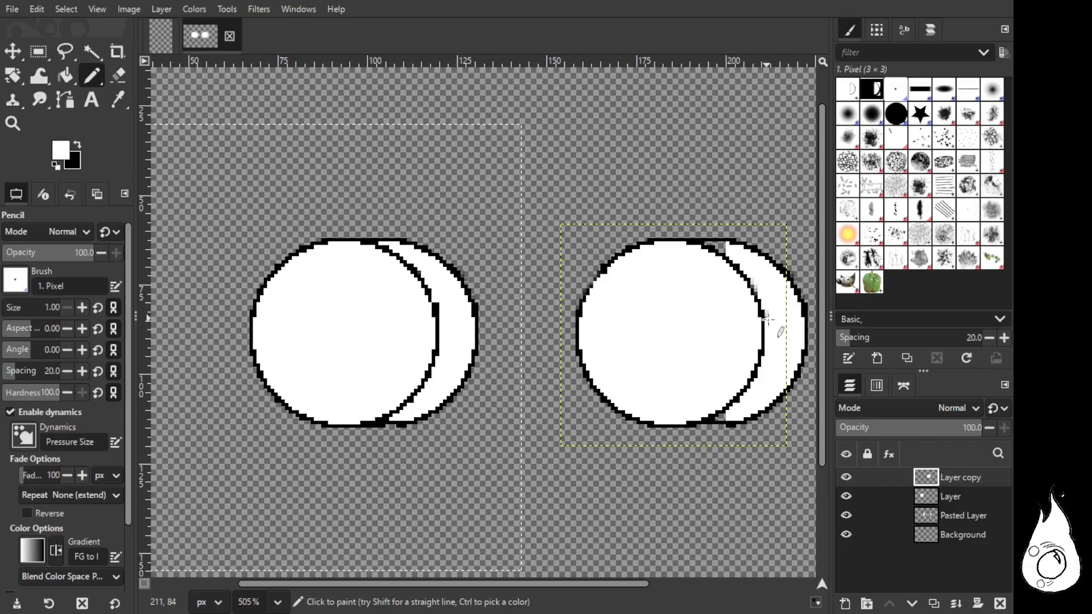
left_click(925, 496)
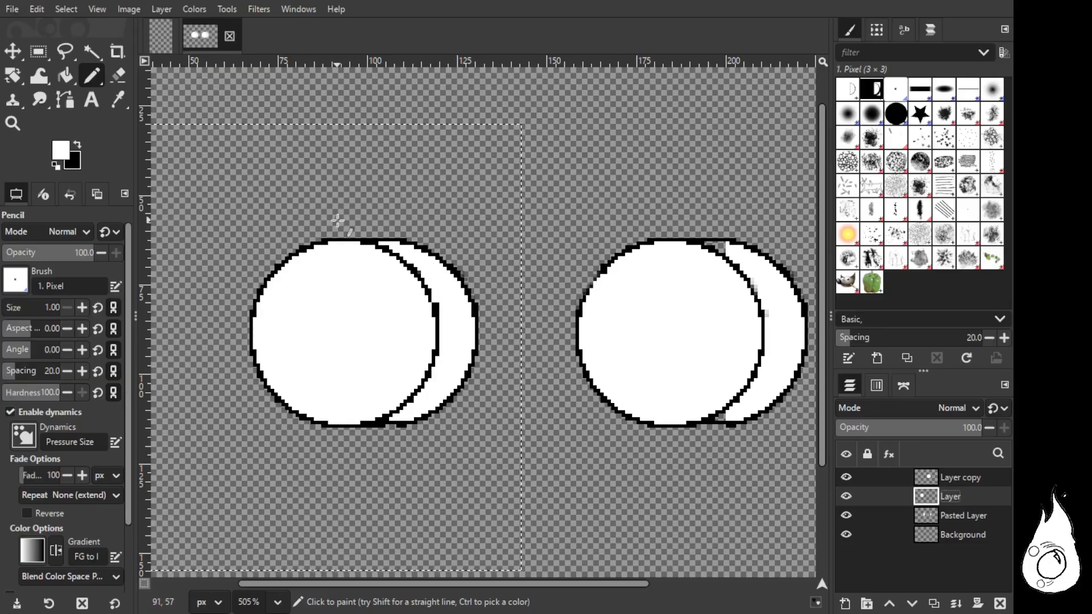
left_click(962, 514)
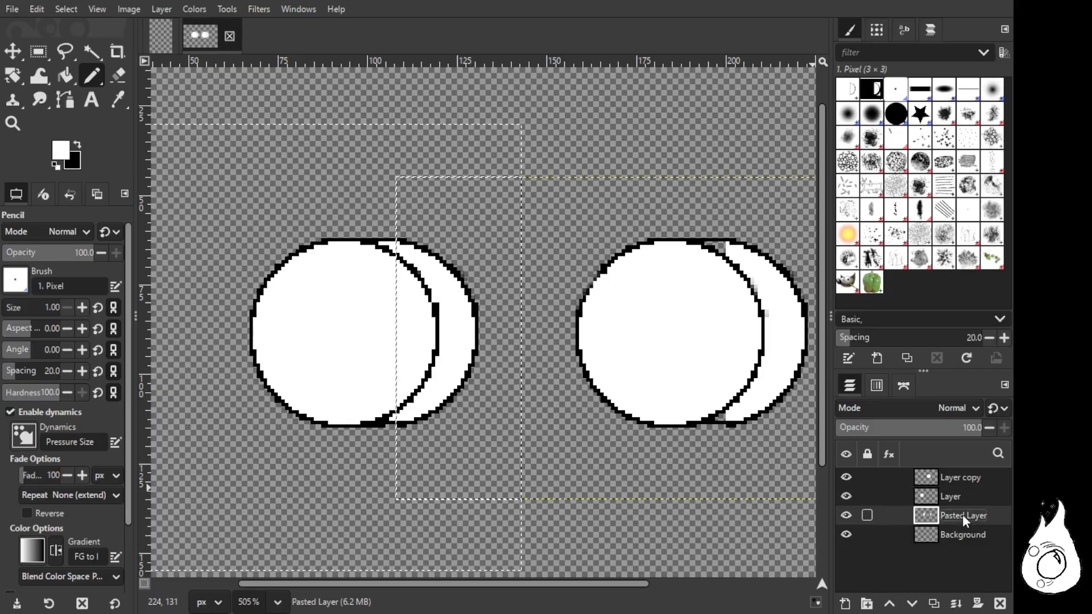
left_click(962, 497)
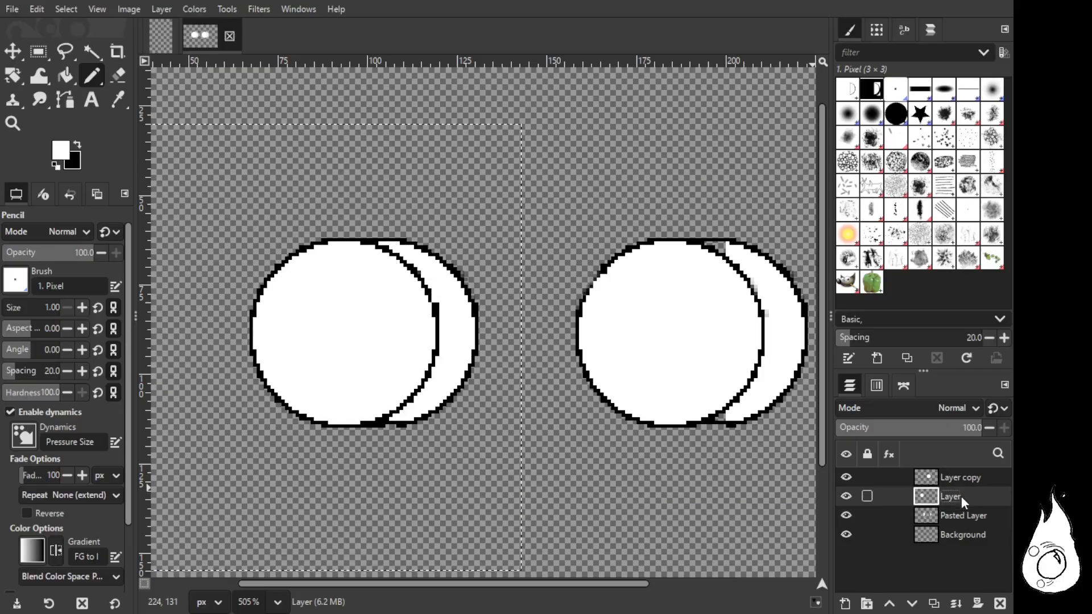
Step: Merge Layer copy, Layer and Pasted Layer into one layer while the Background is hidden, and show the Background again
left_click(965, 475)
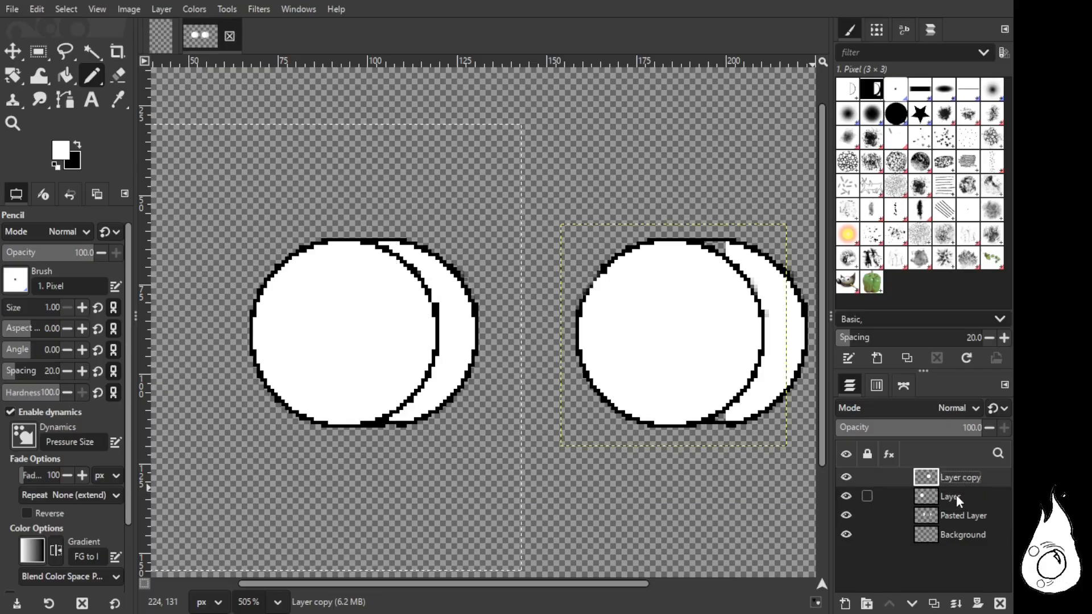
left_click(957, 494, "ctrl")
left_click(958, 515, "ctrl")
left_click(847, 535)
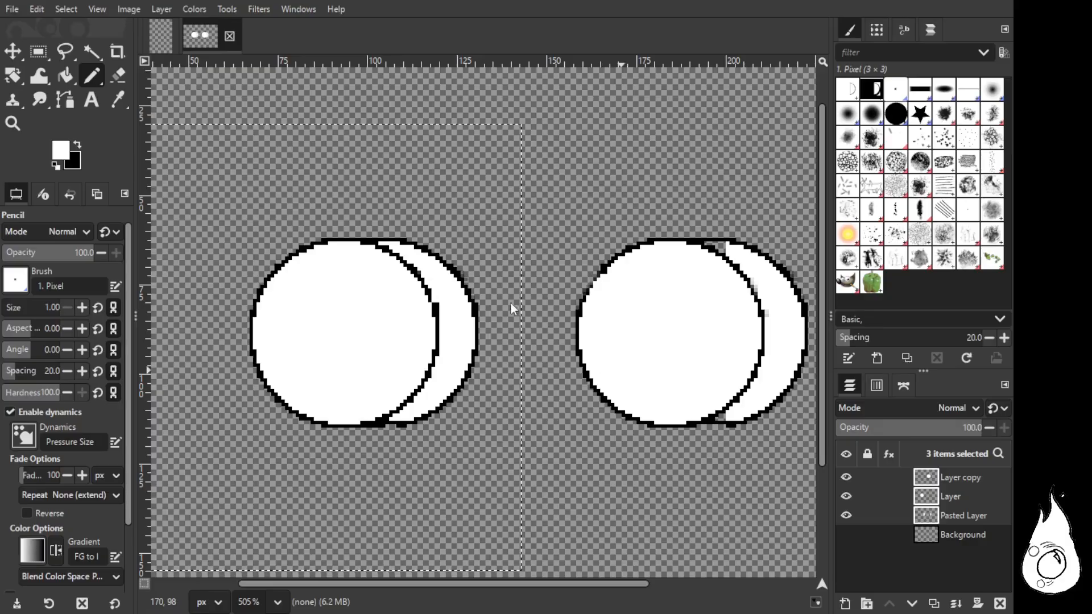
left_click(514, 407)
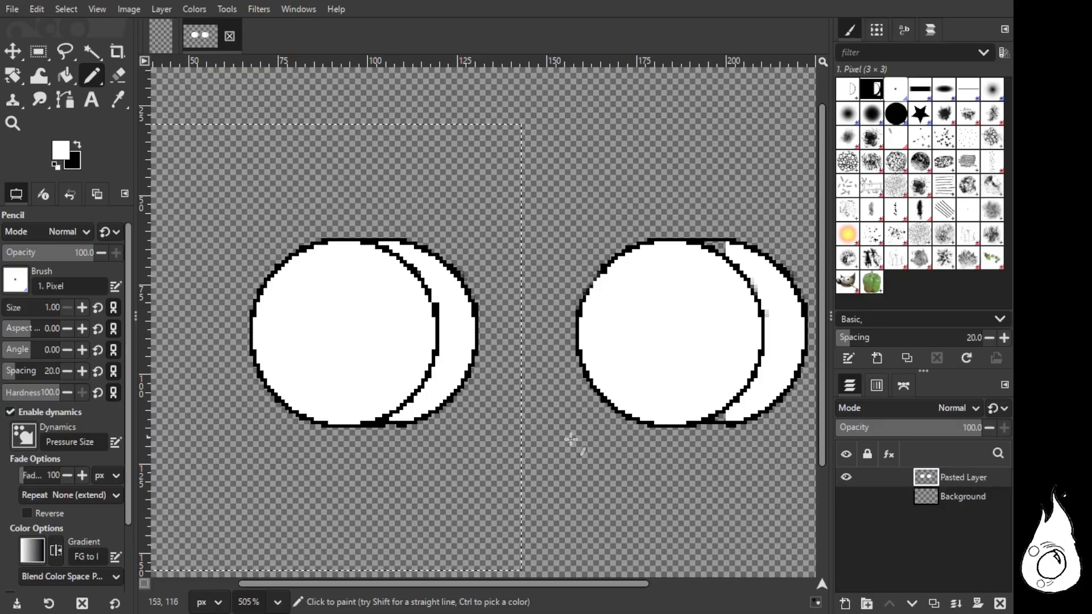
left_click(846, 496)
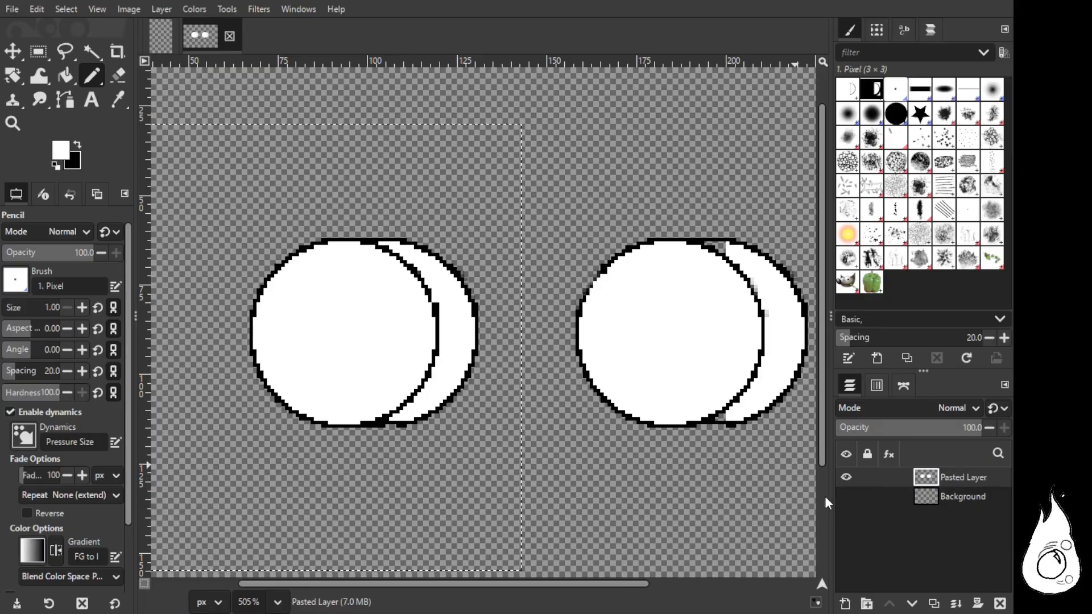
Step: Select a rectangle around both circles and bucket-fill the small gaps between the right circle and its half circle with white
scroll(643, 460, "down", 1)
scroll(643, 460, "down", 1)
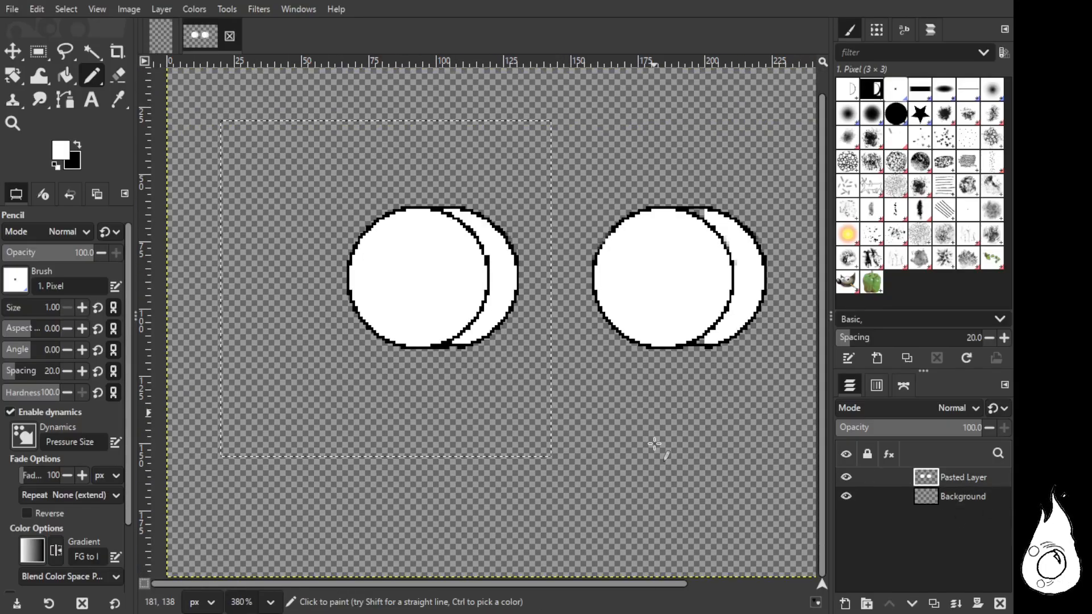
scroll(662, 452, "down", 1)
left_click_drag(644, 584, 740, 583)
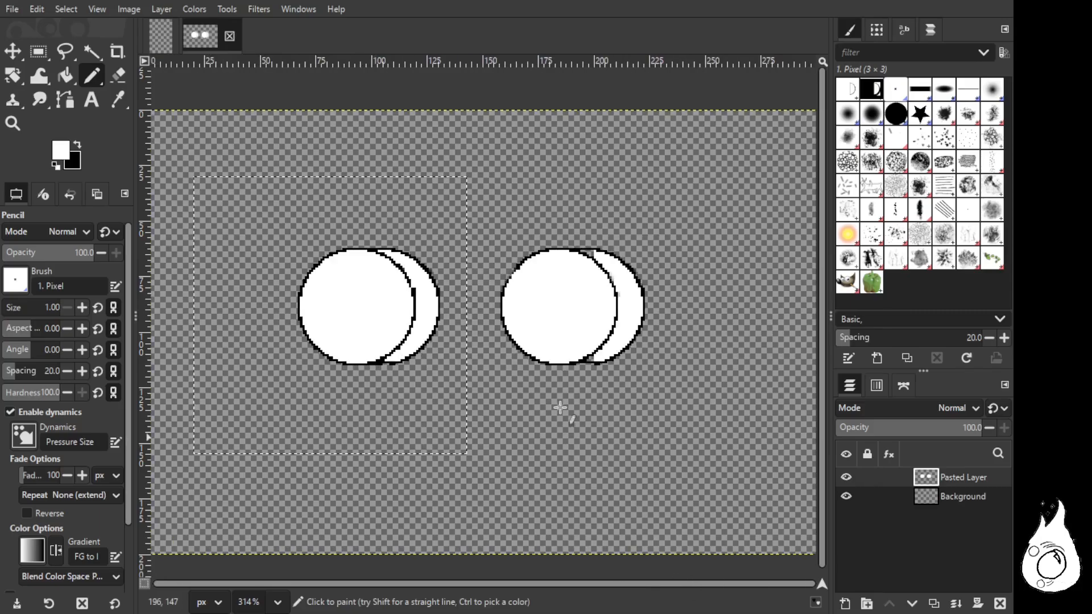
scroll(481, 383, "up", 1)
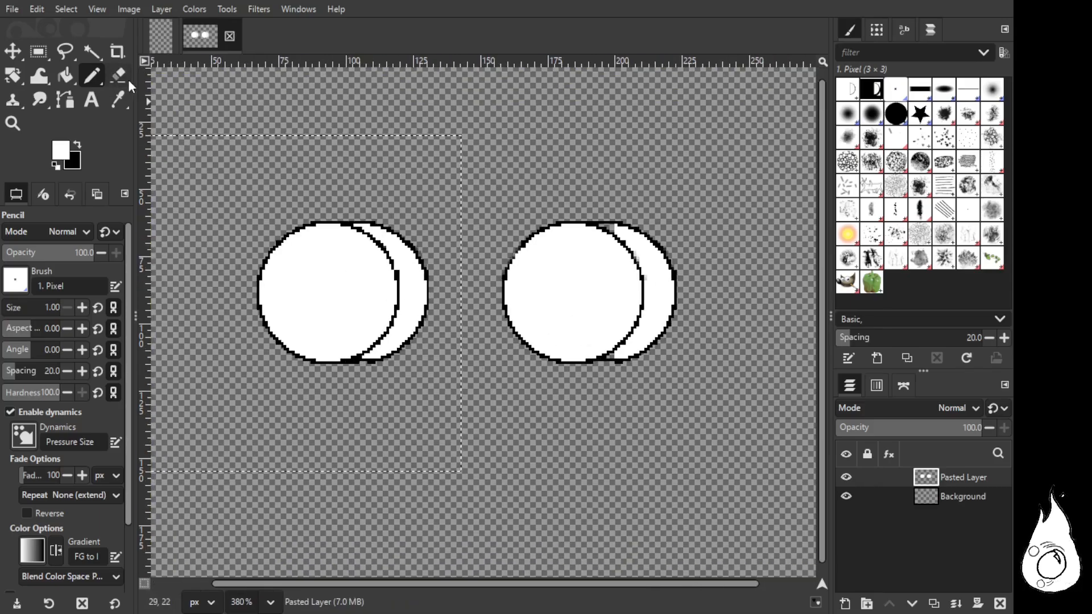
left_click(65, 75)
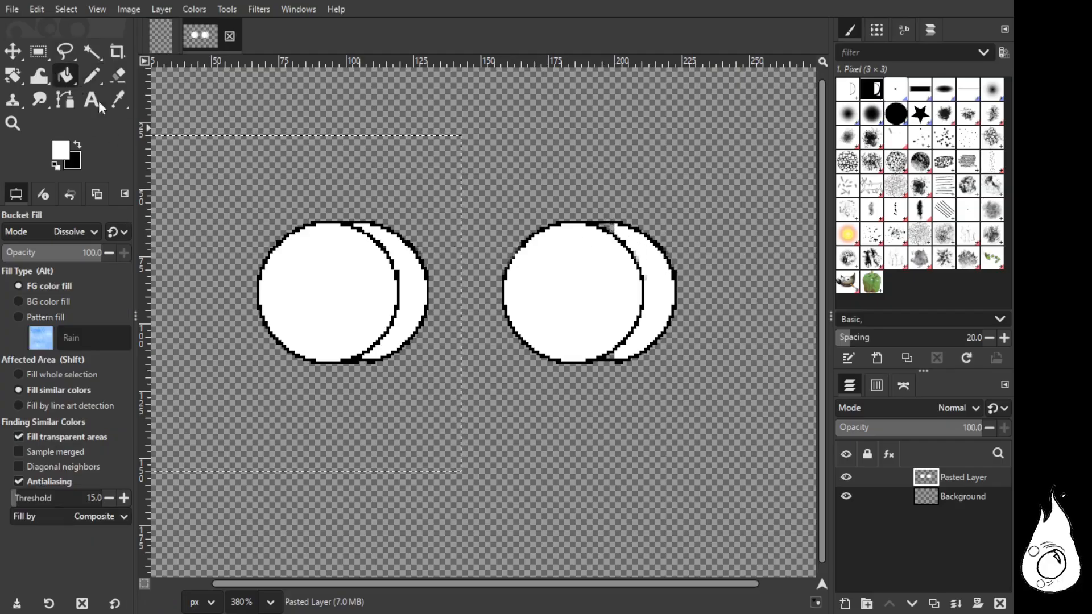
left_click(38, 51)
left_click_drag(222, 130, 337, 197)
left_click_drag(421, 246, 736, 490)
left_click(73, 80)
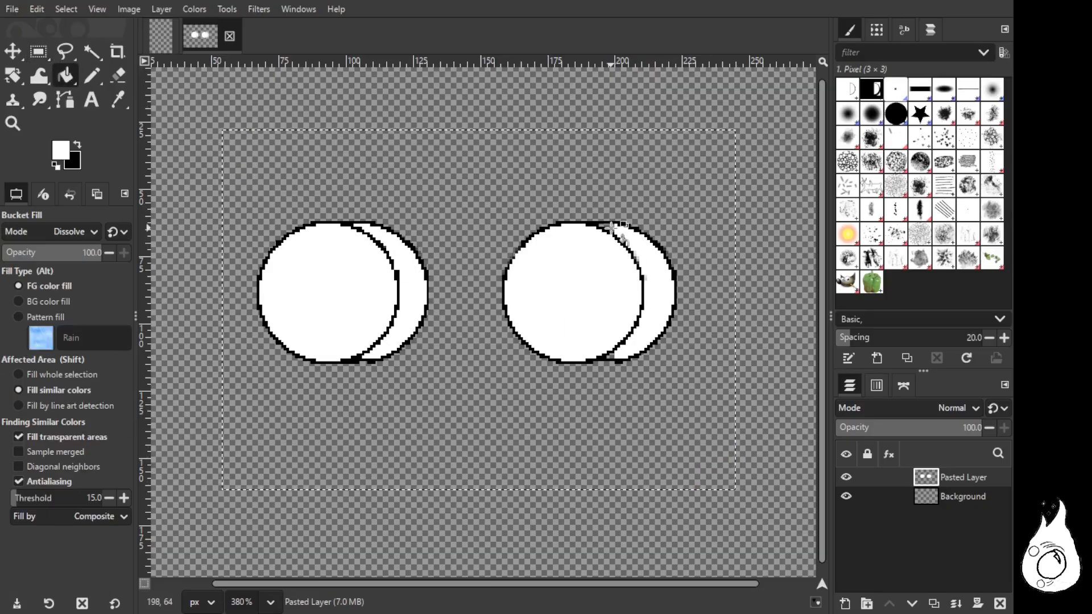
left_click(611, 357)
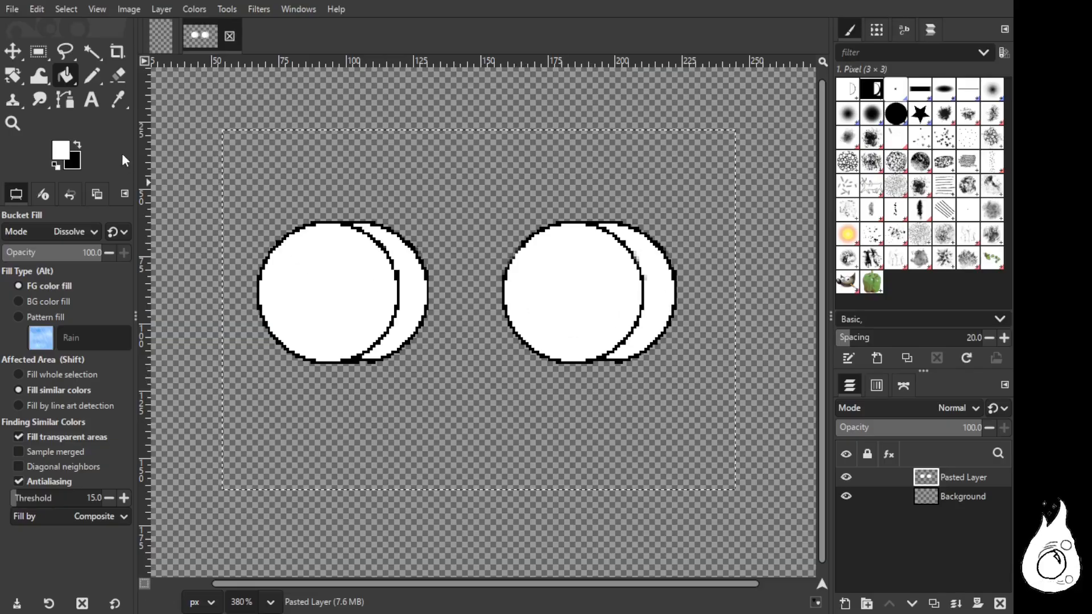
Step: Pencil white over the stray grey pixels beside the right circle's inner outline
left_click(96, 78)
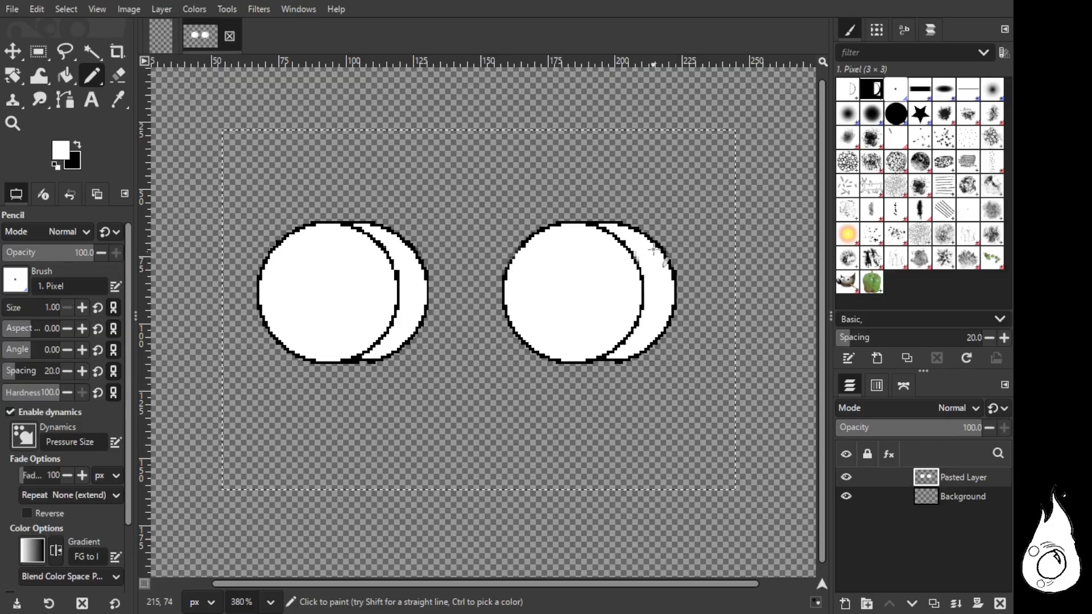
scroll(653, 248, "up", 4, "ctrl")
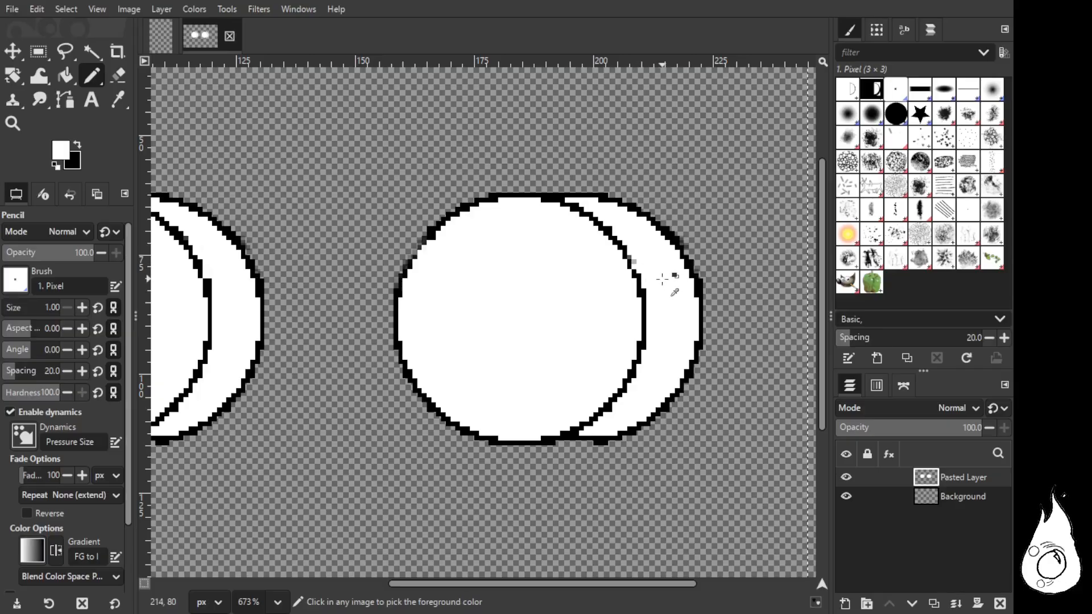
scroll(670, 330, "down", 3, "ctrl")
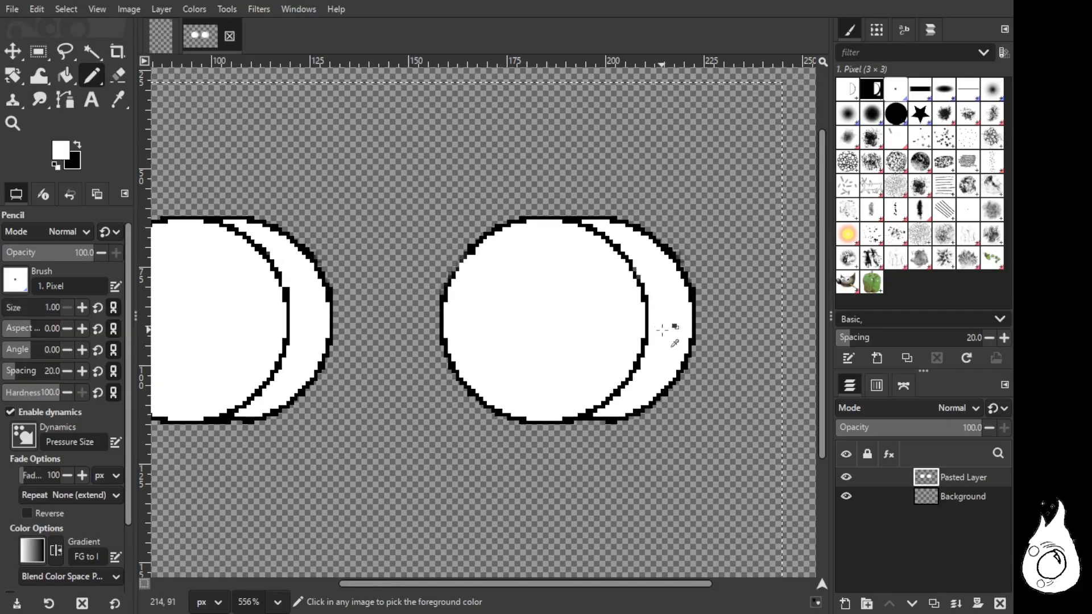
scroll(624, 578, "down", 1, "ctrl")
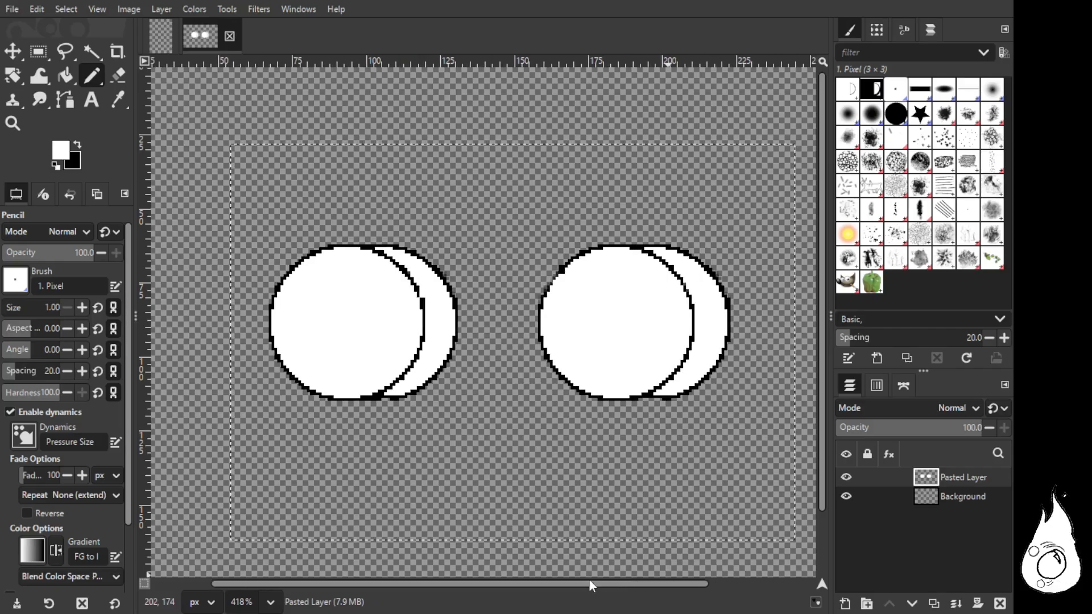
scroll(597, 401, "down", 2, "ctrl")
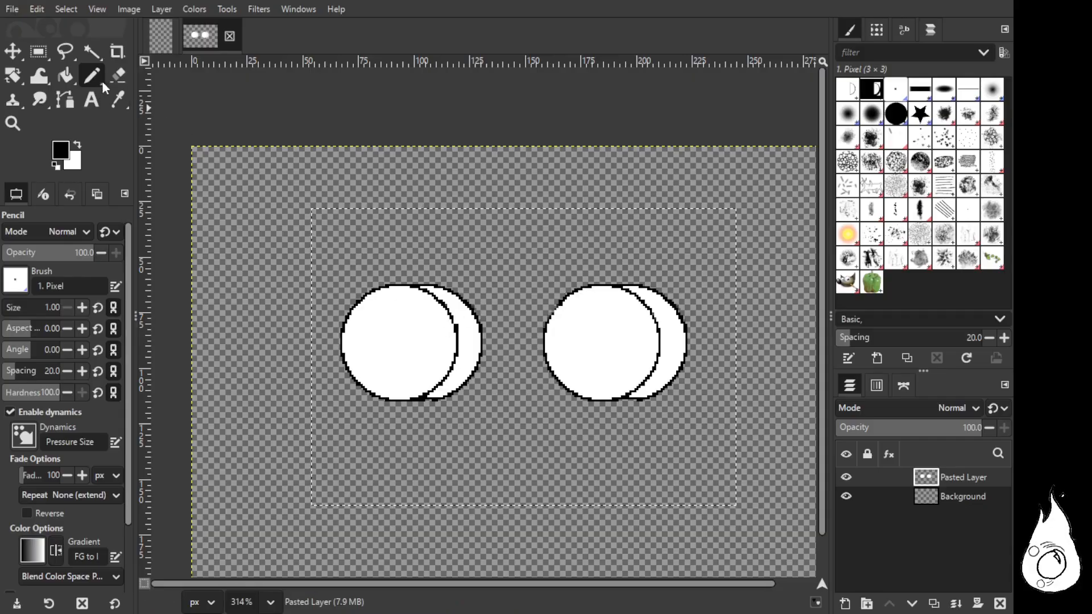
Step: Activate Bucket Fill and change the foreground colour to a muted grey-teal
left_click(66, 77)
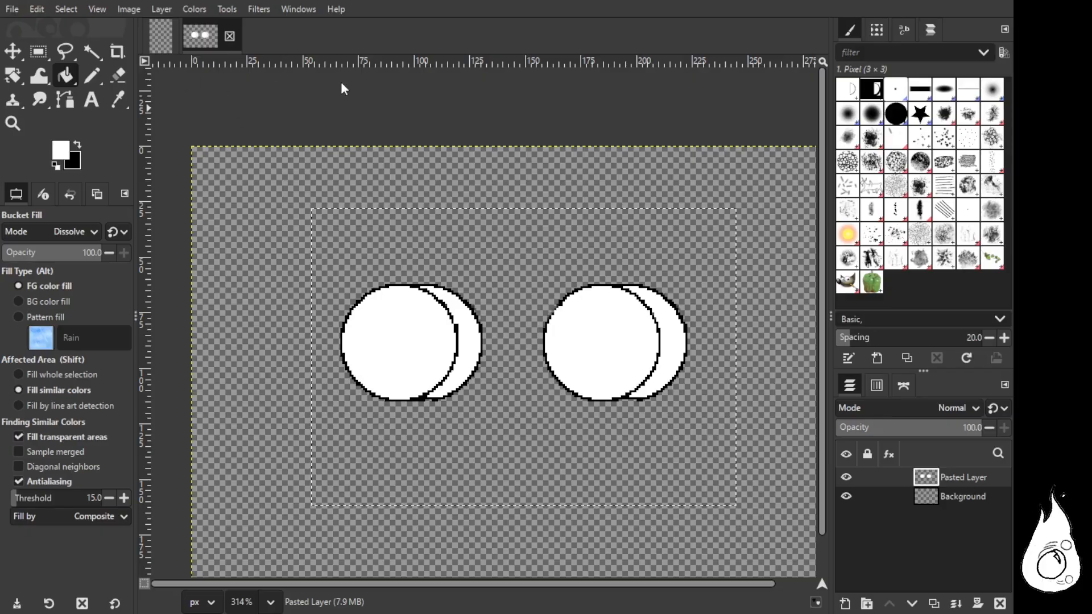
left_click(384, 76)
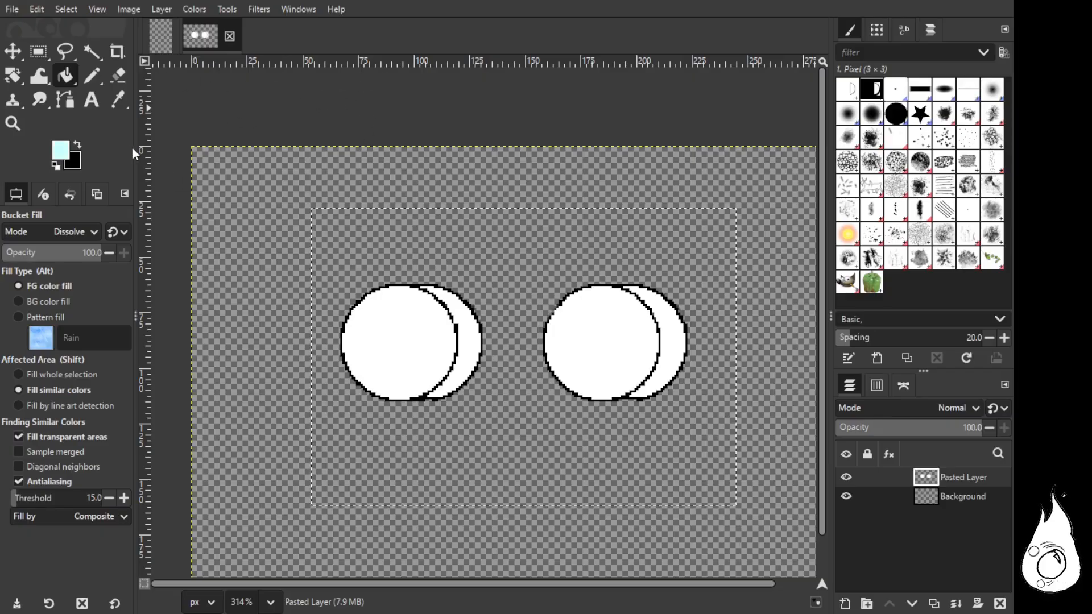
left_click_drag(132, 148, 139, 134)
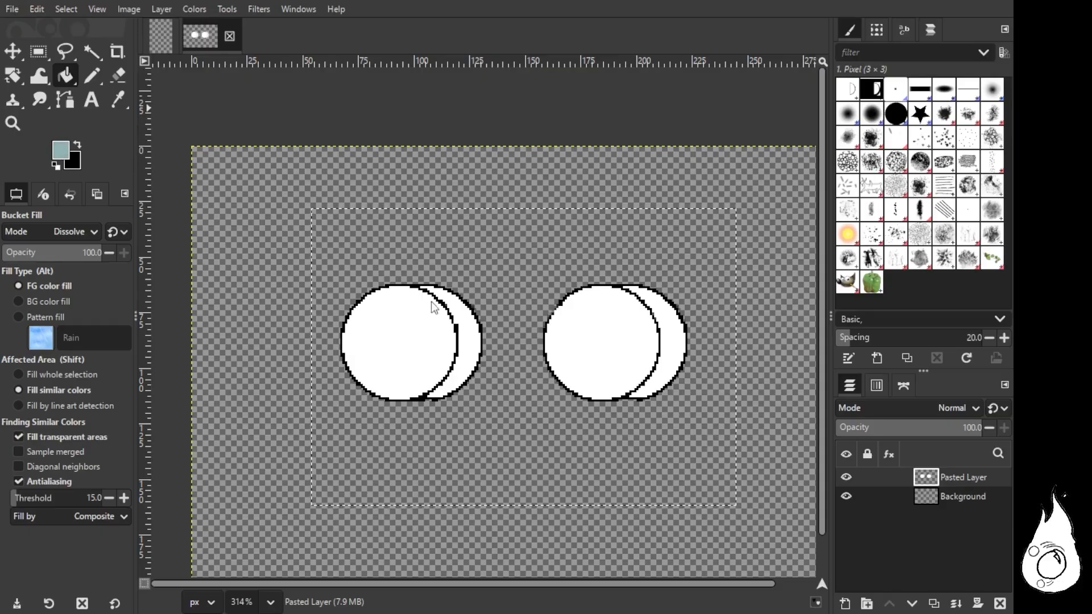
Step: Bucket-fill the crescents beside both circles with grey-teal, and refill them with a lighter teal
left_click(471, 339)
left_click(671, 342)
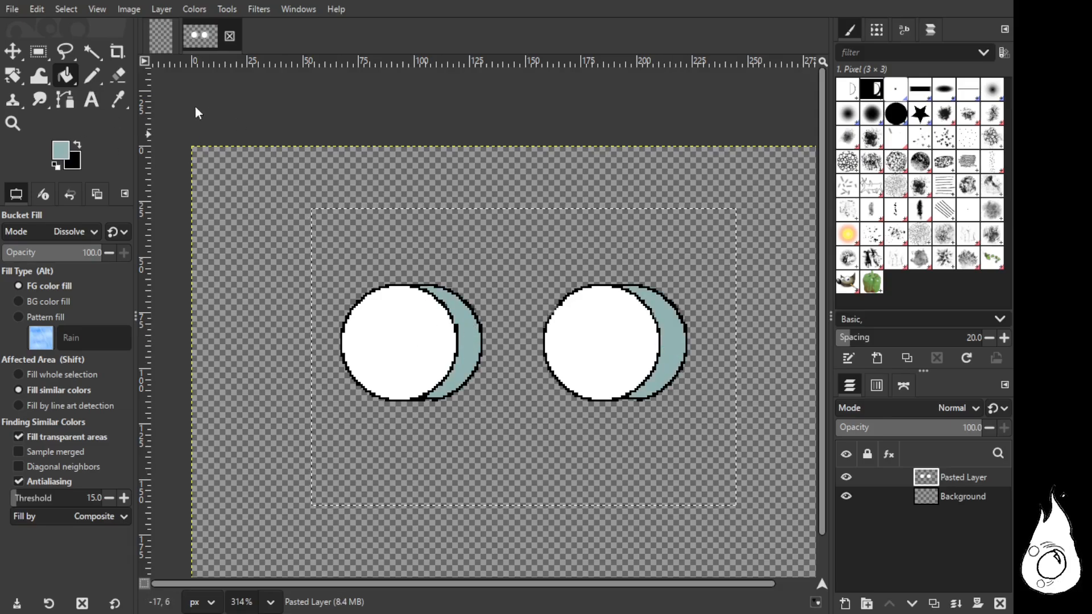
left_click_drag(133, 118, 136, 91)
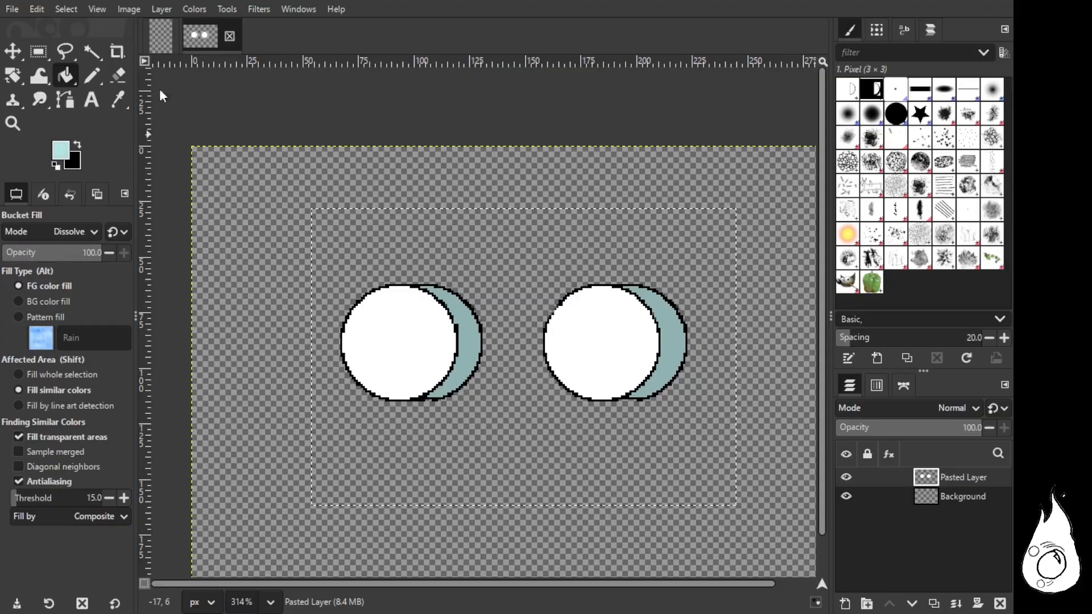
left_click(476, 342)
left_click(668, 337)
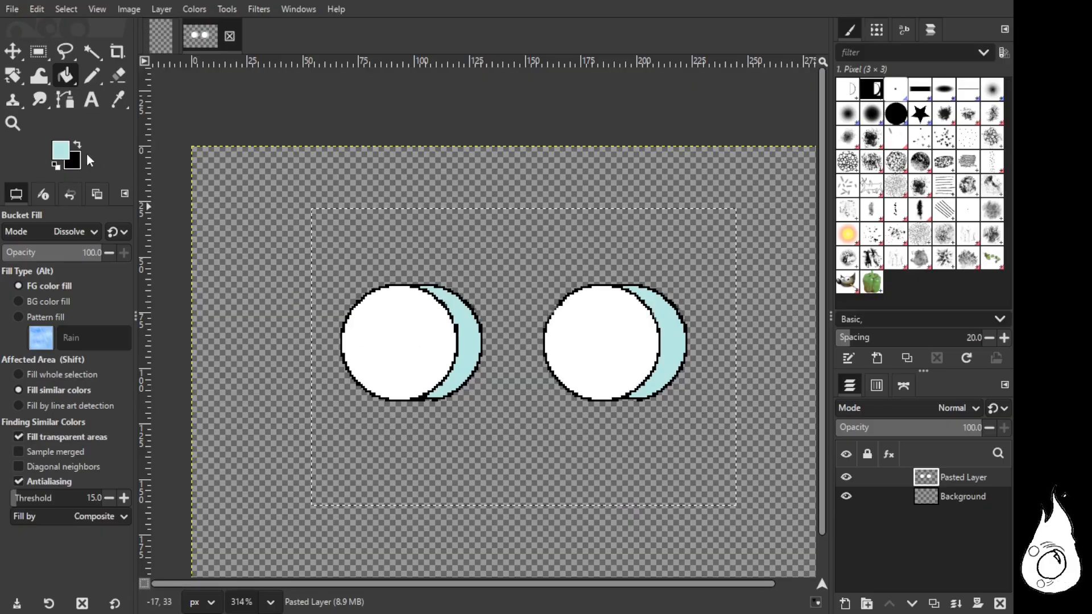
Step: Lighten the foreground colour further and refill both crescents until they are a very pale greyish teal
left_click(134, 69)
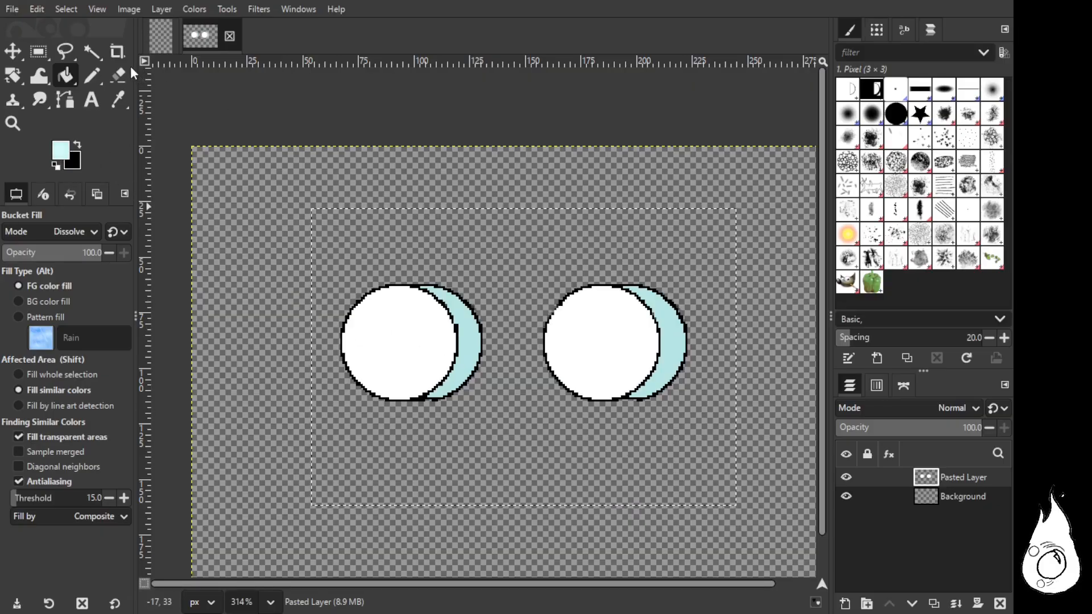
left_click(473, 354)
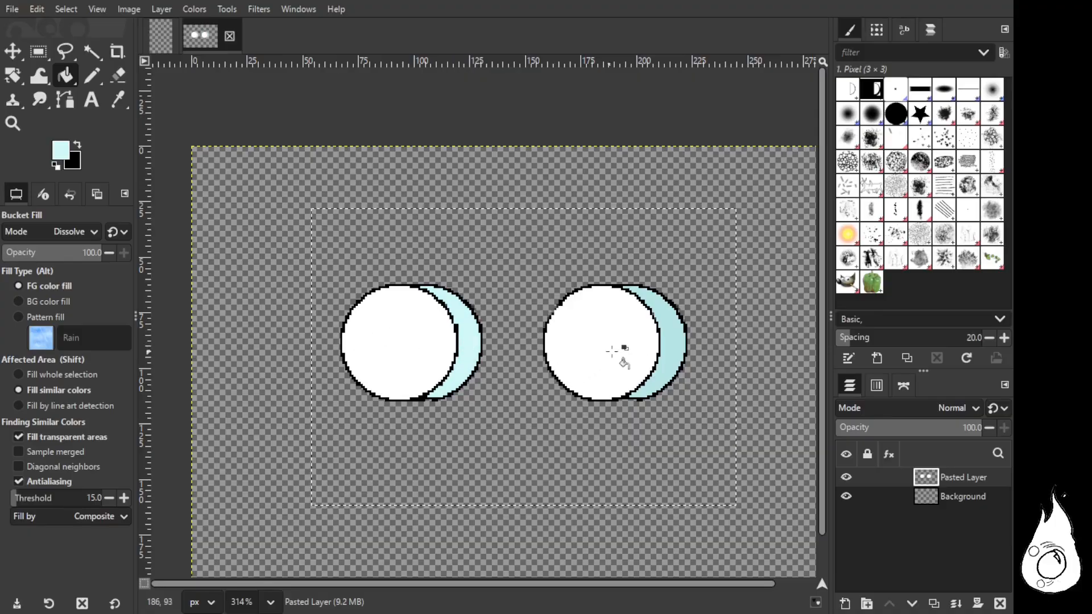
left_click(672, 356)
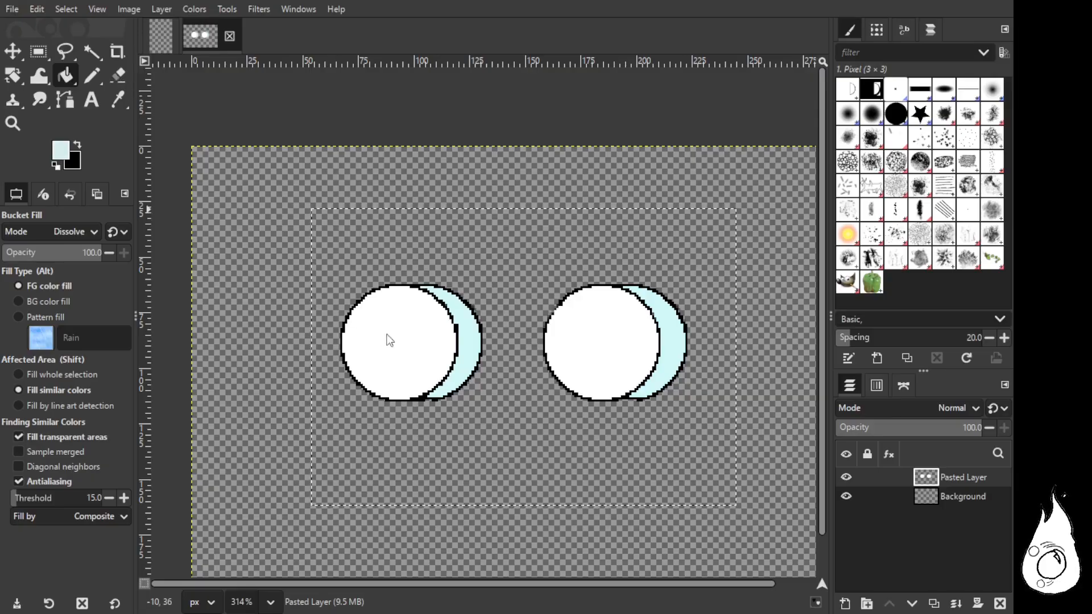
left_click(468, 335)
left_click(671, 358)
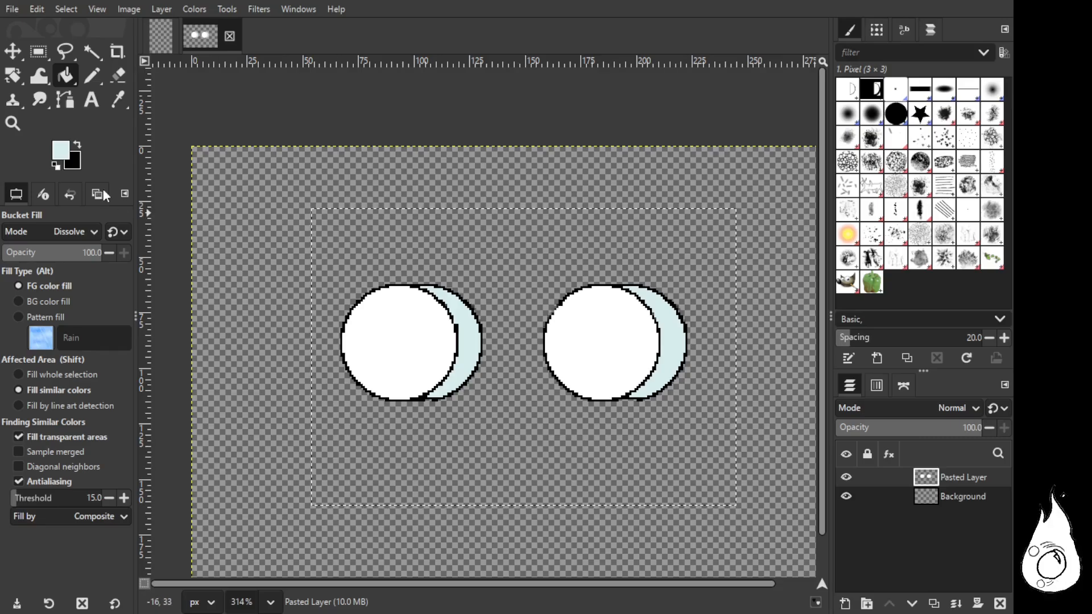
Step: With a black 1 px Pencil, draw and thicken a straight bridge line joining the upper parts of the two circles
left_click(93, 76)
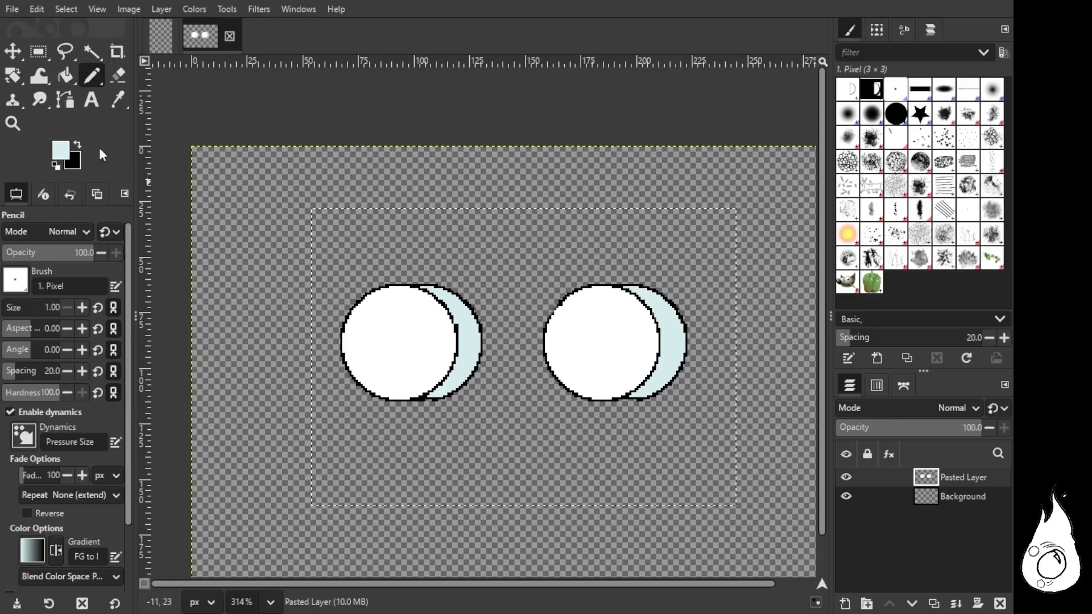
key("x")
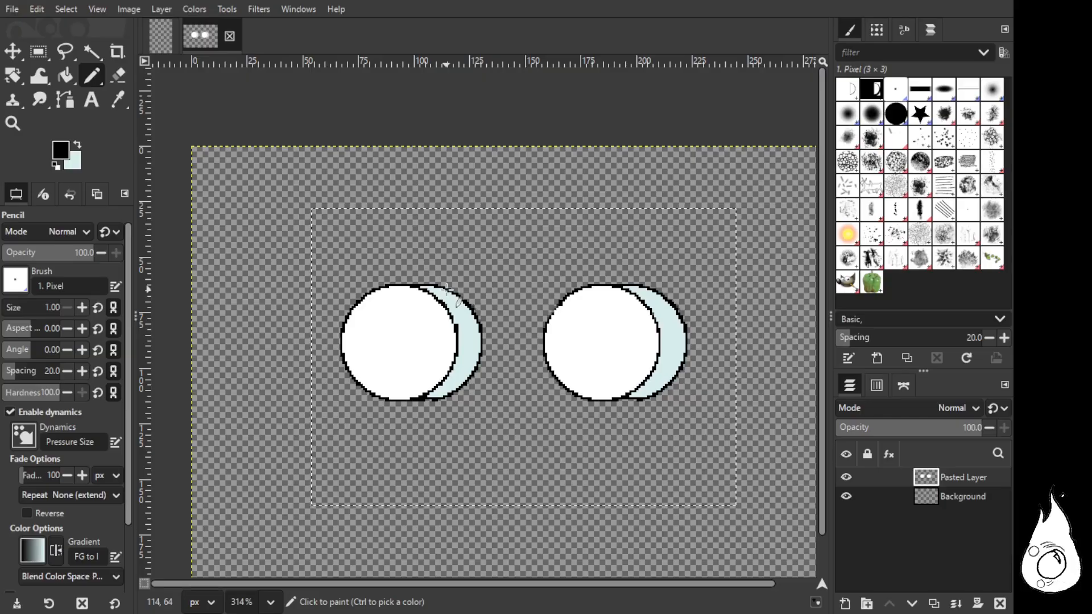
left_click_drag(471, 256, 507, 264)
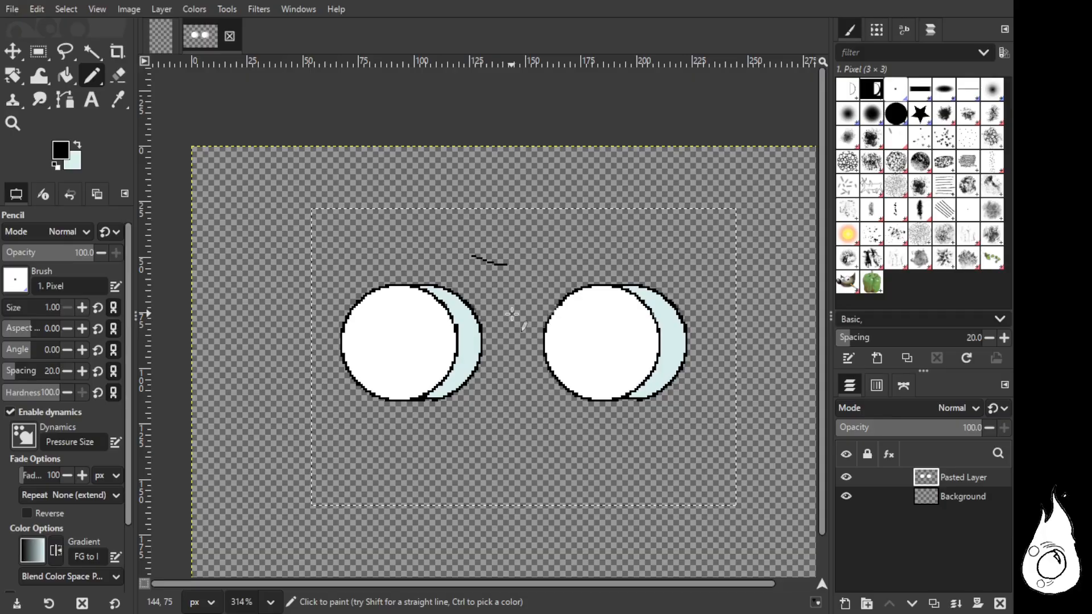
key("ctrl+z")
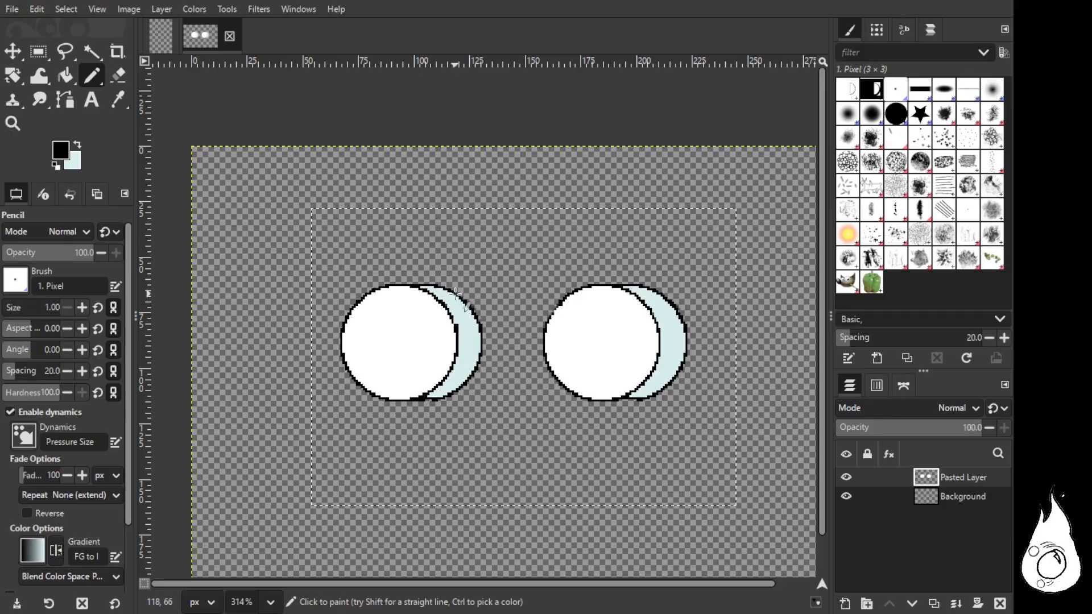
left_click_drag(470, 301, 560, 301)
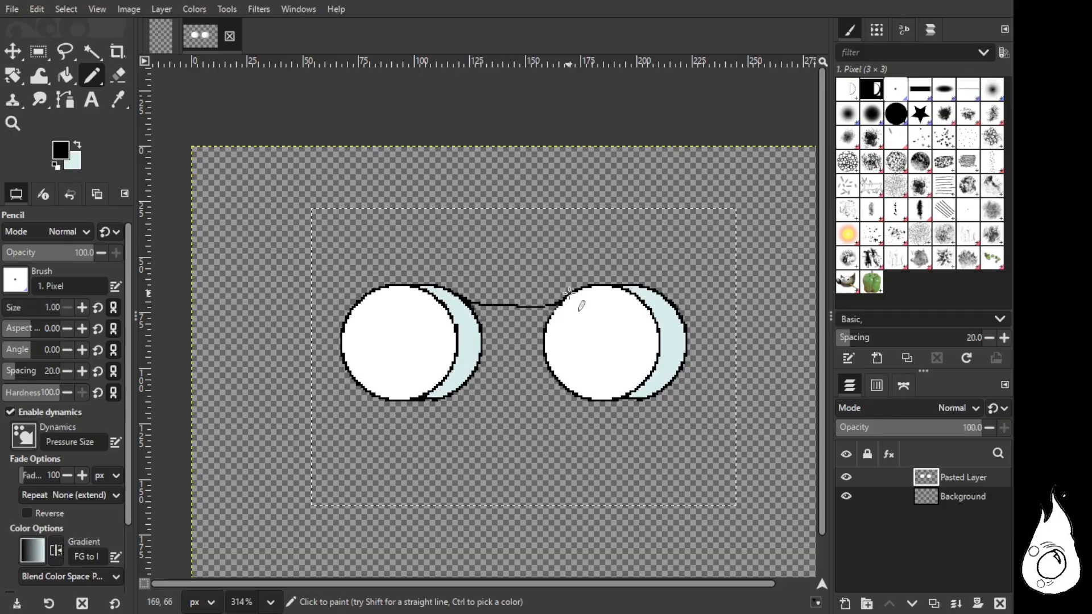
left_click_drag(470, 302, 553, 305)
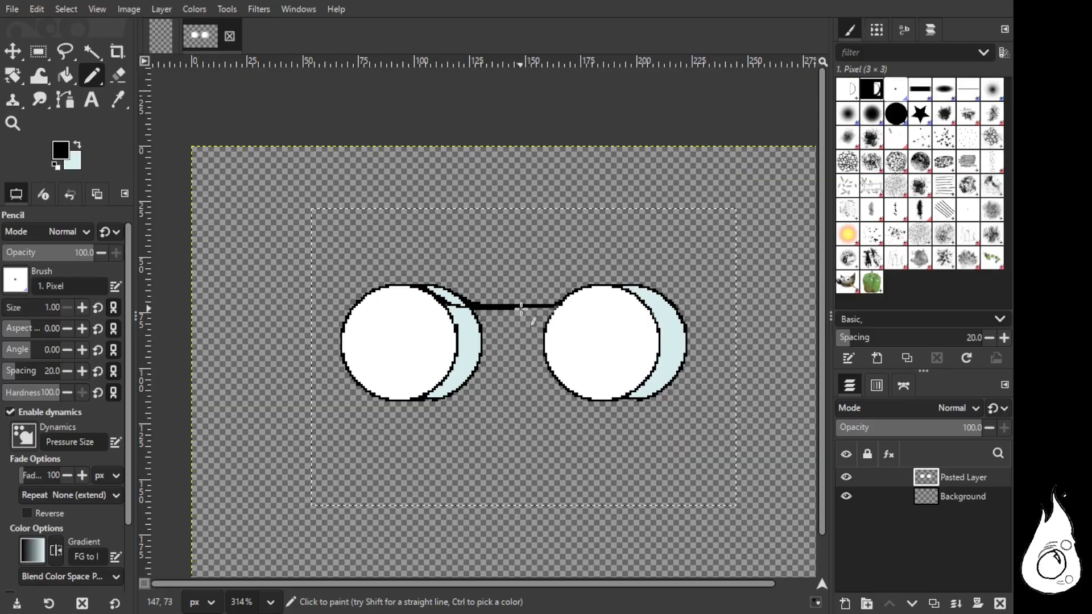
left_click_drag(521, 307, 555, 308)
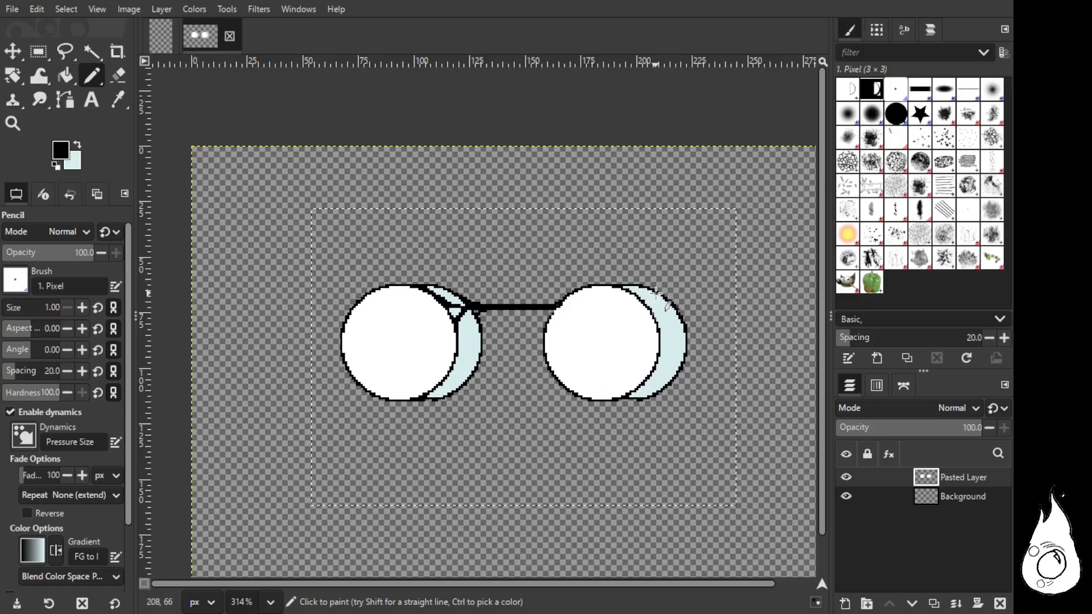
Step: Move the Pasted Layer about 44 px left using the Move the selected layers option, and set the Move tool to selections
left_click_drag(627, 584, 699, 578)
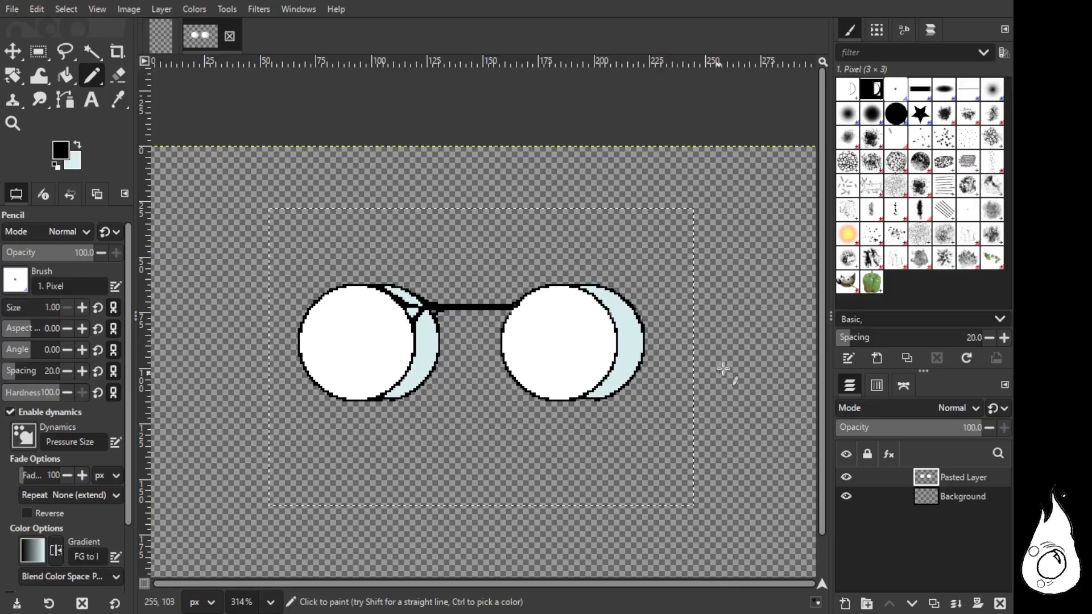
scroll(723, 368, "down", 2, "ctrl")
scroll(723, 368, "up", 1, "ctrl")
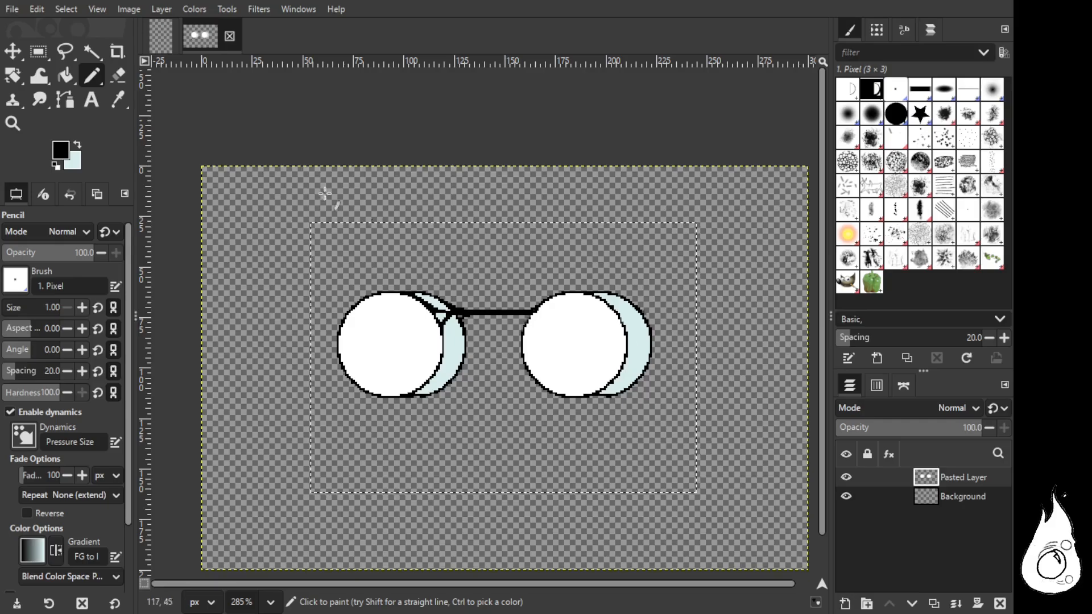
left_click(39, 56)
left_click(14, 54)
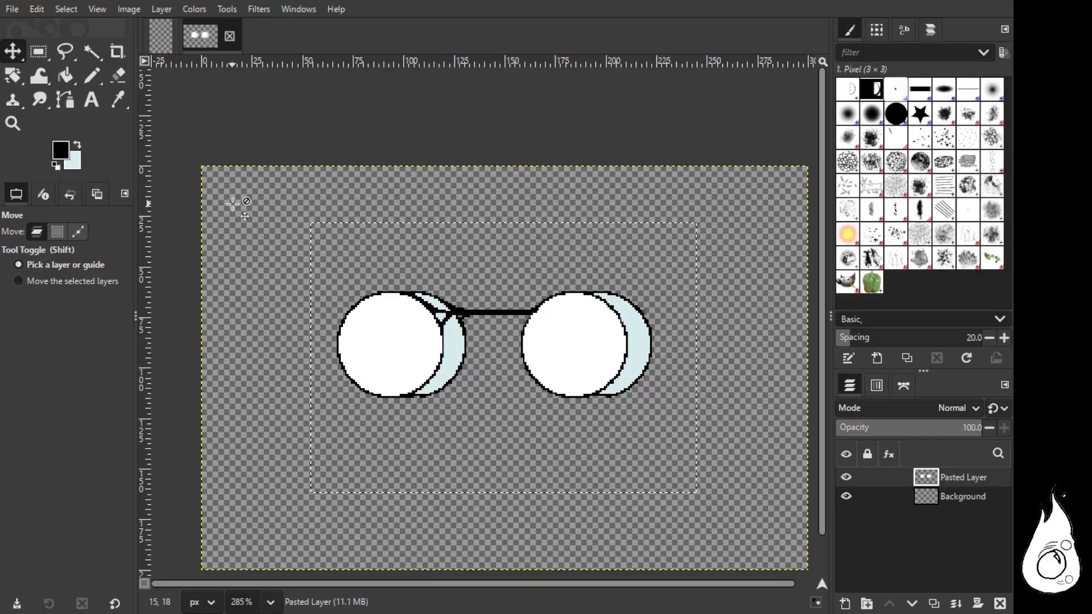
left_click(72, 281)
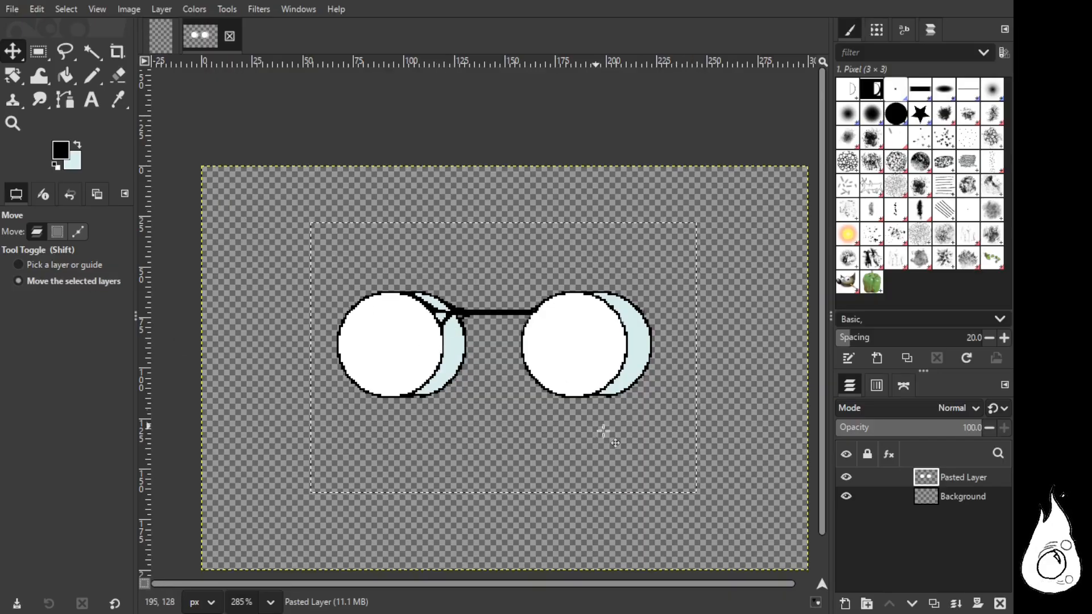
left_click_drag(521, 408, 436, 405)
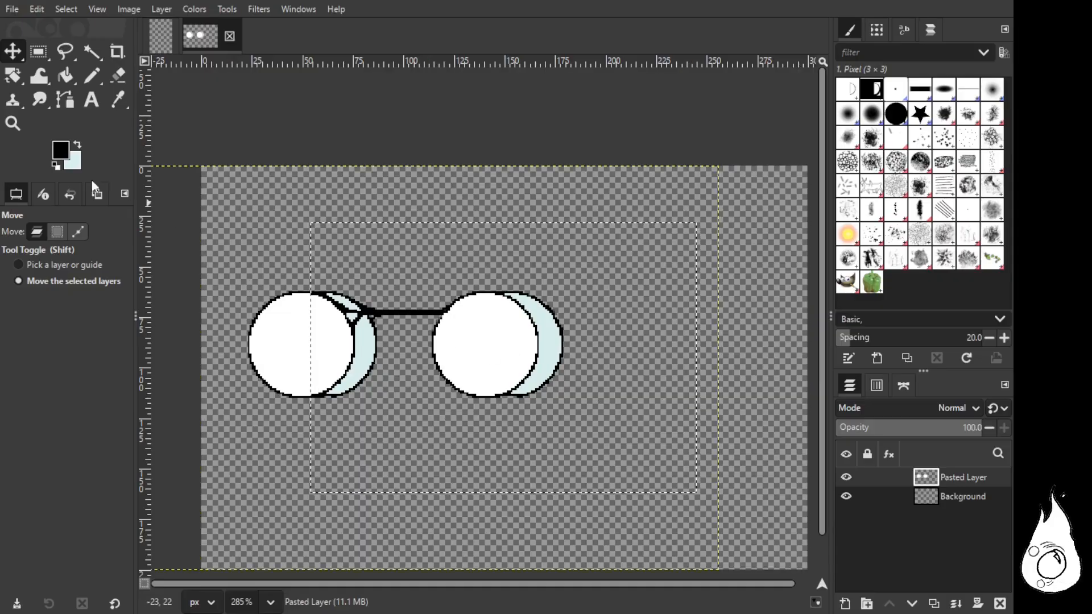
left_click(55, 232)
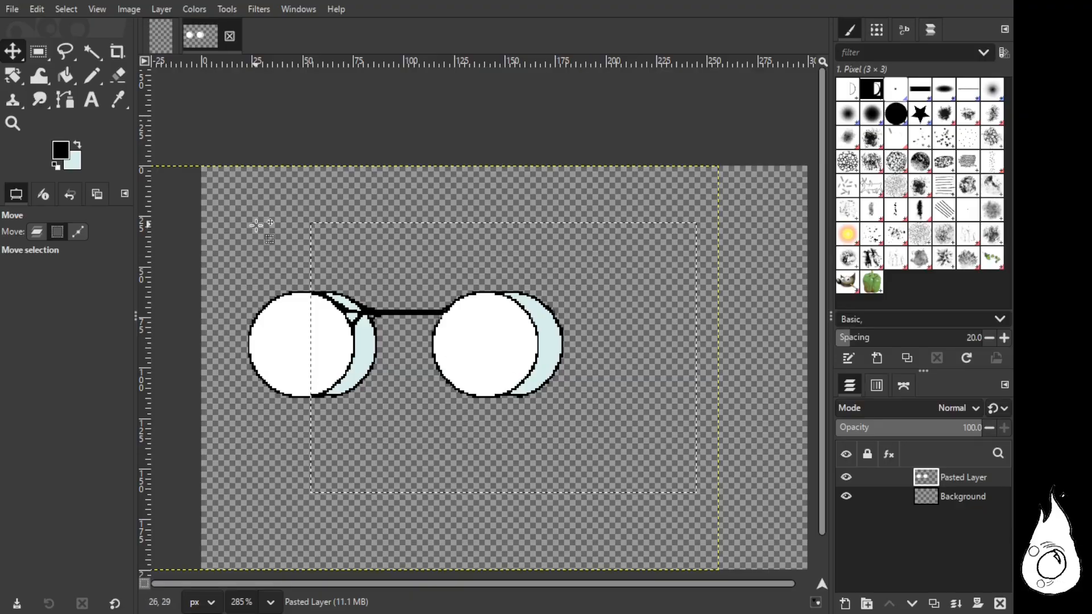
Step: Try to pencil a slightly rising black arm outward from the right circle, testing brush sizes 1 and 2, and undo the strokes
left_click(92, 76)
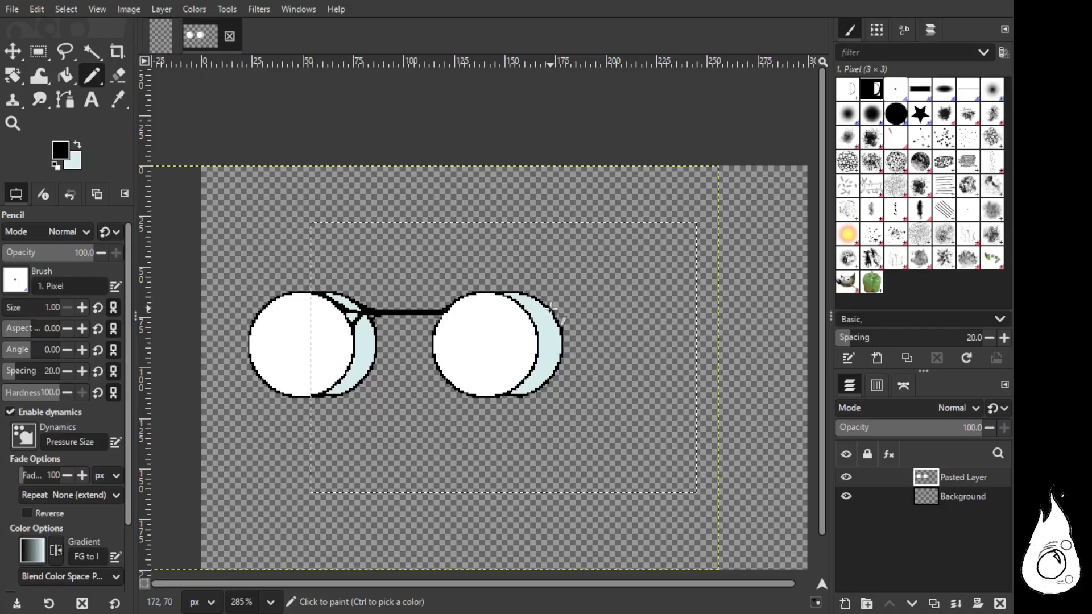
left_click_drag(555, 310, 690, 300)
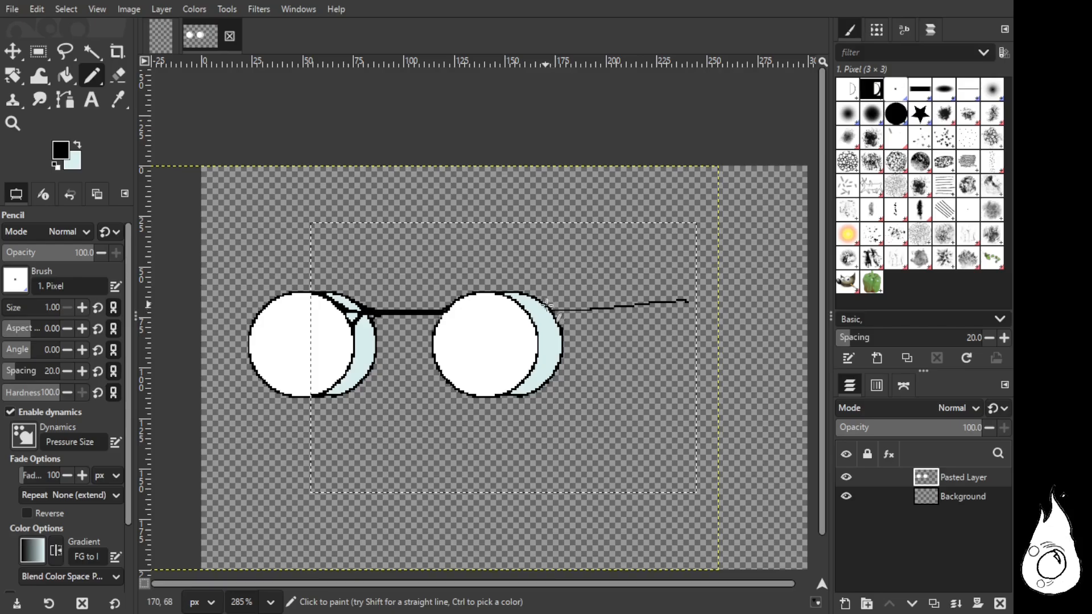
left_click_drag(590, 309, 553, 309)
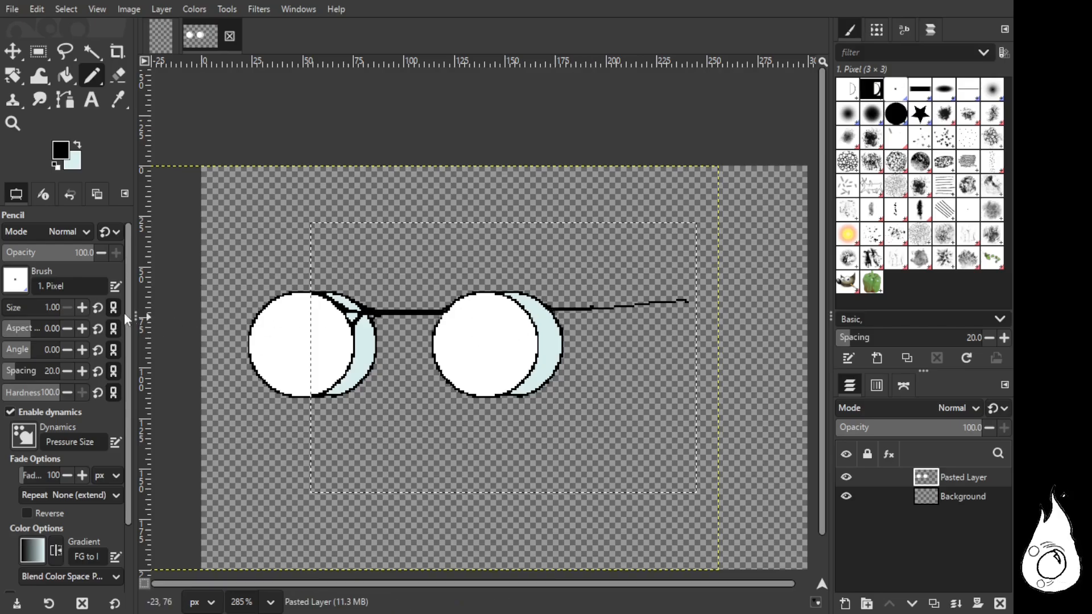
left_click(83, 307)
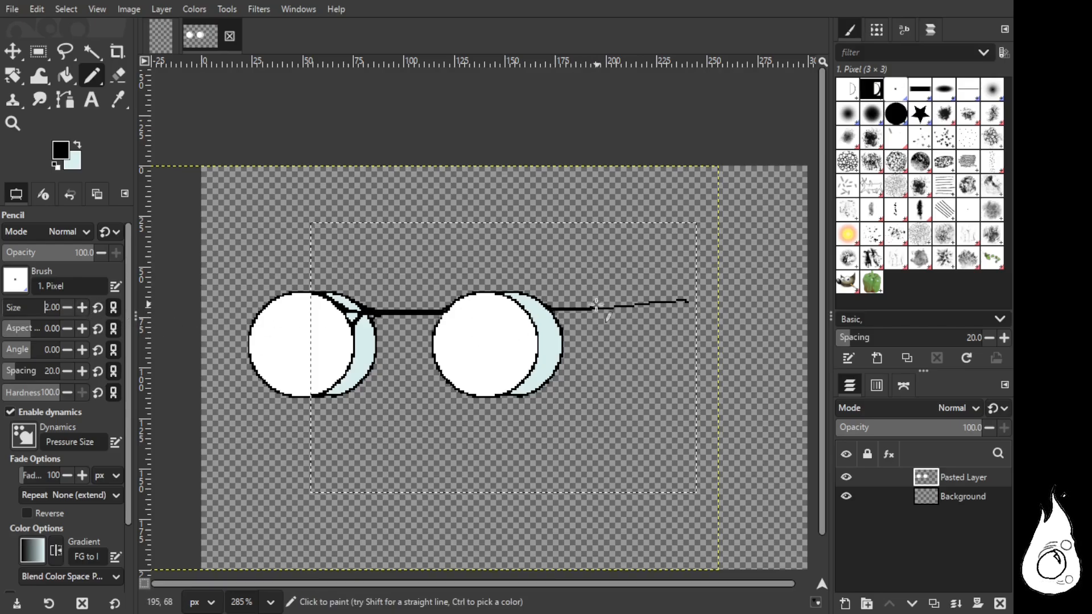
mouse_move(592, 308)
left_mouse_down()
mouse_move(623, 302)
mouse_move(588, 310)
mouse_move(662, 301)
left_mouse_up()
key("ctrl+z")
key("ctrl+z")
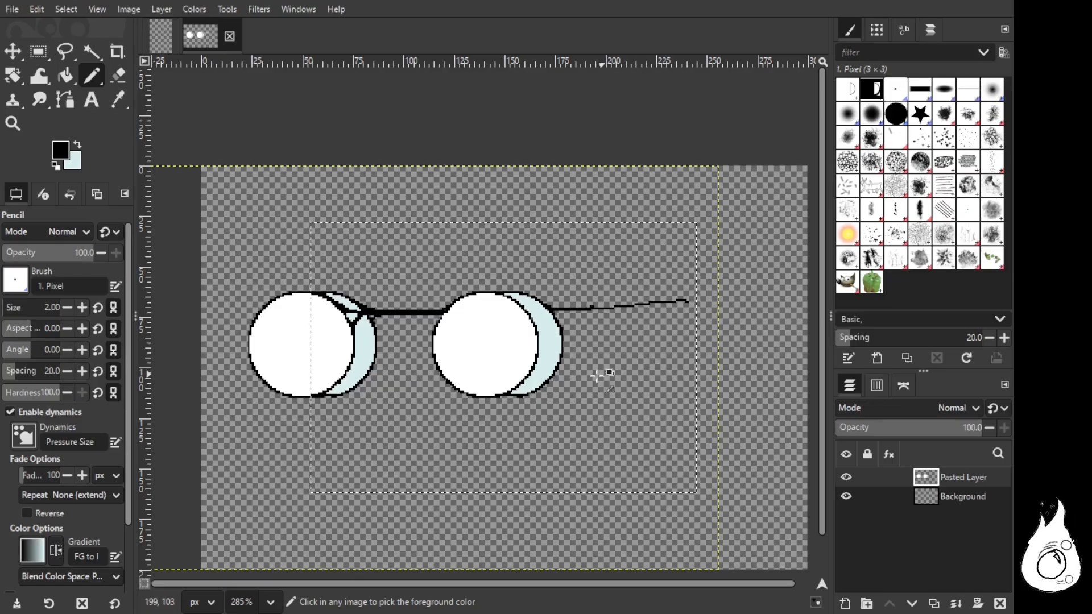
left_click(66, 307)
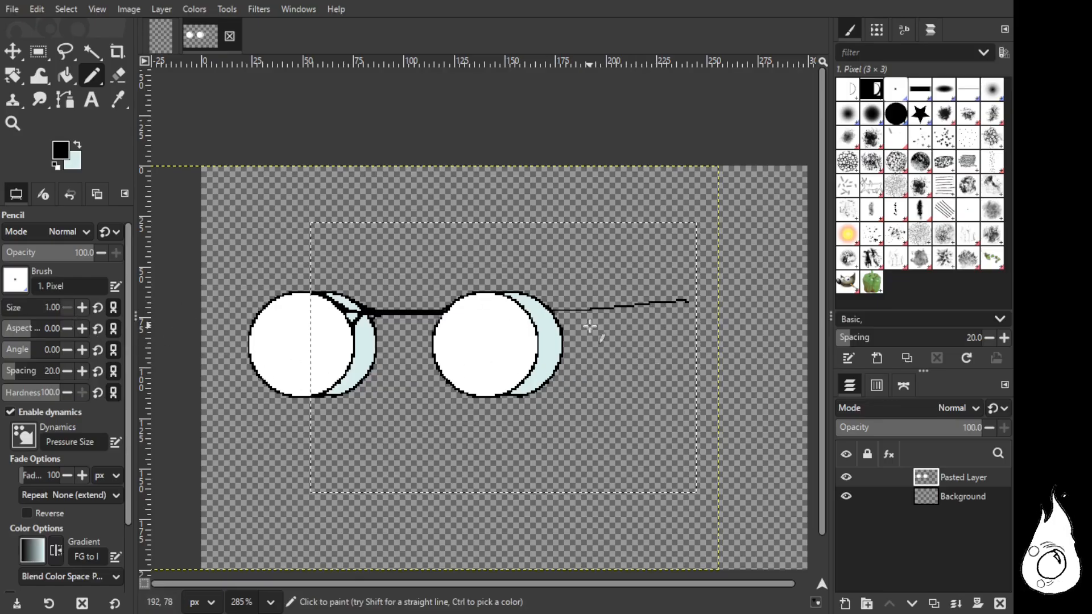
mouse_move(568, 308)
left_mouse_down()
mouse_move(552, 310)
mouse_move(639, 303)
mouse_move(623, 305)
left_mouse_up()
key("ctrl+z")
key("ctrl+z")
key("ctrl+z")
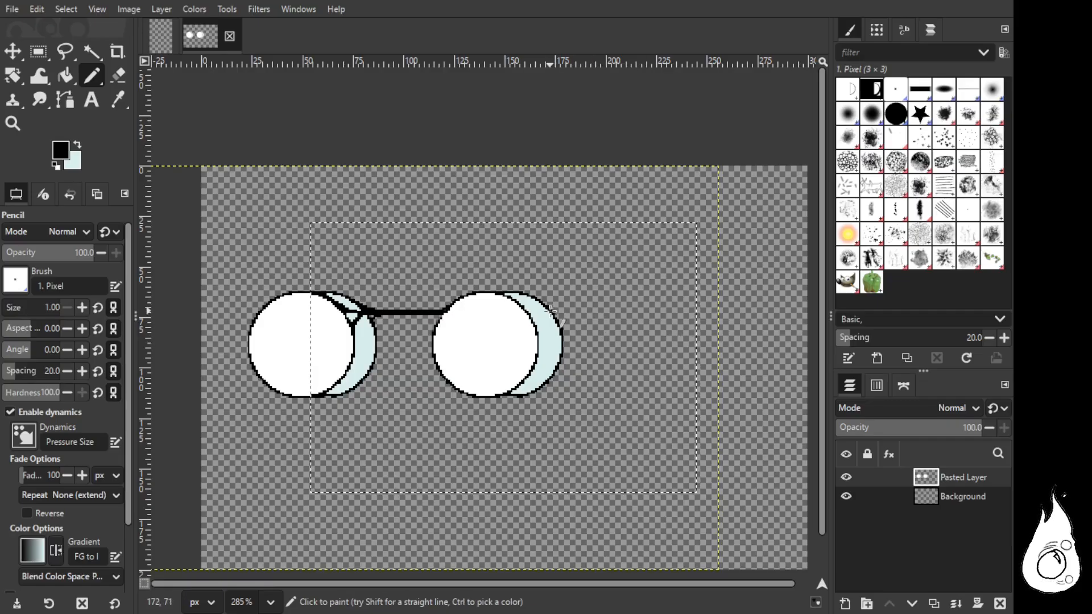
Step: Pencil a thick black glasses arm extending right from the right circle's crescent and curving slightly upward at its end
mouse_move(551, 311)
left_mouse_down()
mouse_move(669, 303)
mouse_move(552, 311)
left_mouse_up()
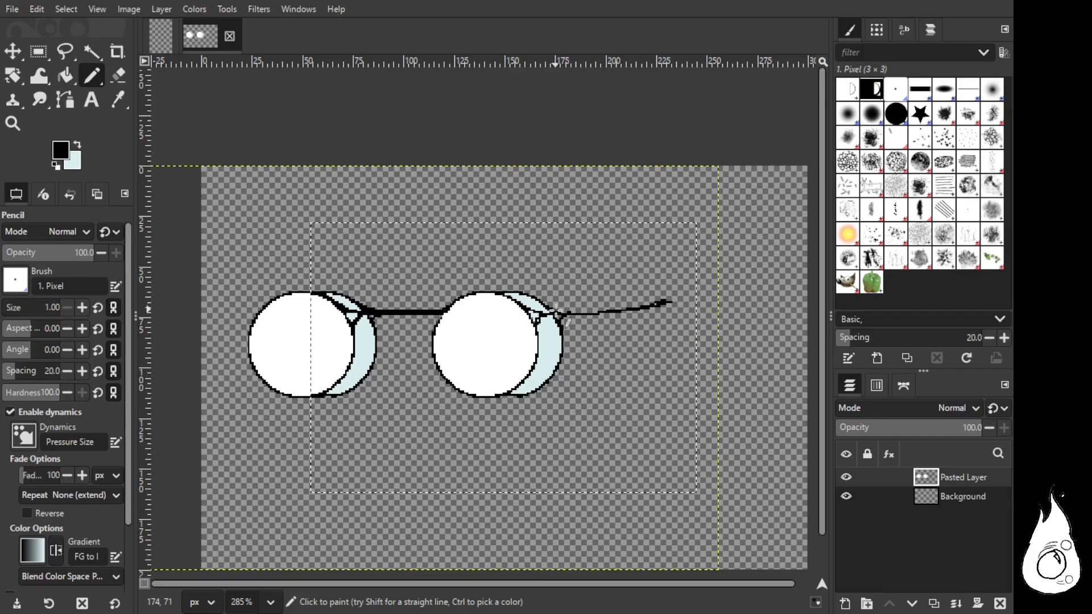
mouse_move(554, 312)
left_mouse_down()
mouse_move(654, 304)
mouse_move(615, 310)
left_mouse_up()
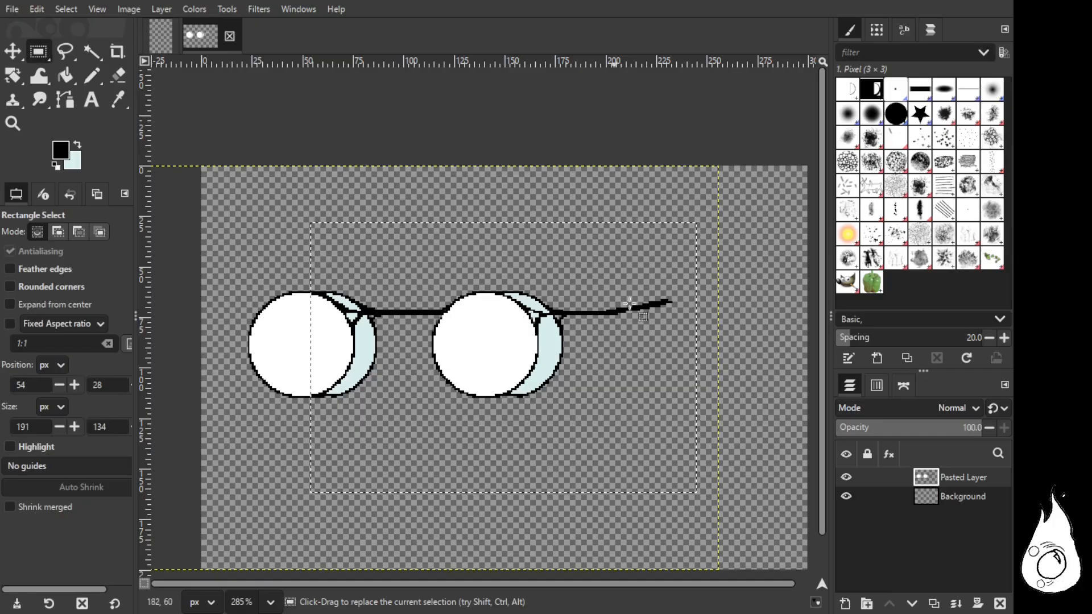
Step: Clear the rectangular selection and copy the whole Pasted Layer to the clipboard
left_click_drag(768, 569, 169, 138)
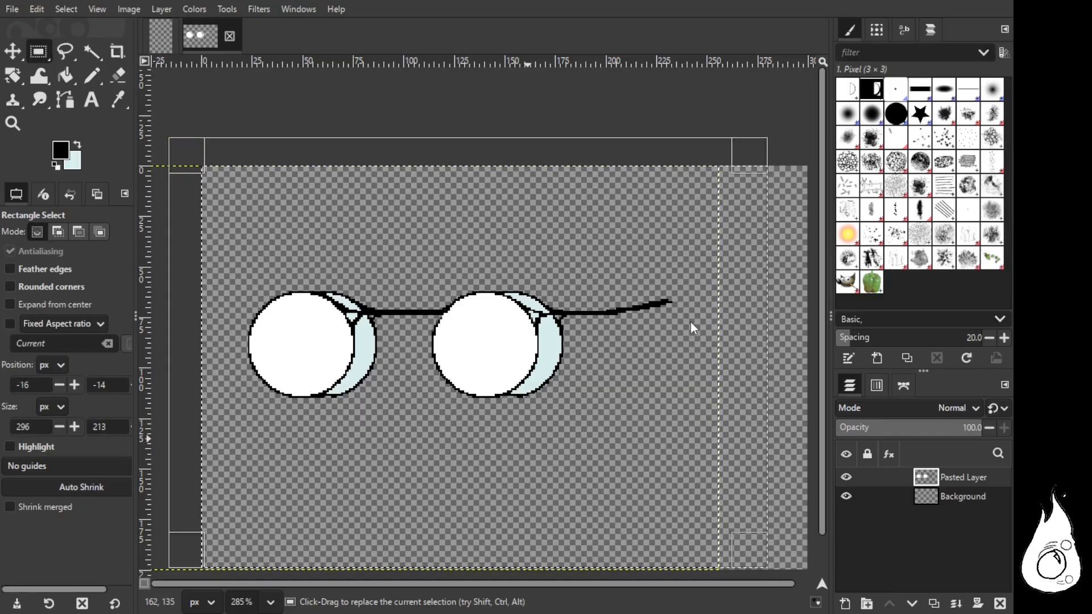
left_click(625, 115)
key("ctrl+c")
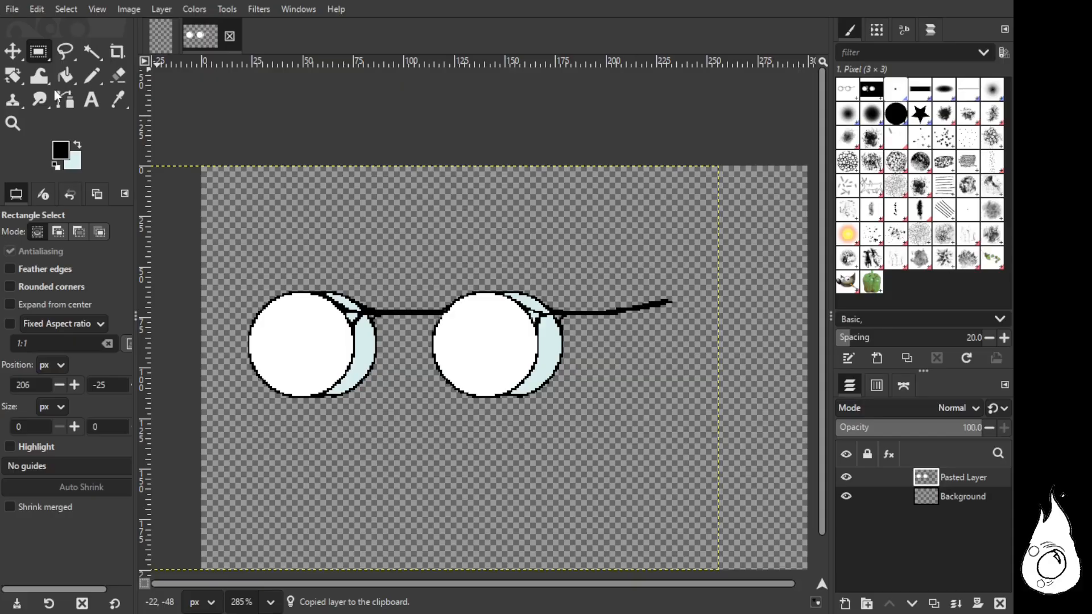
Step: Create a new 300 × 200 px image filled with the pale teal background colour and duplicate it
key("Return")
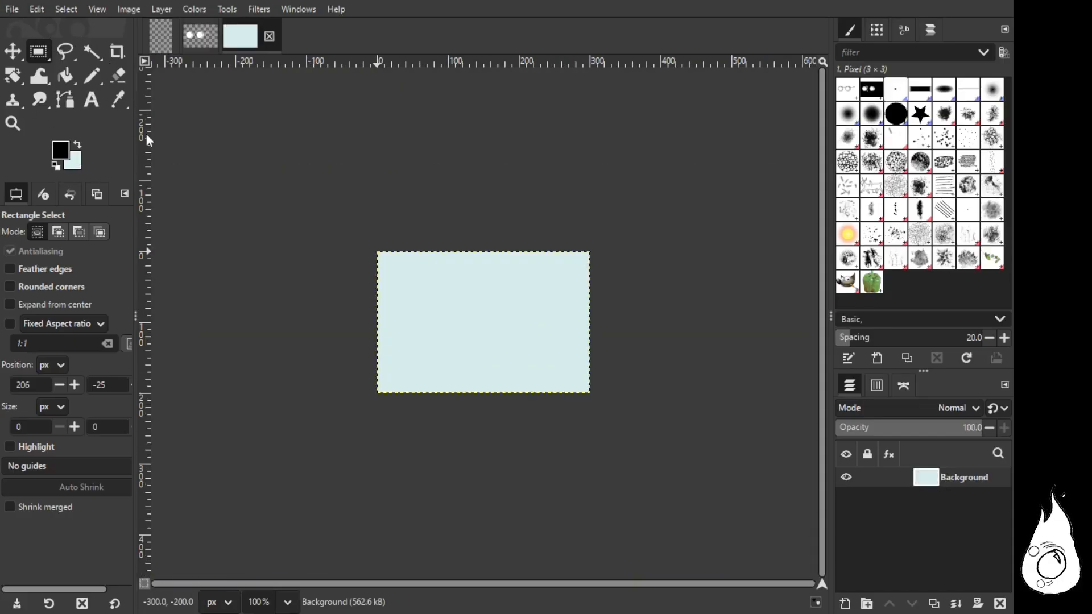
key("ctrl+d")
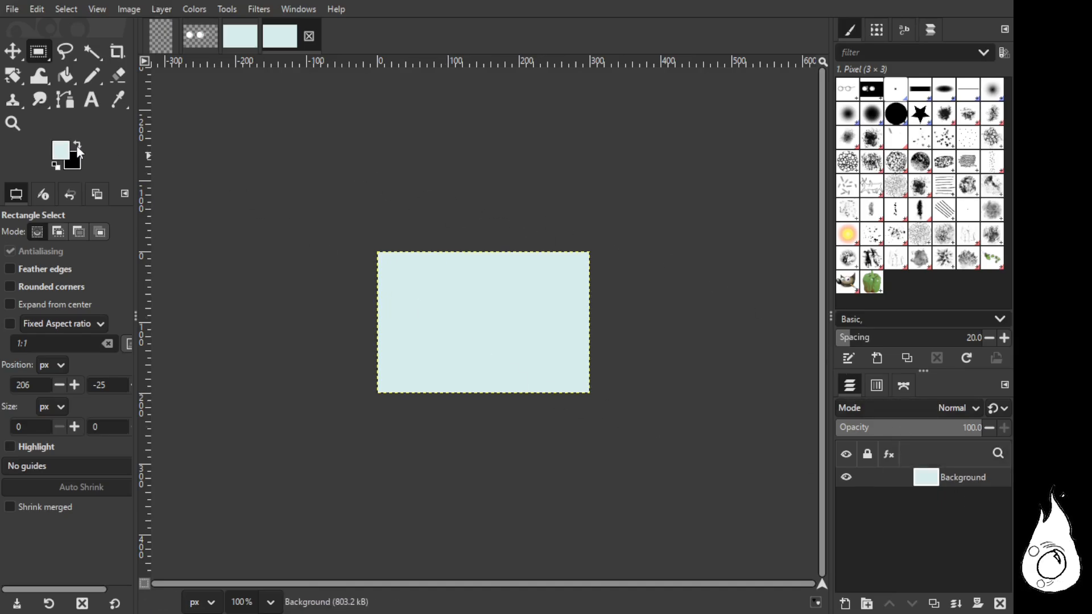
Step: Erase the duplicate image's whole background to transparency with the Eraser at size 463, and return to the pale teal image
left_click(117, 75)
mouse_move(393, 204)
left_mouse_down()
mouse_move(407, 311)
mouse_move(438, 394)
mouse_move(437, 348)
left_mouse_up()
left_click(38, 310)
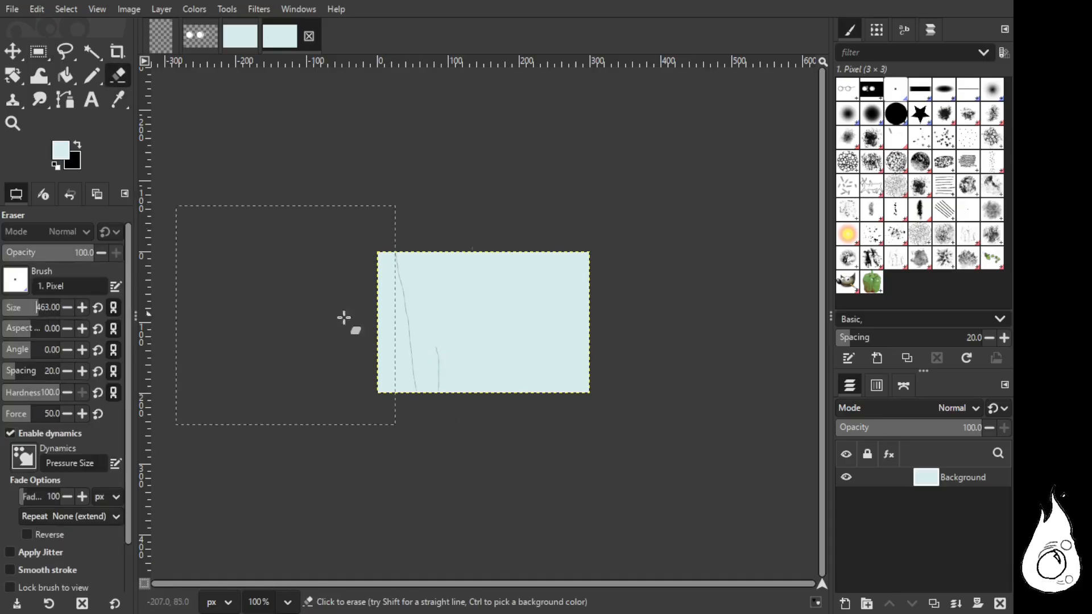
mouse_move(343, 317)
left_mouse_down()
mouse_move(453, 299)
mouse_move(642, 336)
left_mouse_up()
left_click(251, 40)
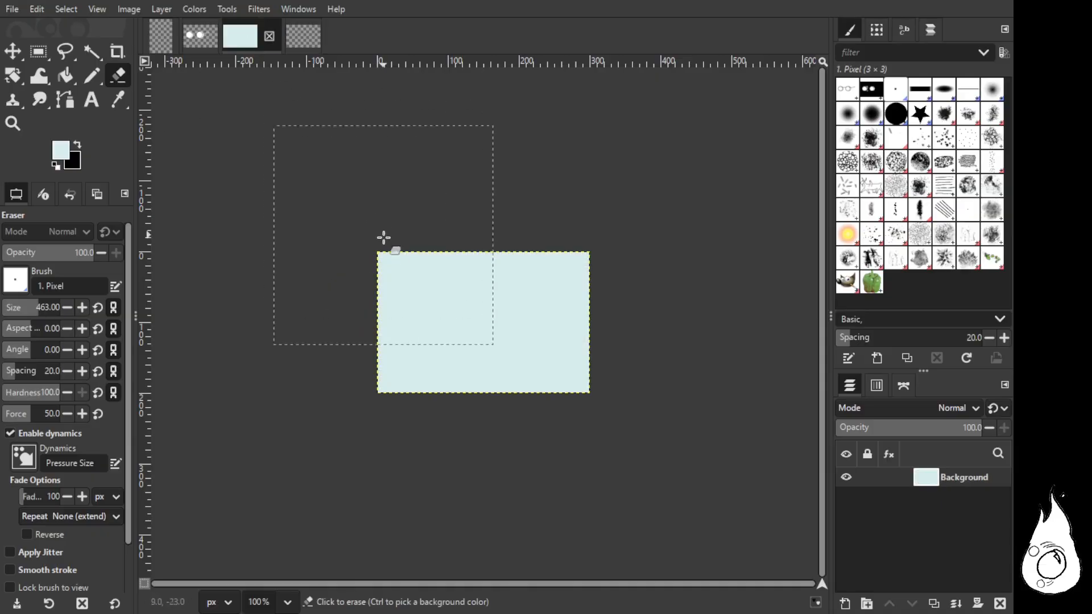
Step: Erase the pale teal image's whole background to transparency with the Eraser at size 463
mouse_move(384, 238)
left_mouse_down()
mouse_move(421, 304)
mouse_move(641, 341)
left_mouse_up()
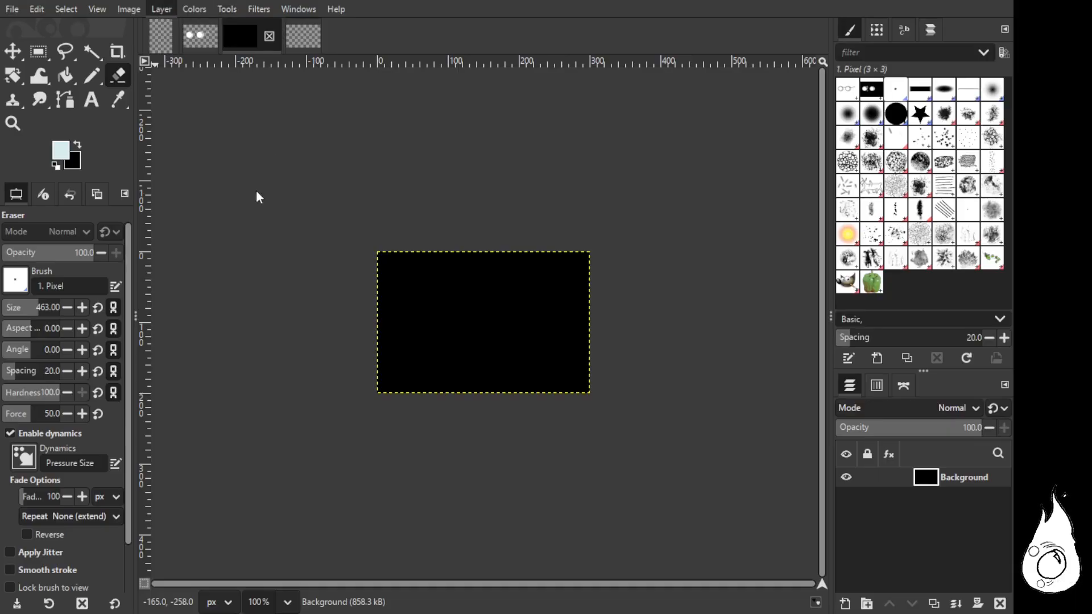
mouse_move(352, 170)
left_mouse_down()
mouse_move(463, 366)
mouse_move(537, 385)
left_mouse_up()
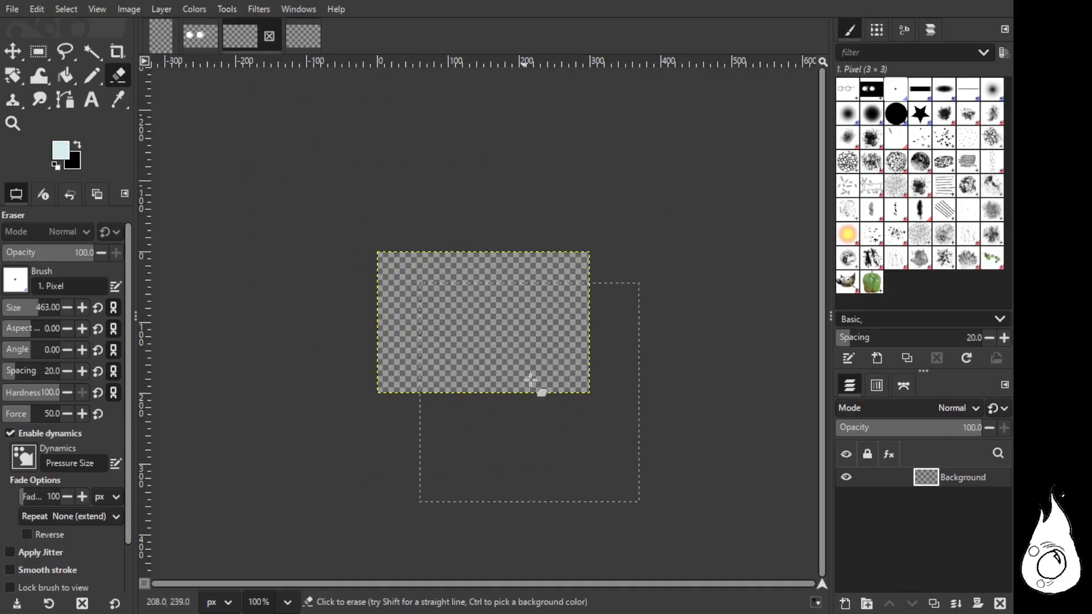
Step: Copy the Pasted Layer from the original glasses image and paste it into both empty transparent images
left_click(209, 43)
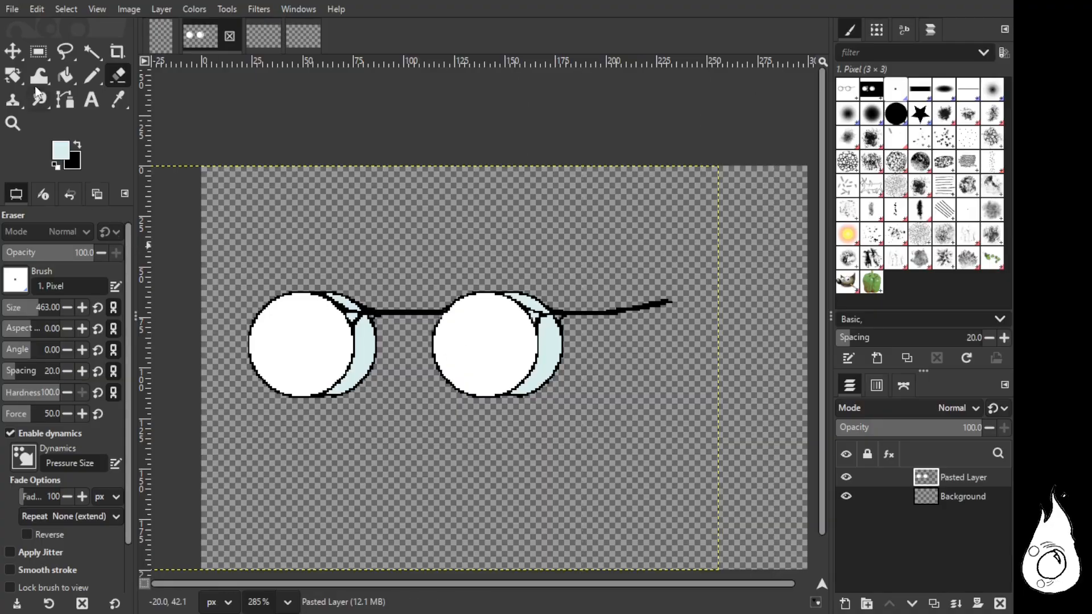
key("r")
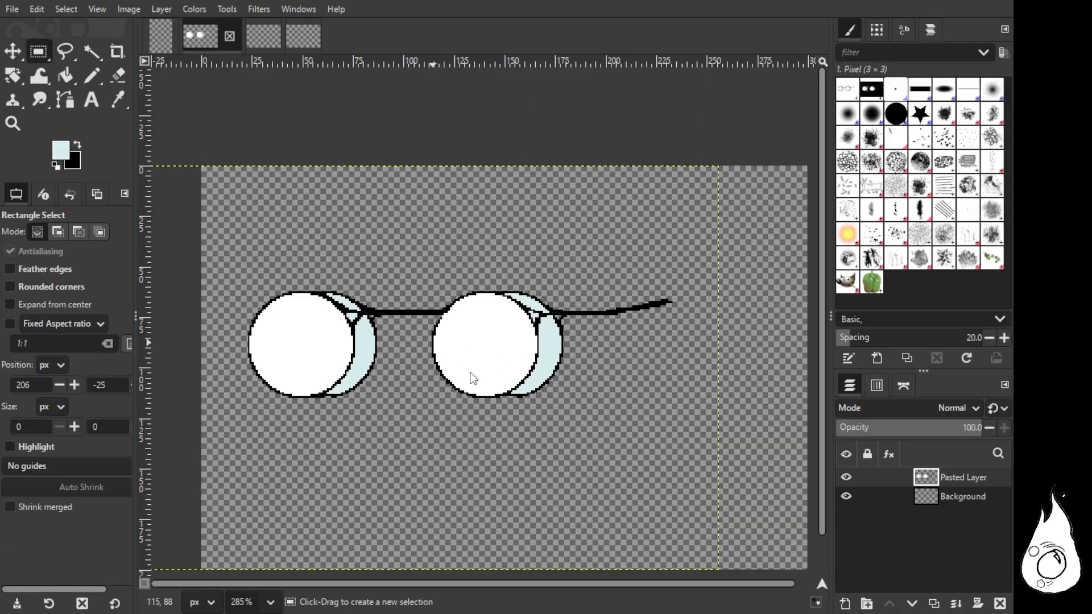
key("ctrl+c")
left_click(266, 36)
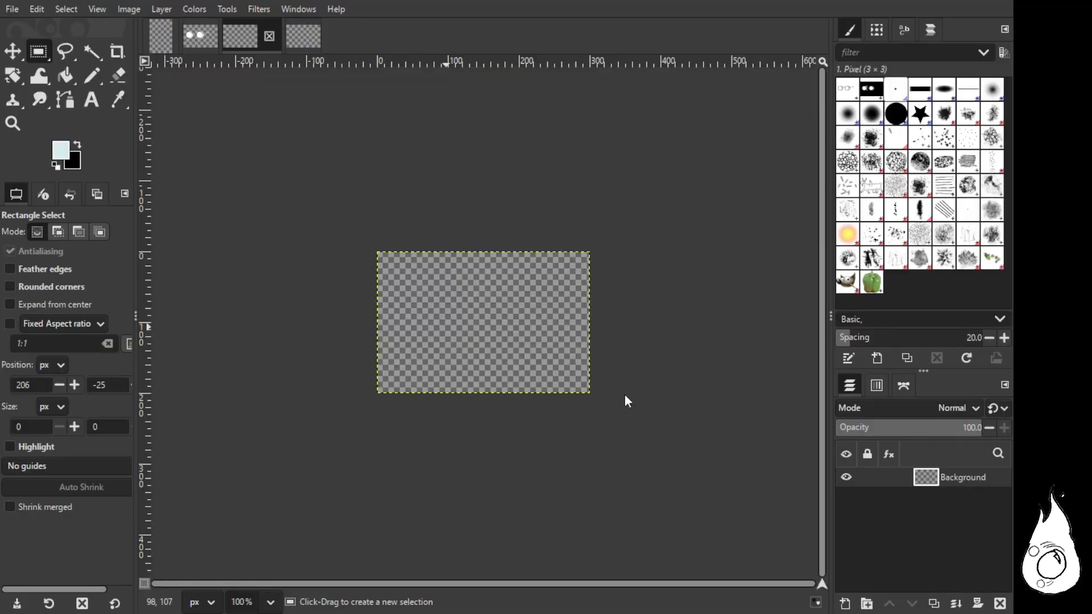
key("ctrl+v")
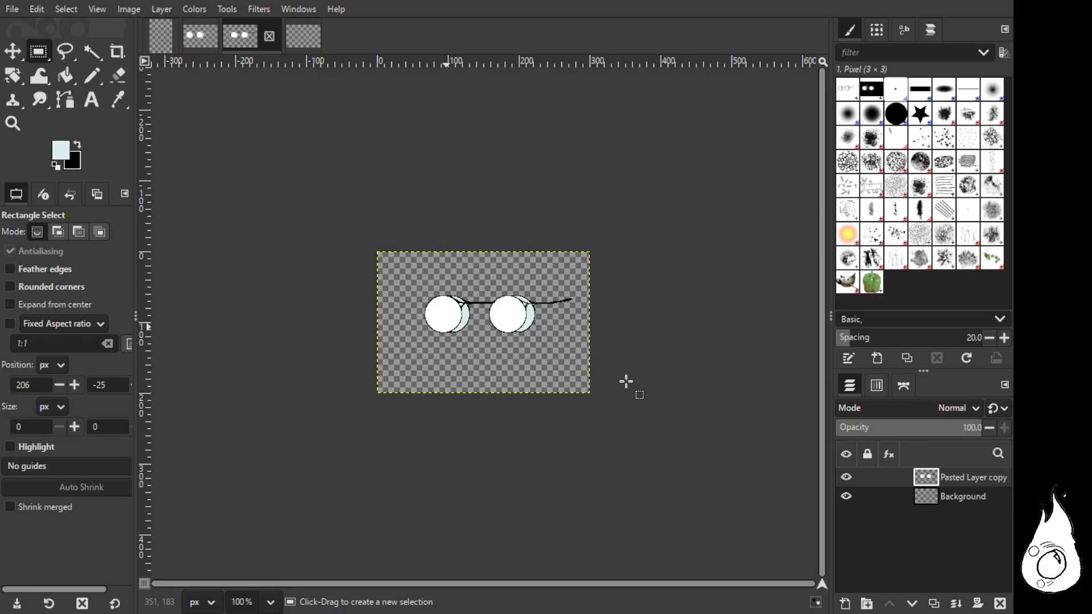
key("ctrl+z")
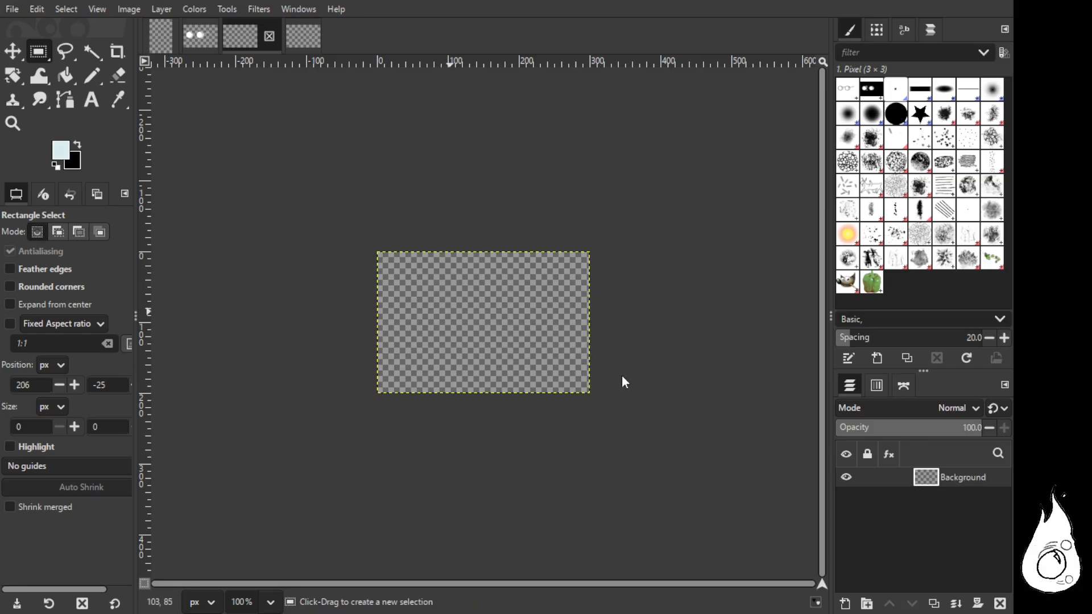
key("ctrl+v")
left_click(308, 41)
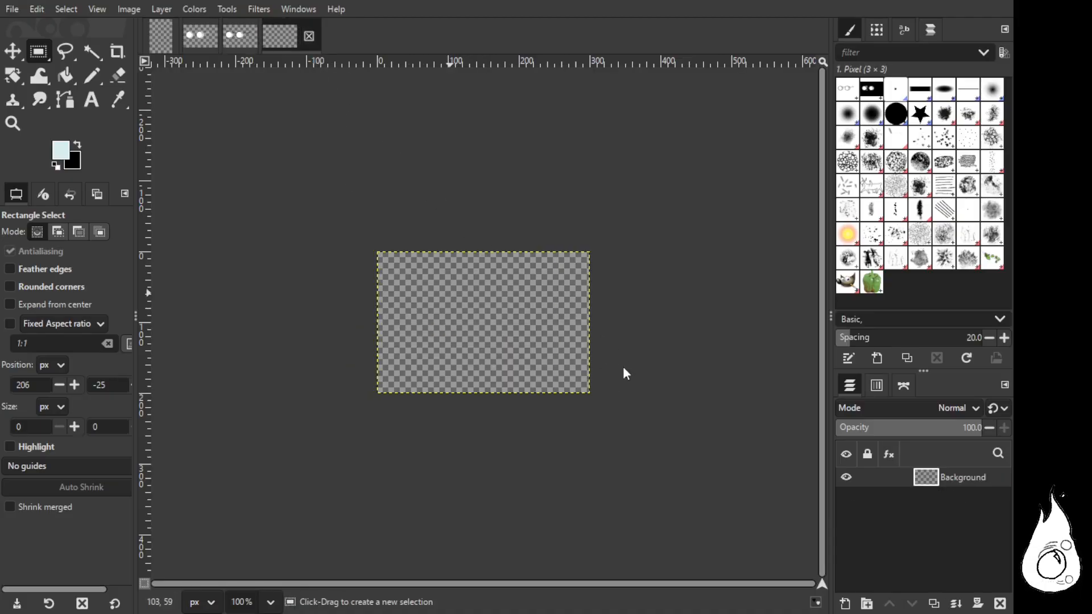
key("ctrl+v")
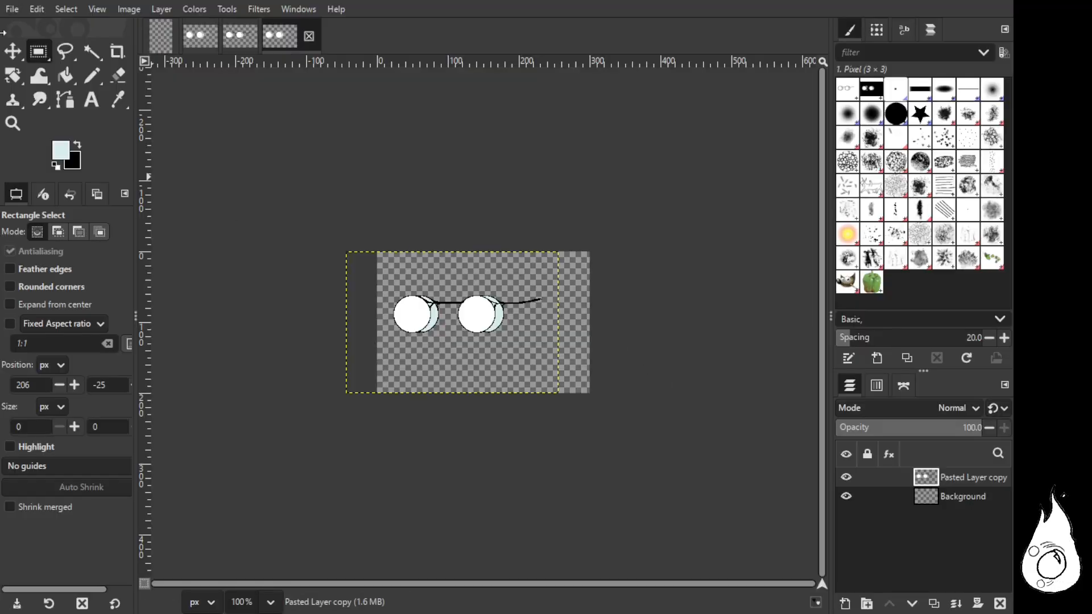
Step: Return to the original glasses image and set the Pencil's brush size to 1
left_click(190, 35)
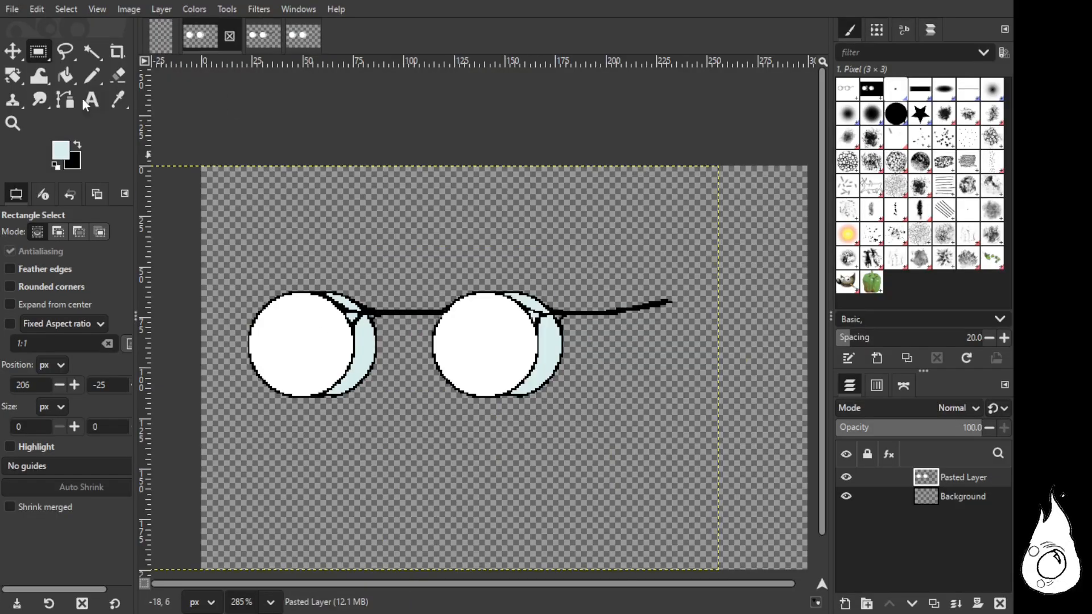
left_click(92, 76)
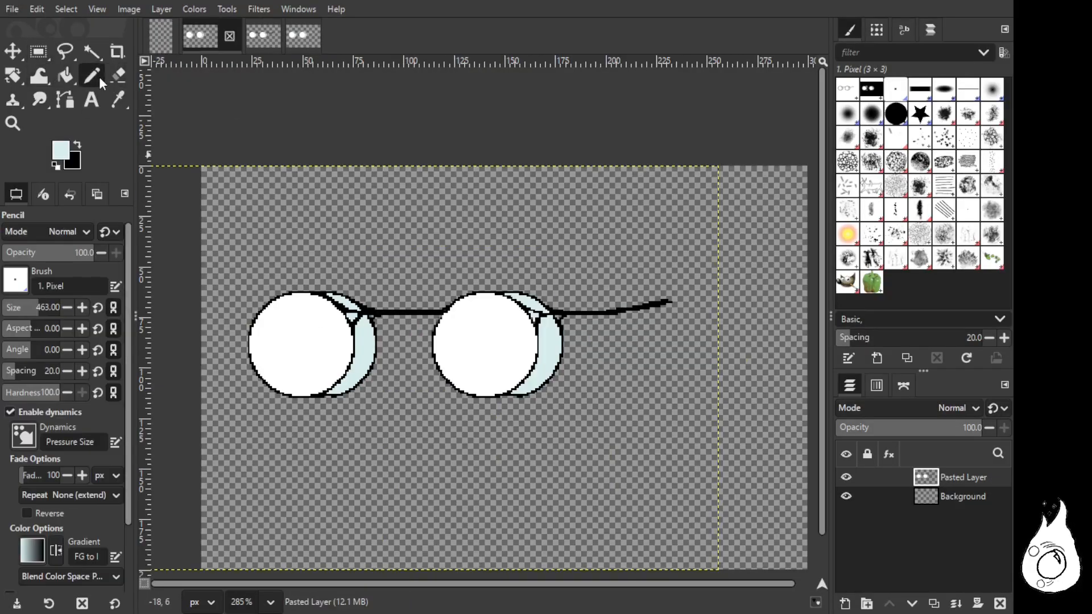
left_click(17, 308)
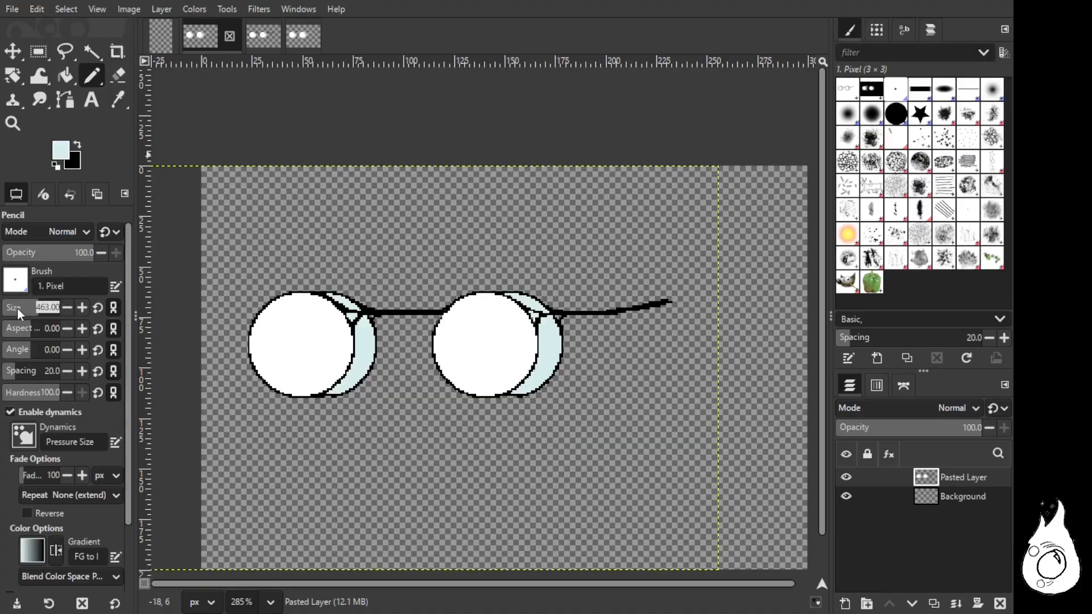
type("30")
key("Return")
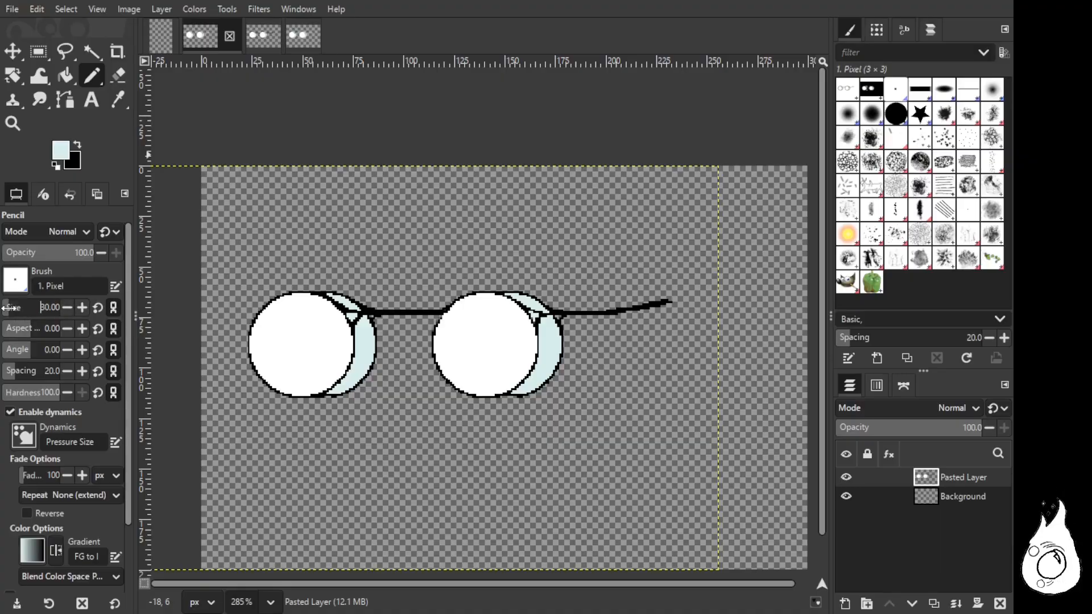
left_click(66, 307)
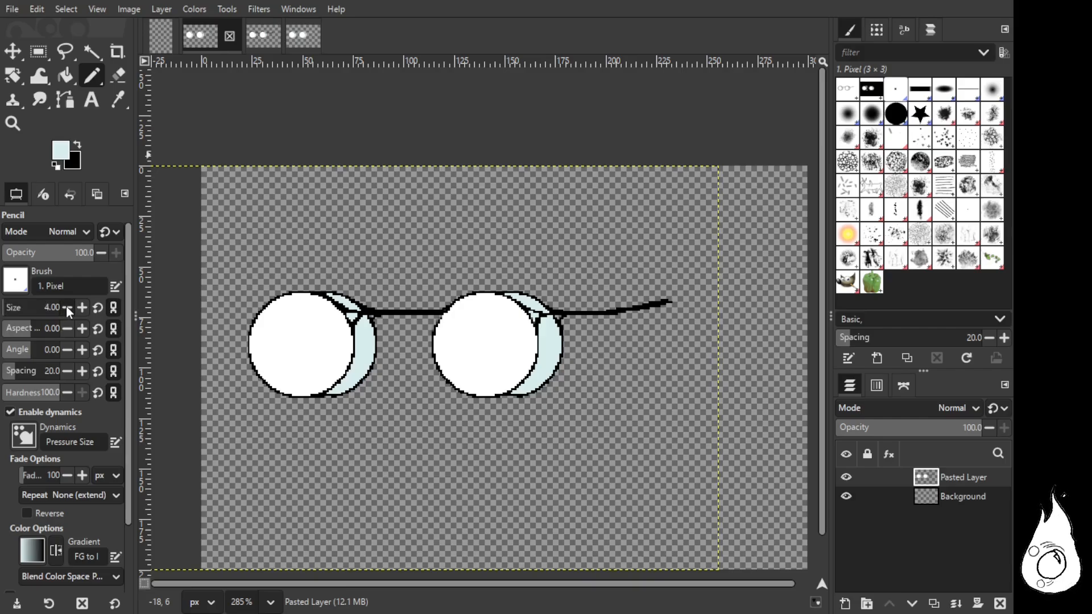
left_click(65, 307)
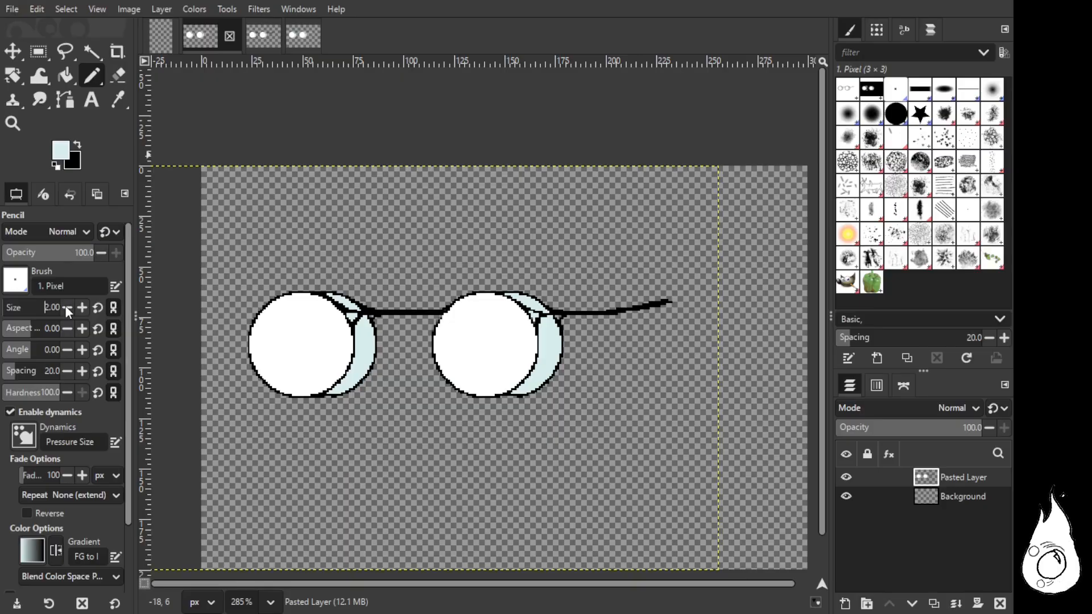
left_click(66, 307)
Step: In the last image, choose a pale cream foreground colour and bucket-fill both white lens circles with it
left_click(301, 39)
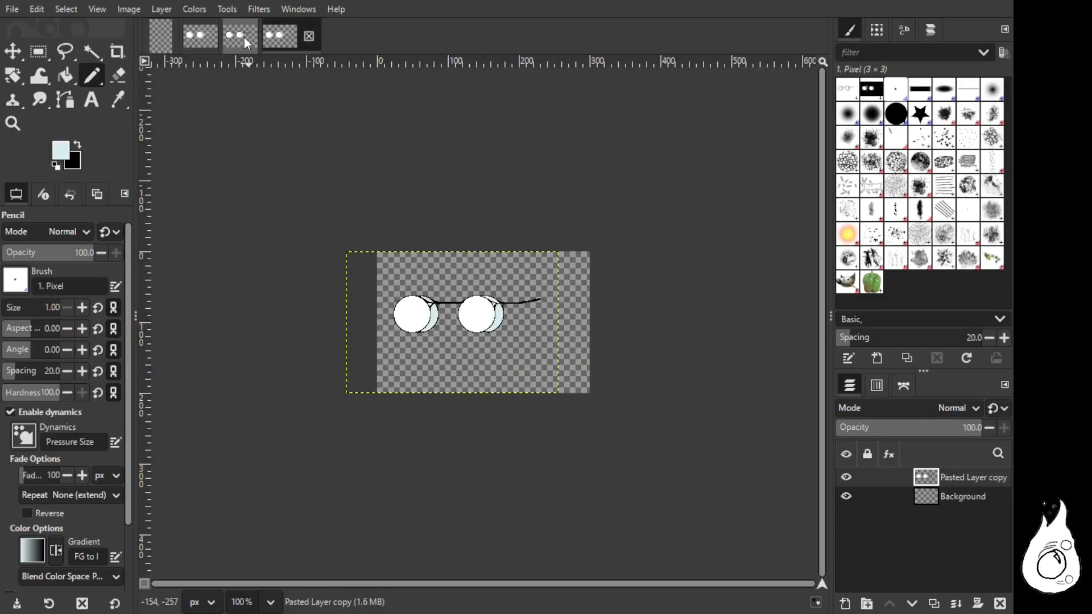
scroll(448, 333, "up", 4, "ctrl")
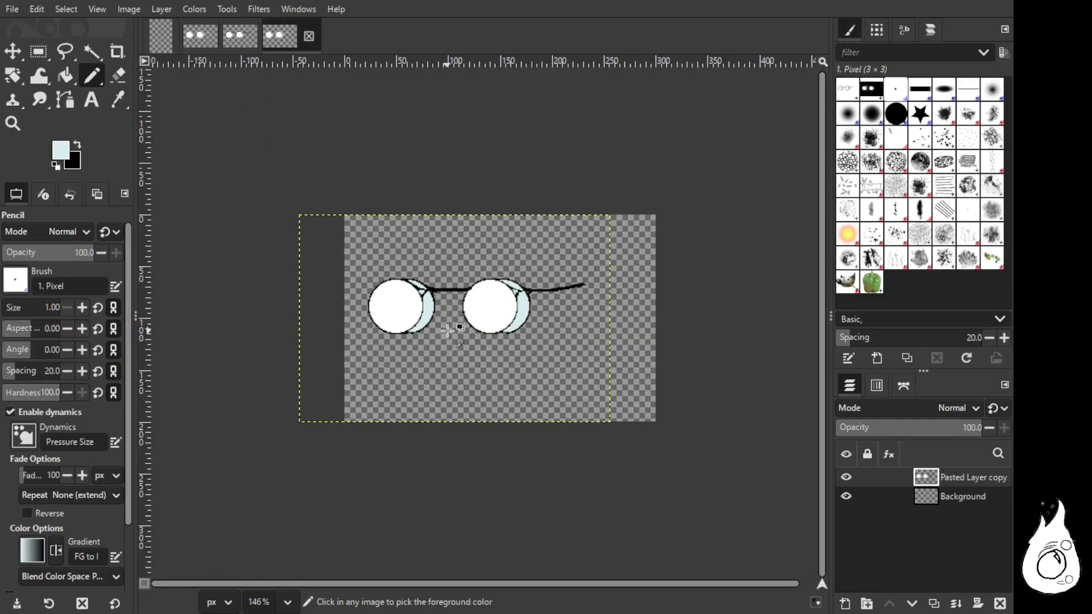
scroll(448, 333, "up", 9, "ctrl")
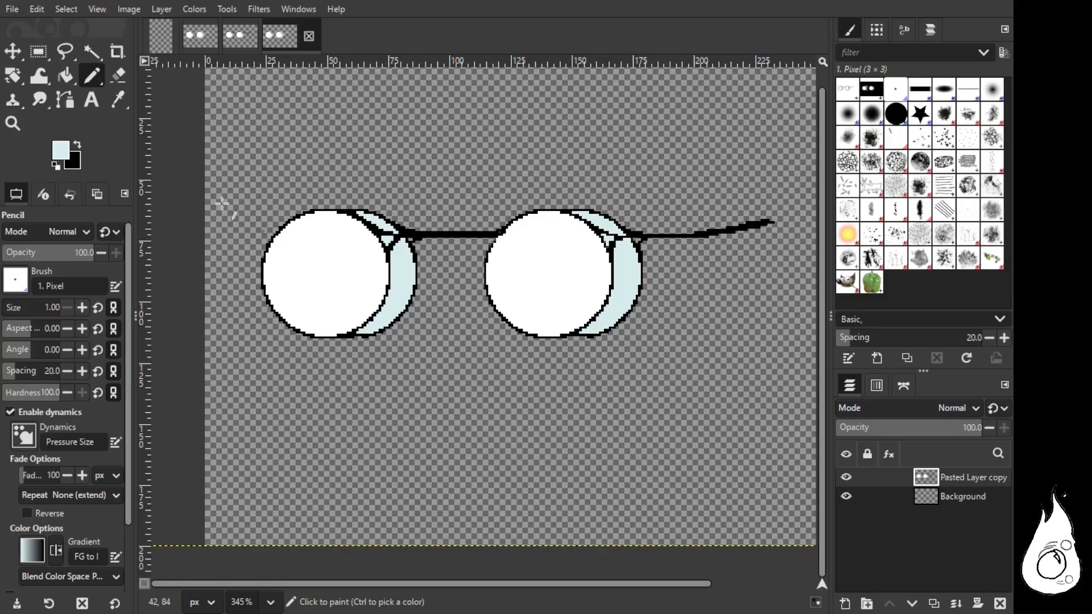
left_click(68, 77)
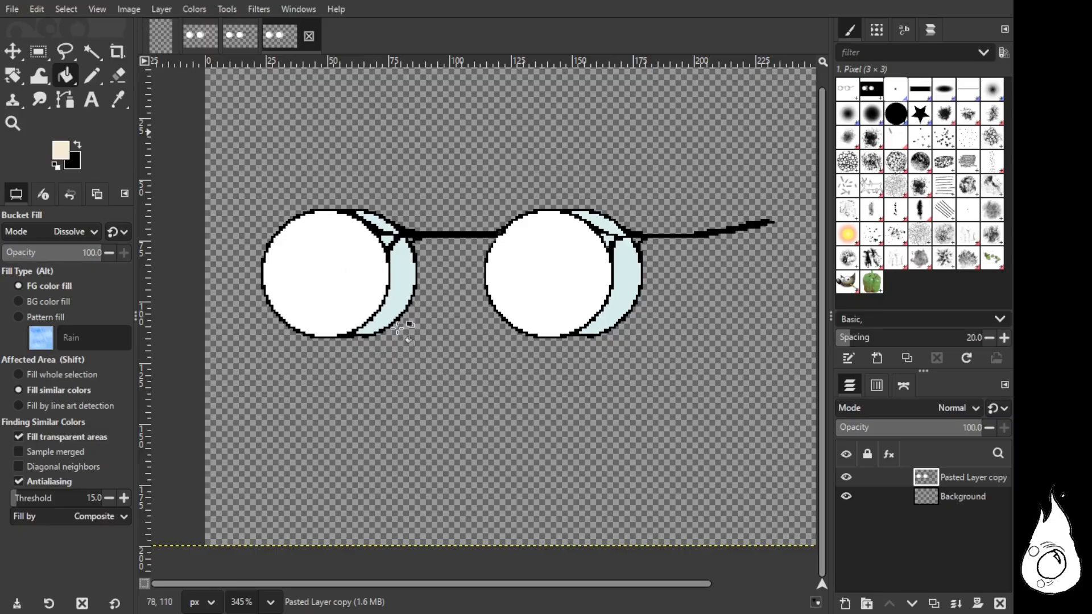
left_click(304, 262)
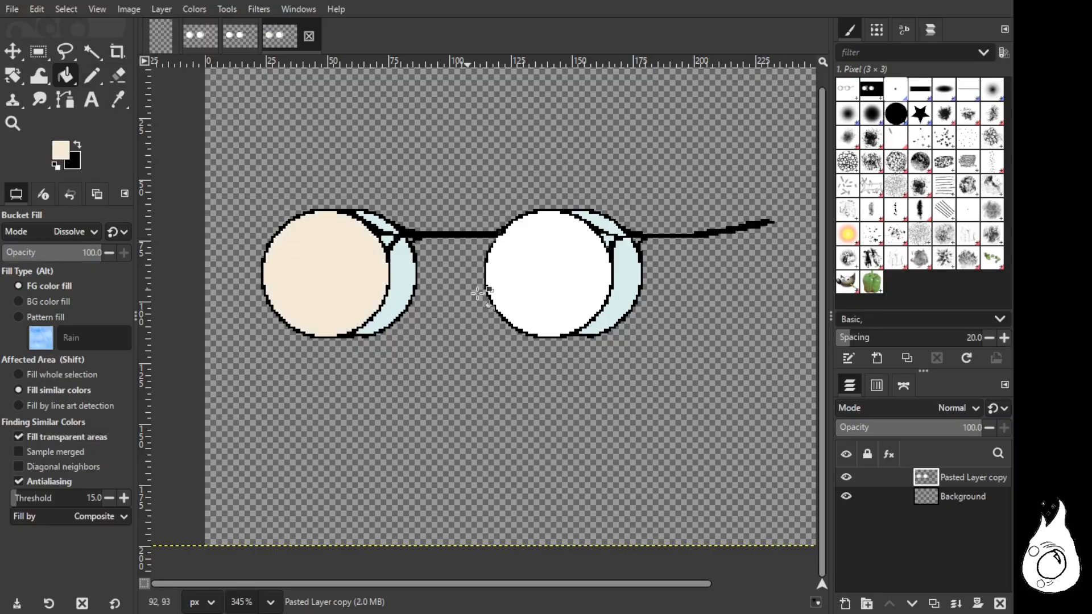
left_click(498, 302)
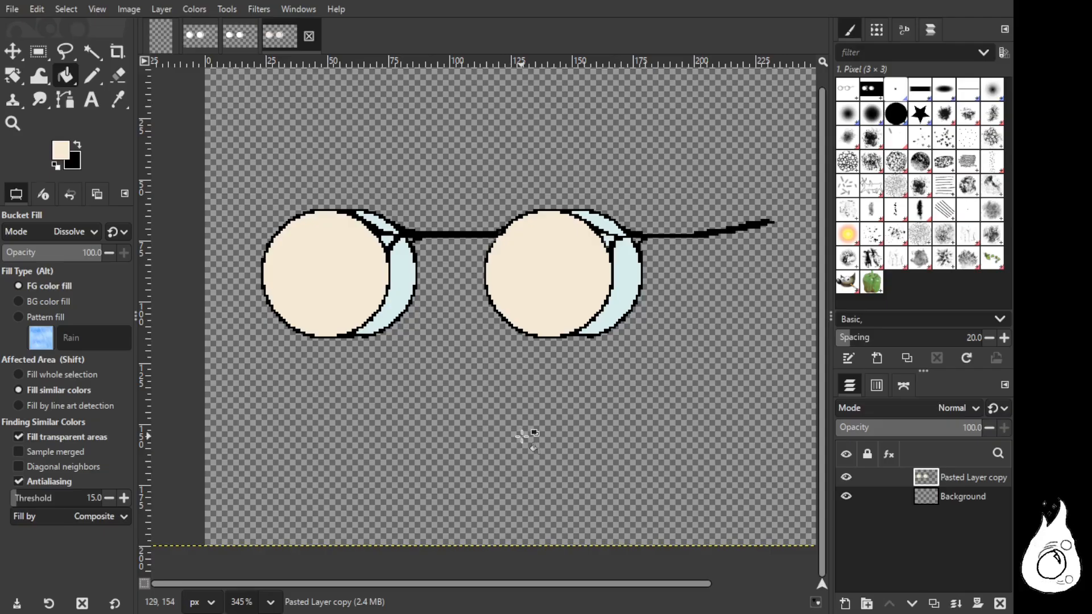
Step: In the other glasses copy, pencil a thin black, roughly horizontal line across the upper part of each white lens circle
left_click(240, 35)
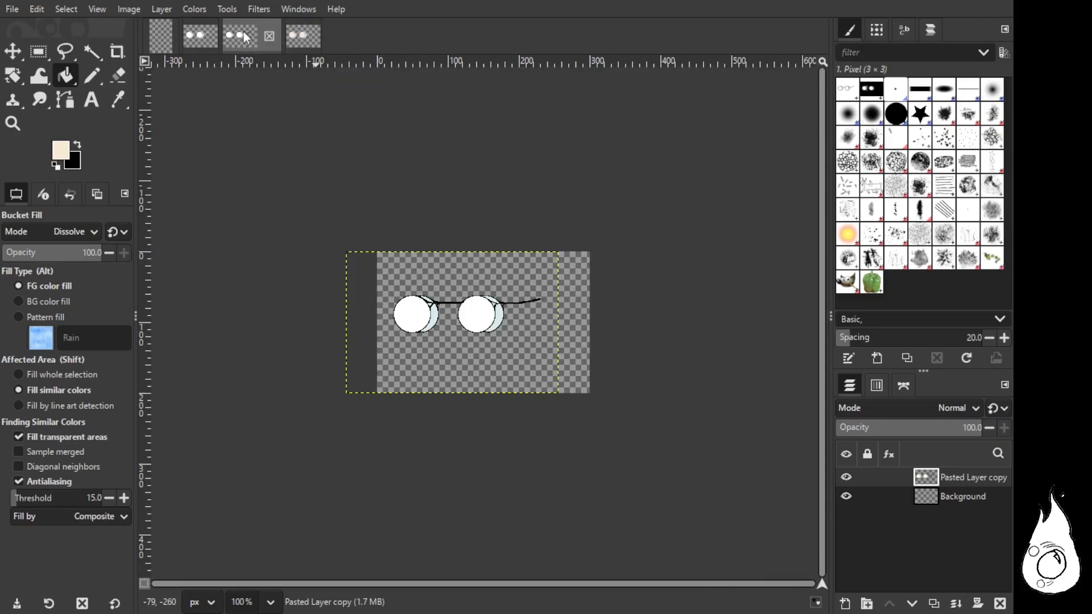
scroll(443, 332, "up", 3)
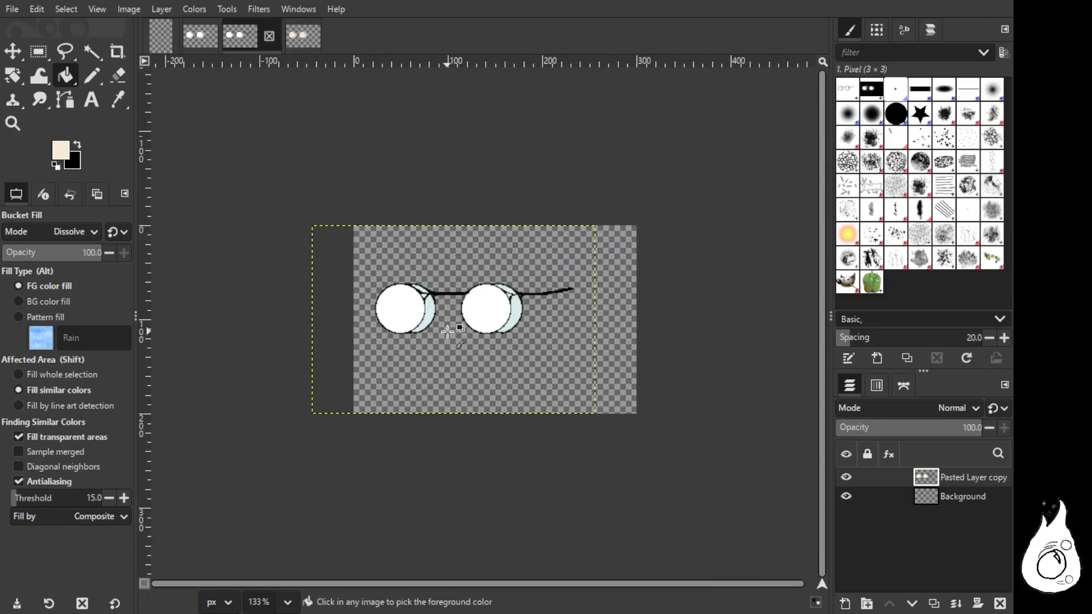
scroll(444, 332, "up", 2)
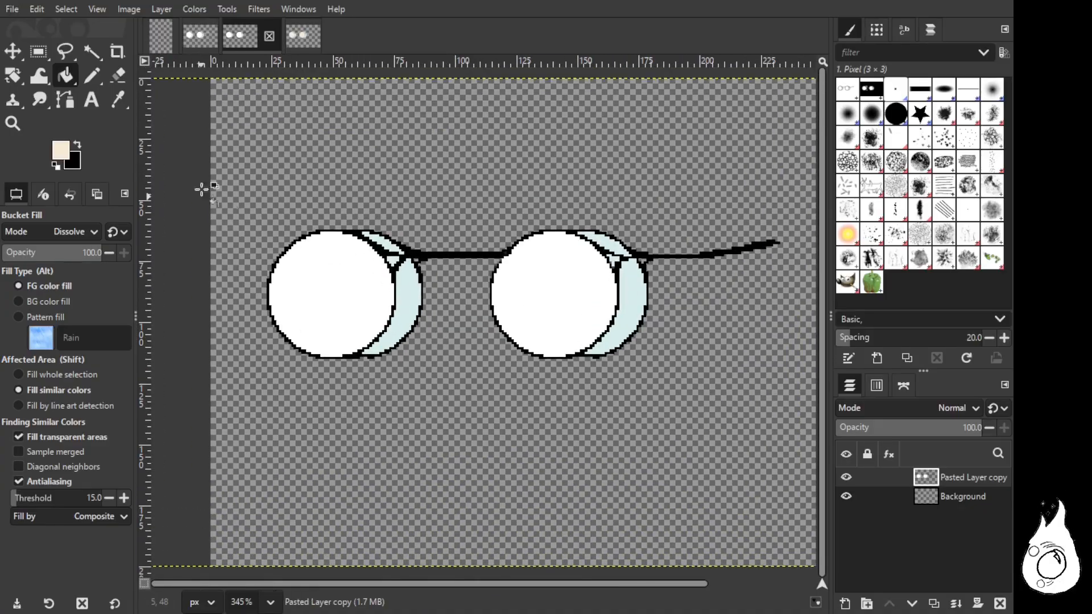
left_click(91, 76)
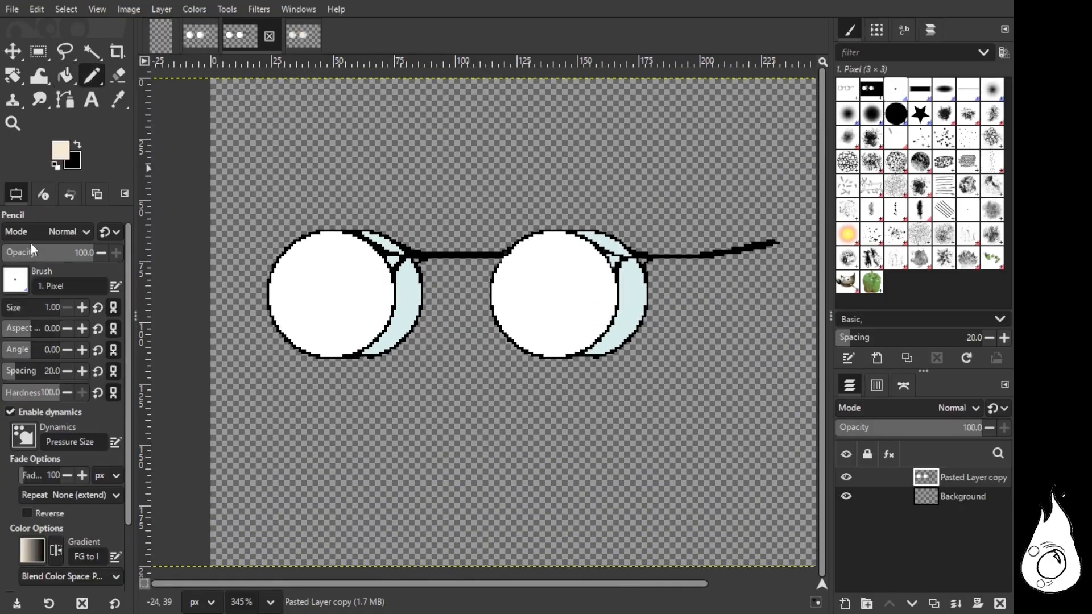
left_click(79, 148)
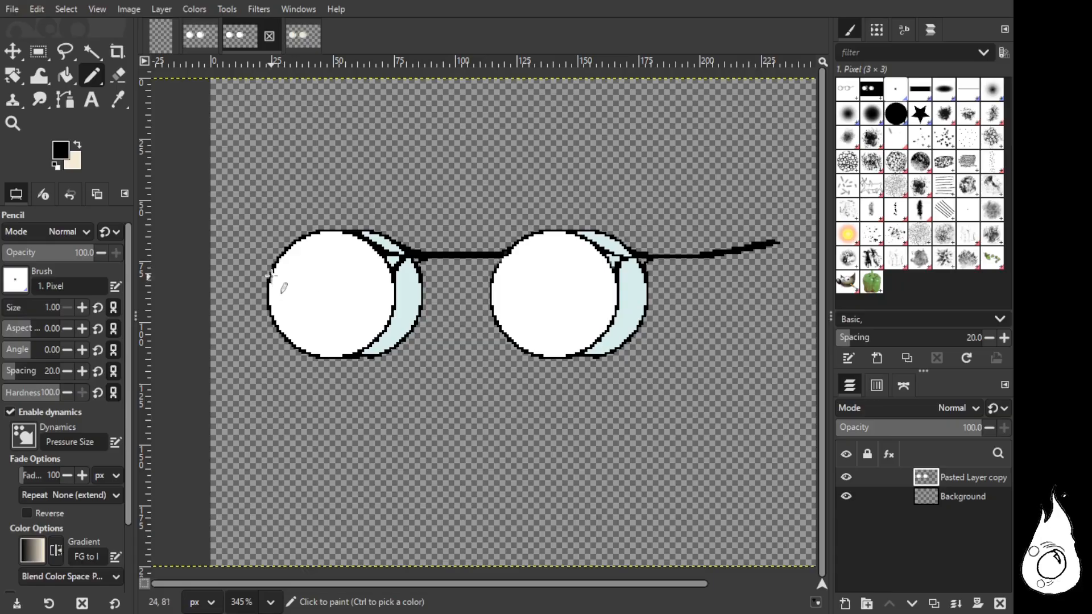
left_click_drag(274, 271, 391, 273)
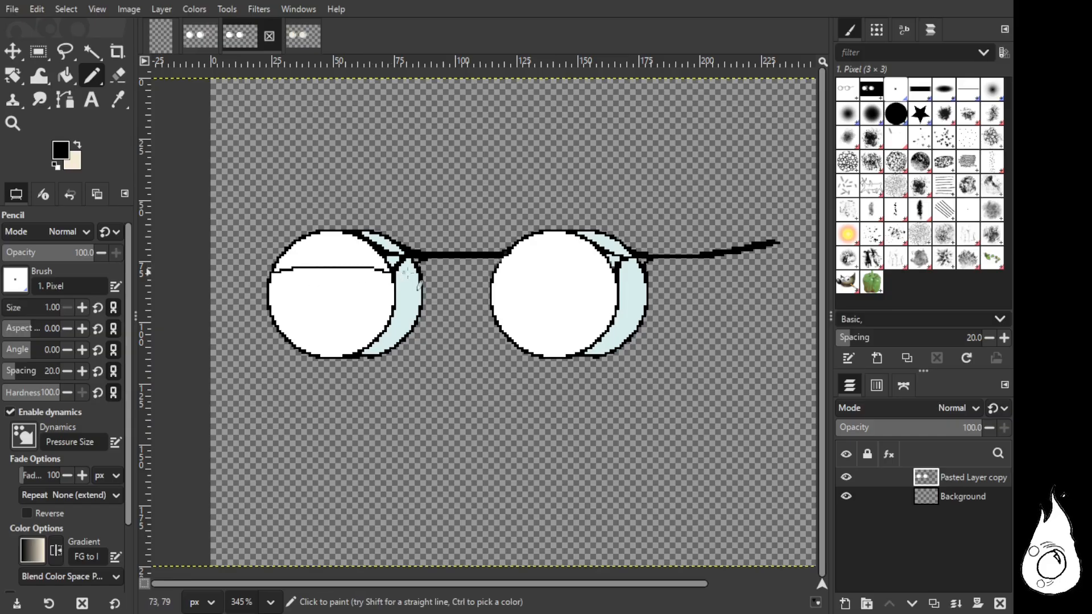
mouse_move(495, 275)
left_mouse_down()
mouse_move(563, 268)
mouse_move(615, 279)
left_mouse_up()
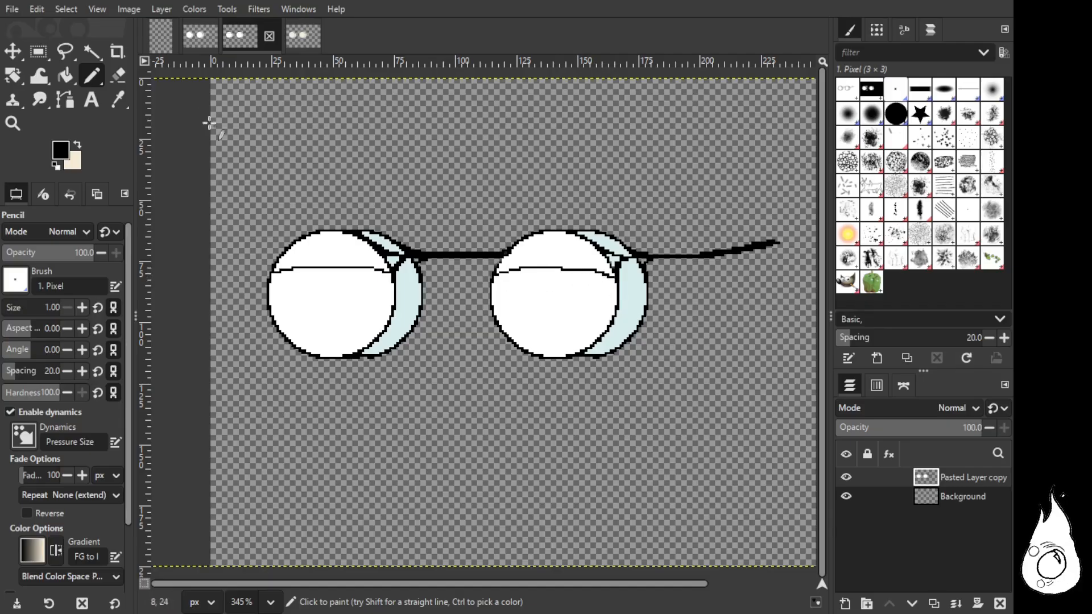
Step: Make cream the foreground colour again and bucket-fill the areas above the black lines in both lenses
left_click(77, 145)
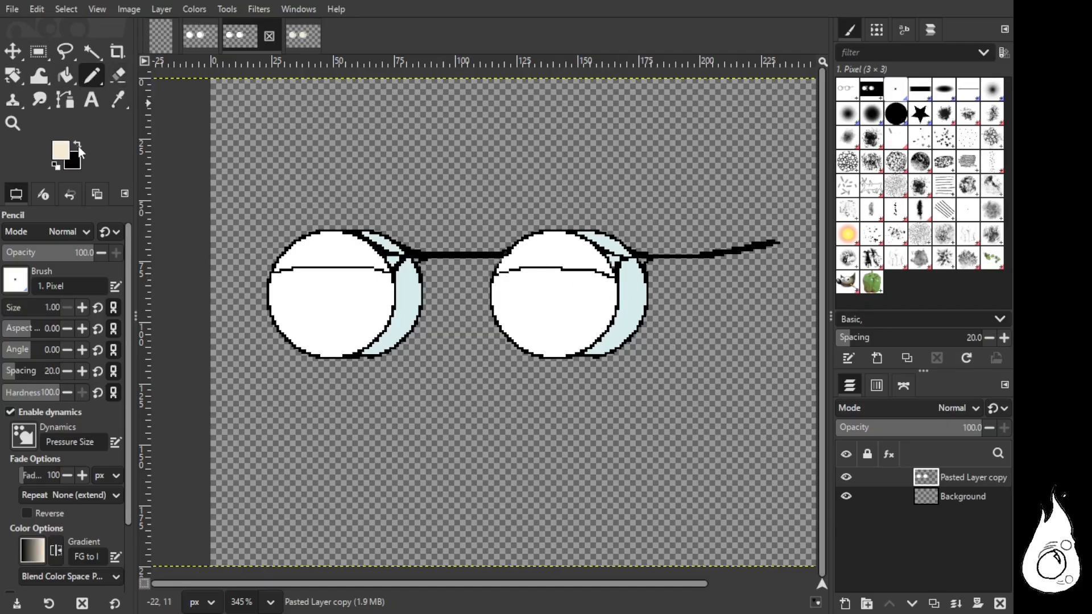
left_click(66, 75)
left_click(325, 245)
left_click(549, 251)
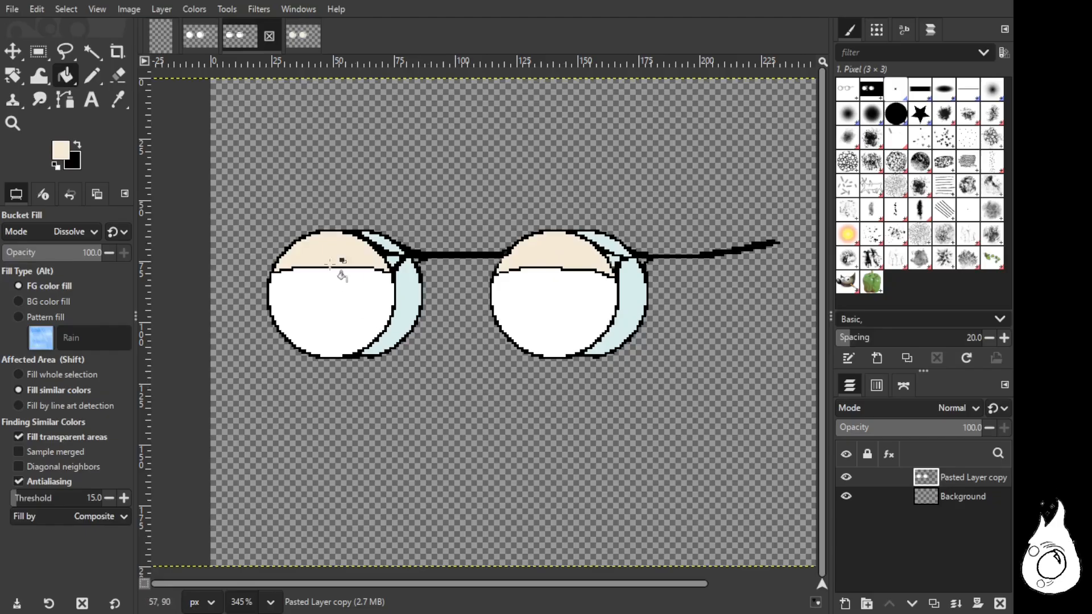
Step: Return to the glasses image with undivided white lenses and make black the foreground colour for the Pencil
left_click(206, 39)
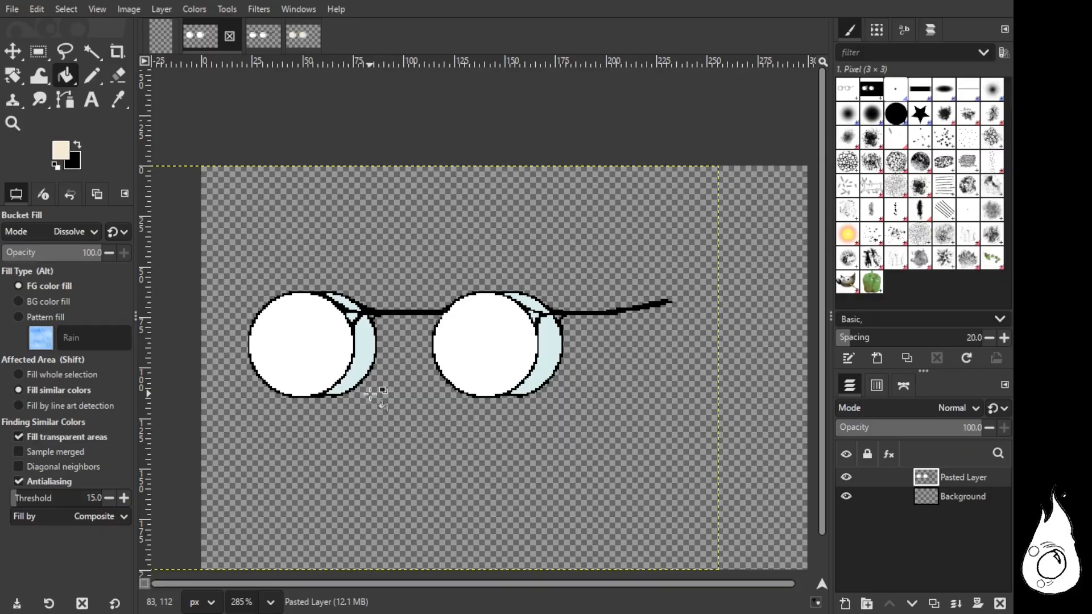
left_click(91, 75)
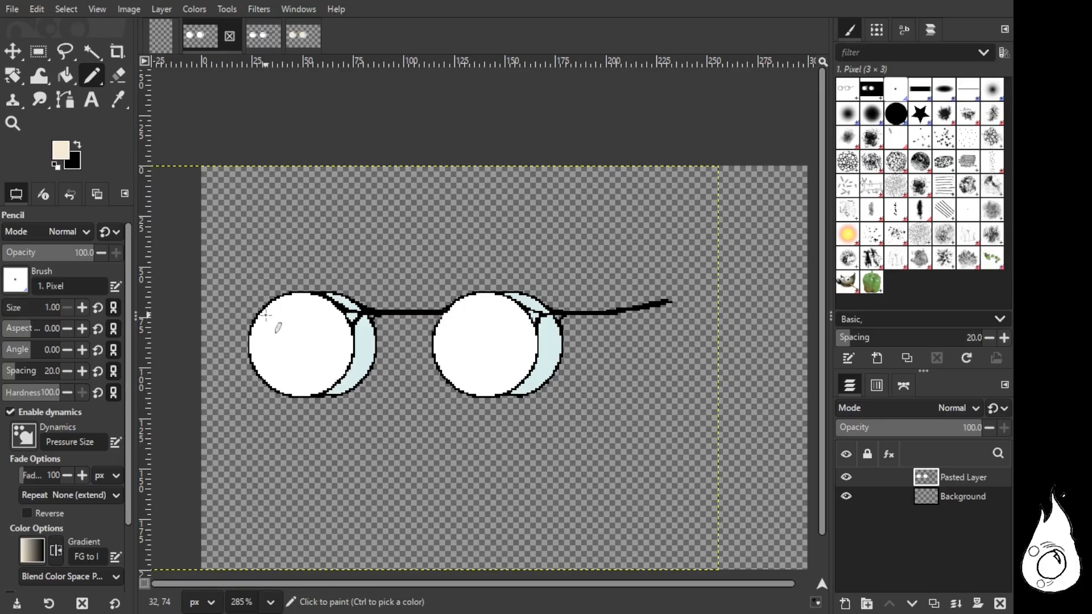
left_click_drag(262, 311, 299, 318)
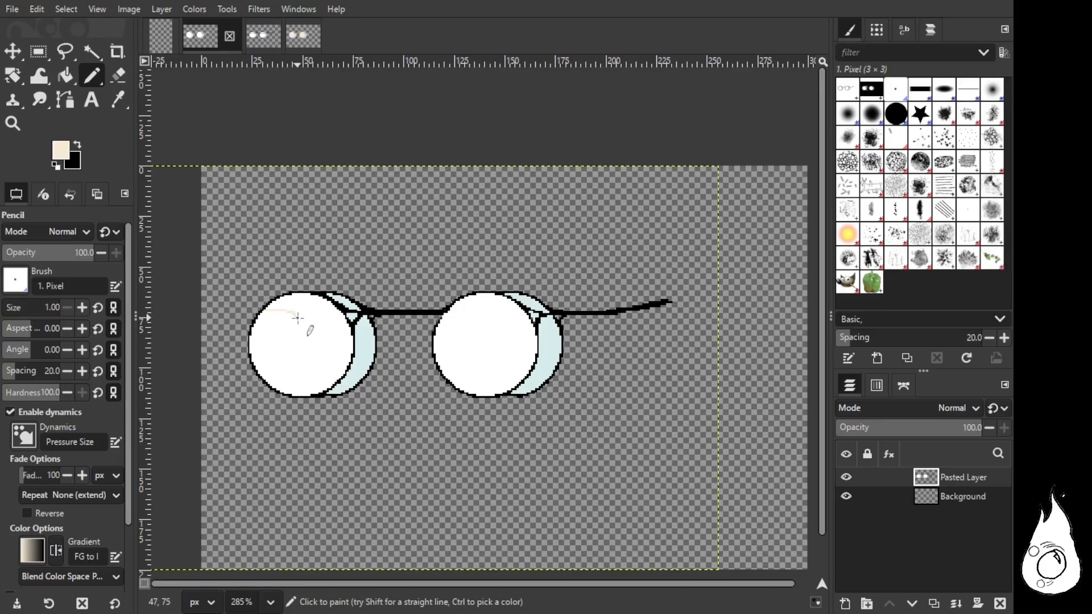
left_click(77, 145)
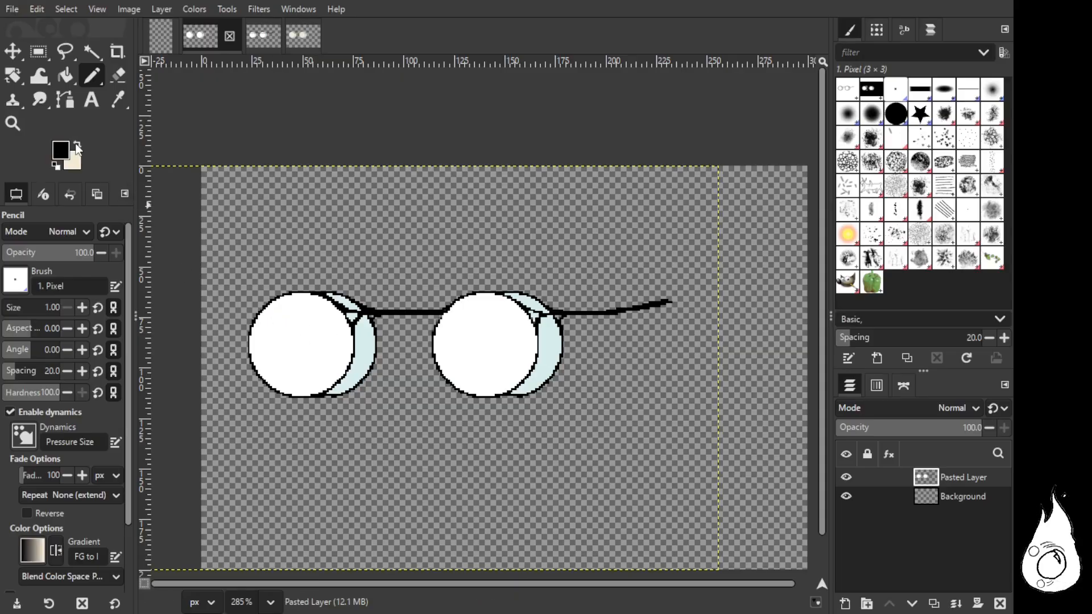
Step: Try to pencil a thin black curve across the left lens from its upper-left edge down to its lower right, undoing each attempt
mouse_move(261, 312)
left_mouse_down()
mouse_move(305, 312)
mouse_move(317, 342)
left_mouse_up()
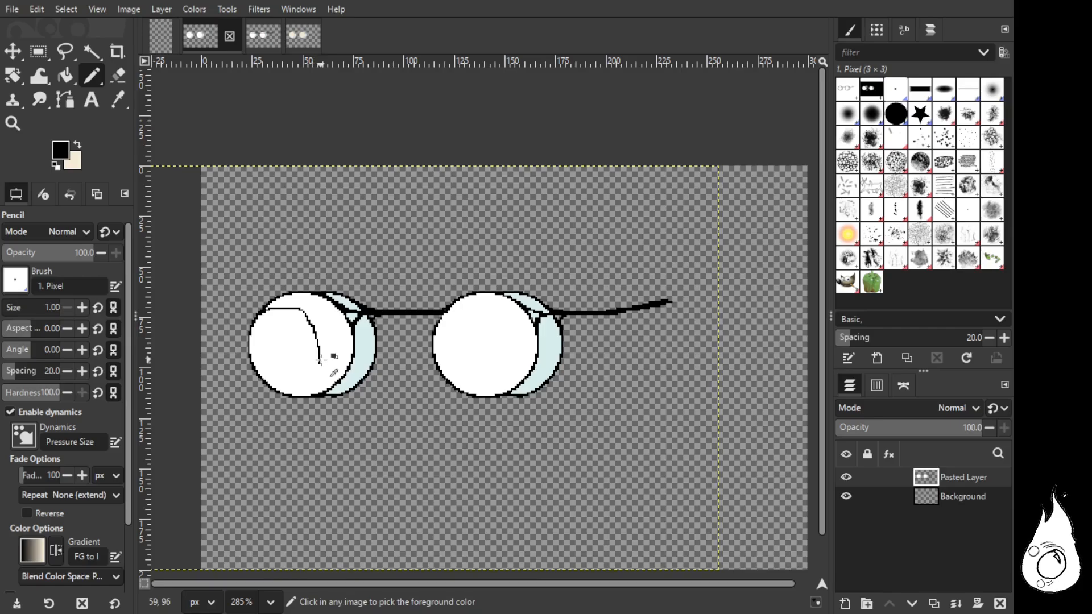
key("ctrl+z")
mouse_move(263, 310)
left_mouse_down()
mouse_move(303, 312)
mouse_move(322, 340)
mouse_move(320, 384)
left_mouse_up()
key("ctrl+z")
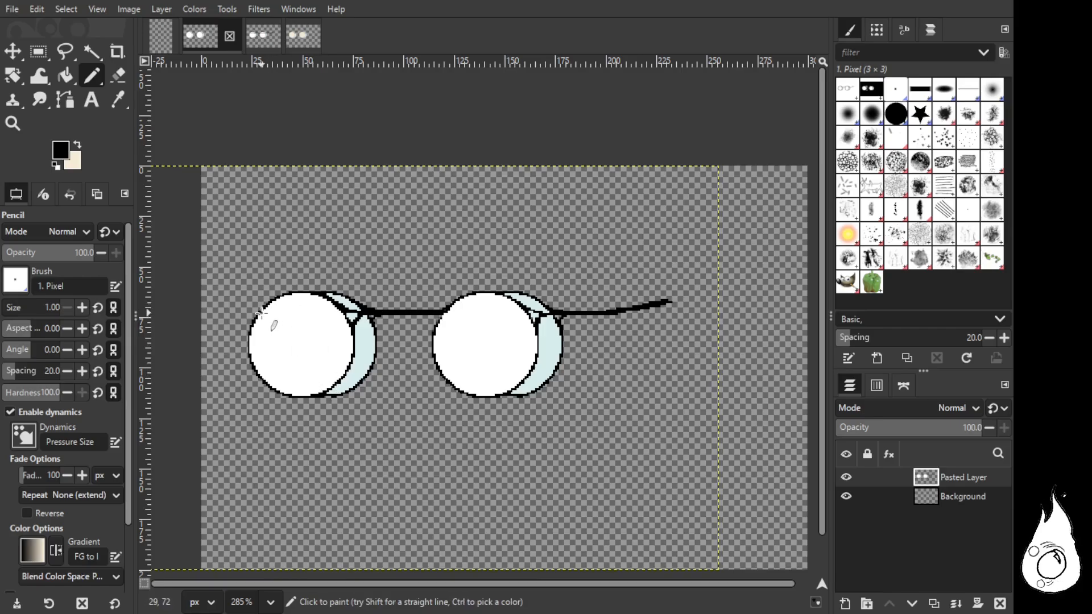
mouse_move(269, 308)
left_mouse_down()
mouse_move(306, 314)
mouse_move(323, 340)
mouse_move(323, 390)
mouse_move(315, 395)
mouse_move(320, 341)
mouse_move(296, 314)
mouse_move(262, 309)
left_mouse_up()
key("ctrl+z")
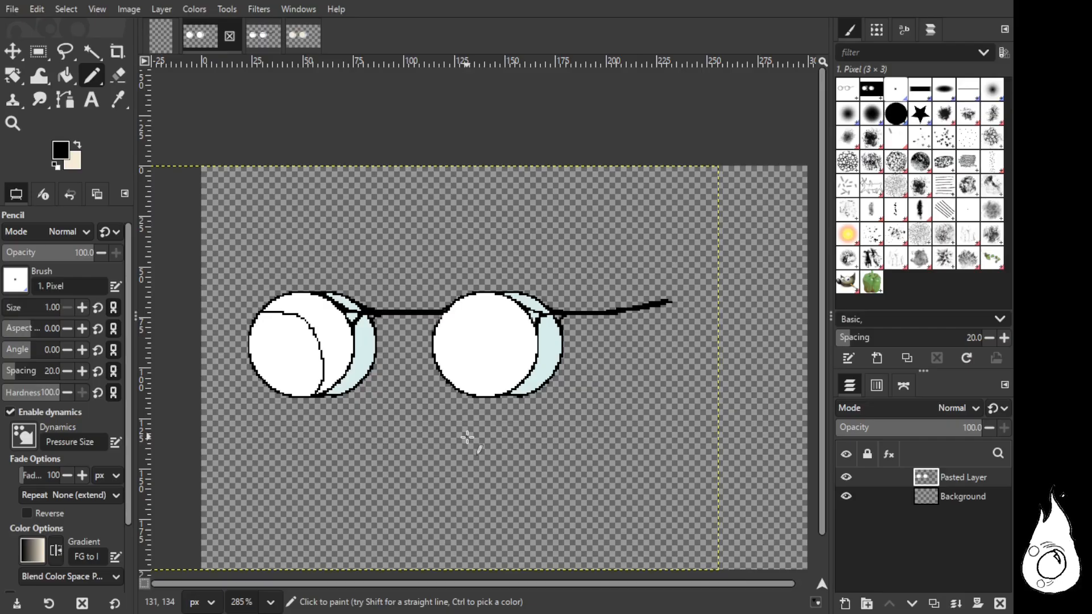
key("ctrl+z")
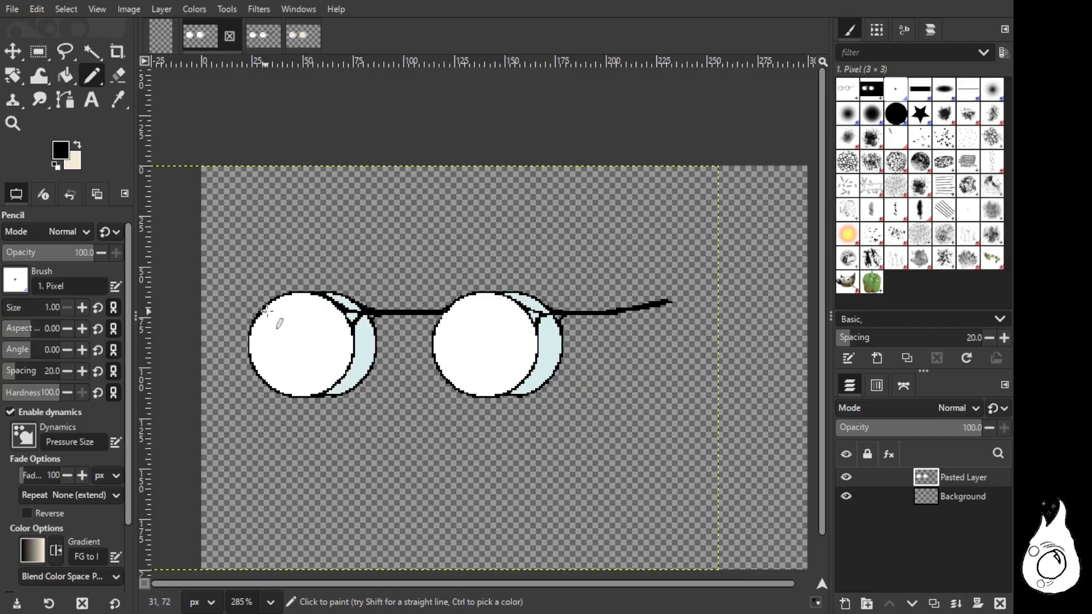
mouse_move(268, 310)
left_mouse_down()
mouse_move(315, 320)
mouse_move(320, 387)
left_mouse_up()
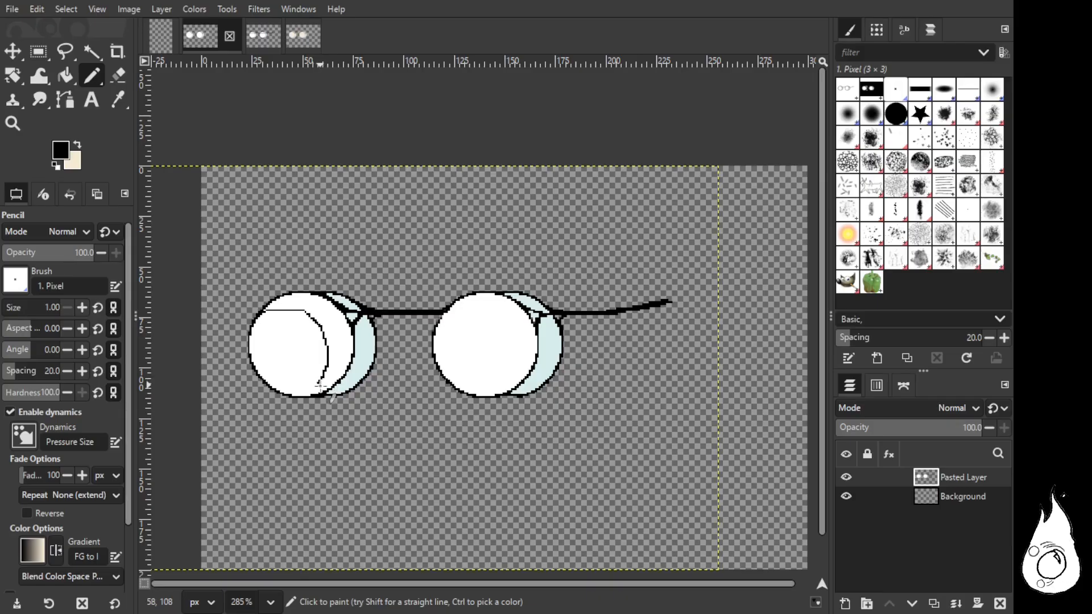
key("ctrl+z")
mouse_move(277, 320)
left_mouse_down()
mouse_move(275, 329)
mouse_move(325, 341)
mouse_move(322, 383)
left_mouse_up()
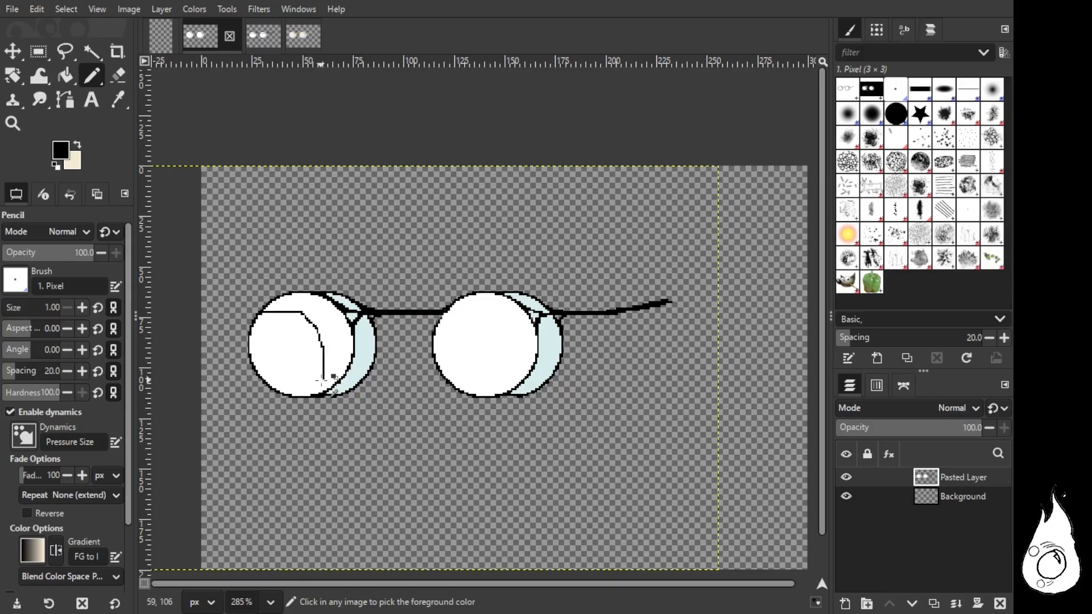
key("ctrl+z")
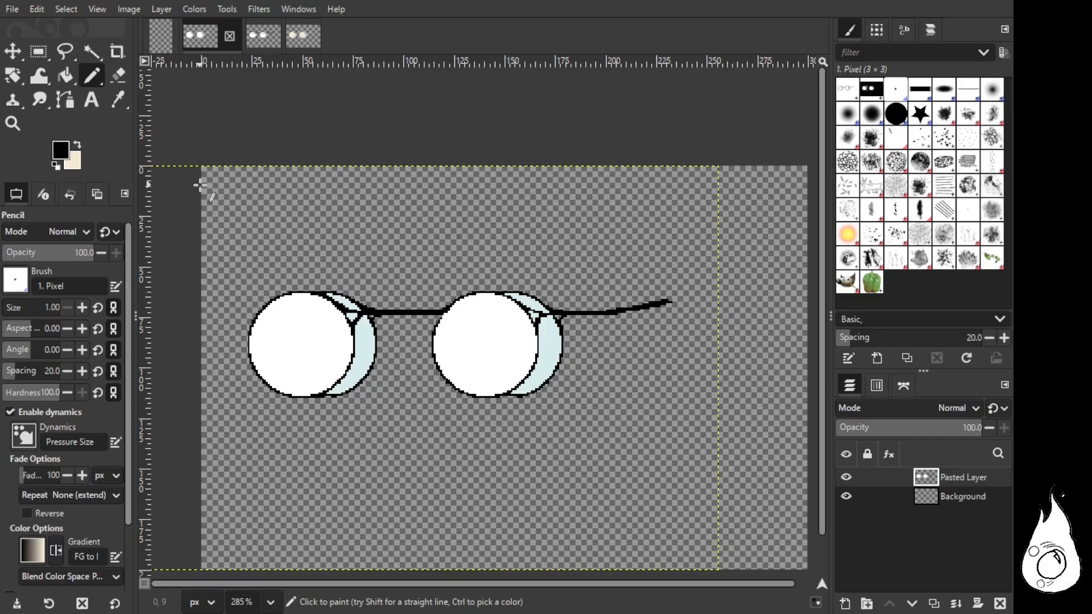
Step: Choose the 2. Hardness 100 brush for the Pencil and set its gradient blend color space to Linear RGB
left_click(896, 113)
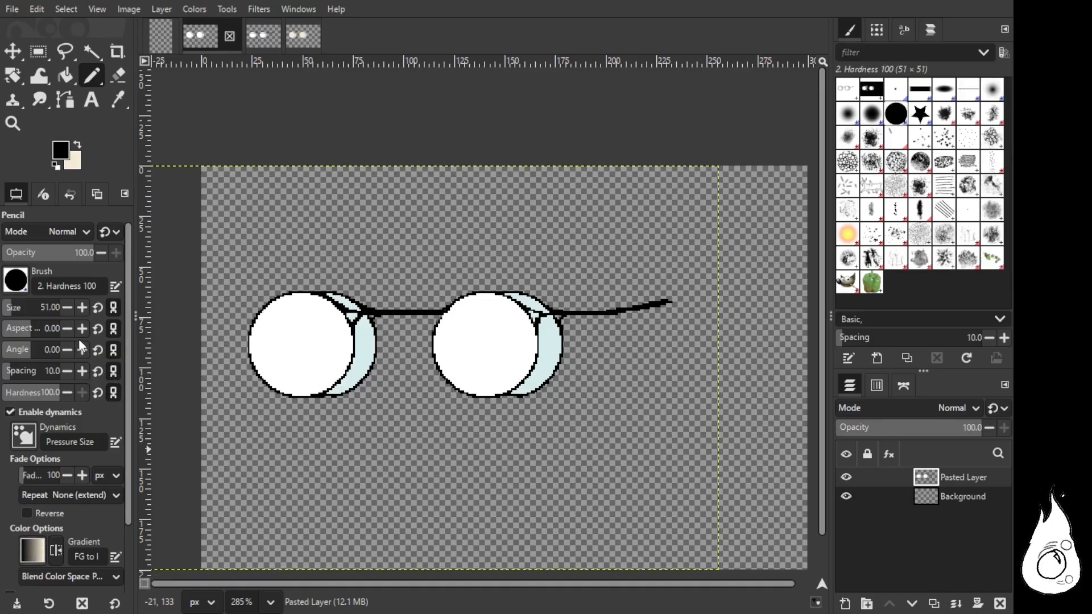
scroll(101, 530, "down", 3)
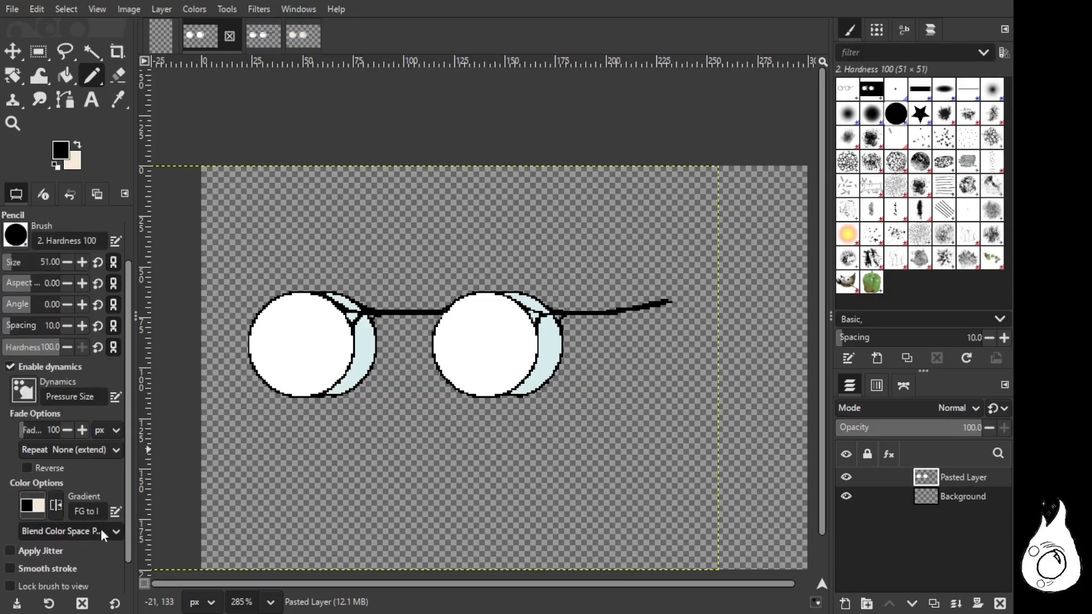
left_click(112, 531)
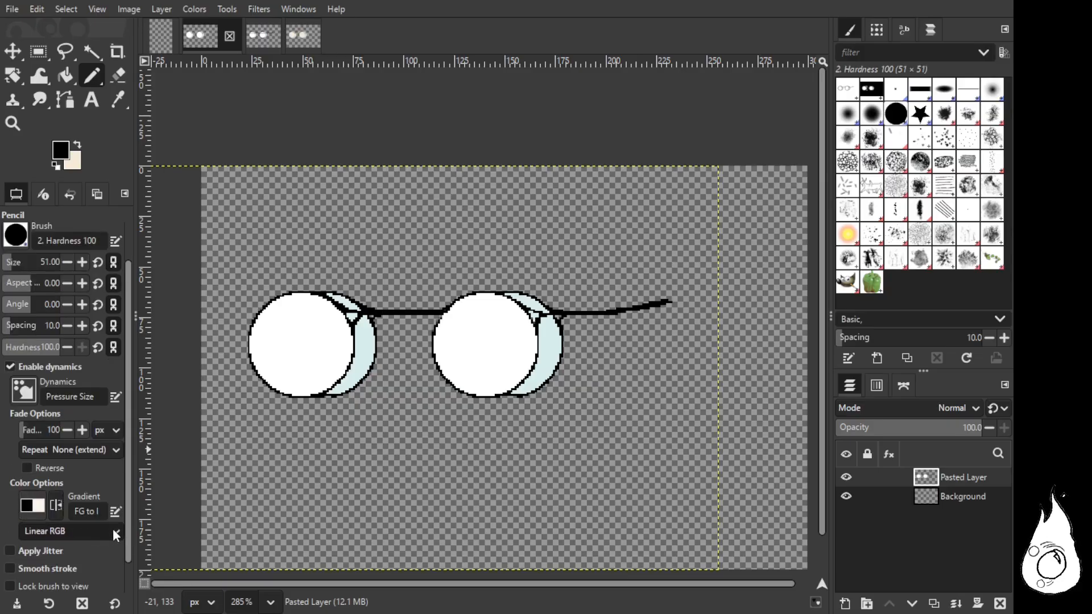
left_click(112, 528)
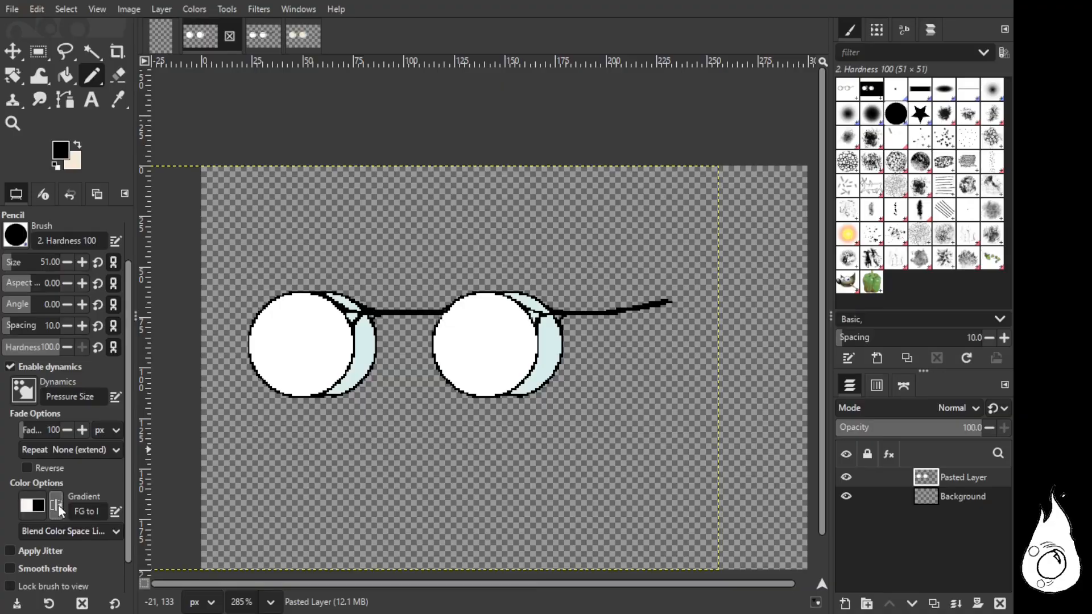
Step: Try a black Hardness 100 dab and a Sparks brush stroke on the left lens, undoing each
left_click(266, 365)
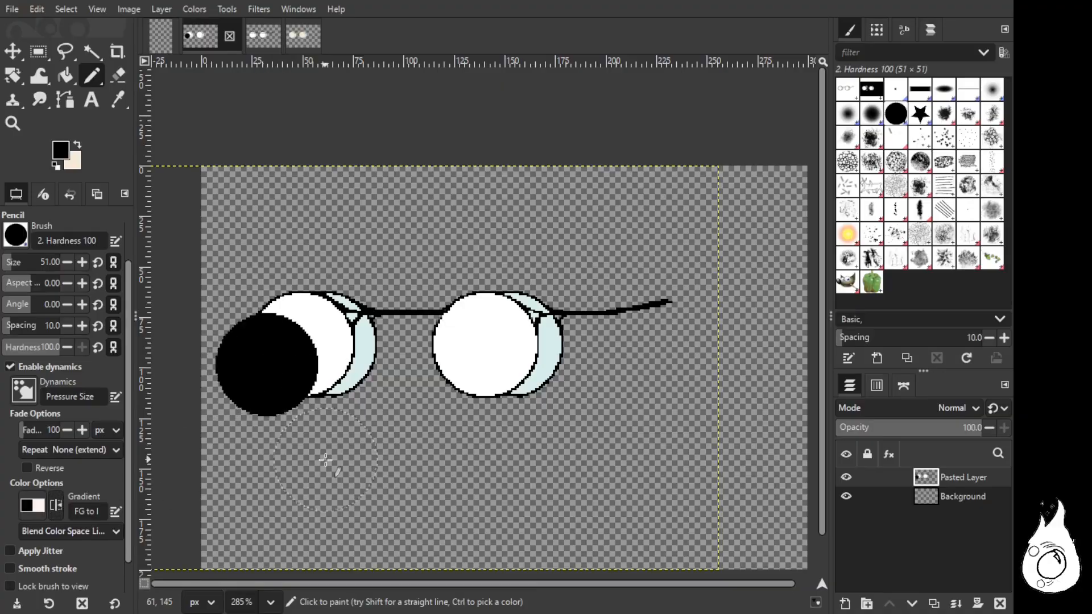
key("ctrl+z")
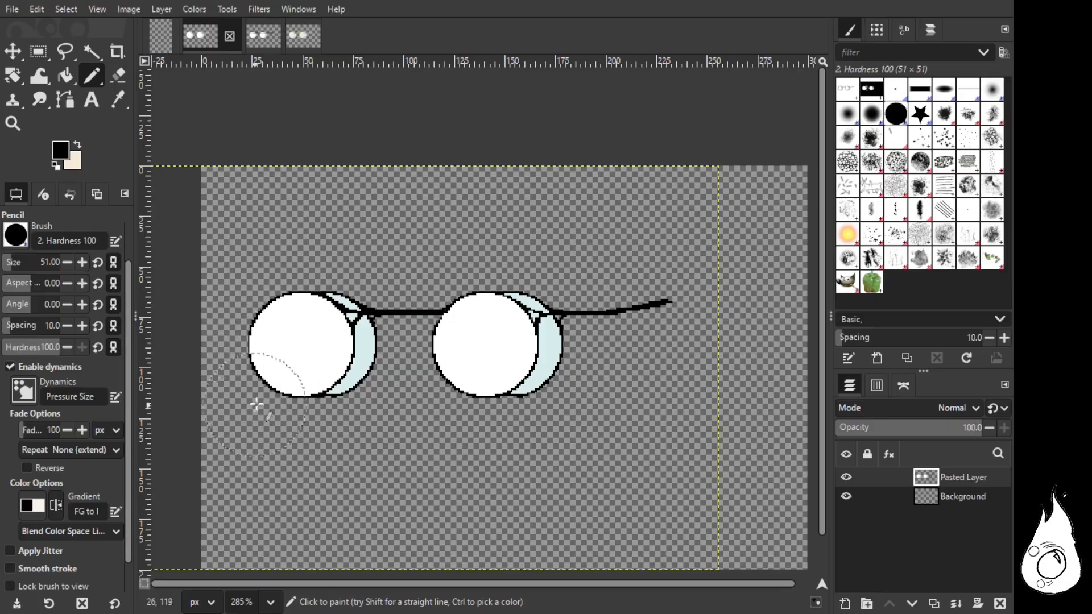
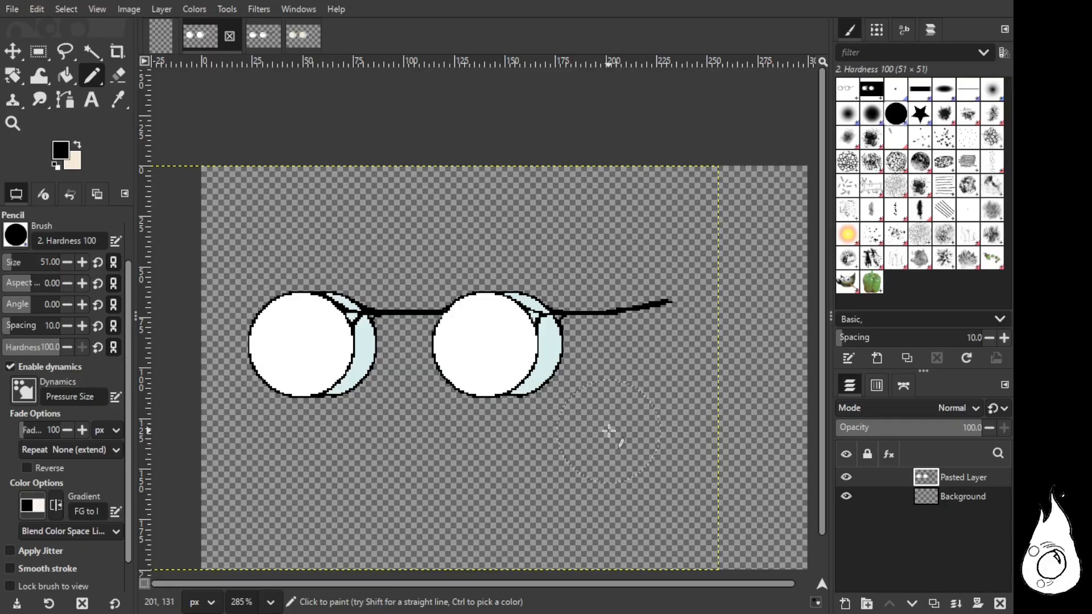
left_click(847, 234)
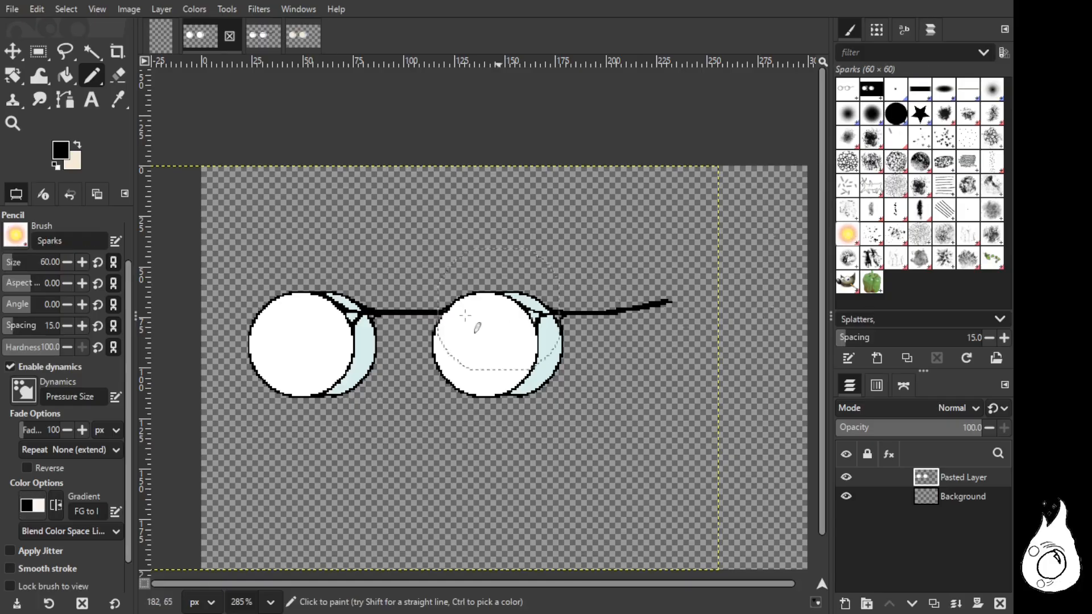
left_click_drag(265, 355, 310, 388)
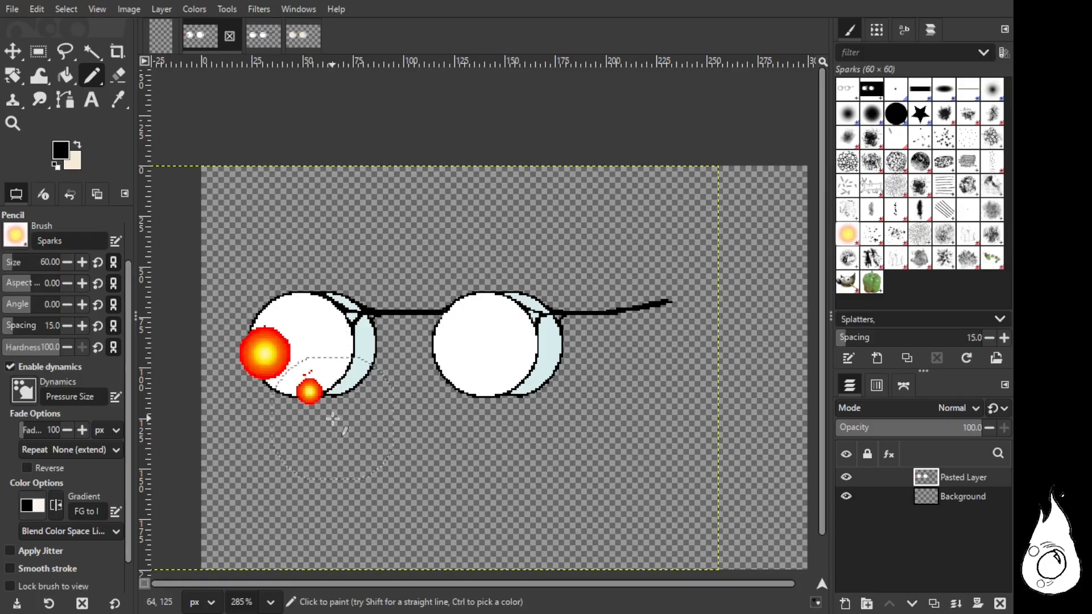
key("ctrl+z")
Step: Choose the 2. Hardness 050 brush and try a black Pencil dab on the left lens, undoing the dab
left_click(841, 106)
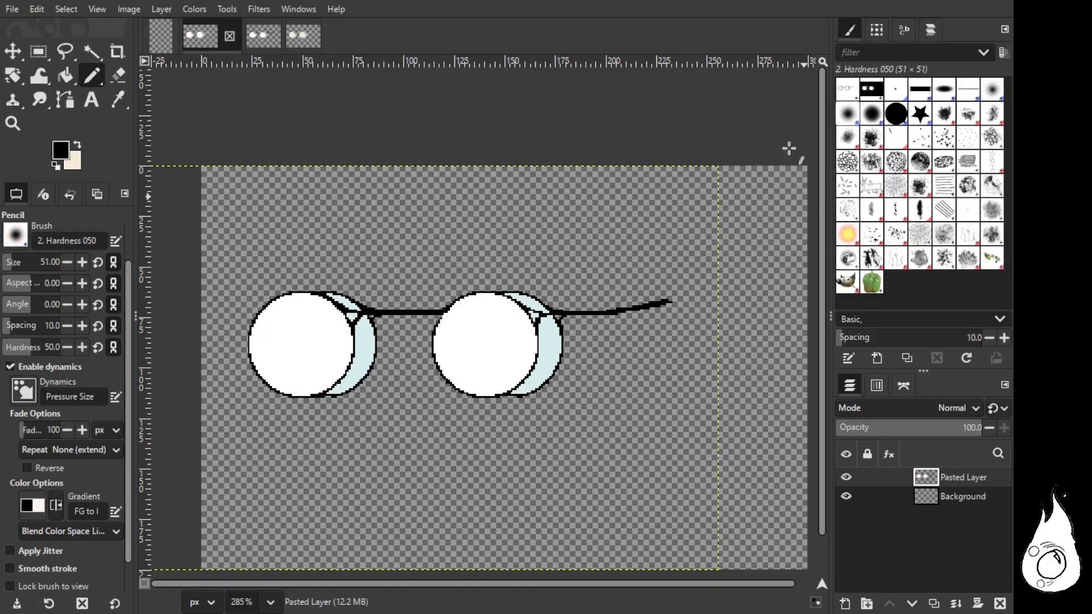
left_click(277, 363)
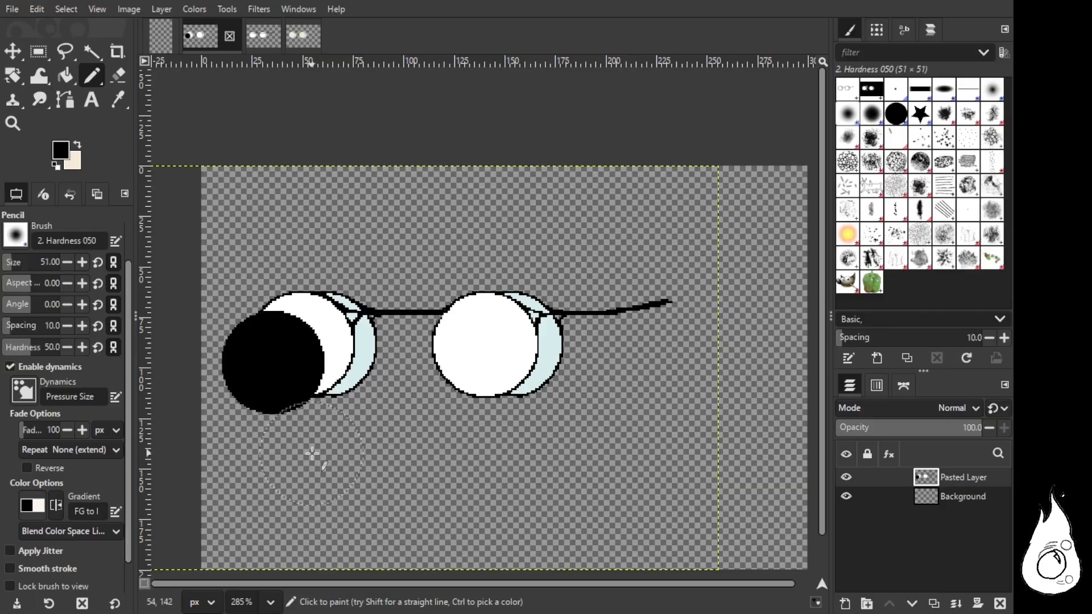
key("ctrl+z")
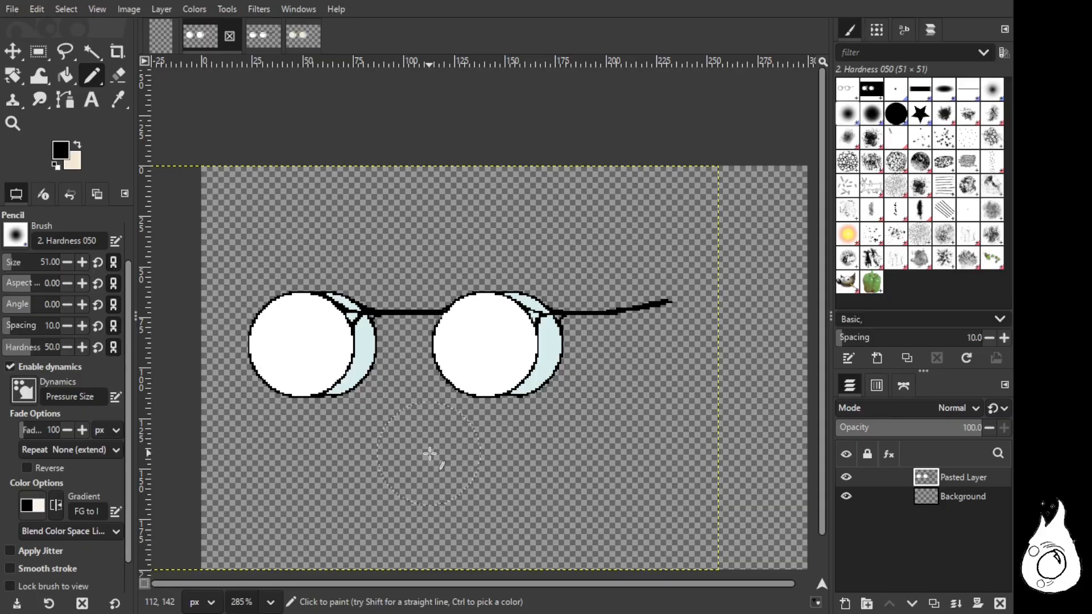
Step: Set the Eraser's size to 49 and erase softly at the centre of the left lens with two dabs
left_click(118, 75)
left_click(70, 78)
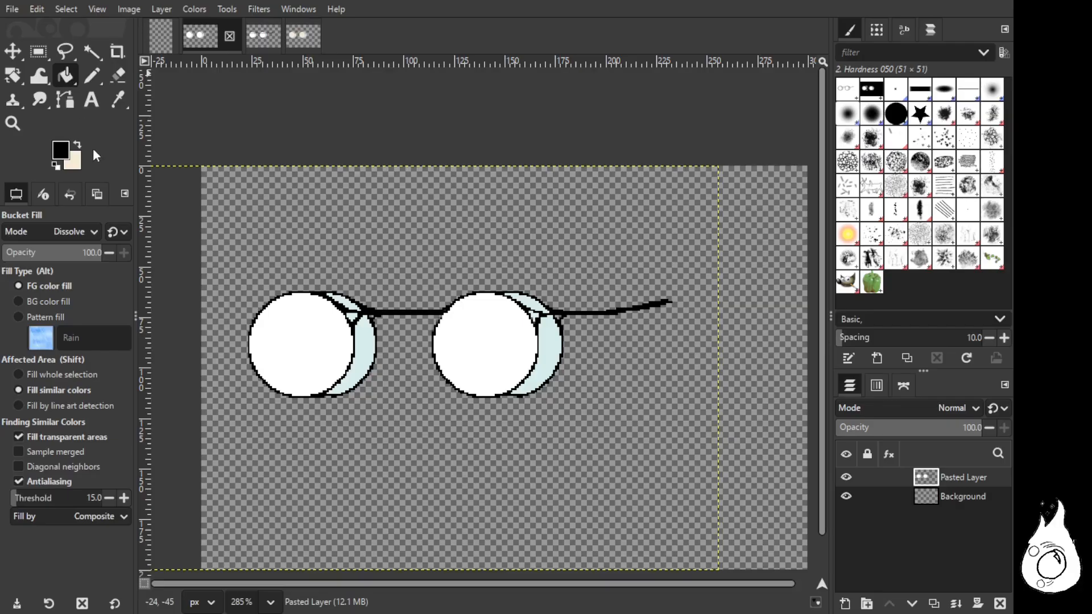
left_click(124, 74)
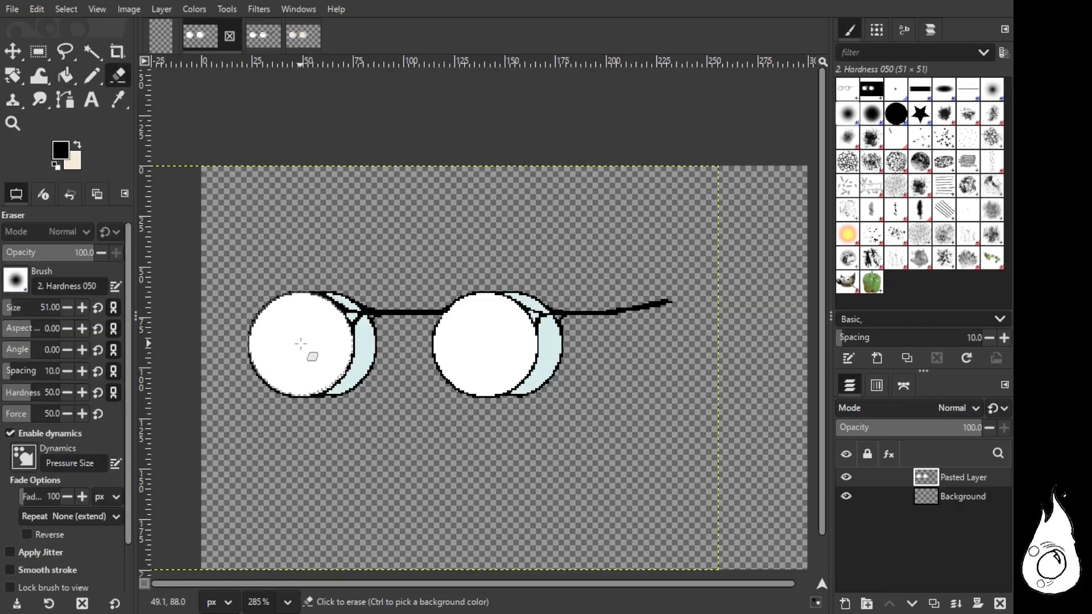
left_click(67, 308)
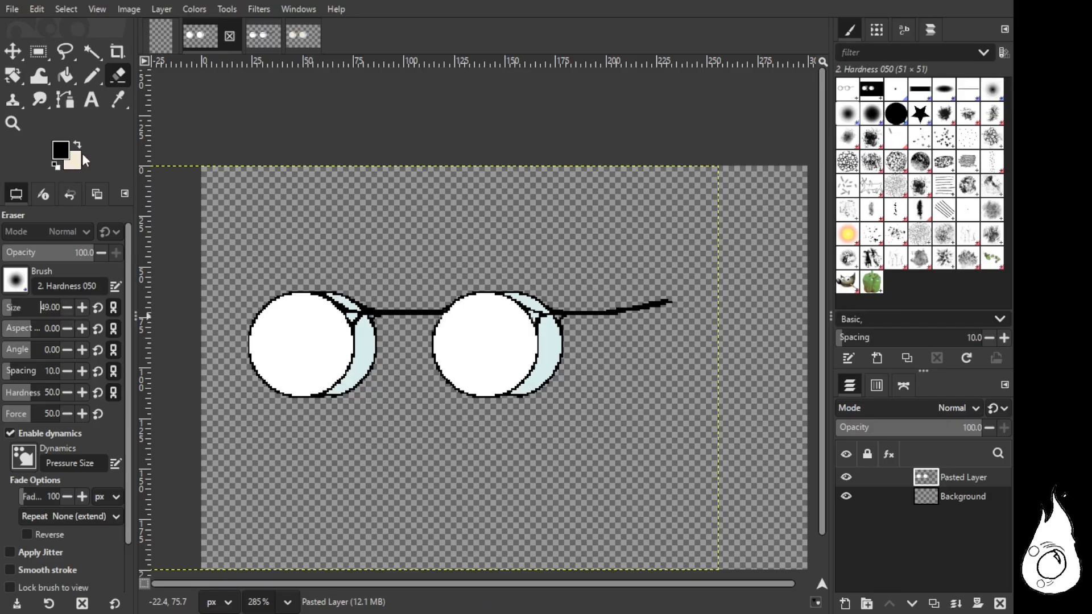
left_click(300, 346)
left_click(301, 345)
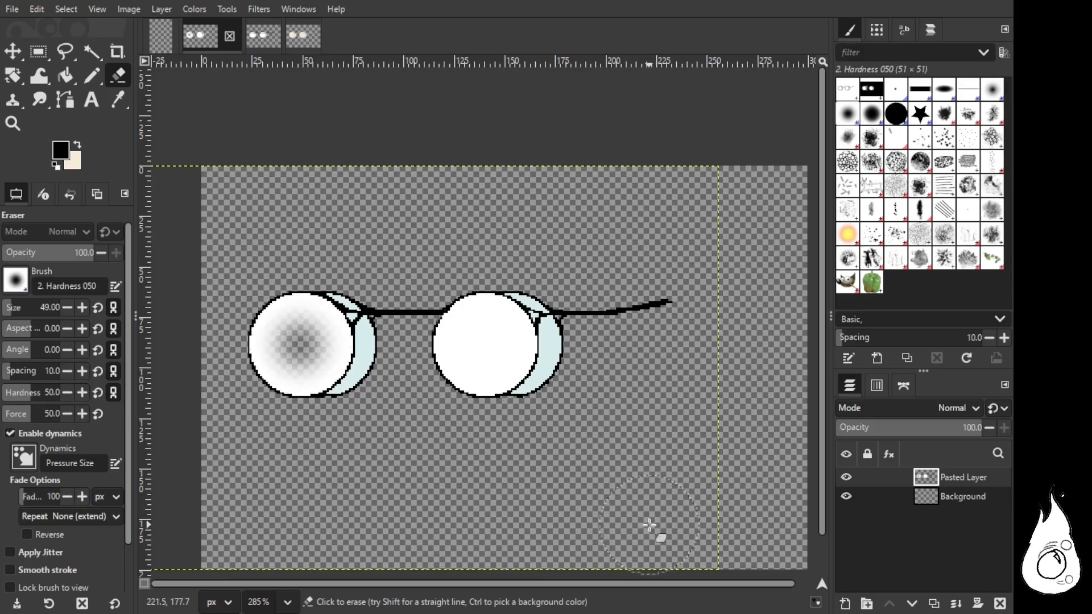
Step: Softly erase the centres of both lenses with the 2. Hardness 050 brush, raising the eraser size to 51 and then 52
left_click(485, 346)
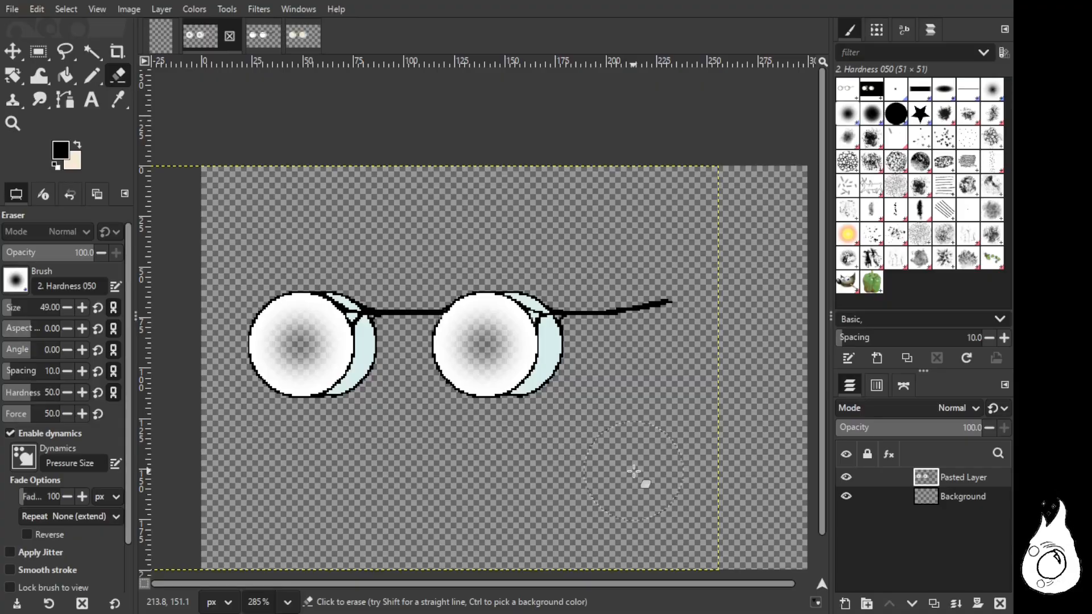
left_click(82, 307)
left_click(81, 308)
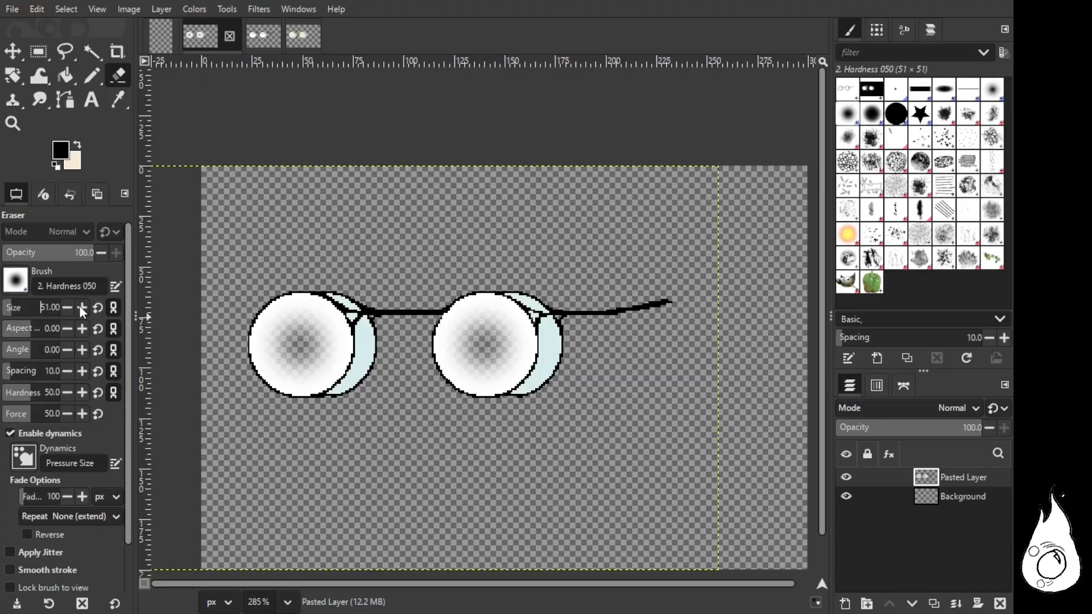
left_click(301, 344)
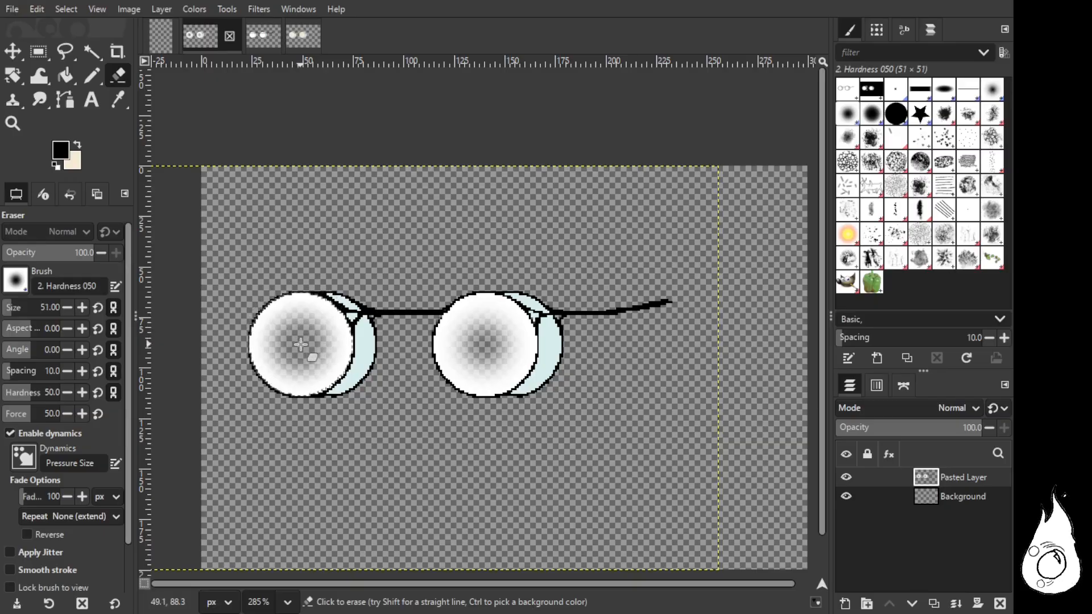
left_click(82, 308)
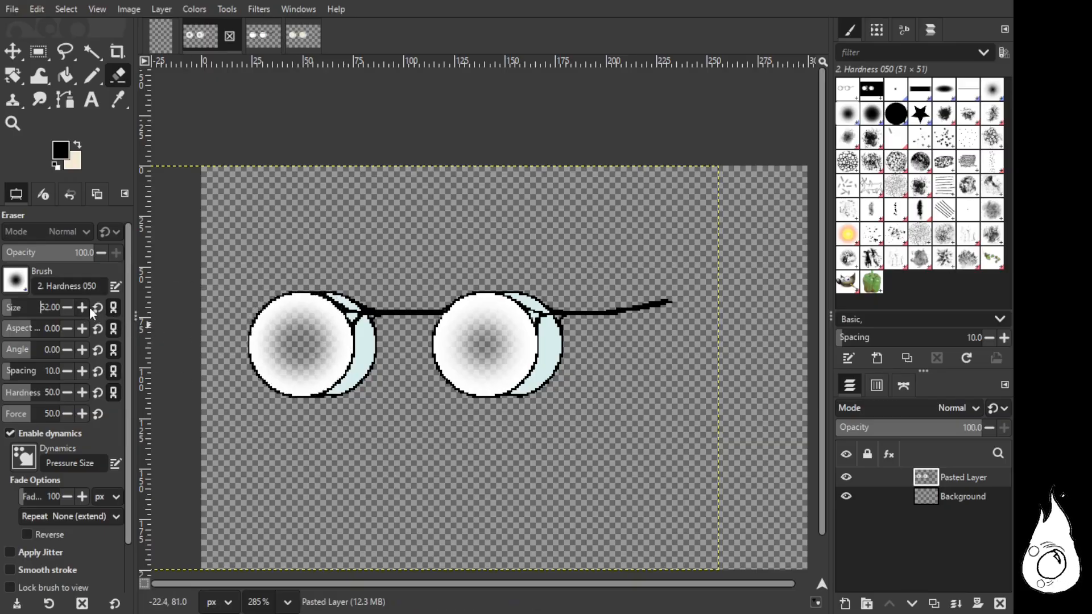
left_click(301, 346)
left_click(486, 347)
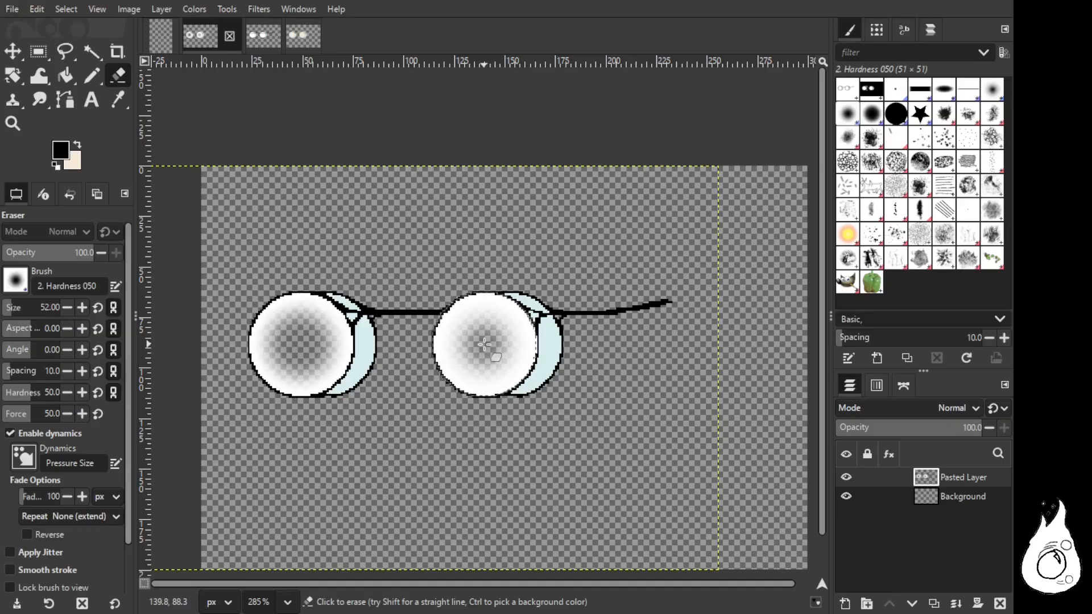
left_click(485, 345)
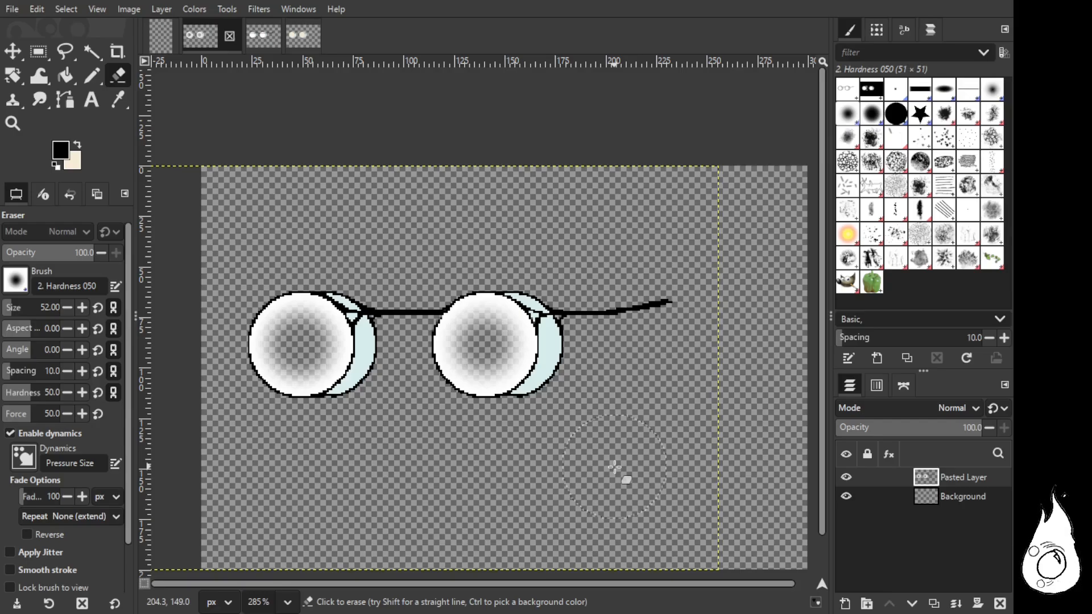
Step: Set the eraser size to 55 and erase repeatedly around the centres of both lenses to widen their transparent areas
left_click(83, 308)
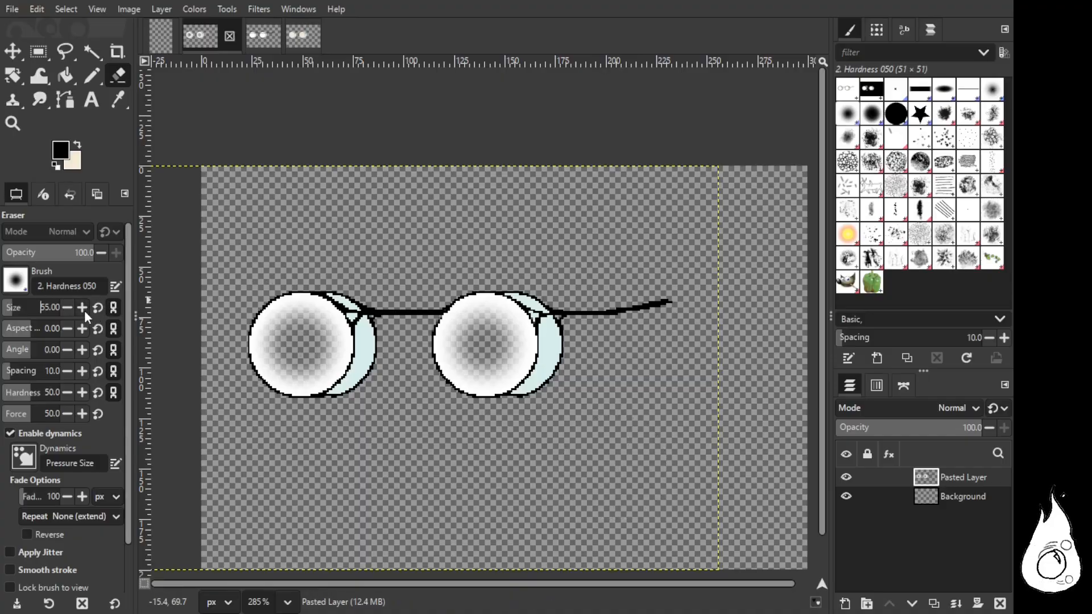
left_click(300, 345)
left_click(299, 345)
left_click(299, 348)
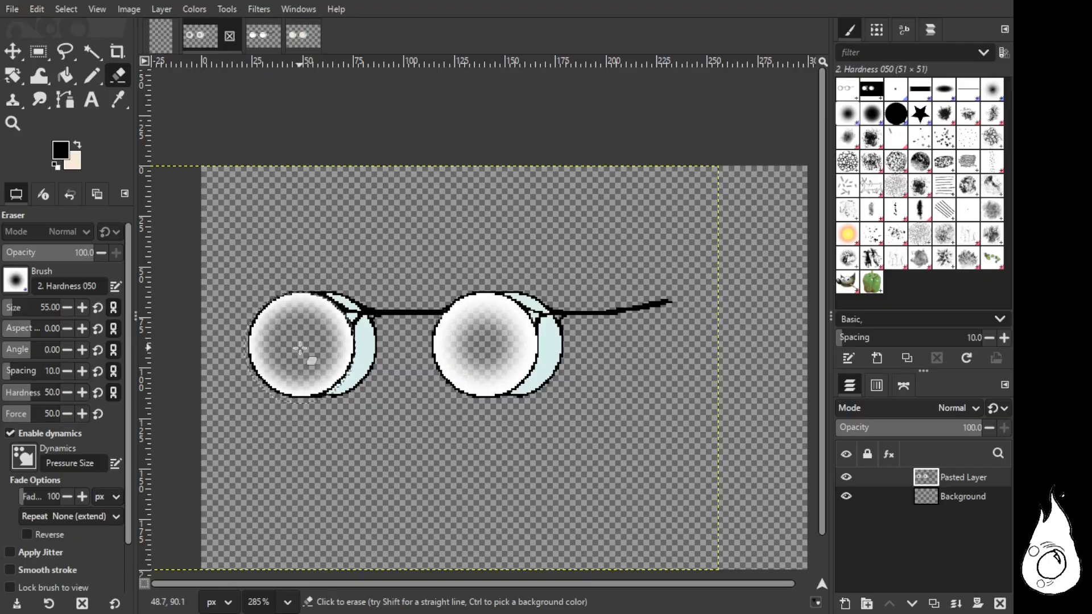
left_click(303, 345)
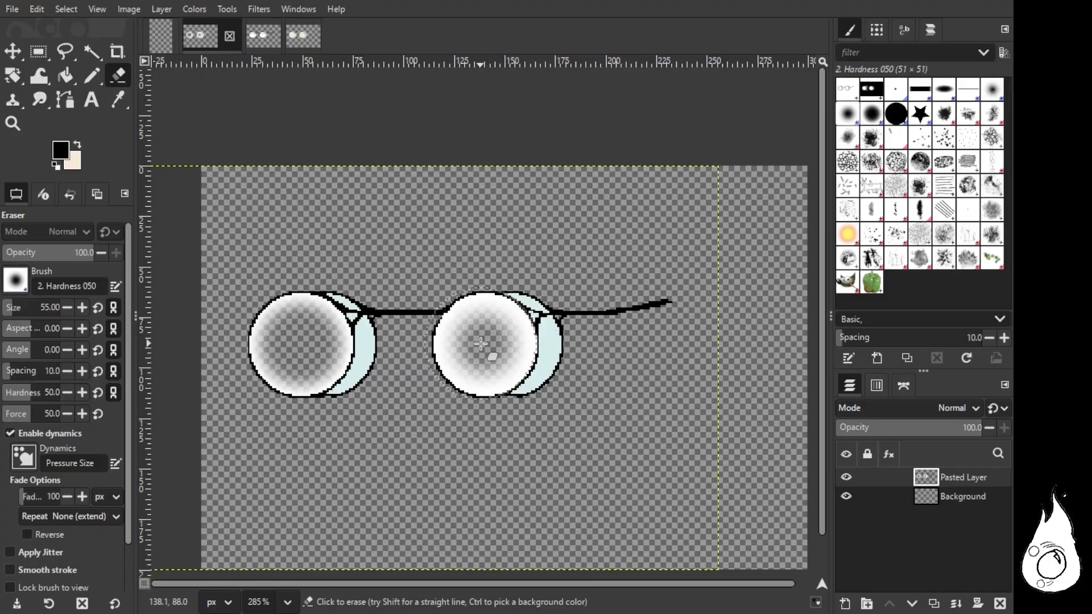
left_click(482, 343)
left_click(484, 344)
left_click(486, 343)
left_click(488, 342)
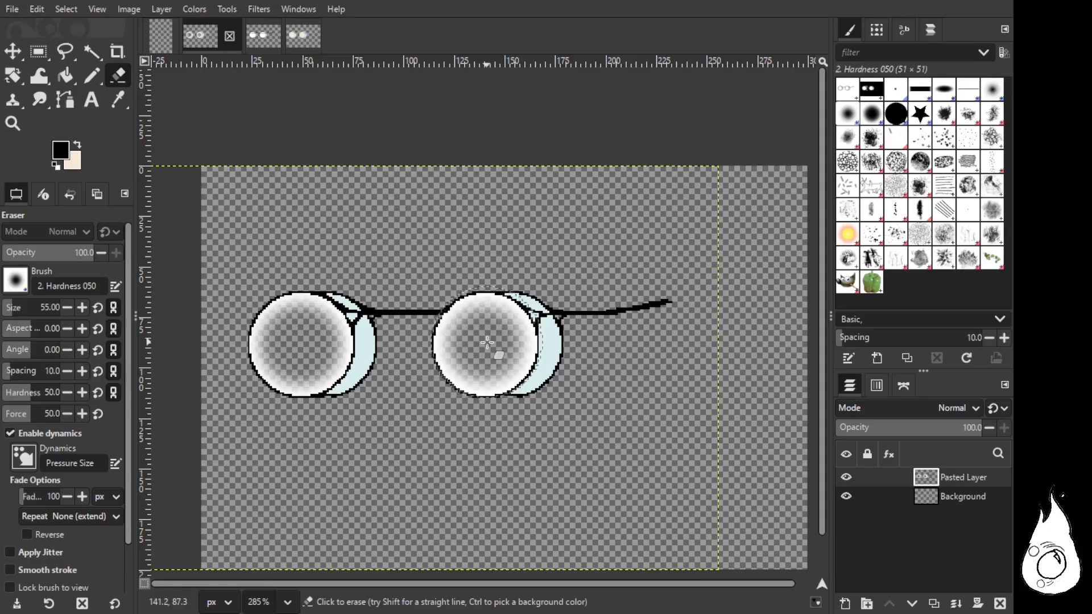
left_click(490, 346)
left_click(482, 348)
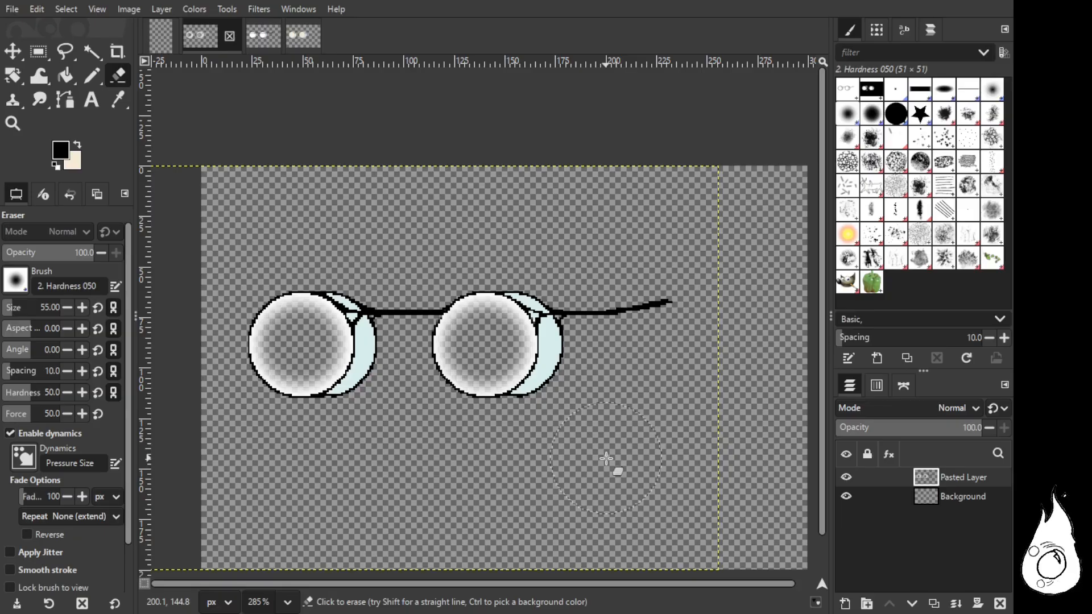
Step: In the half-closed-eyelid glasses image, sample the white of the lens and fill both beige eyelid areas with it
left_click(263, 35)
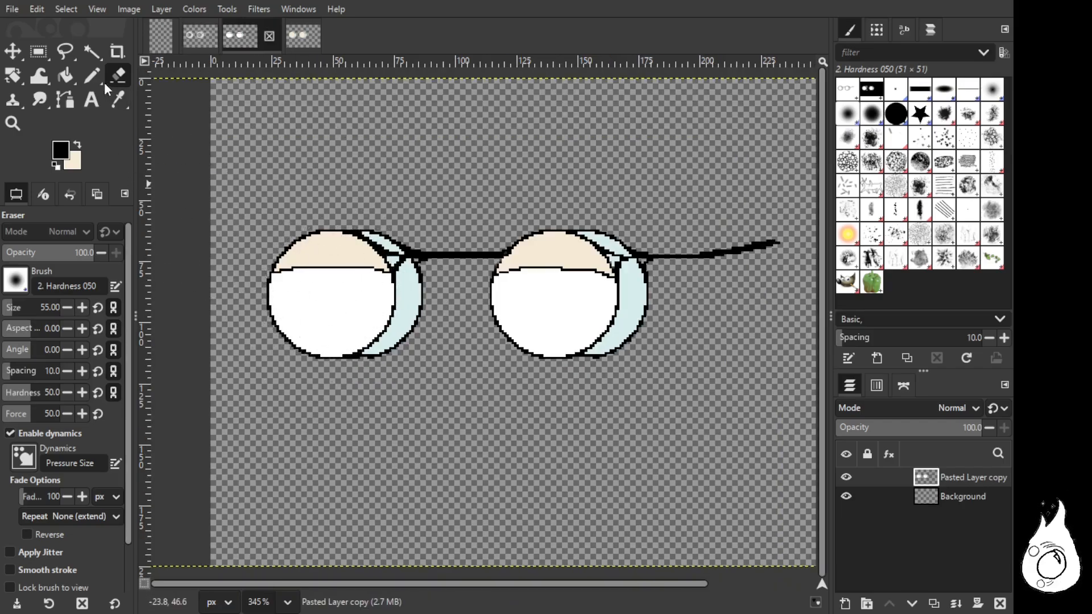
left_click(66, 77)
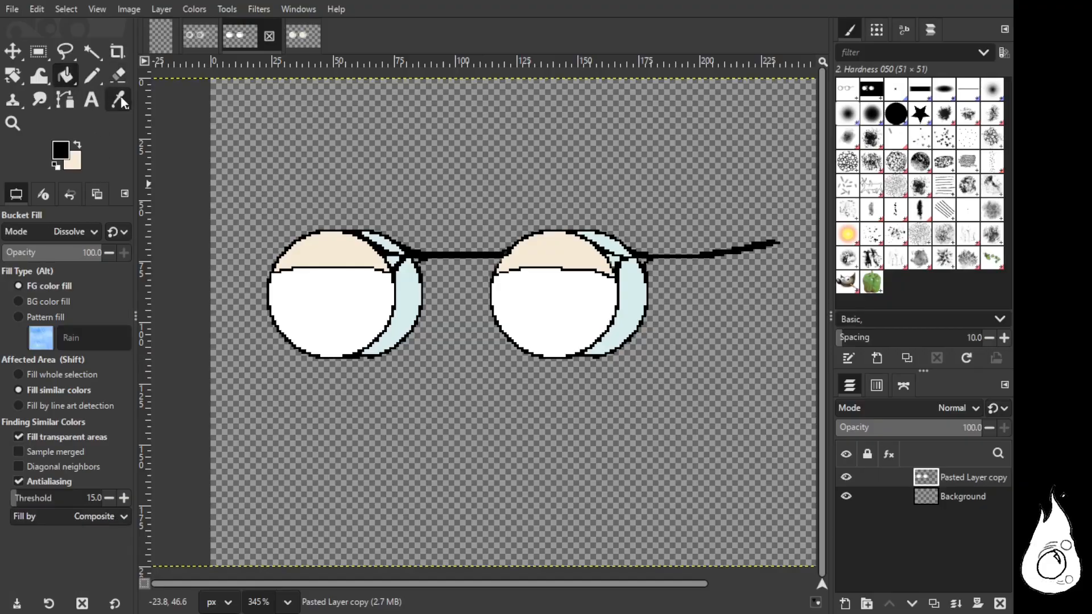
left_click(77, 144)
left_click(117, 99)
left_click(330, 279)
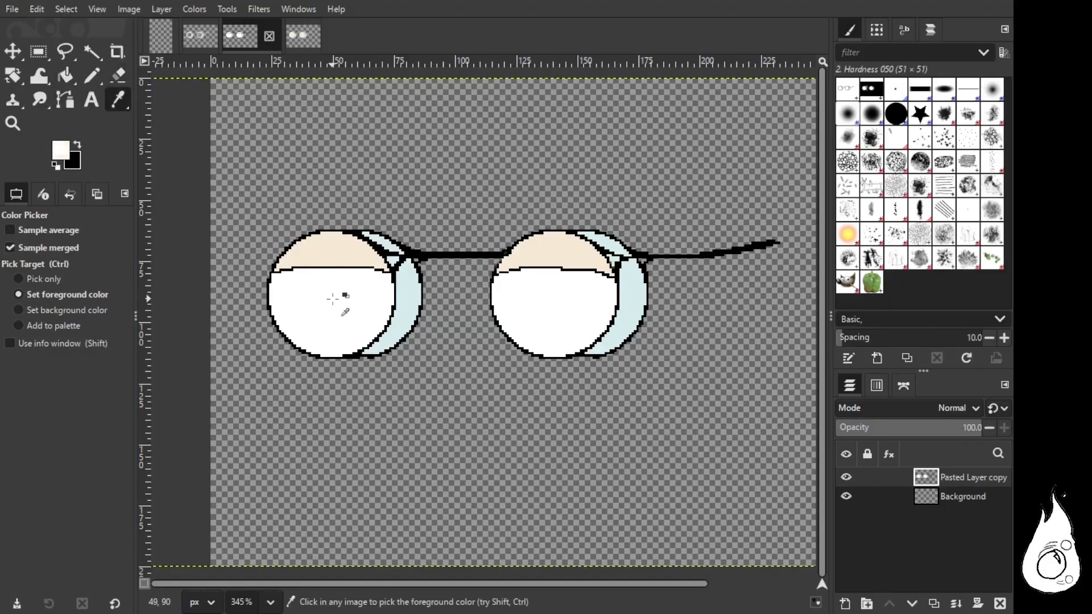
key("shift+b")
left_click(373, 263)
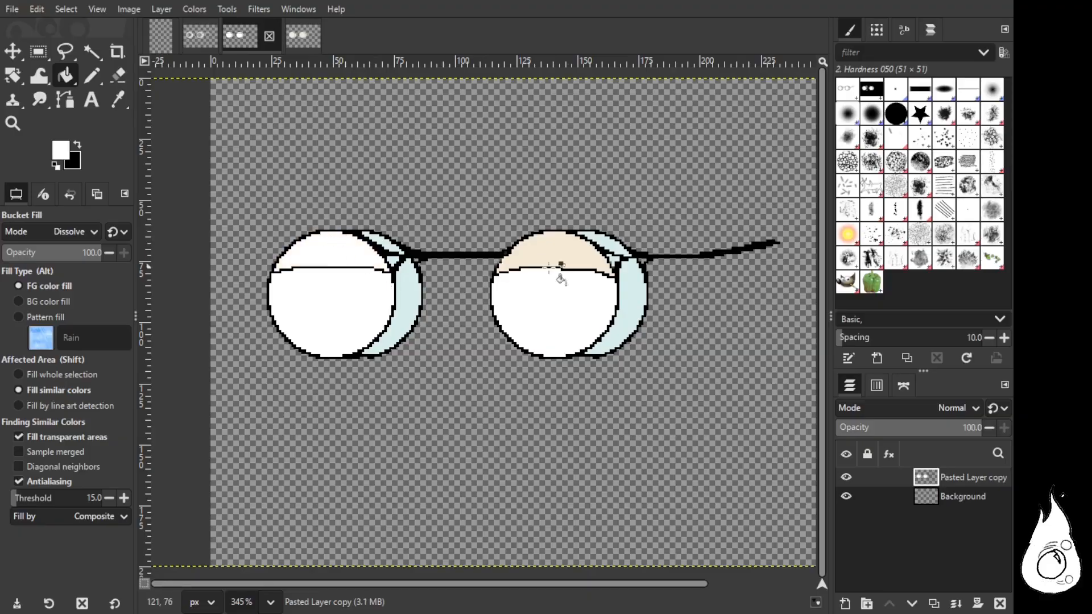
left_click(556, 257)
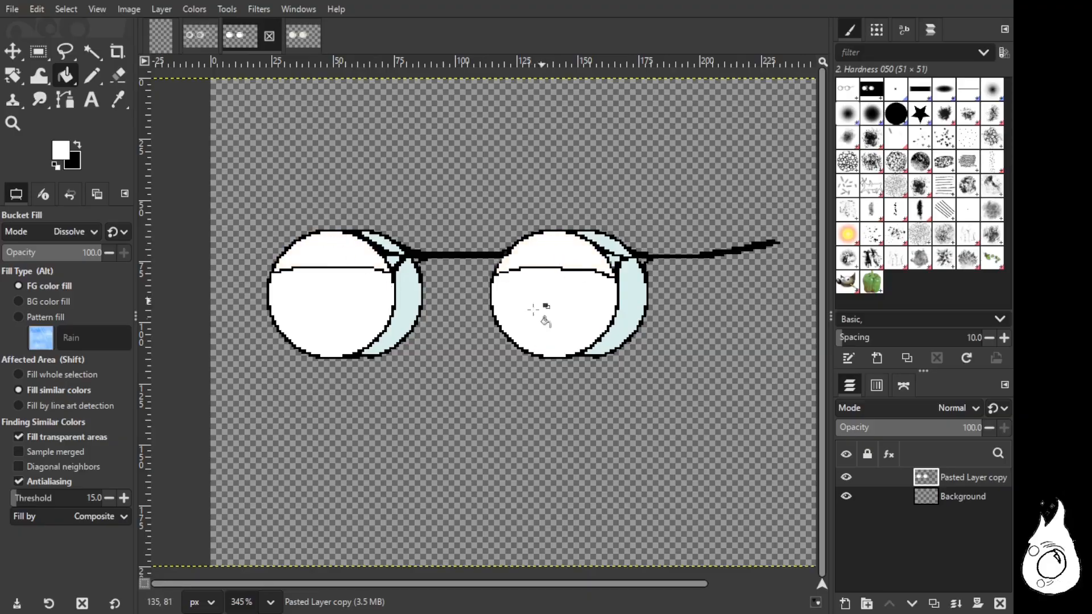
Step: Paint out the black eyelid lines across both lenses in white, using the Pencil with the 1. Pixel brush at size 3
left_click(94, 75)
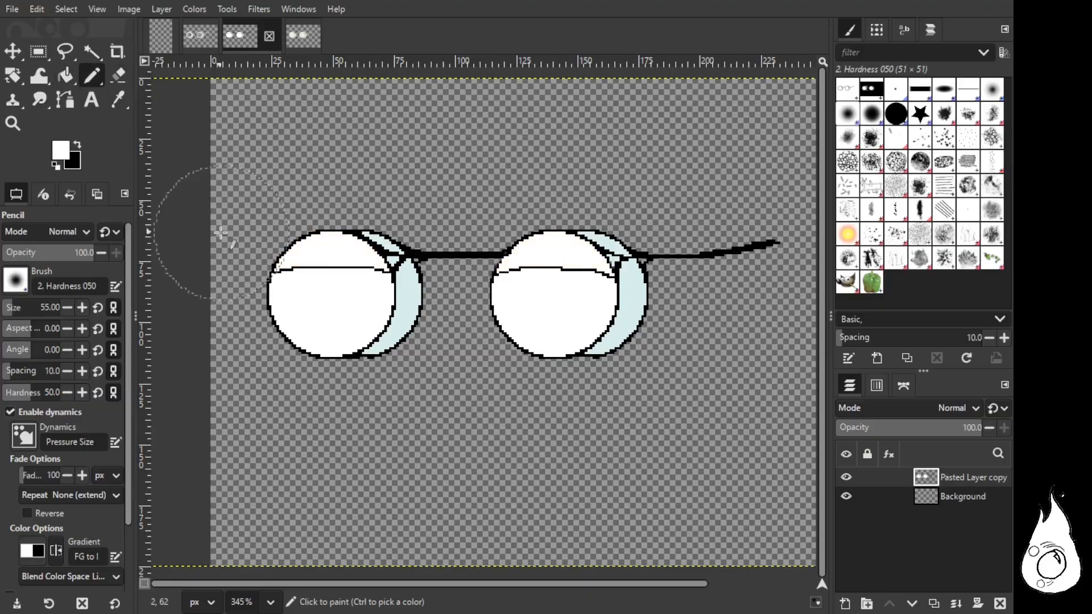
left_click(896, 90)
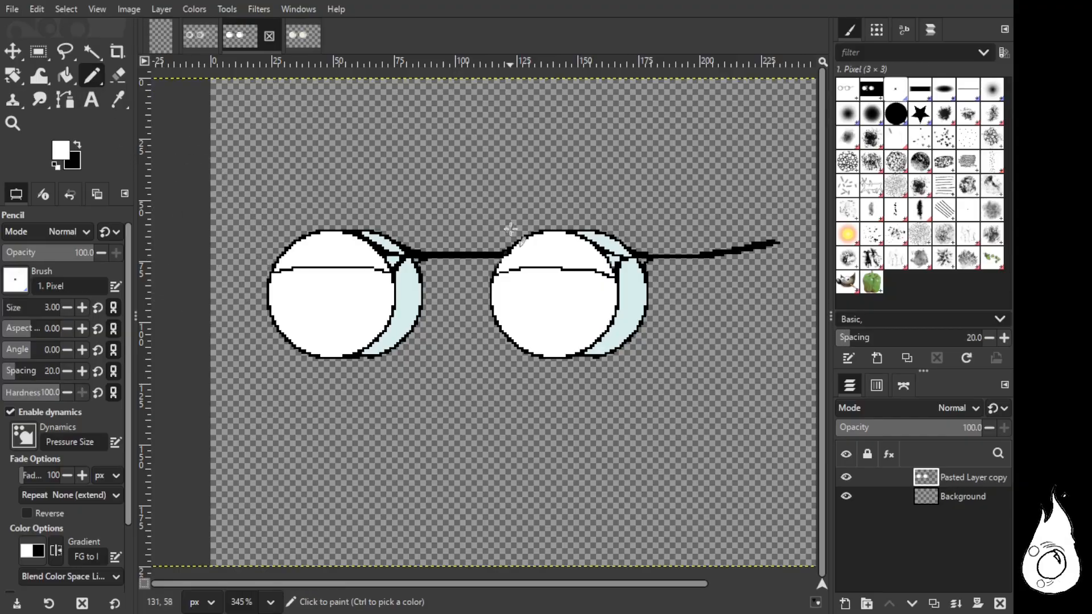
left_click_drag(330, 267, 280, 274)
left_click(279, 275)
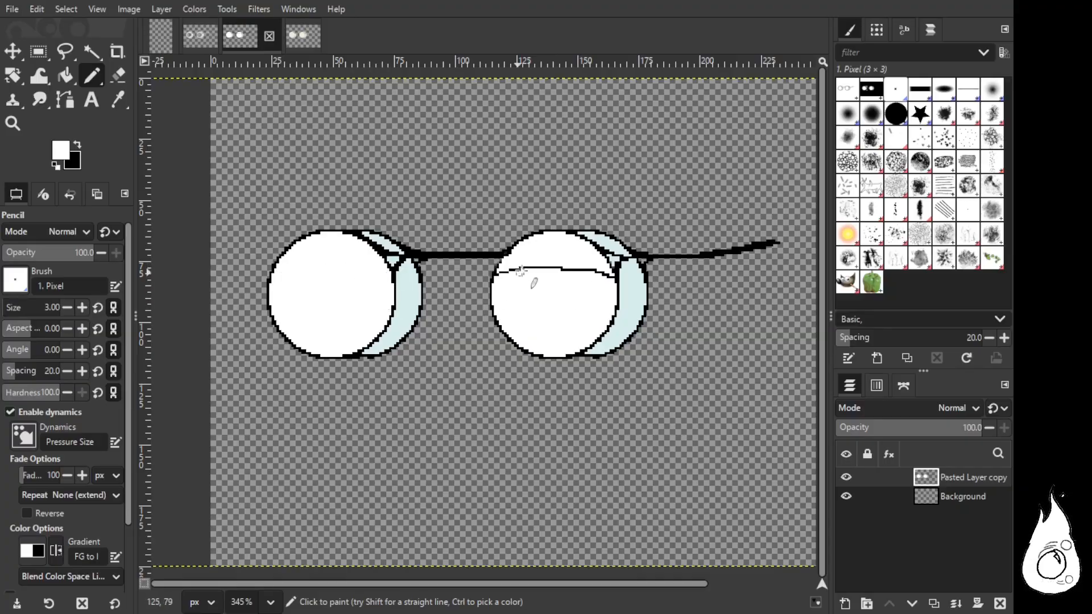
mouse_move(502, 277)
left_mouse_down()
mouse_move(551, 267)
mouse_move(604, 277)
left_mouse_up()
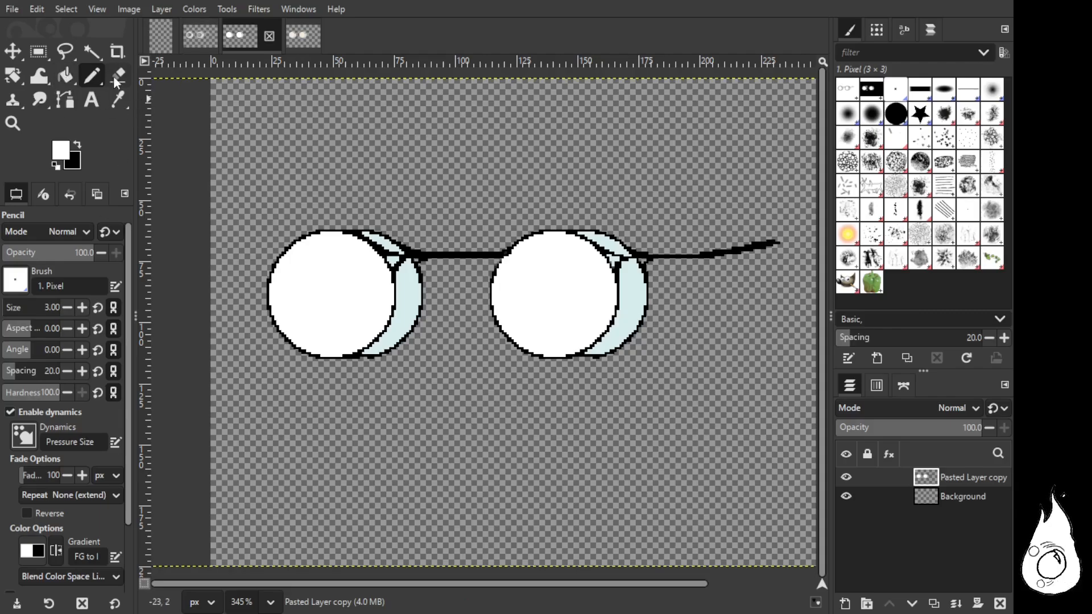
Step: Erase a soft centre in both lenses with the 2. Hardness 075 brush at size 55
left_click(871, 114)
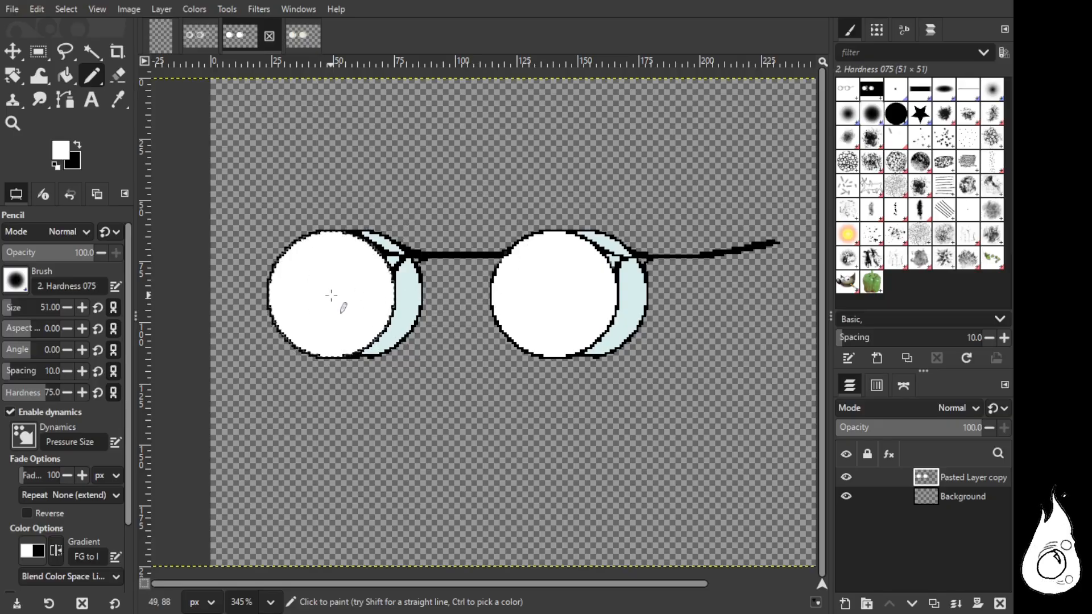
left_click(119, 75)
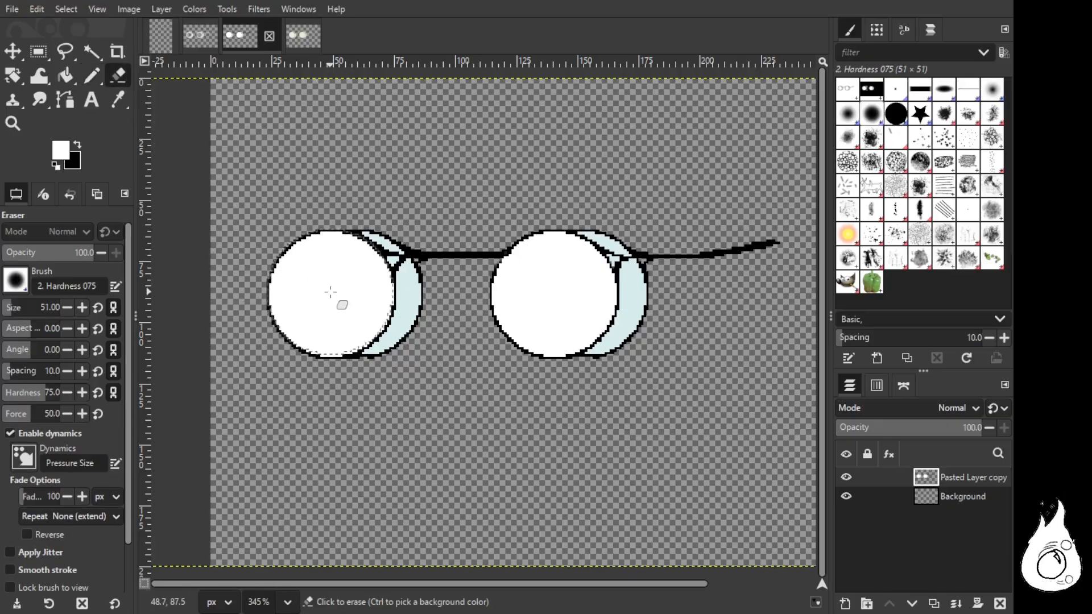
left_click(82, 312)
left_click(82, 311)
left_click(82, 312)
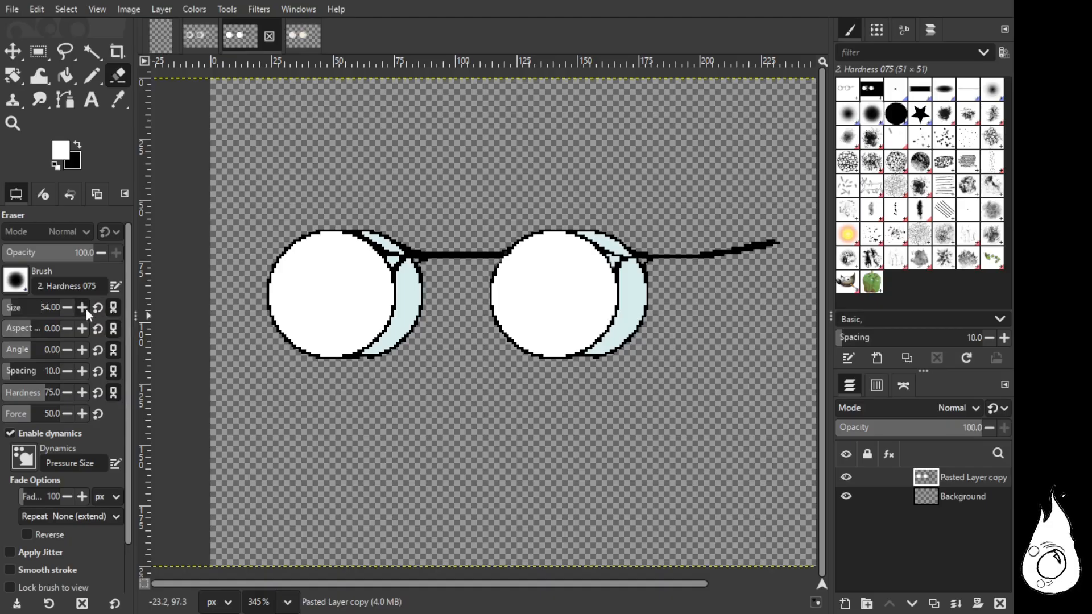
left_click(332, 295)
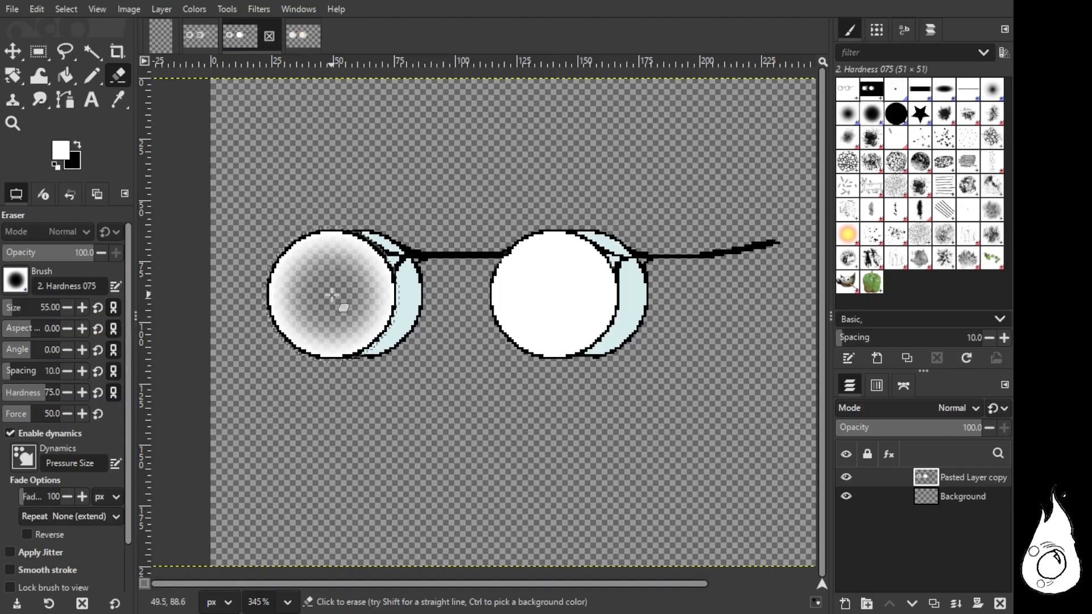
left_click(554, 294)
Step: In the glasses image with fully closed eyelids, fill both beige lenses with white
left_click(302, 36)
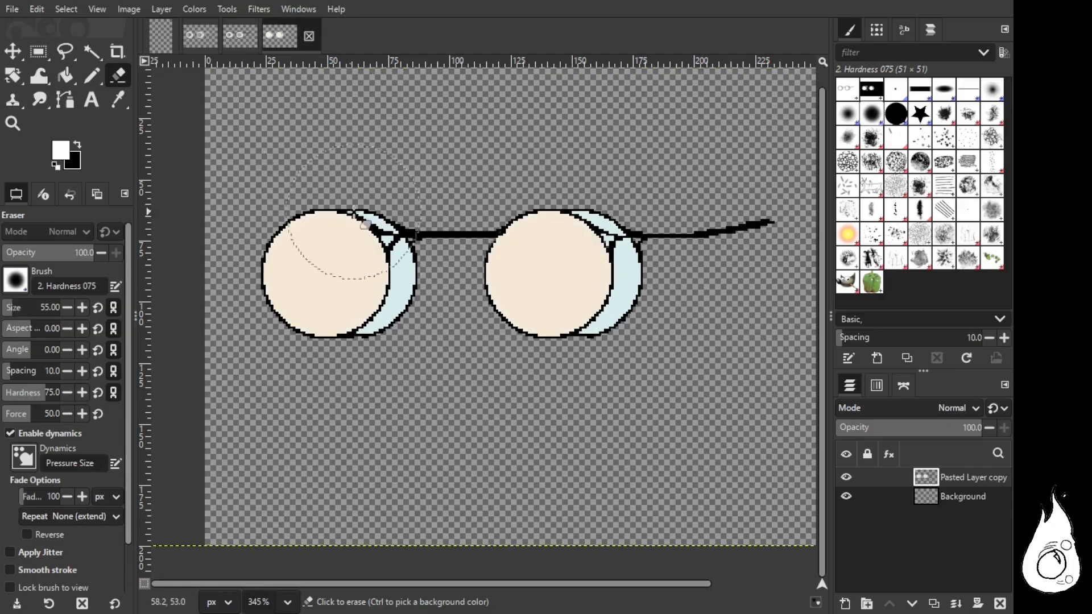
left_click(66, 75)
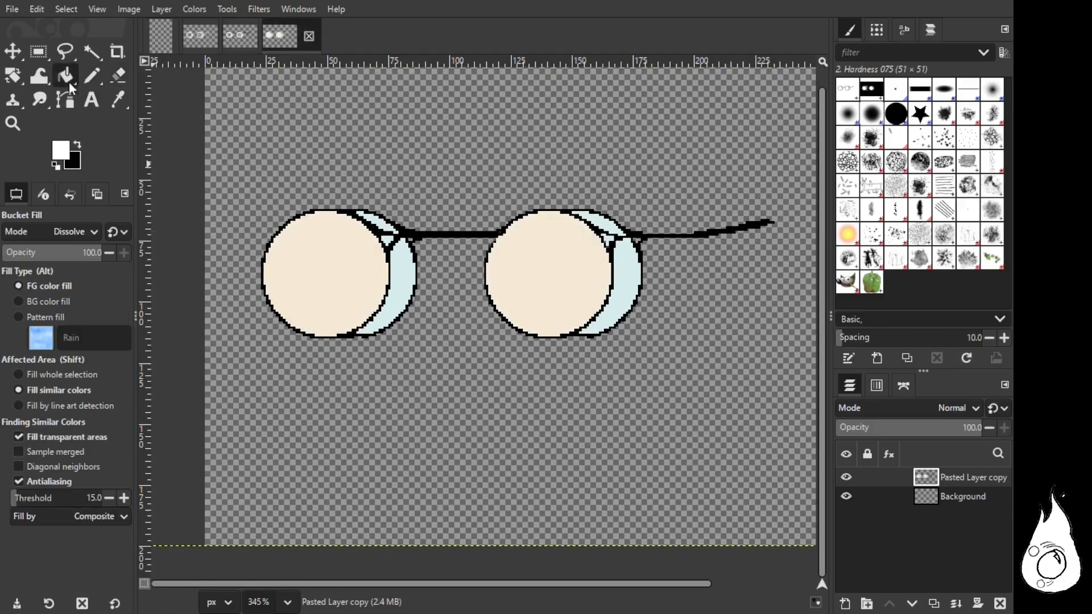
left_click(307, 257)
left_click(508, 266)
Step: Erase a soft centre in both newly white lenses at eraser size 55 and compare them with the first glasses image
left_click(119, 76)
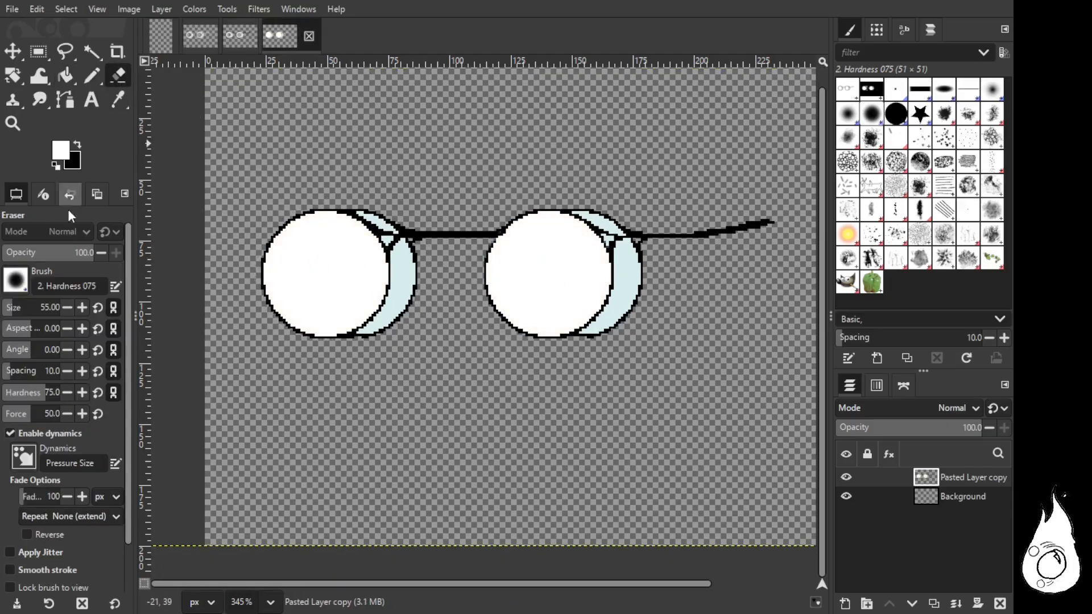
left_click(326, 274)
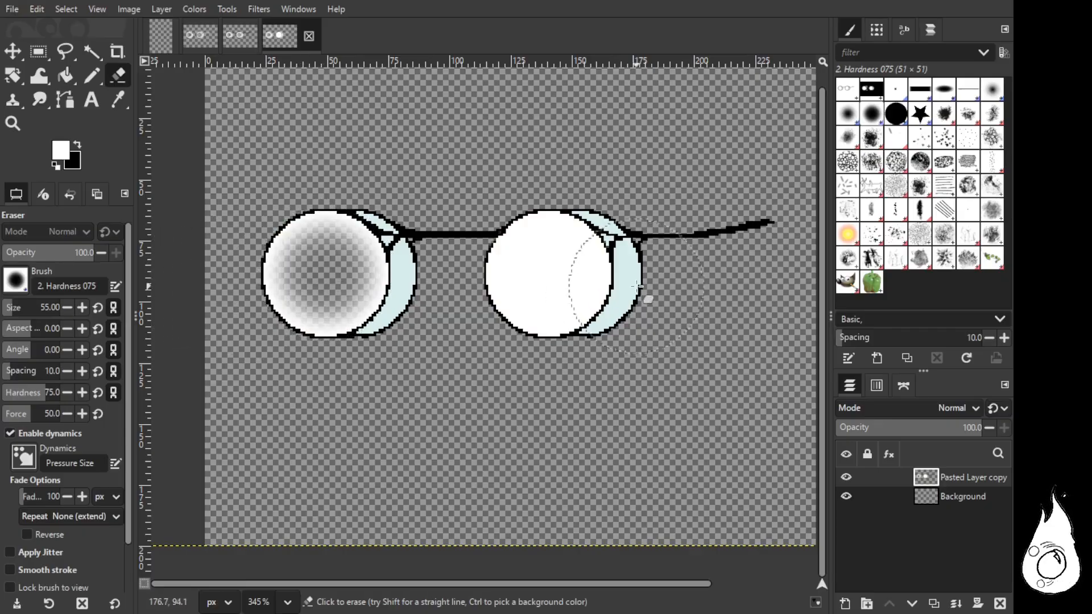
left_click(548, 275)
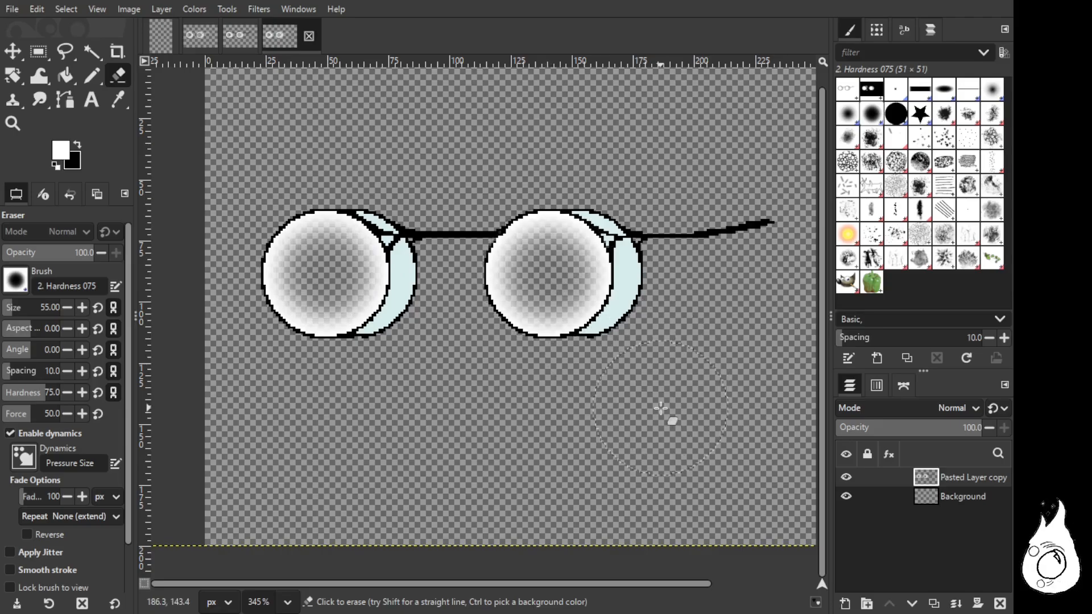
left_click(197, 37)
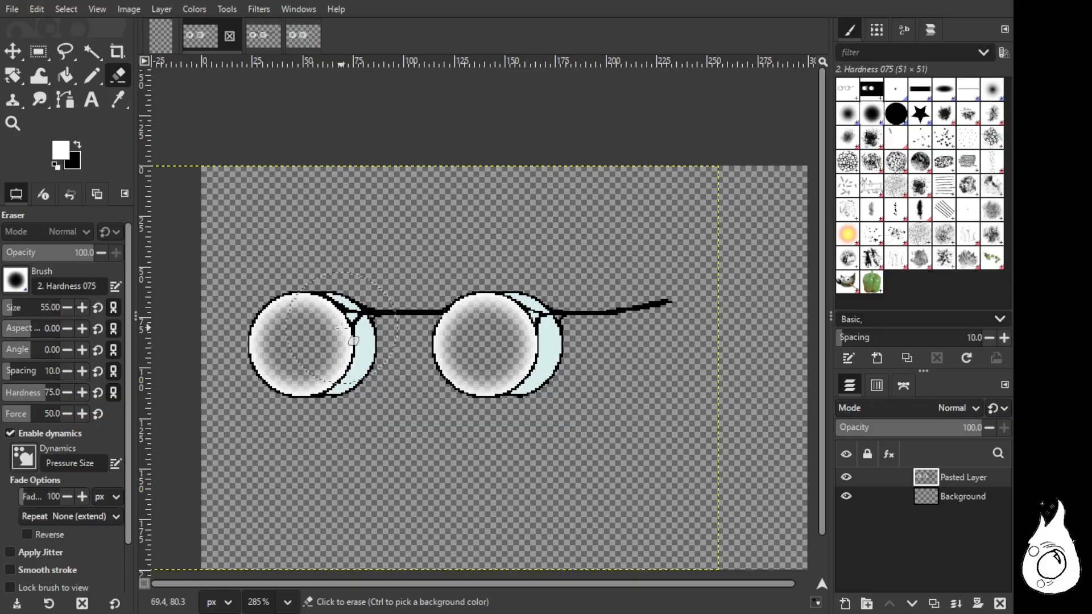
left_click(304, 36)
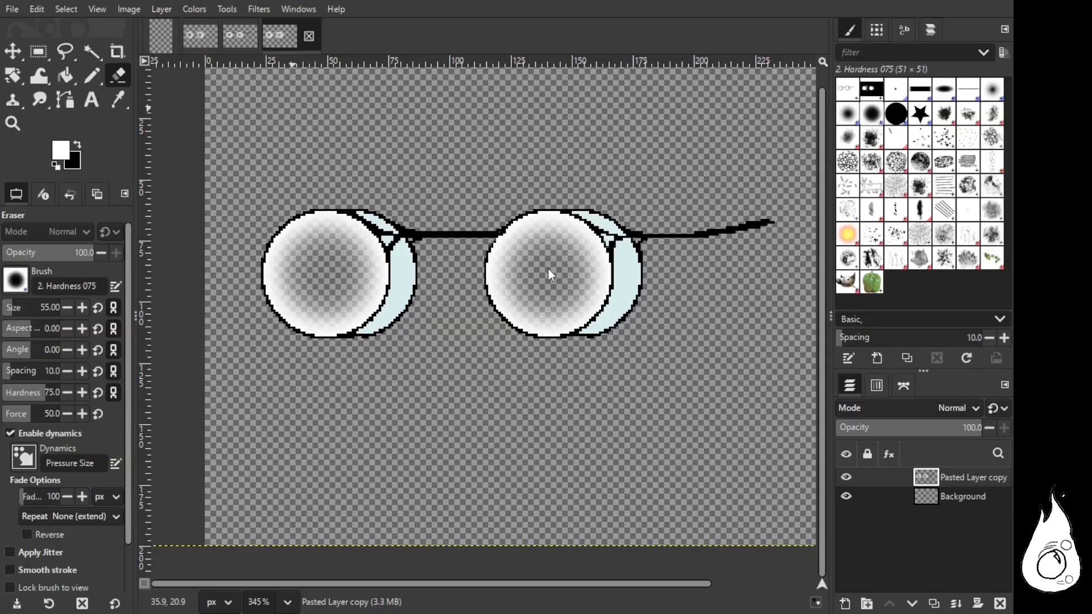
Step: Add a new layer to the closed-eye glasses image and set up the Pencil with the 2. Hardness 100 brush at size 51 in beige
key("ctrl+shift+n")
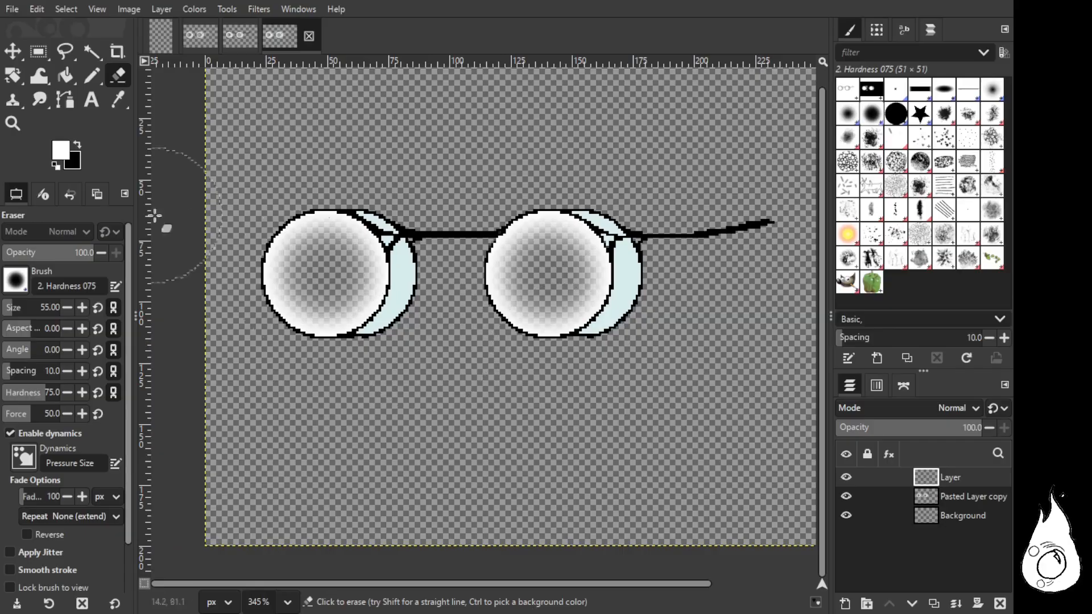
left_click(68, 74)
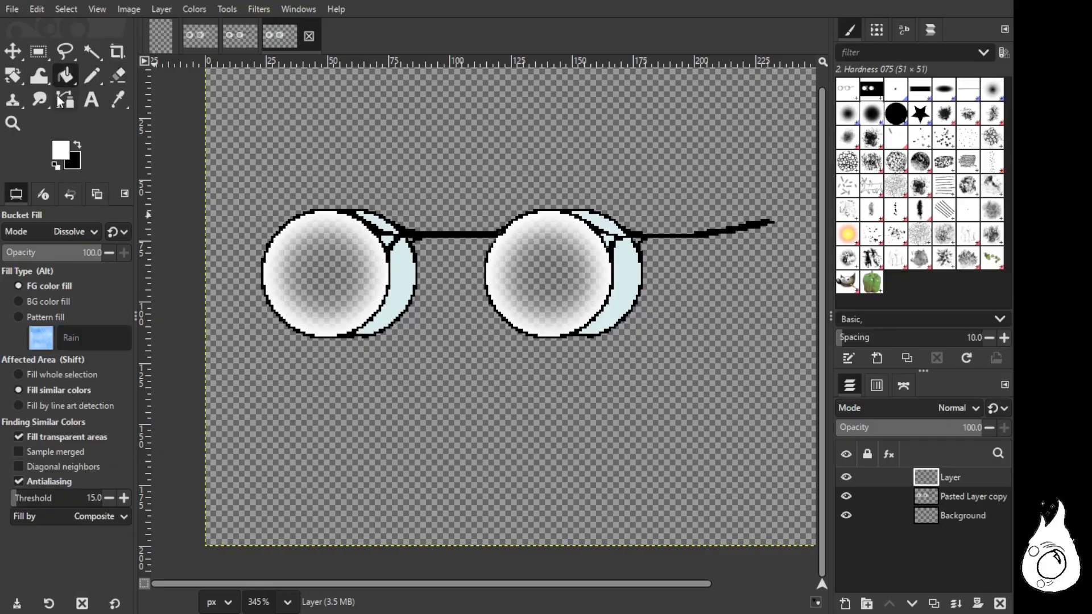
left_click(91, 77)
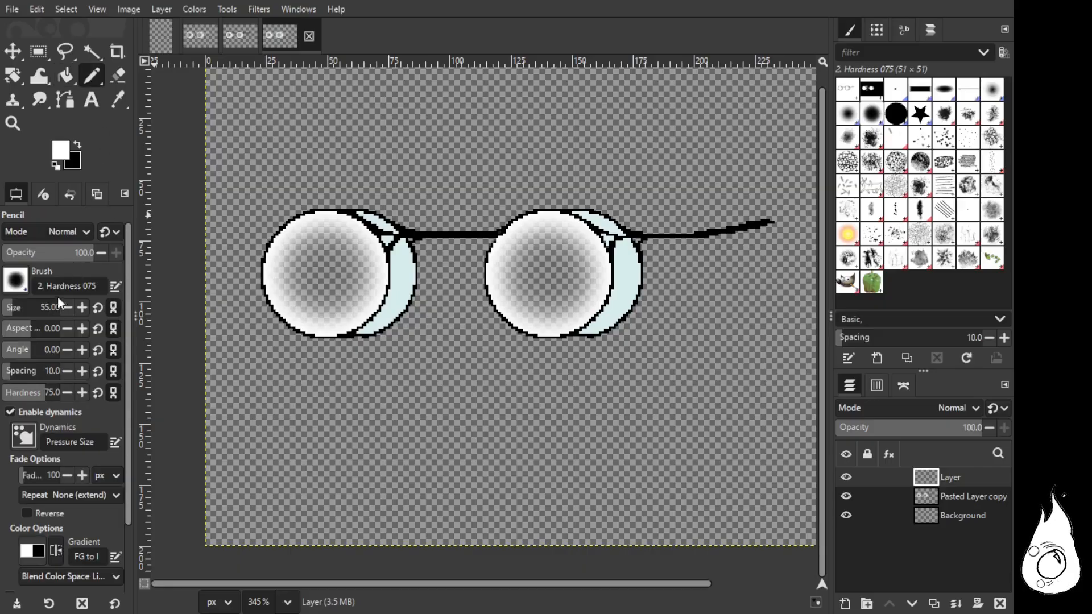
left_click(896, 114)
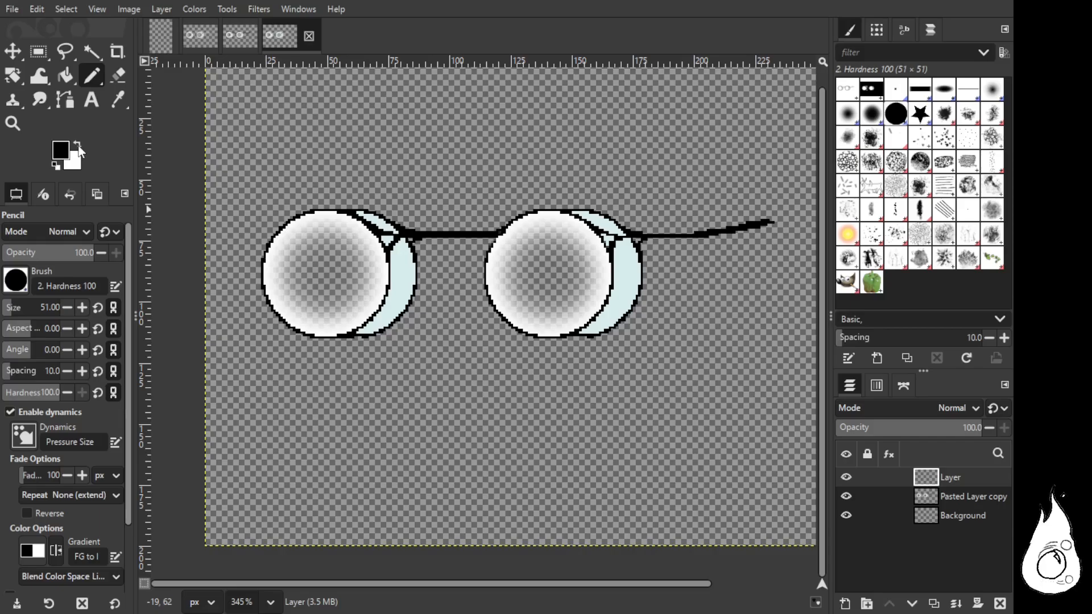
left_click(77, 145)
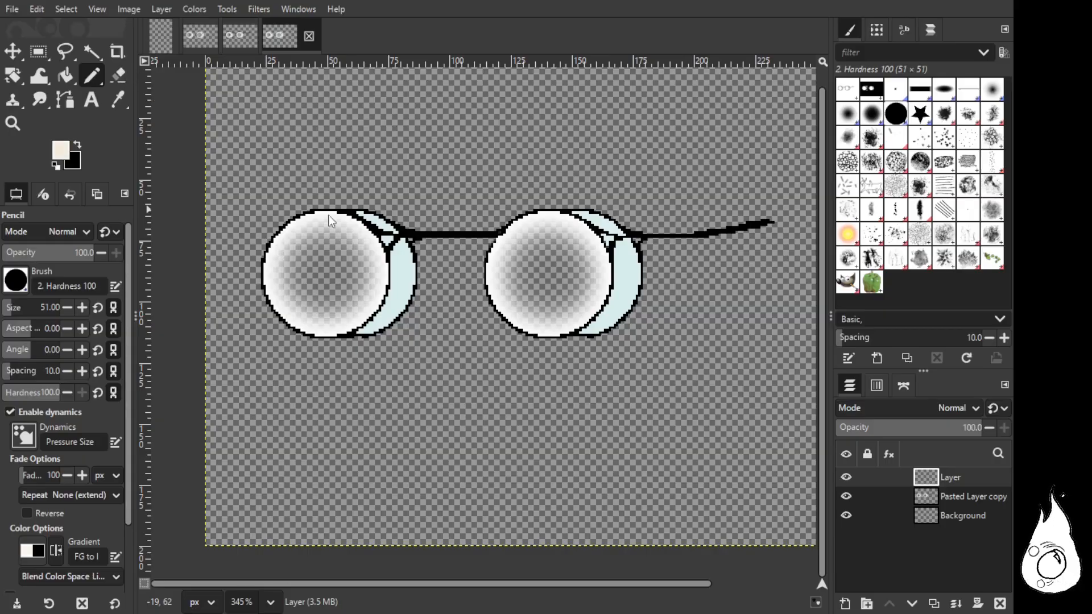
left_click(326, 271)
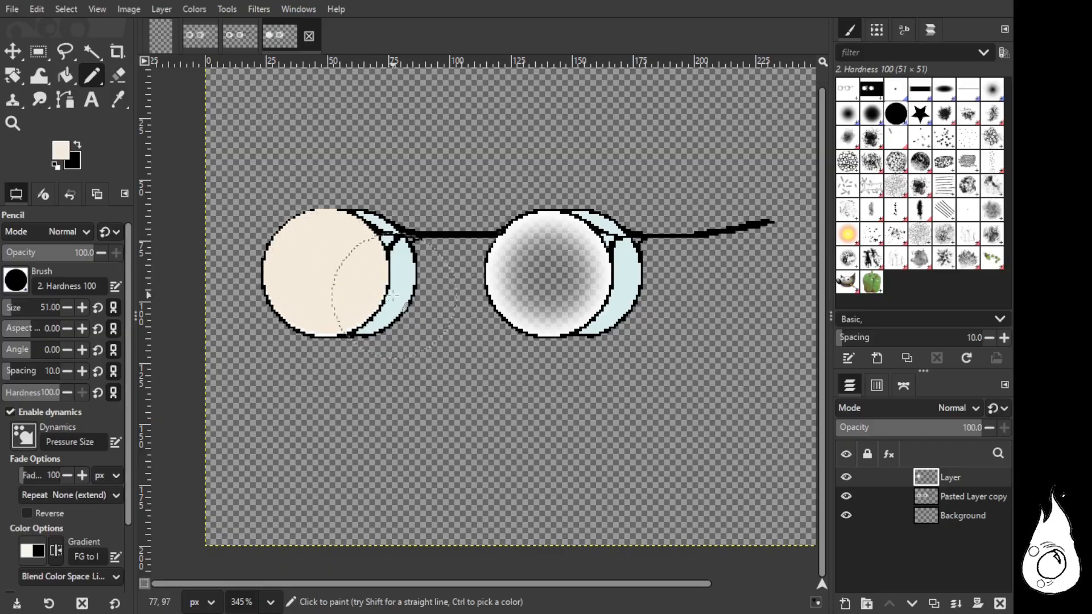
left_click(548, 276)
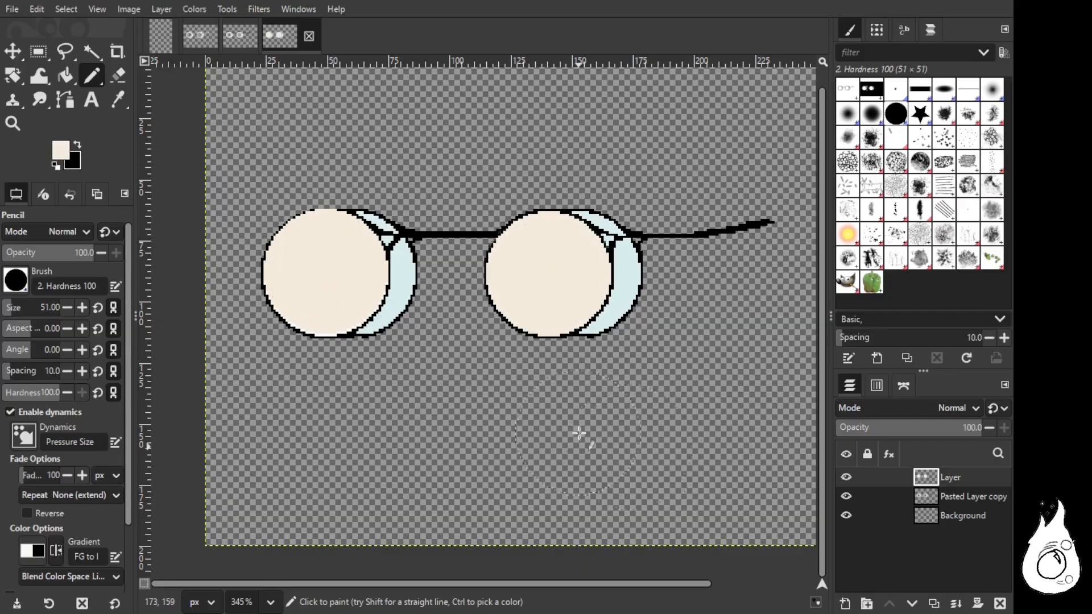
key("ctrl+z")
key("ctrl+z")
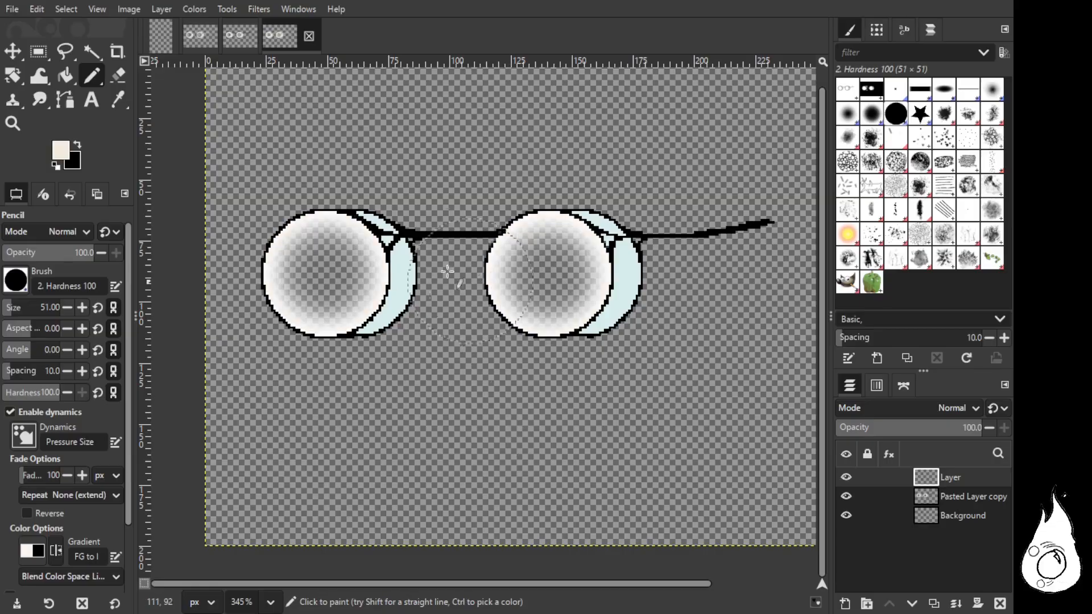
Step: Dab a beige disc over each lens on the new layer and place the Pasted Layer copy above it
left_click(327, 275)
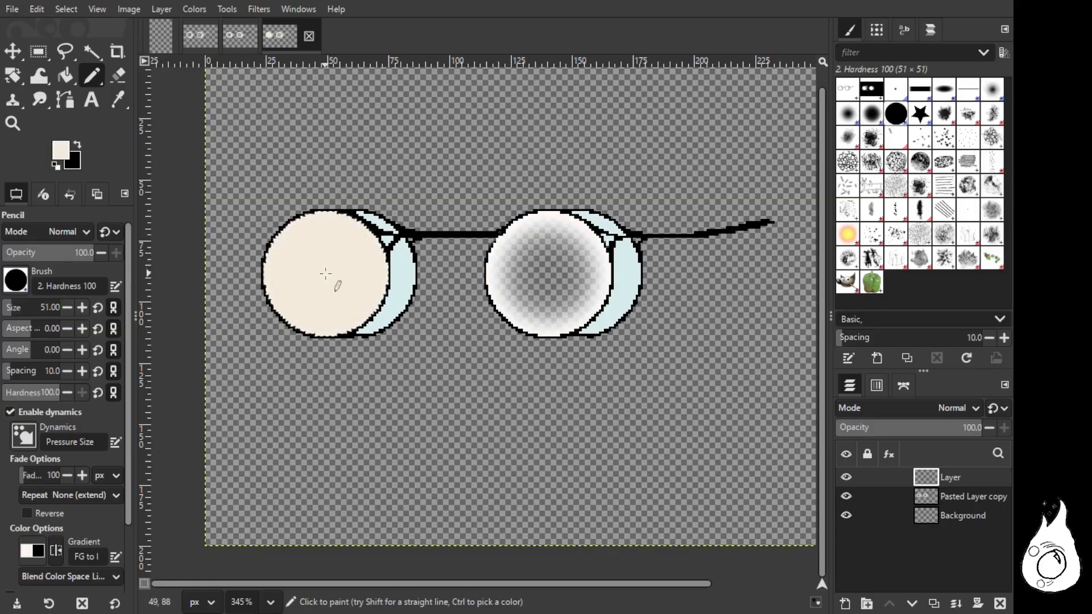
left_click(550, 277)
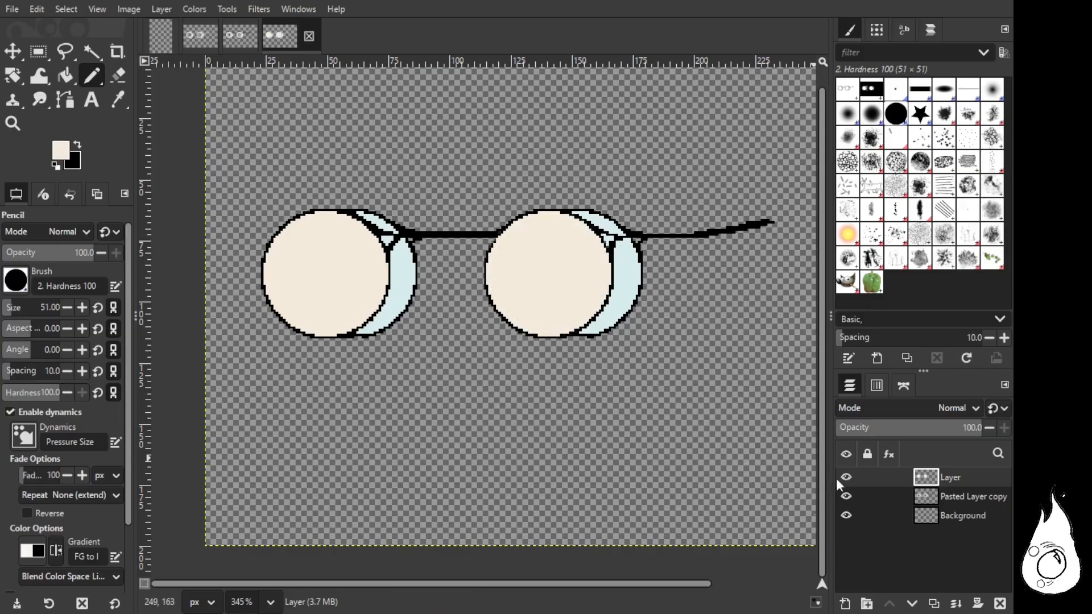
left_click(960, 497)
left_click_drag(961, 490, 960, 474)
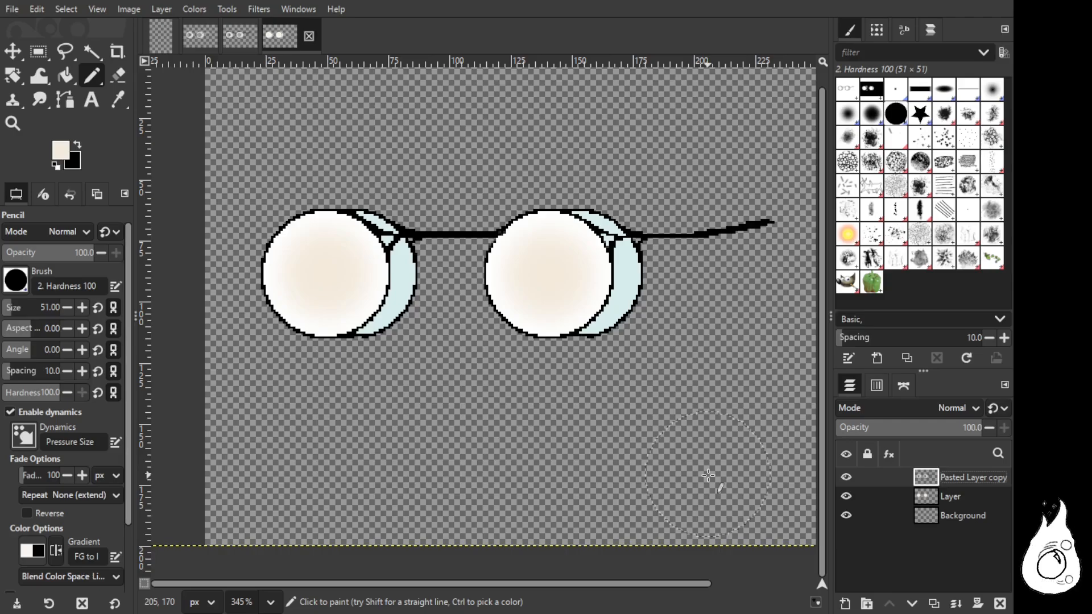
Step: In the first and second glasses images, add a new layer and place the pasted glasses layer above it
left_click(241, 40)
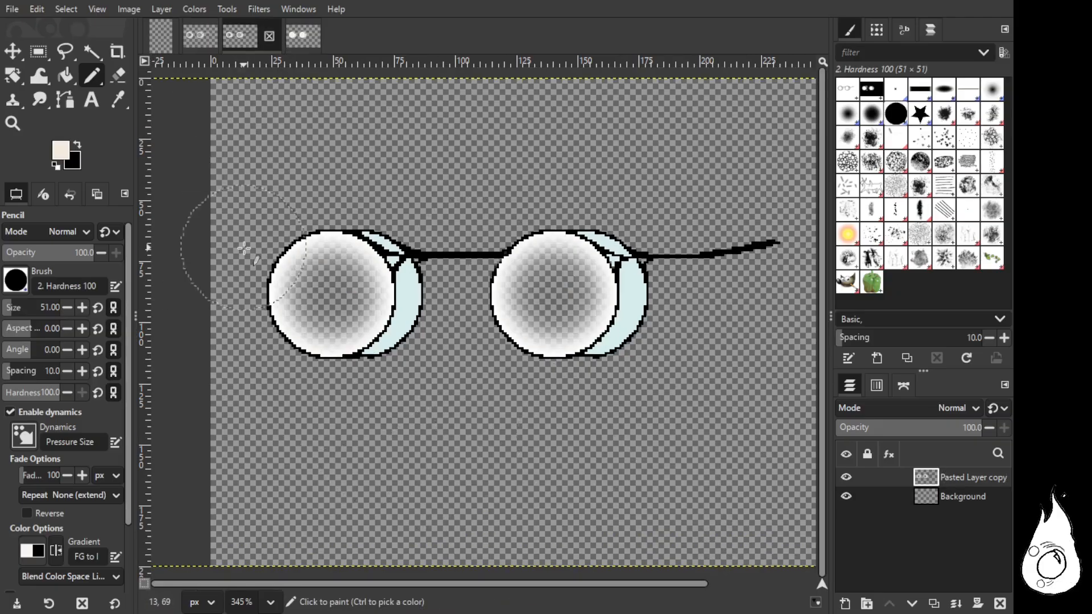
left_click(310, 34)
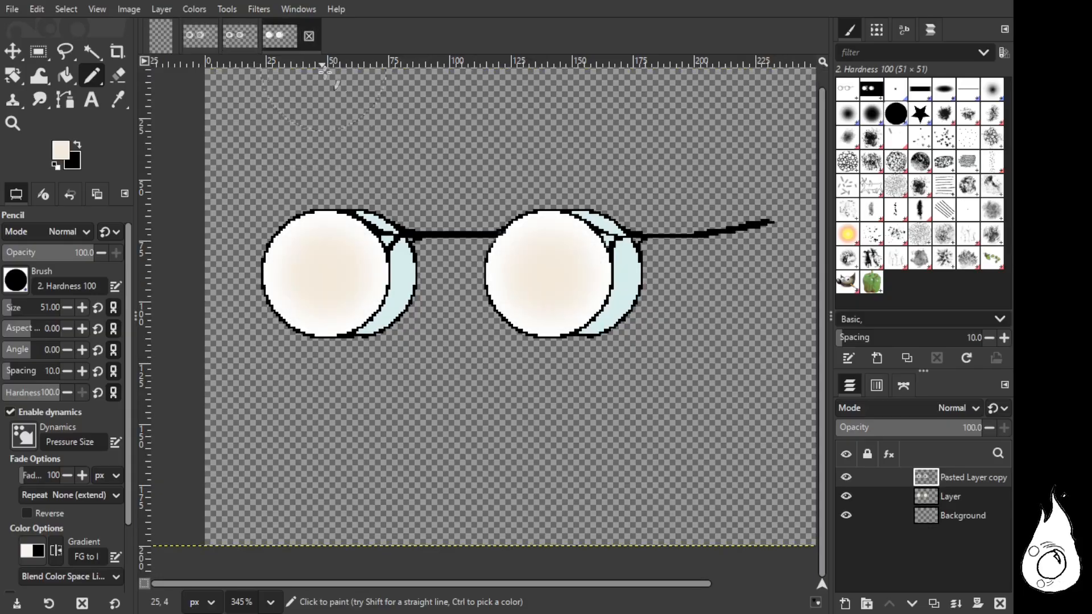
left_click(233, 33)
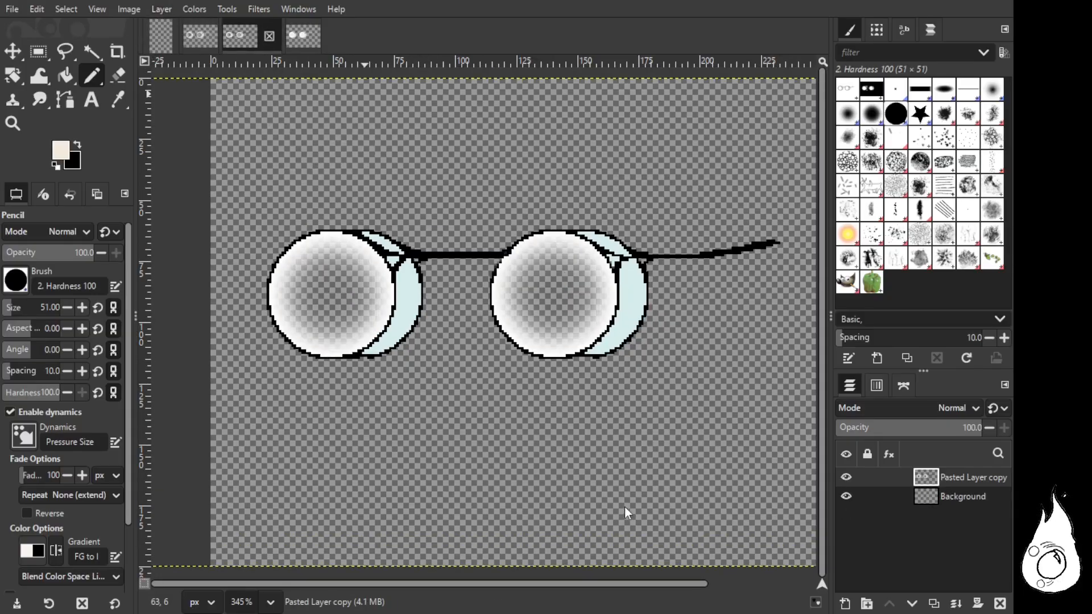
left_click(195, 38)
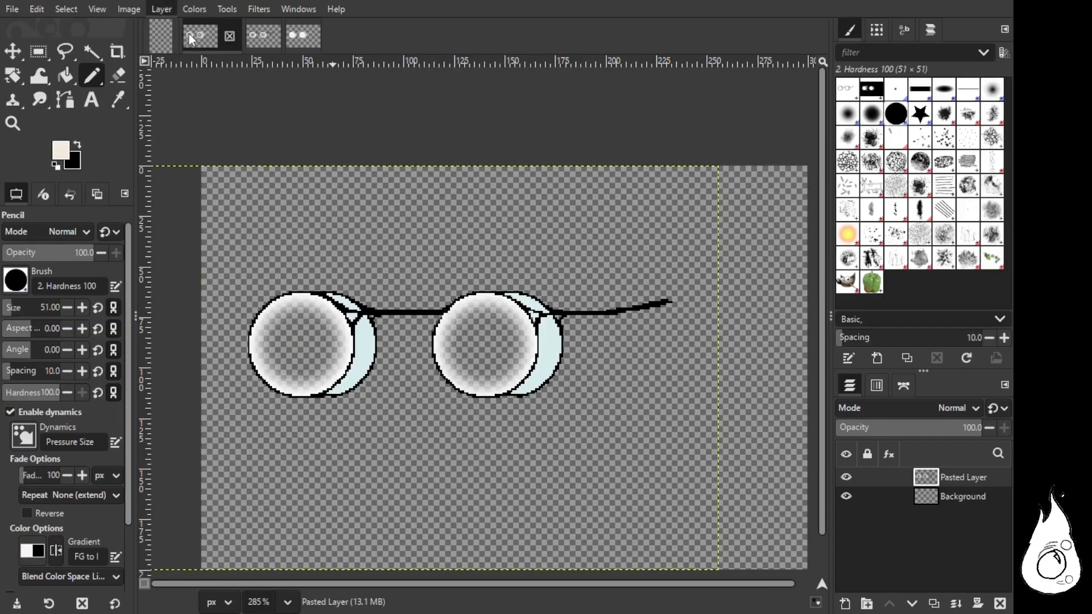
left_click(189, 33)
left_click(641, 518)
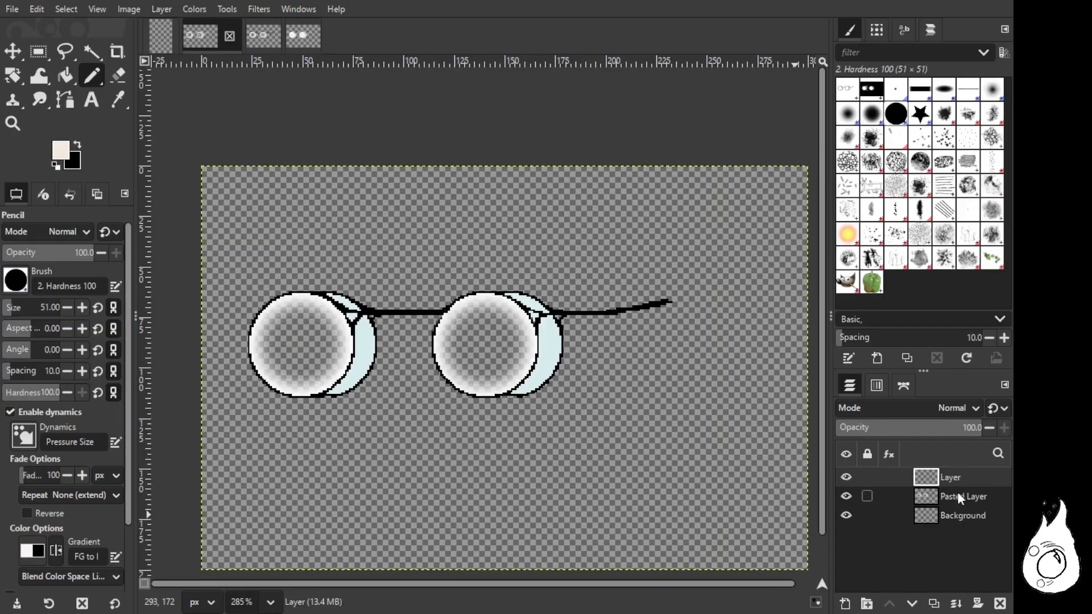
left_click_drag(958, 496, 960, 472)
left_click(268, 38)
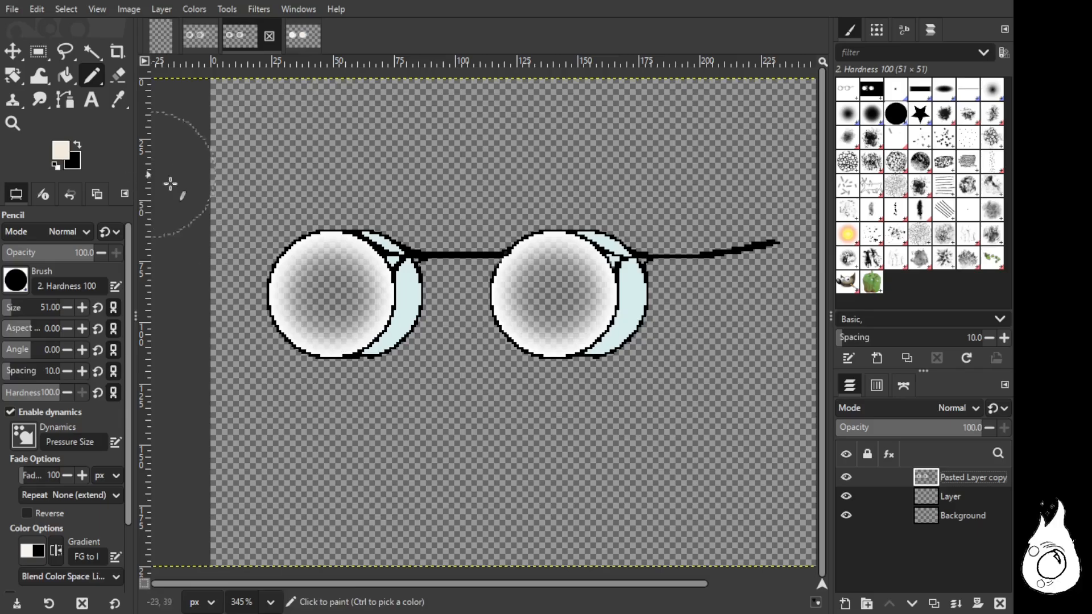
Step: In the second glasses image, dab beige discs over both lenses and draw curved black eyelid lines with the 1. Pixel brush at size 1
left_click(332, 296)
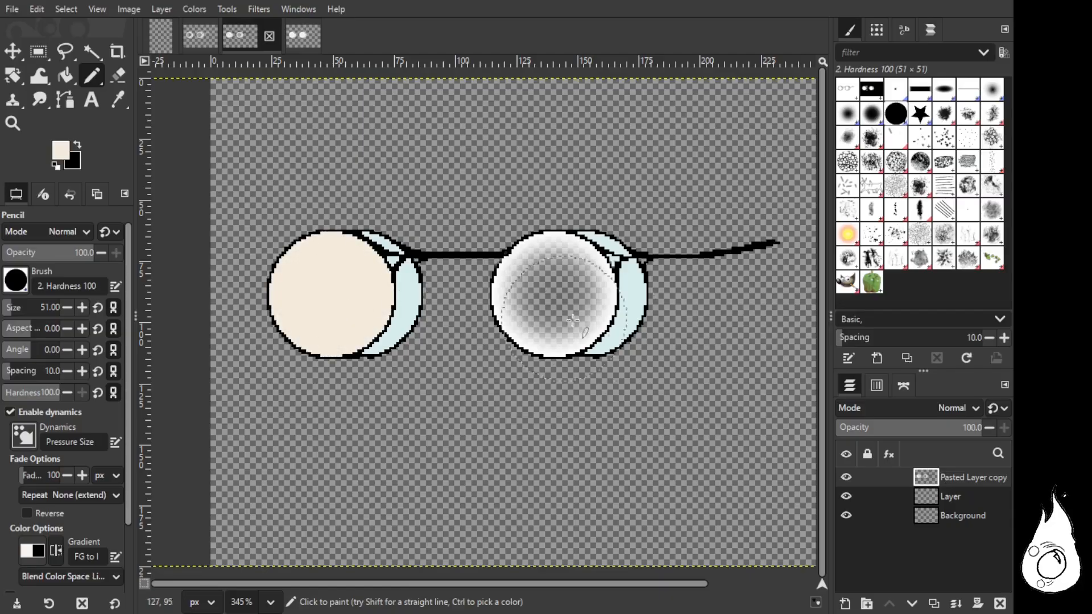
left_click(553, 294)
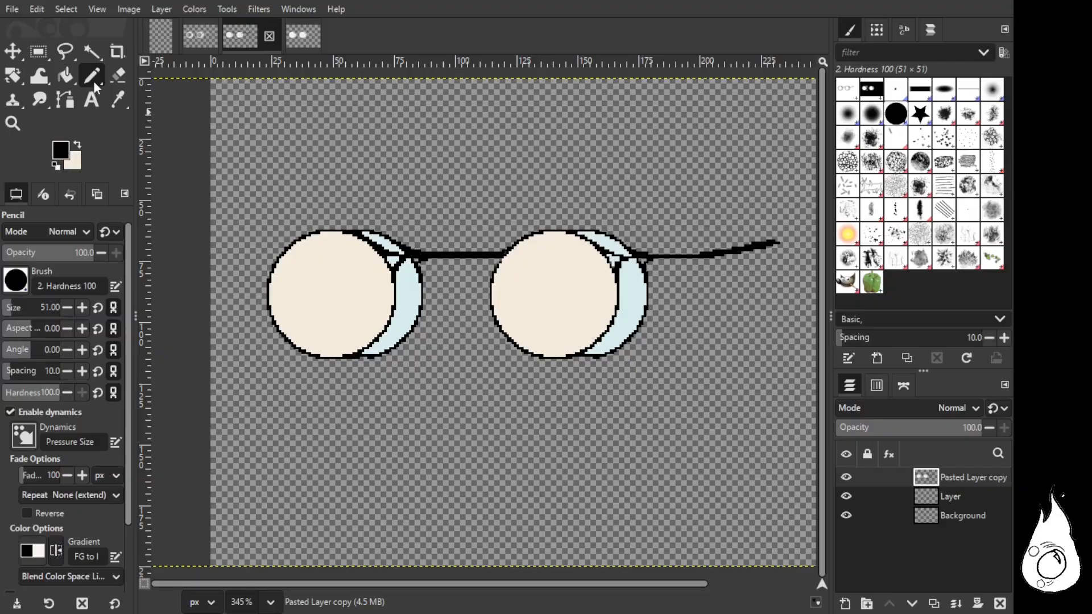
left_click(896, 90)
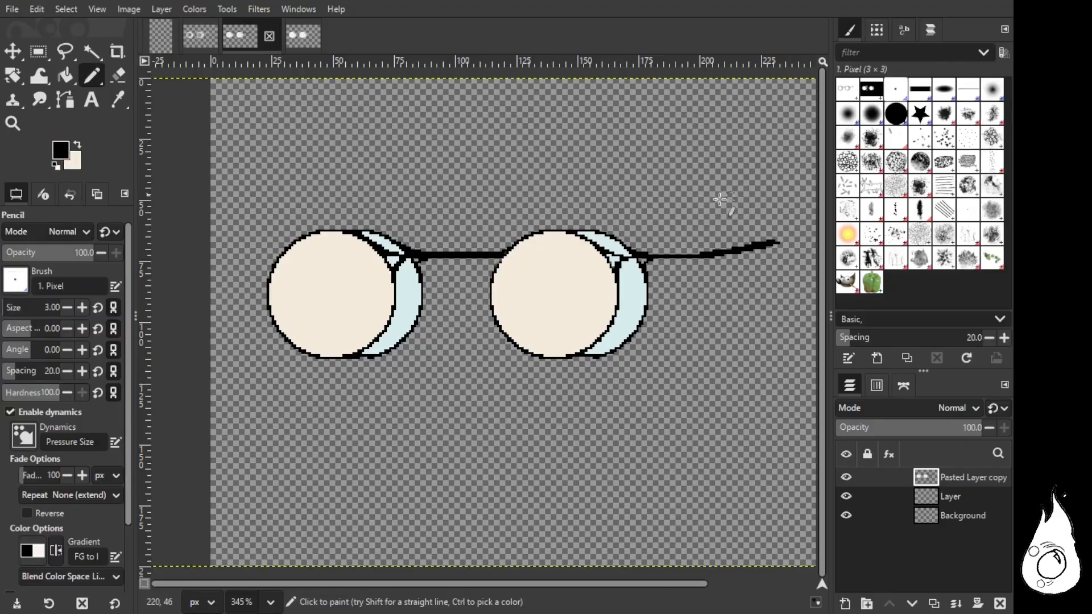
double_click(67, 308)
left_click_drag(271, 281, 335, 272)
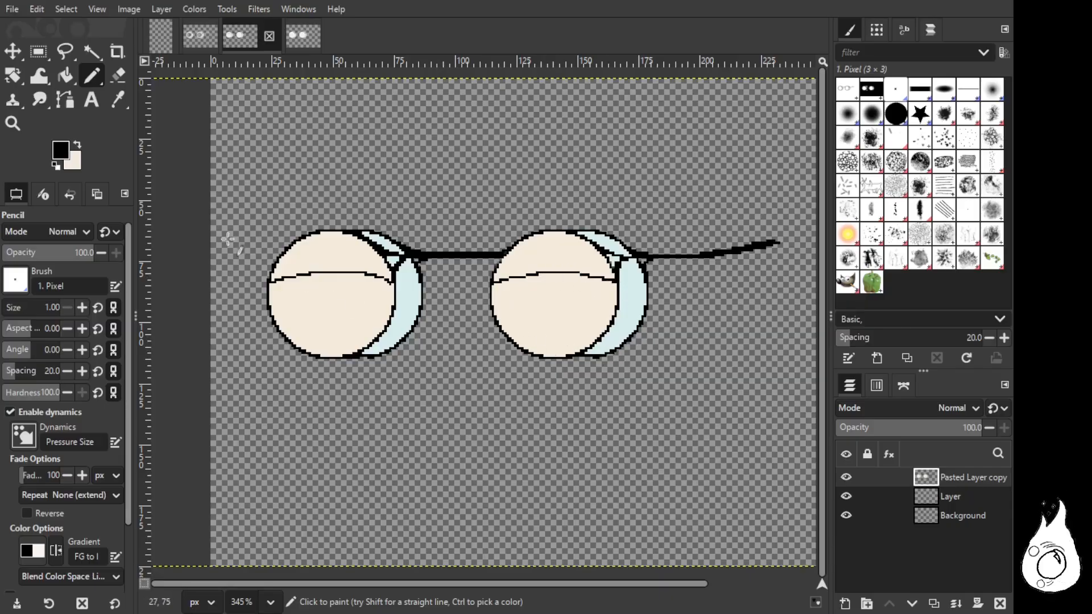
Step: Sample the white of a lens rim in the first glasses image as the foreground colour and return to the second image
left_click(63, 76)
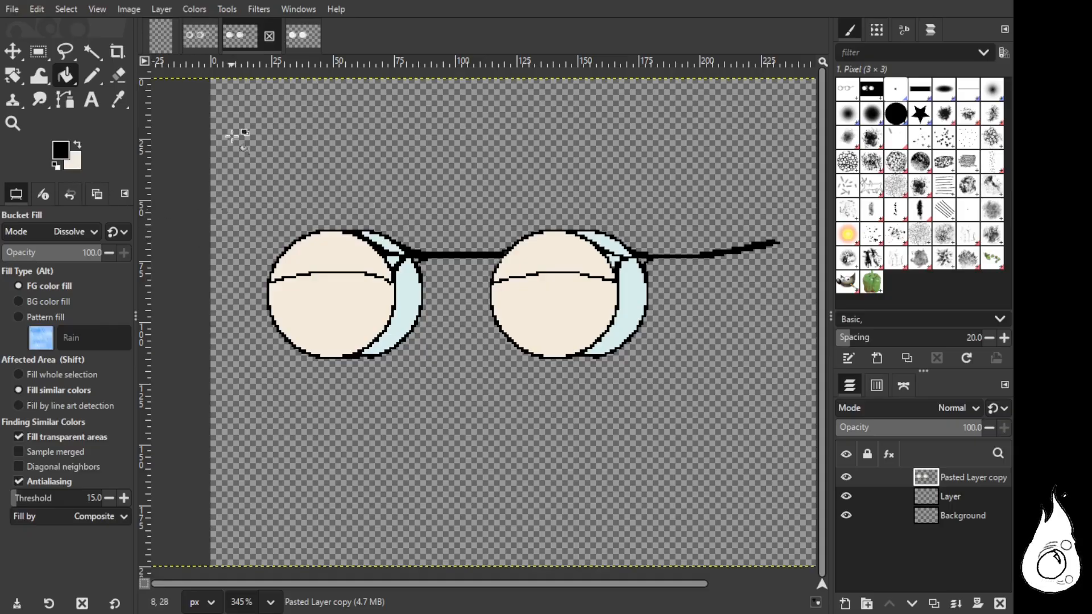
left_click(200, 35)
left_click(117, 101)
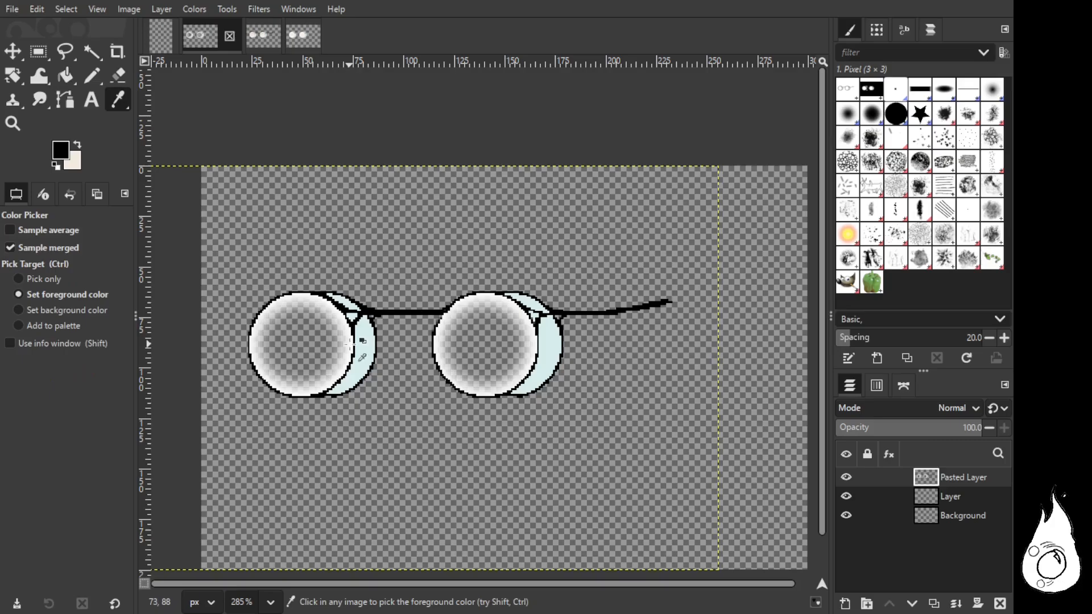
left_click(77, 145)
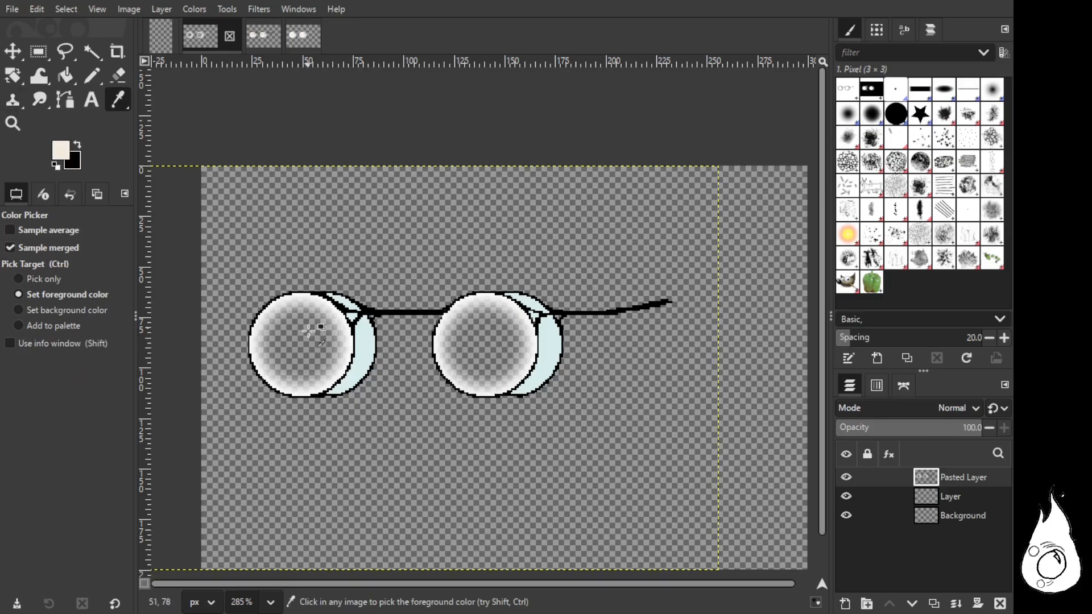
left_click(349, 345)
left_click(271, 36)
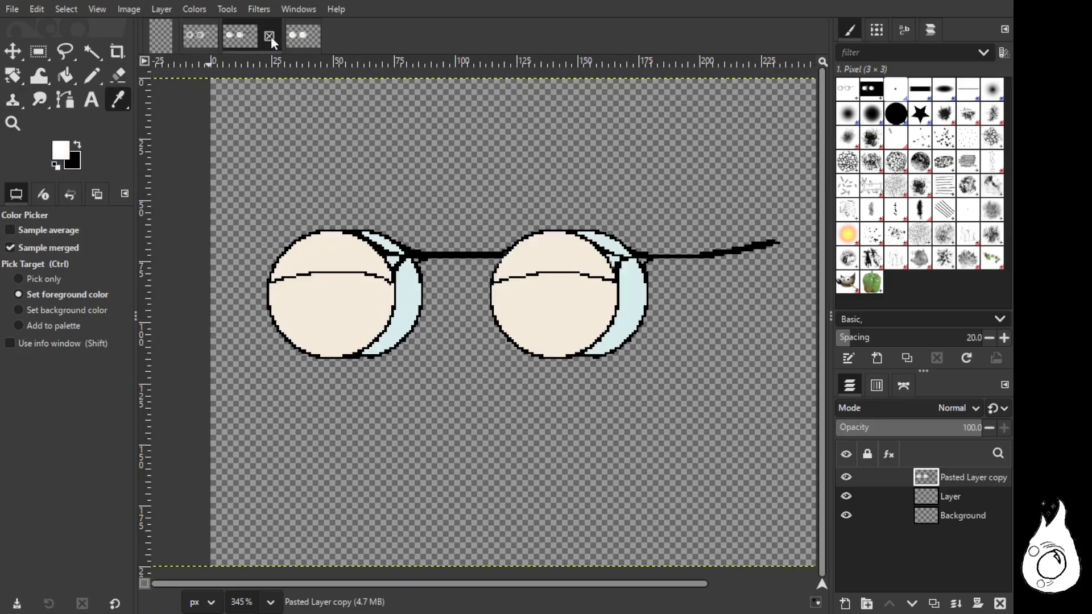
Step: Bucket-fill the beige area below the eyelid line in both lenses with white
left_click(66, 75)
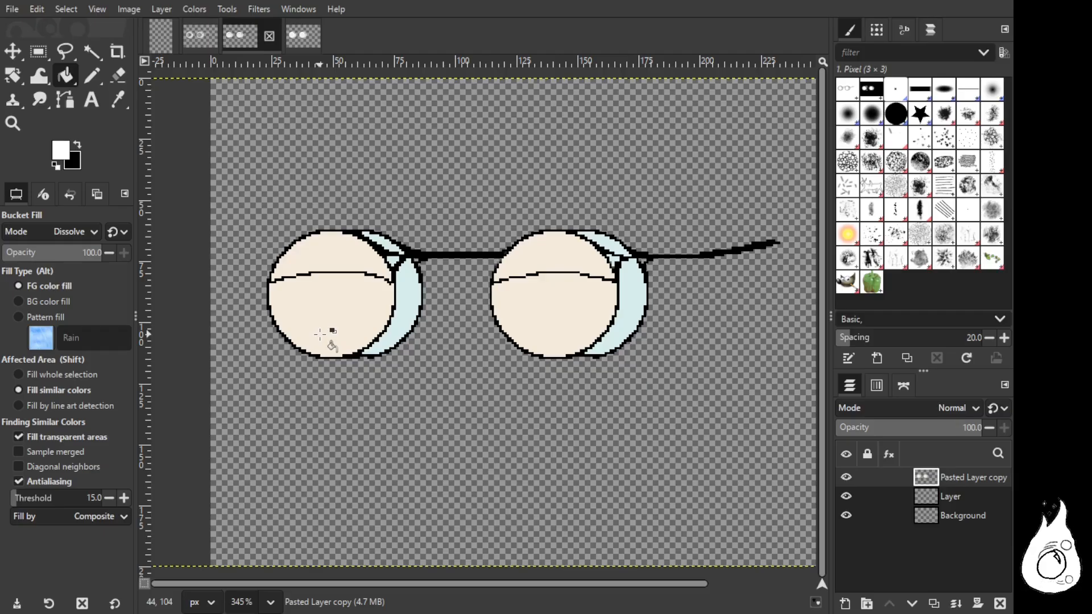
left_click(336, 315)
left_click(561, 316)
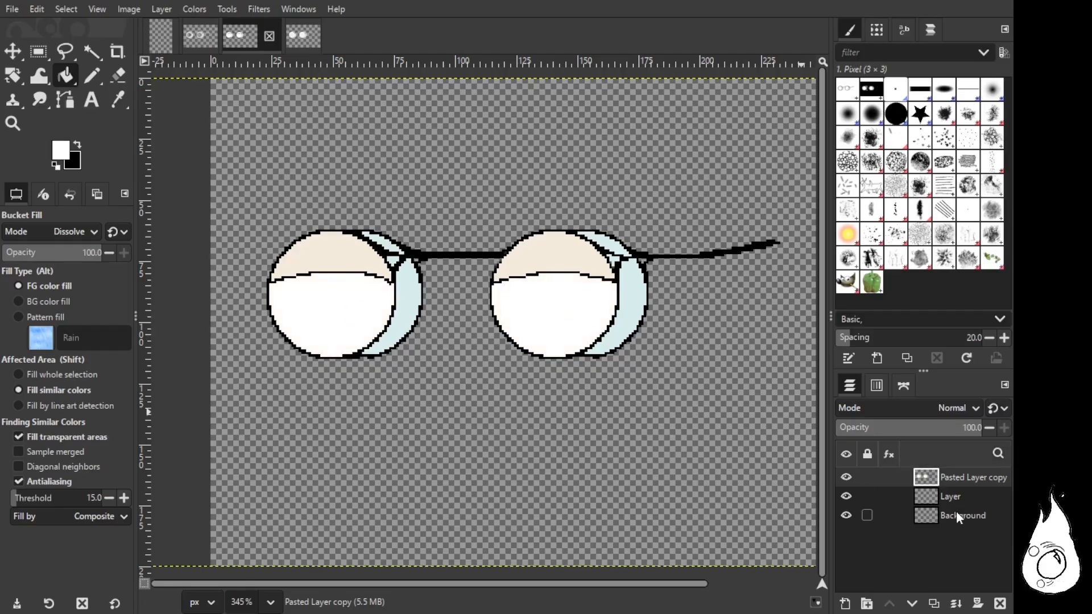
Step: Undo the white fills, eyelid lines and beige discs on the Pasted Layer copy
mouse_move(961, 497)
left_mouse_down()
mouse_move(956, 476)
mouse_move(955, 516)
mouse_move(955, 481)
left_mouse_up()
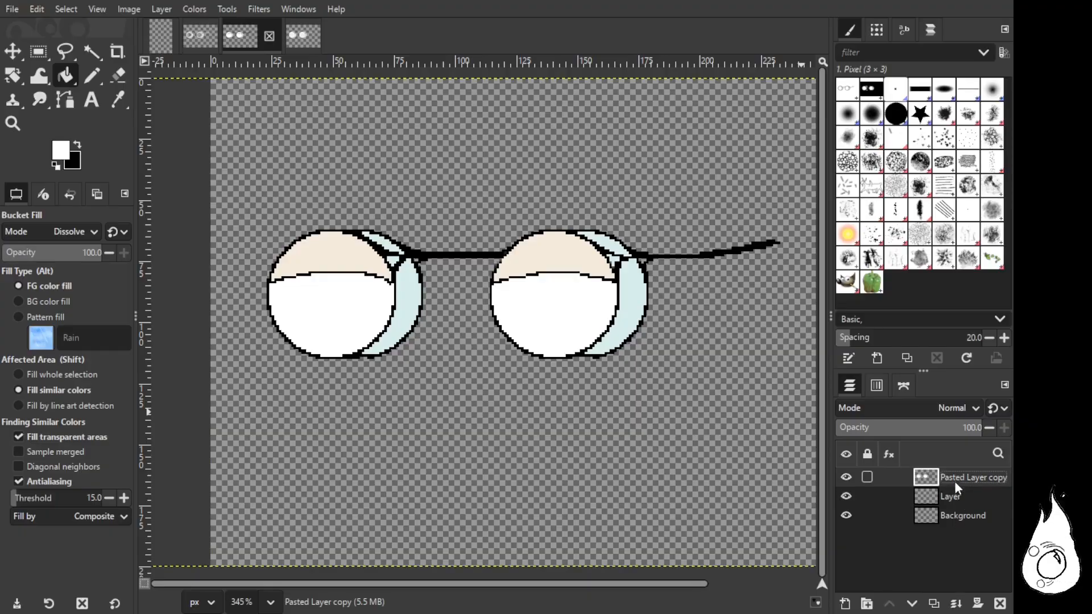
key("ctrl+z")
key("ctrl+y")
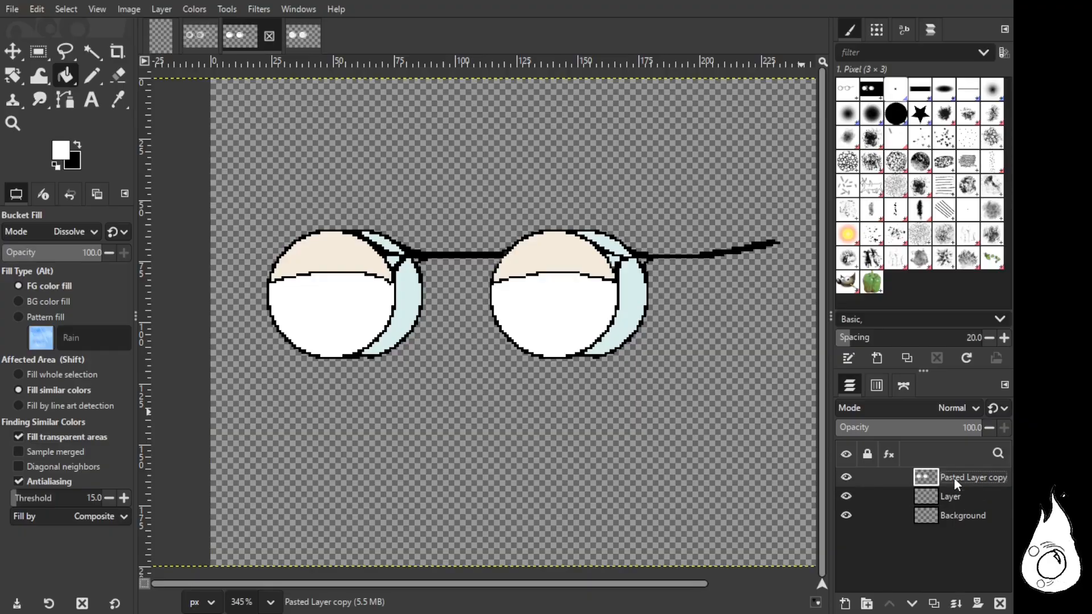
key("ctrl+z")
key("ctrl+z")
key("ctrl+z")
key("ctrl+z")
key("ctrl+z")
key("ctrl+z")
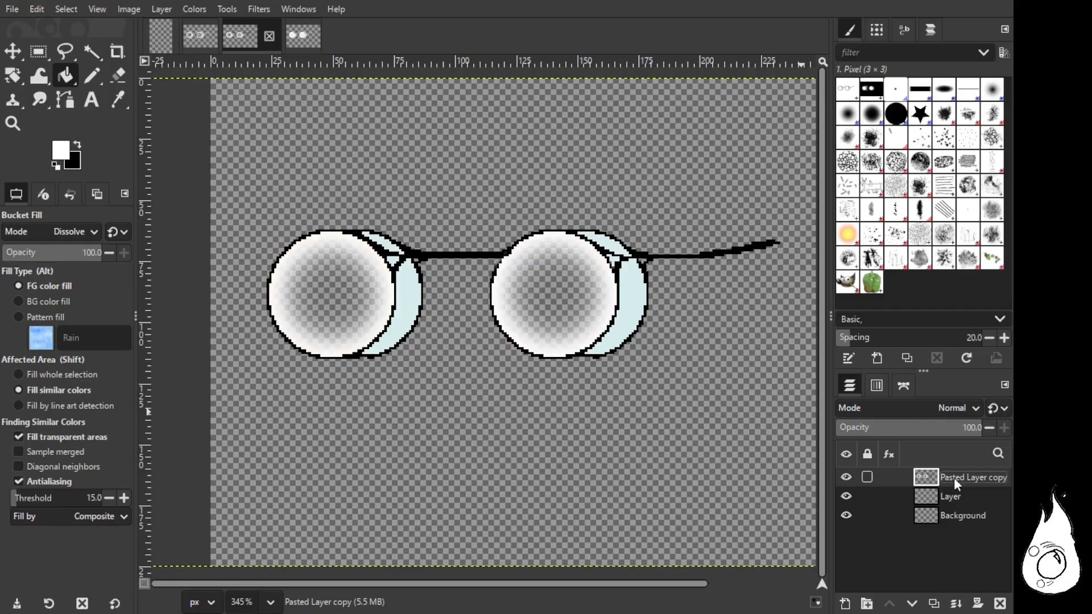
Step: On the layer beneath the glasses, dab a white disc in each lens using the Pencil with the 2. Hardness 100 brush at size 51
left_click(947, 494)
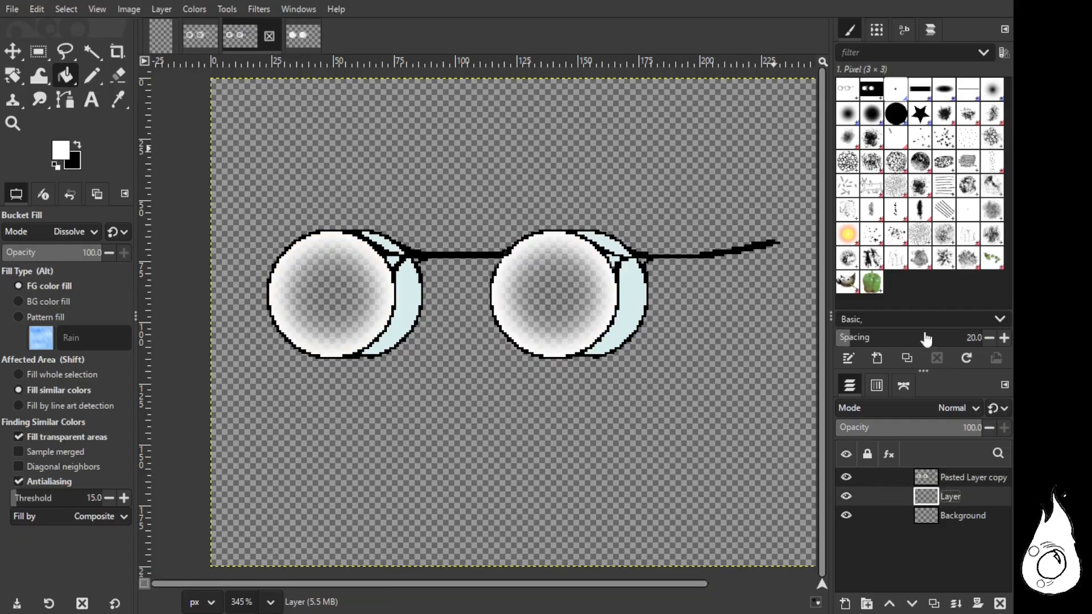
left_click(895, 116)
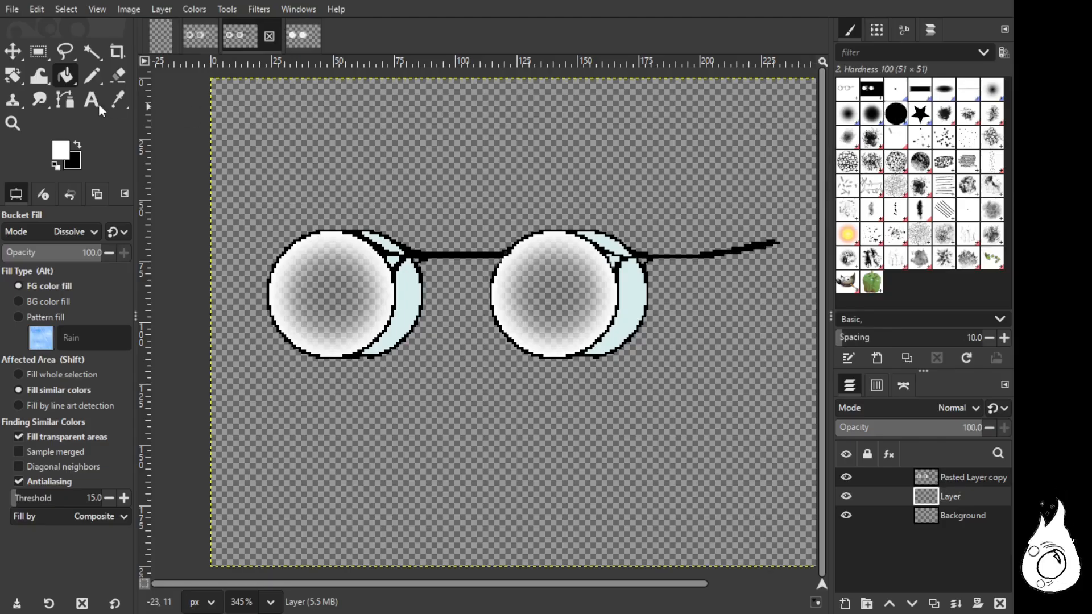
left_click(90, 77)
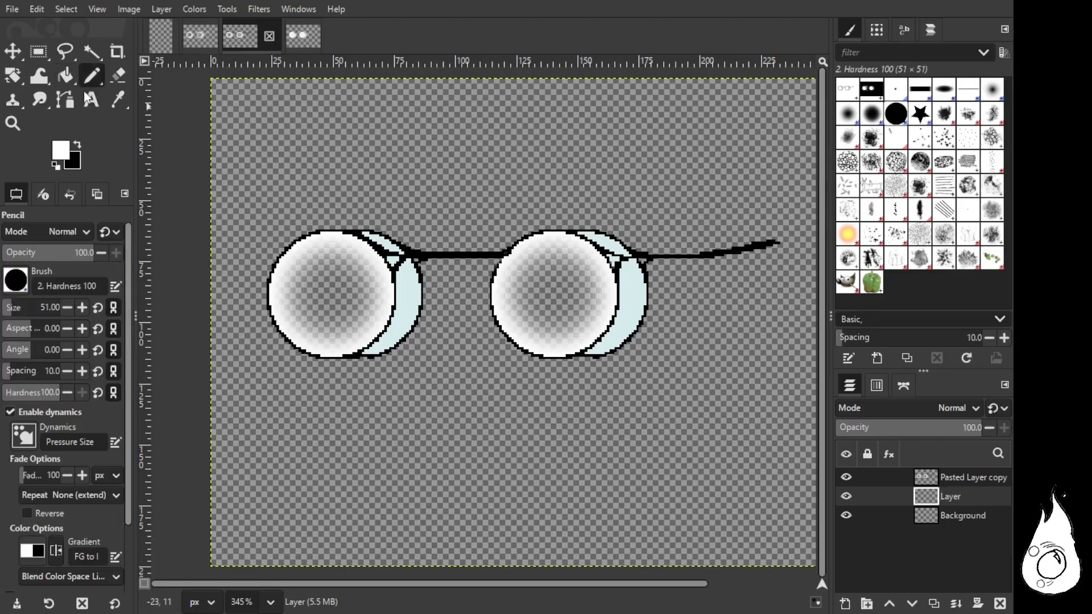
left_click(332, 295)
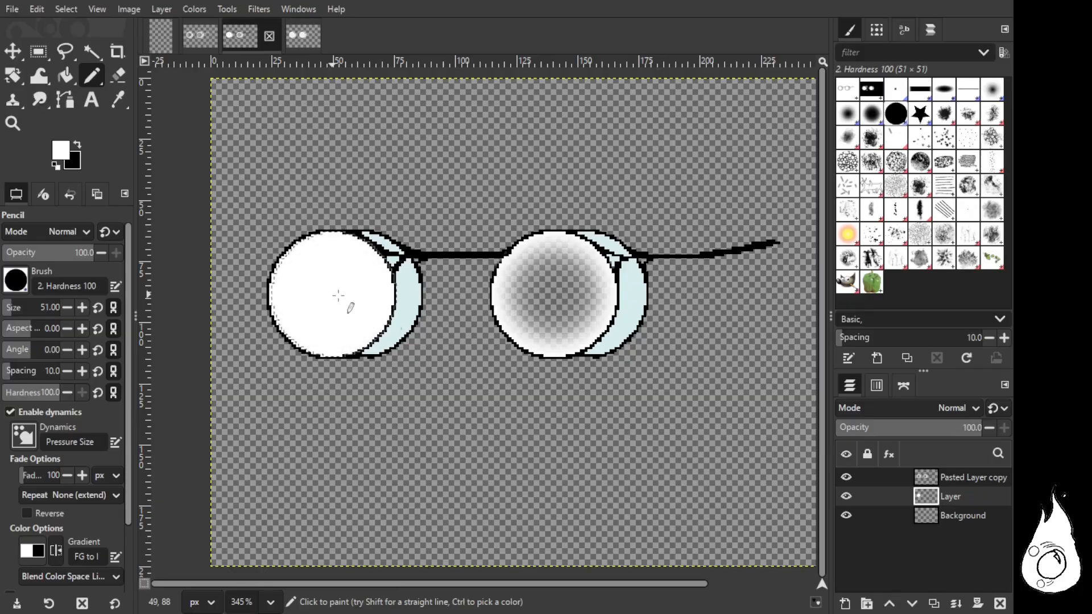
left_click(555, 296)
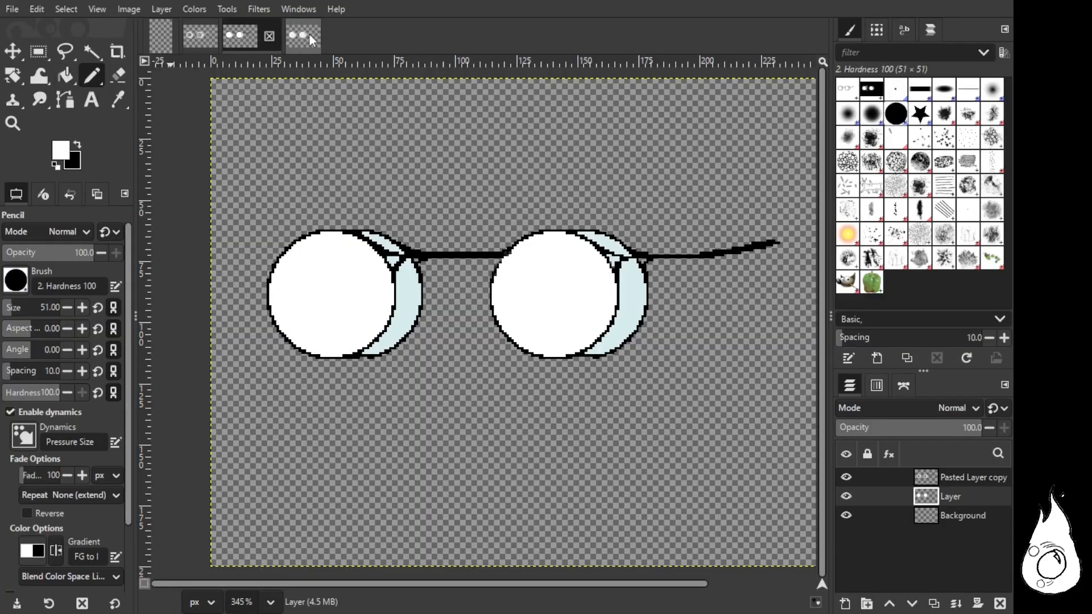
Step: Draw a thin arched black eyelid line across both lenses using the Pencil with the 1. Pixel brush at size 1
left_click(79, 144)
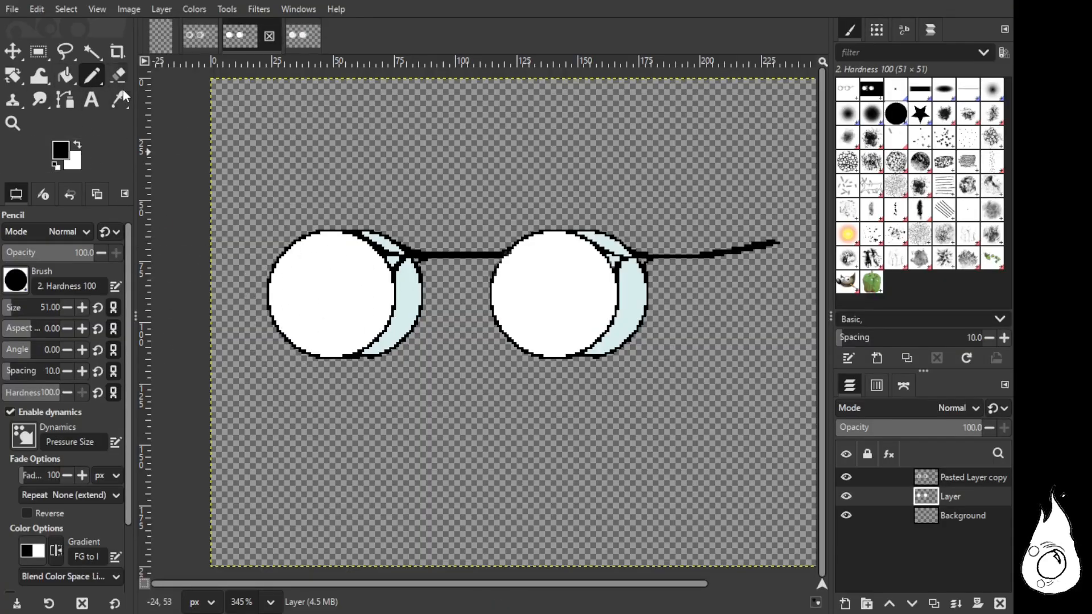
left_click(897, 91)
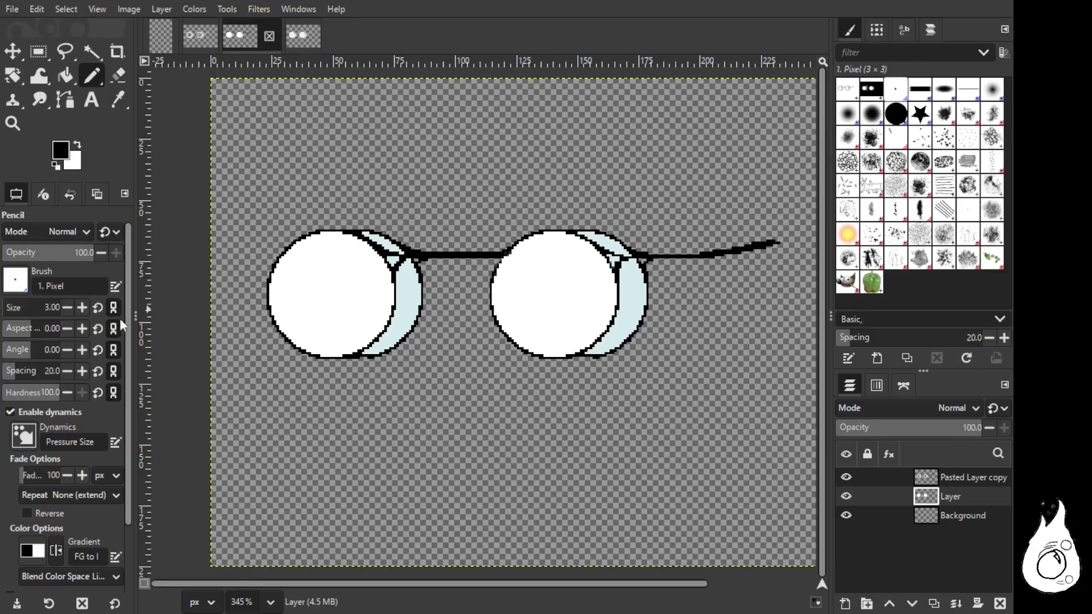
left_click(67, 307)
left_click(67, 307)
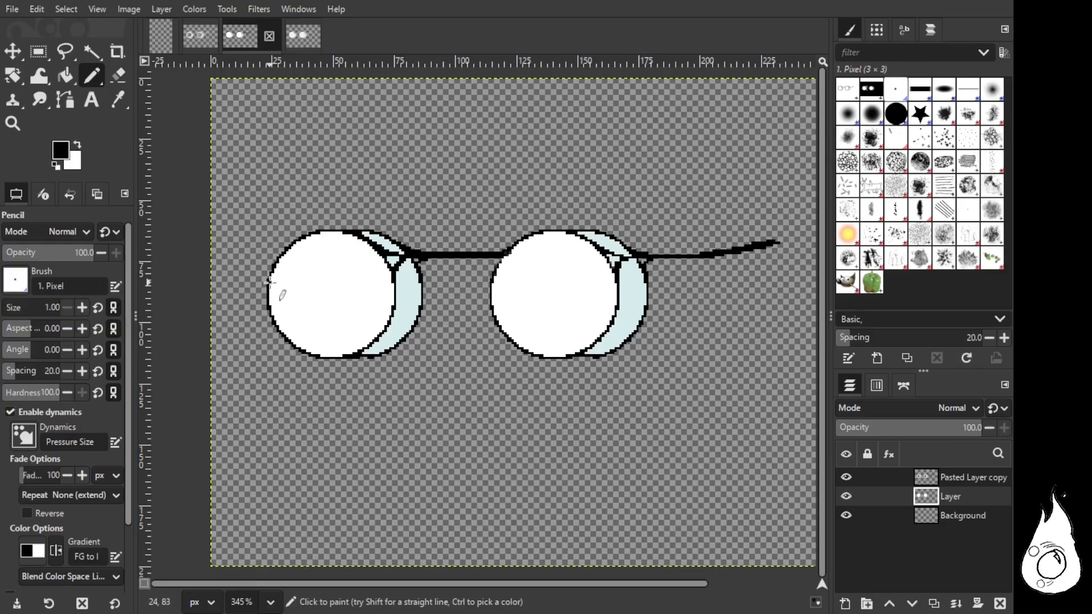
mouse_move(271, 283)
left_mouse_down()
mouse_move(333, 272)
mouse_move(395, 285)
left_mouse_up()
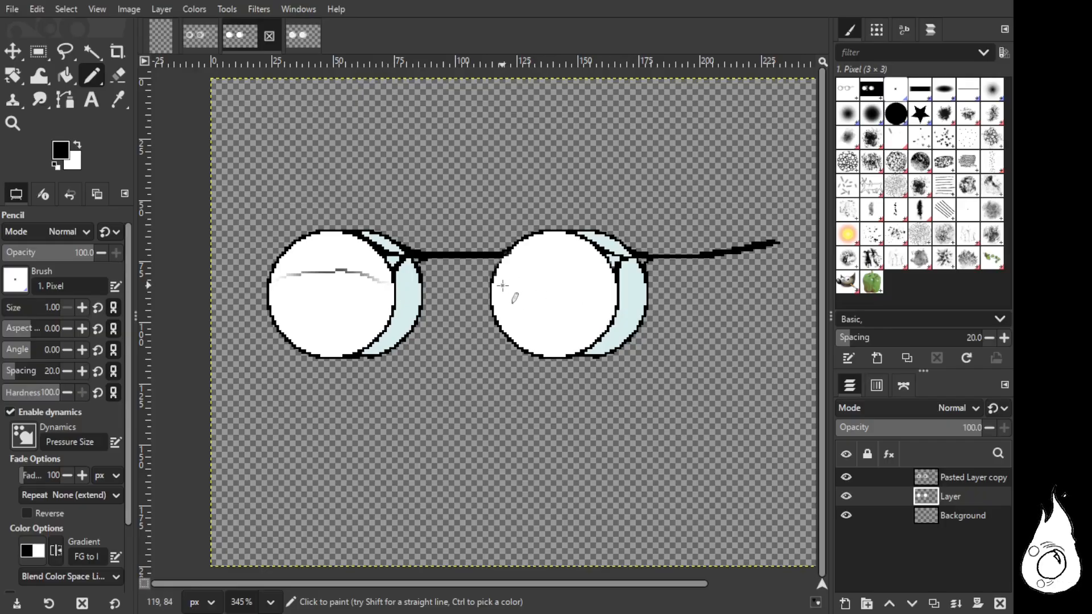
key("ctrl+z")
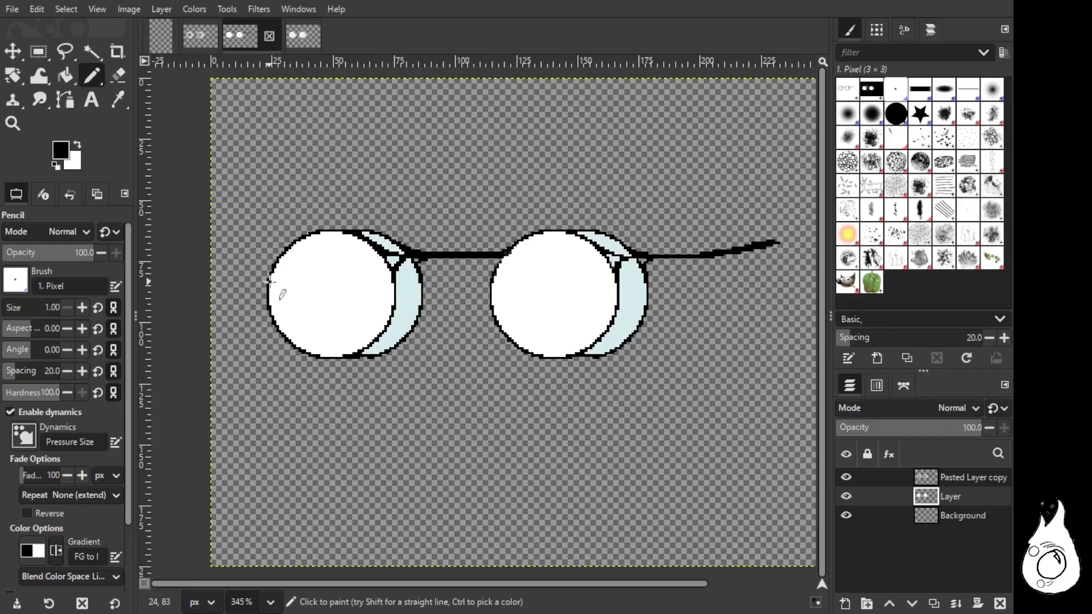
mouse_move(270, 281)
left_mouse_down()
mouse_move(321, 269)
mouse_move(394, 281)
left_mouse_up()
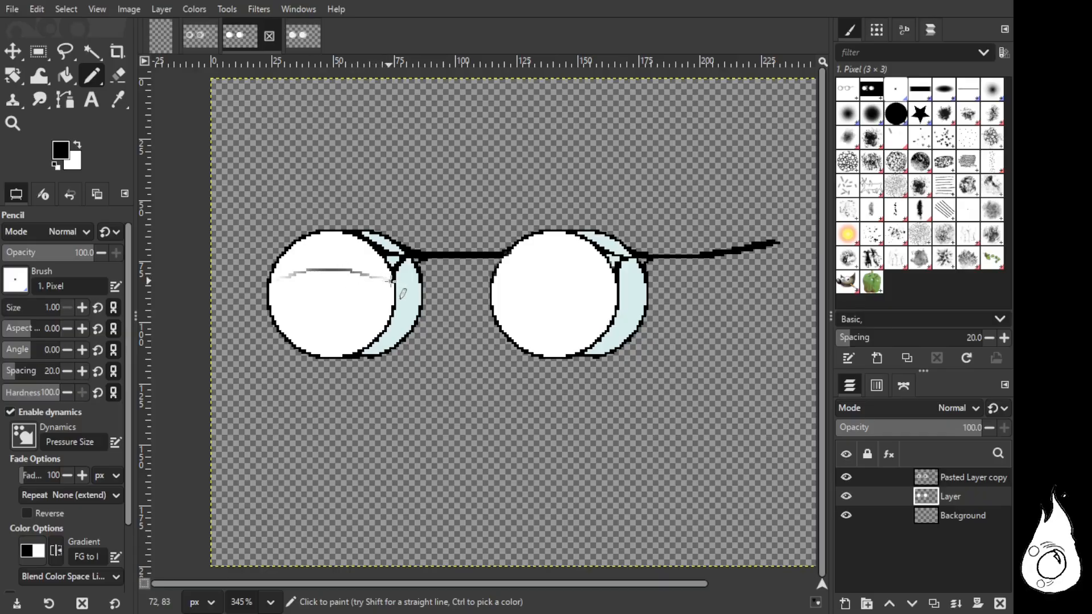
left_click_drag(493, 280, 616, 280)
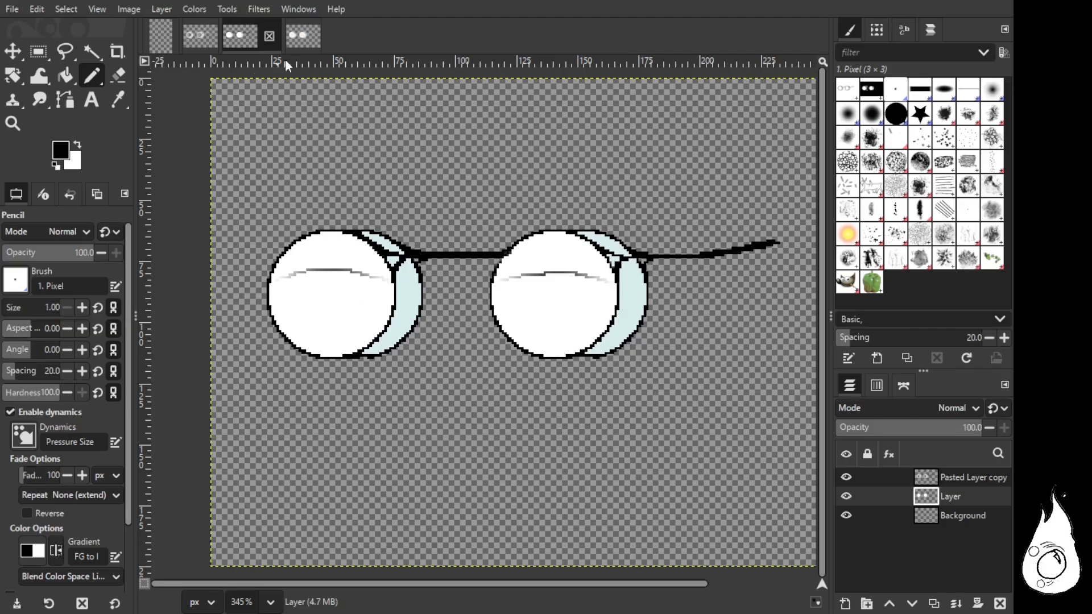
Step: In the third glasses image, lower Pasted Layer copy beneath Layer and sample the solid beige as foreground colour, with black as background
left_click(303, 38)
left_click(119, 99)
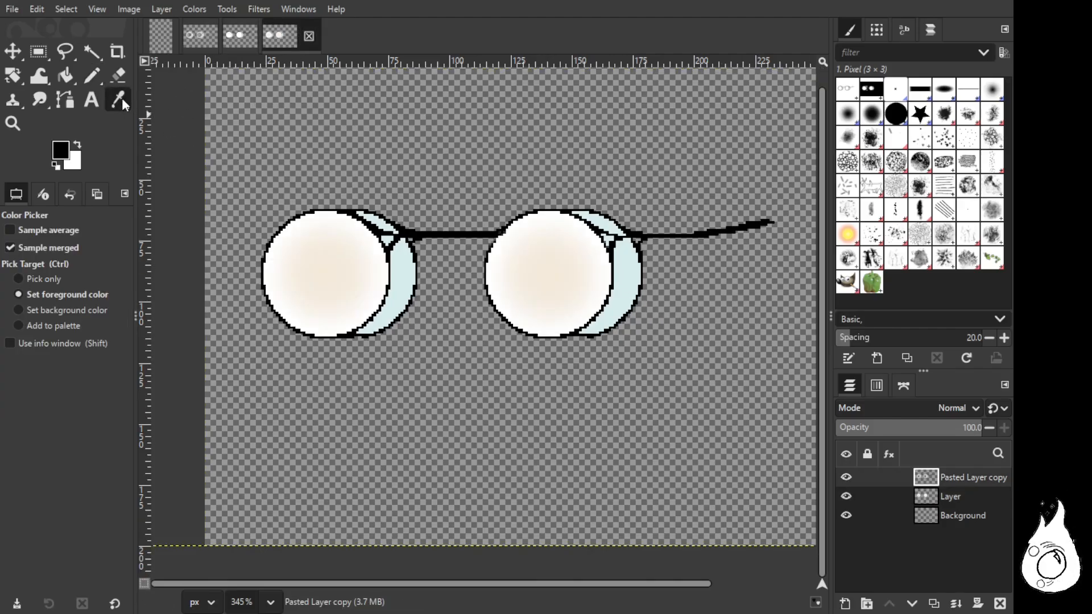
left_click(330, 265)
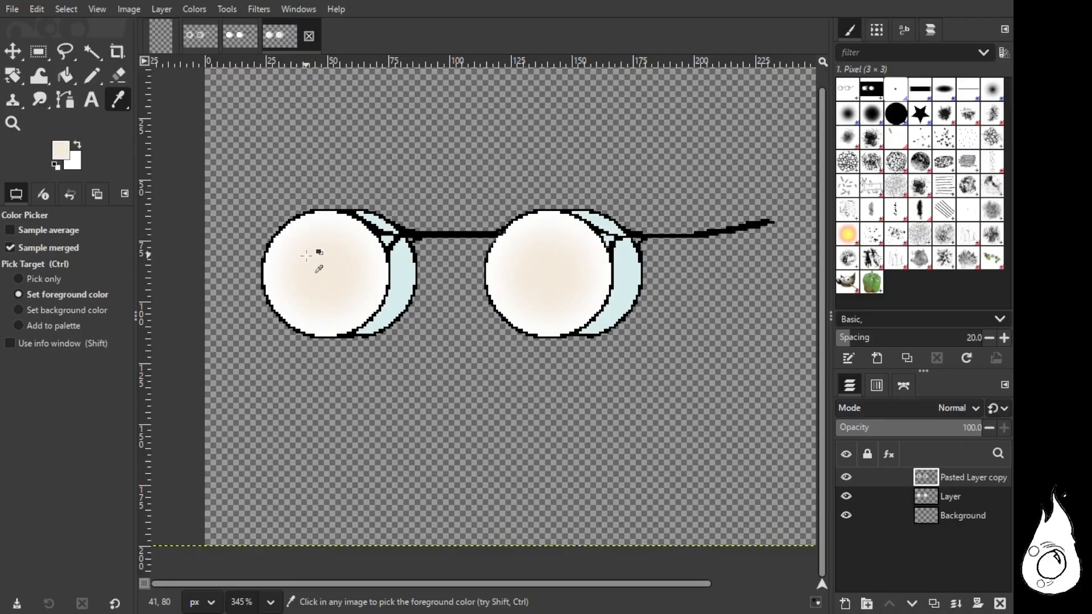
key("shift+Page_Down")
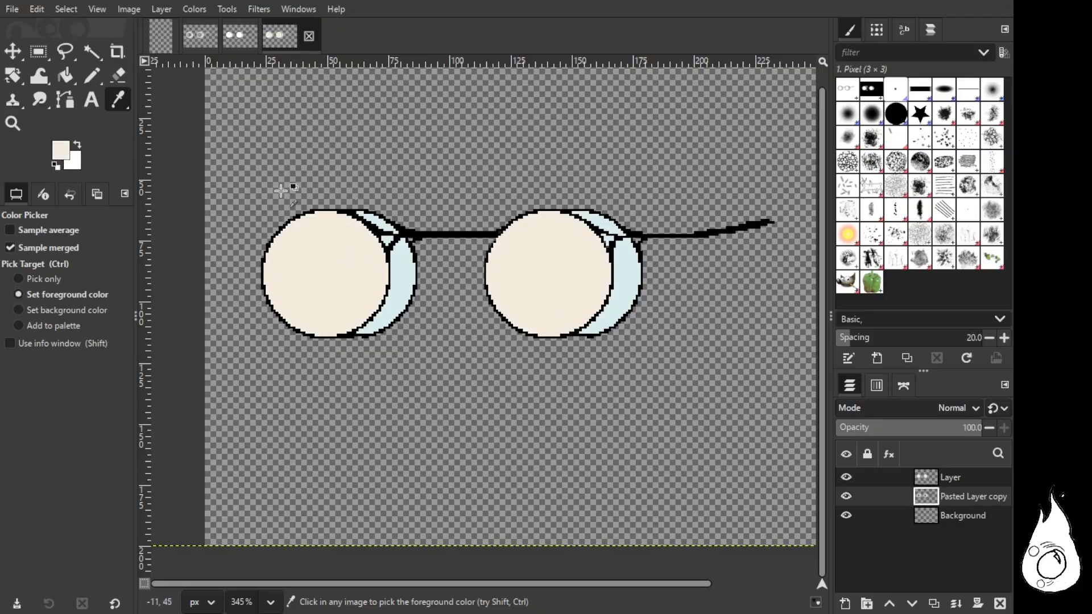
left_click(412, 234)
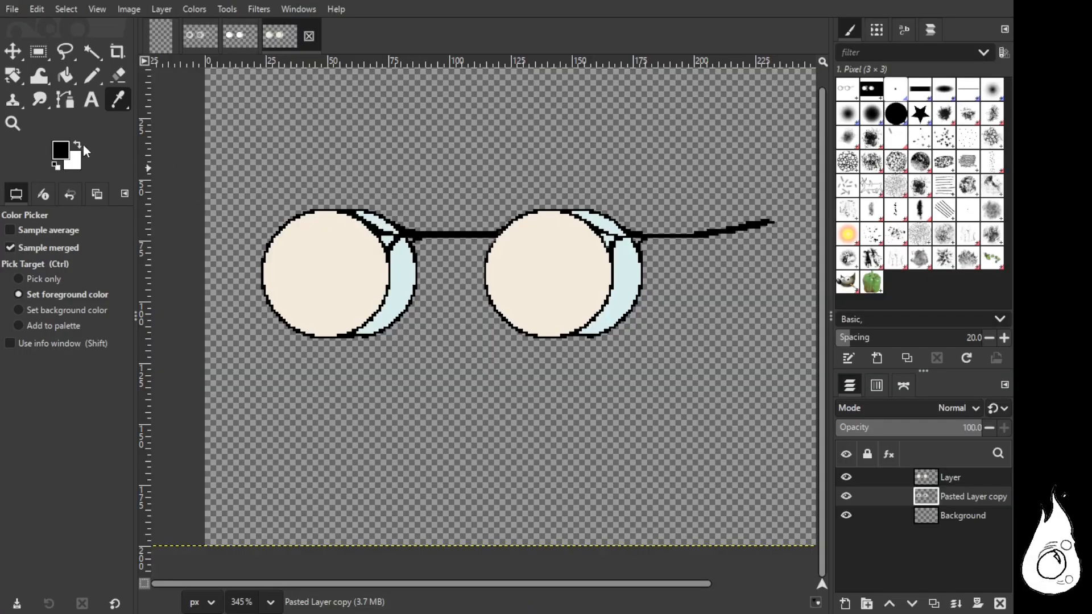
left_click(78, 145)
left_click(340, 264)
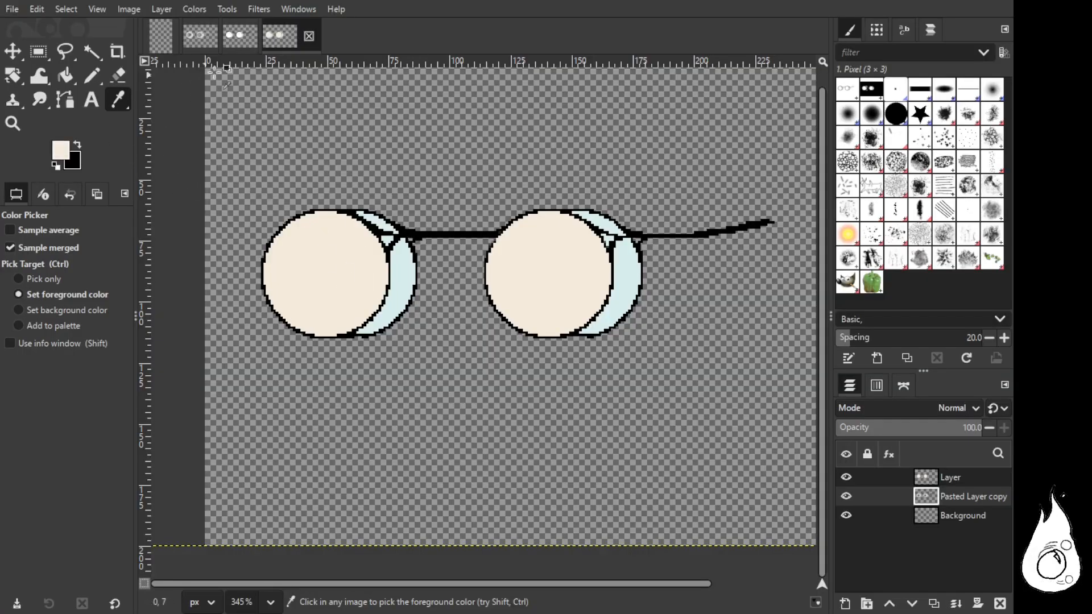
Step: In the second glasses image, bucket-fill the area above the eyelid line in both lenses with the sampled beige
left_click(239, 36)
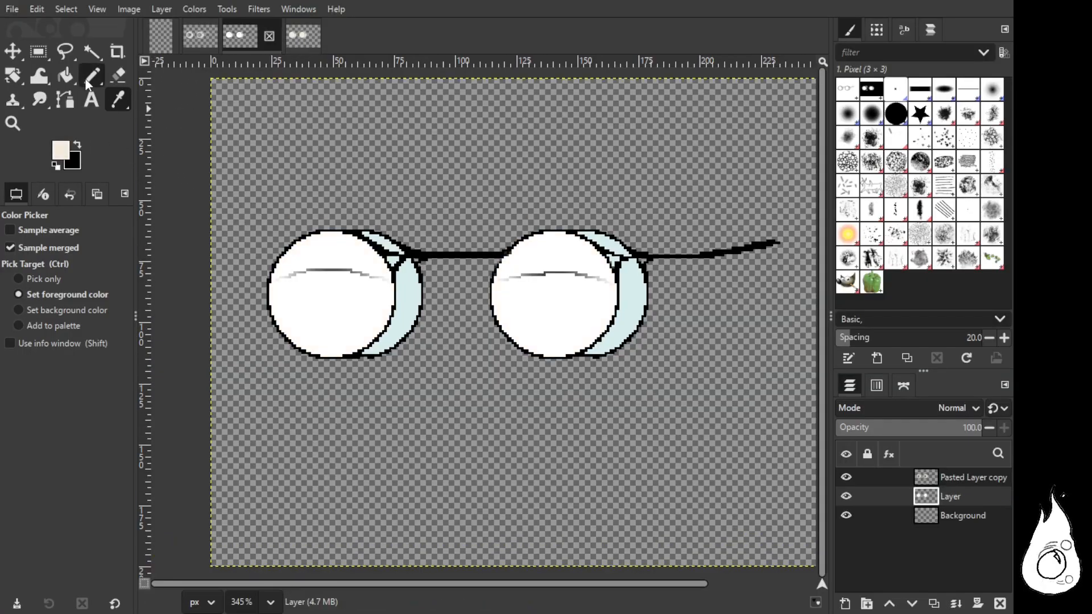
left_click(65, 78)
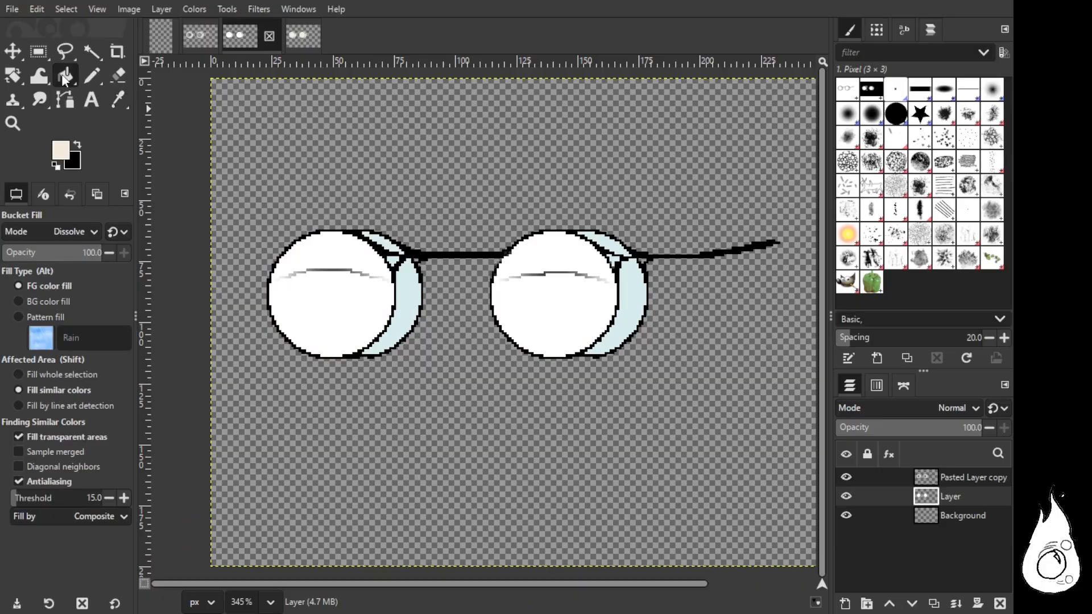
left_click(336, 246)
left_click(559, 259)
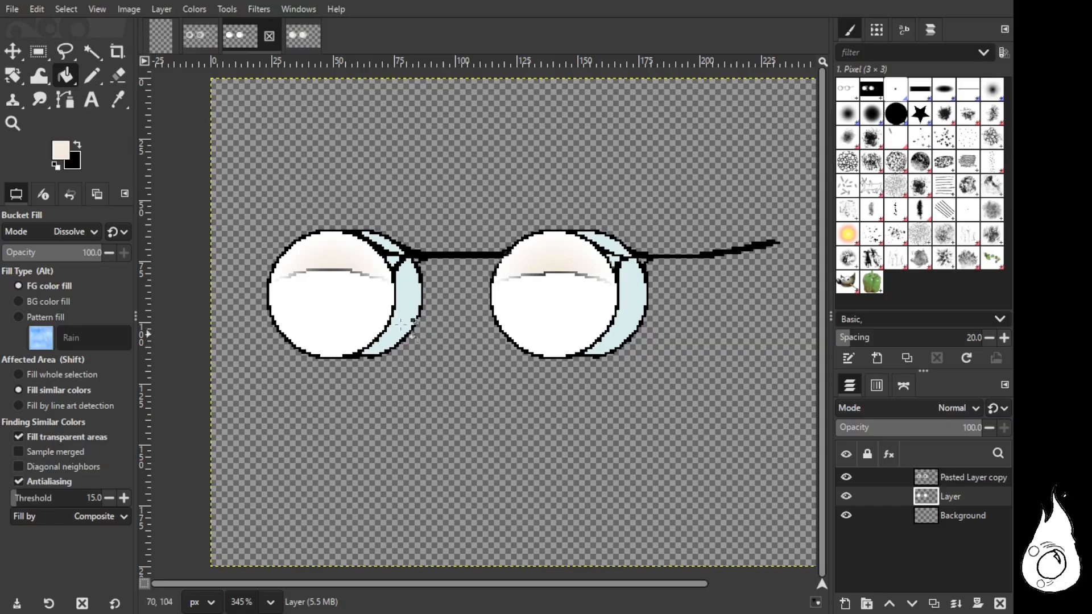
Step: Activate the layer beneath the glasses in the first image, and sample the second image's eye white as the foreground colour
left_click(194, 37)
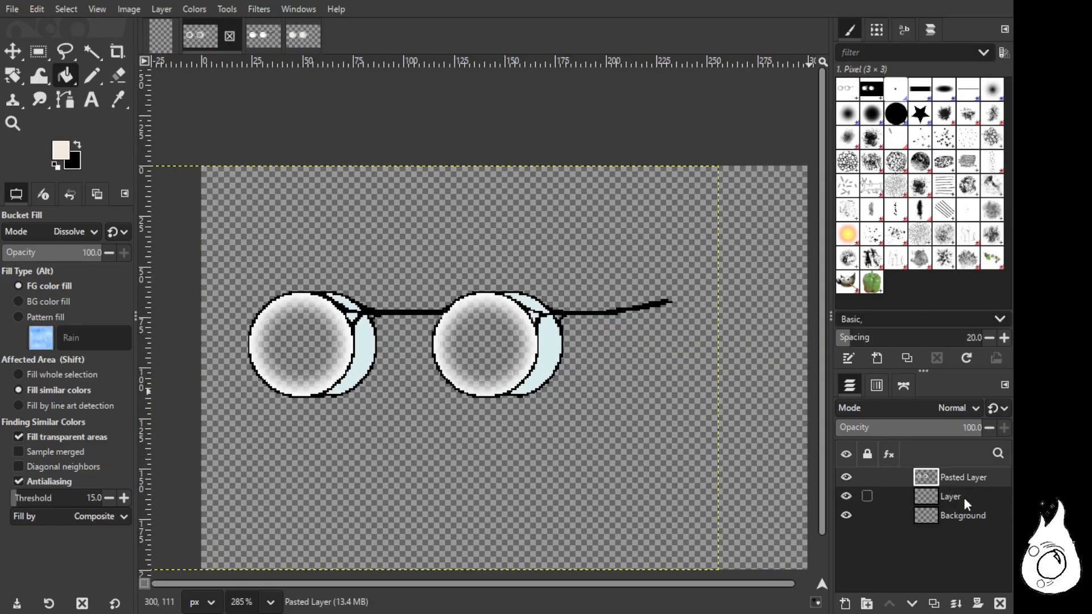
left_click(899, 497)
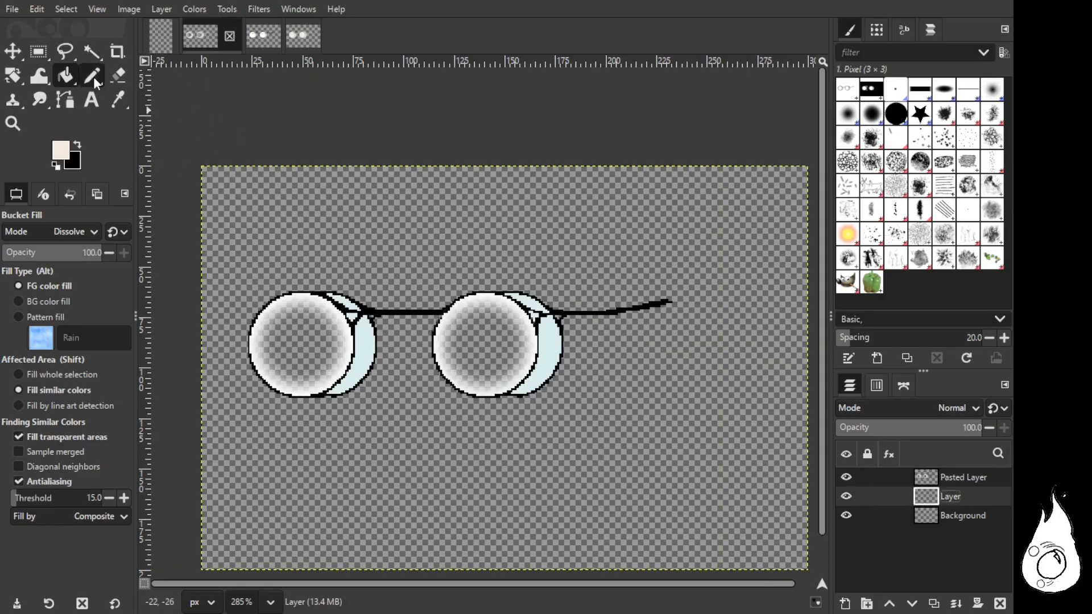
left_click(262, 36)
left_click(117, 100)
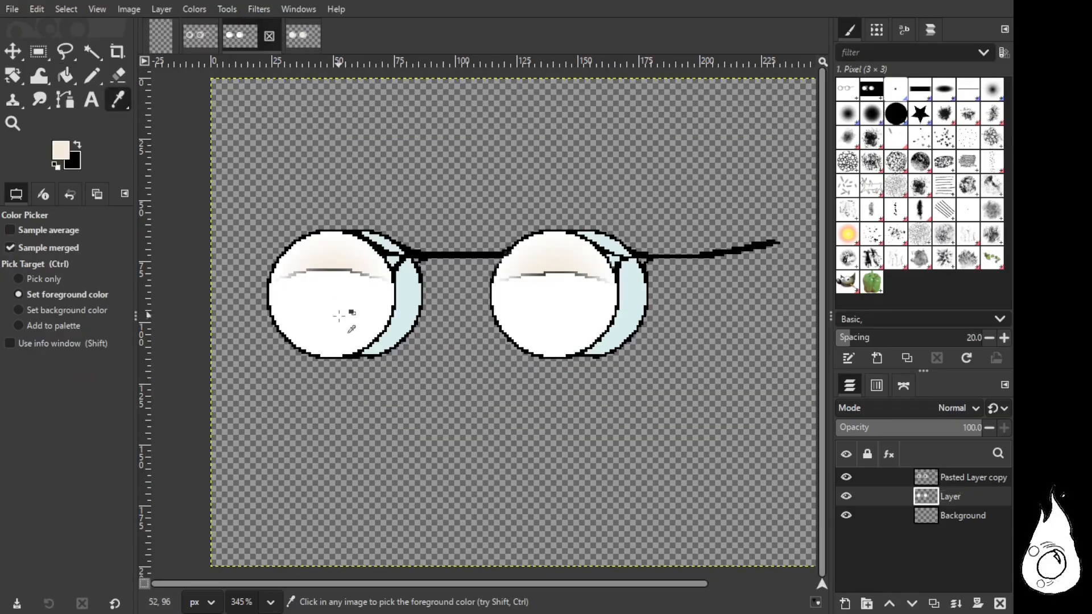
left_click(341, 319)
left_click(202, 35)
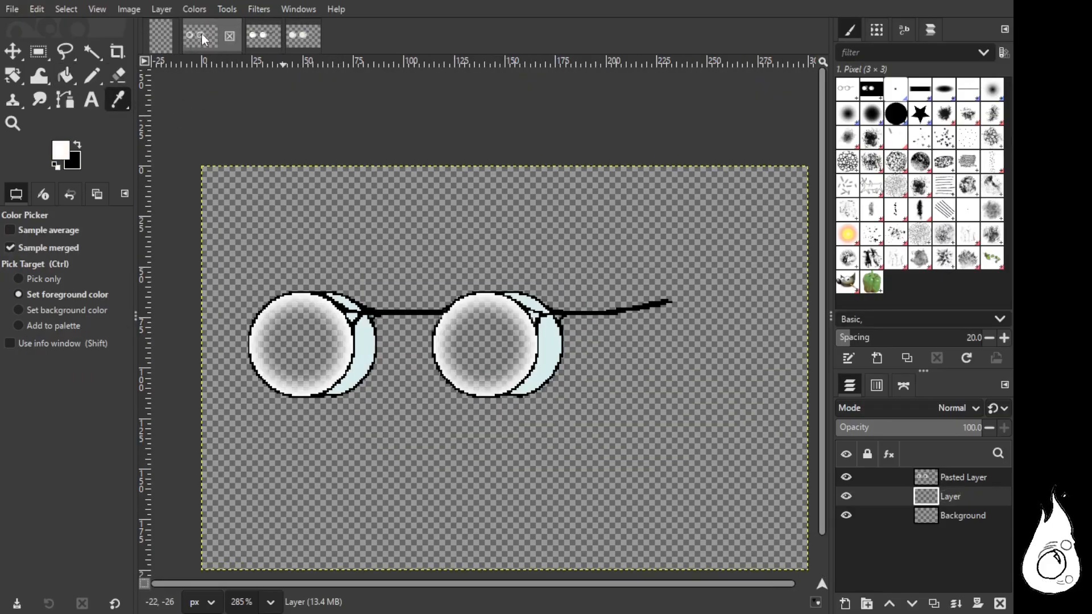
Step: Dab a white disc in each lens of the first image using the Pencil with the 2. Hardness 100 brush at size 51
left_click(91, 76)
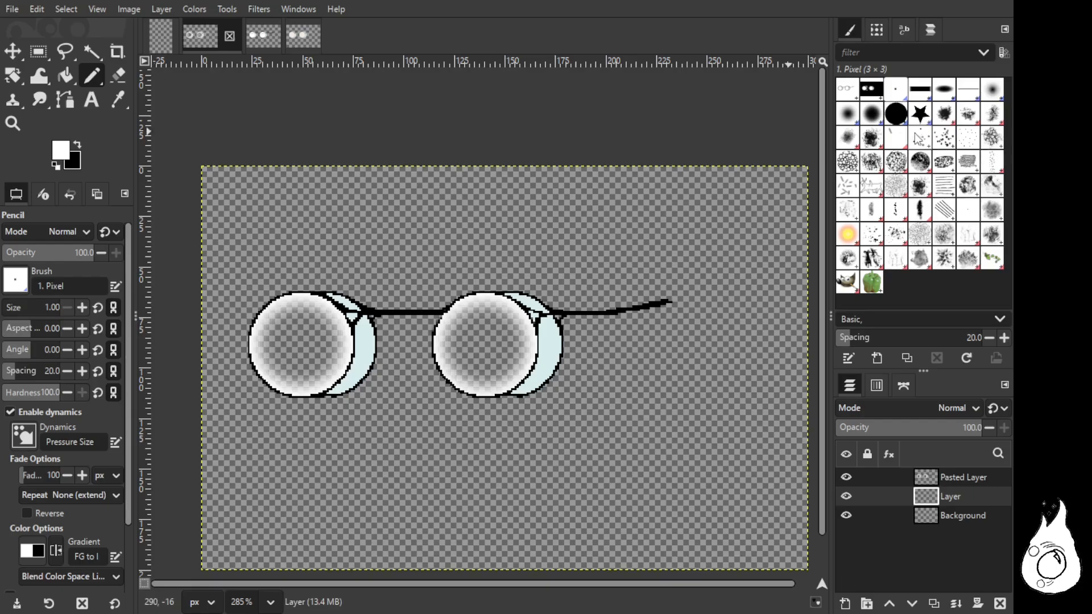
left_click(896, 114)
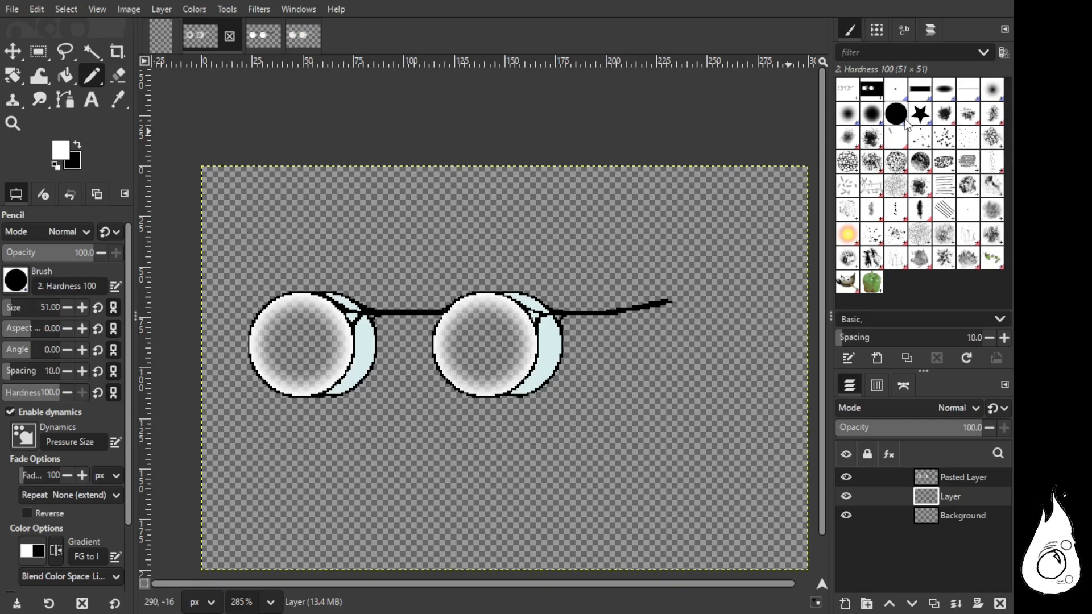
left_click(301, 345)
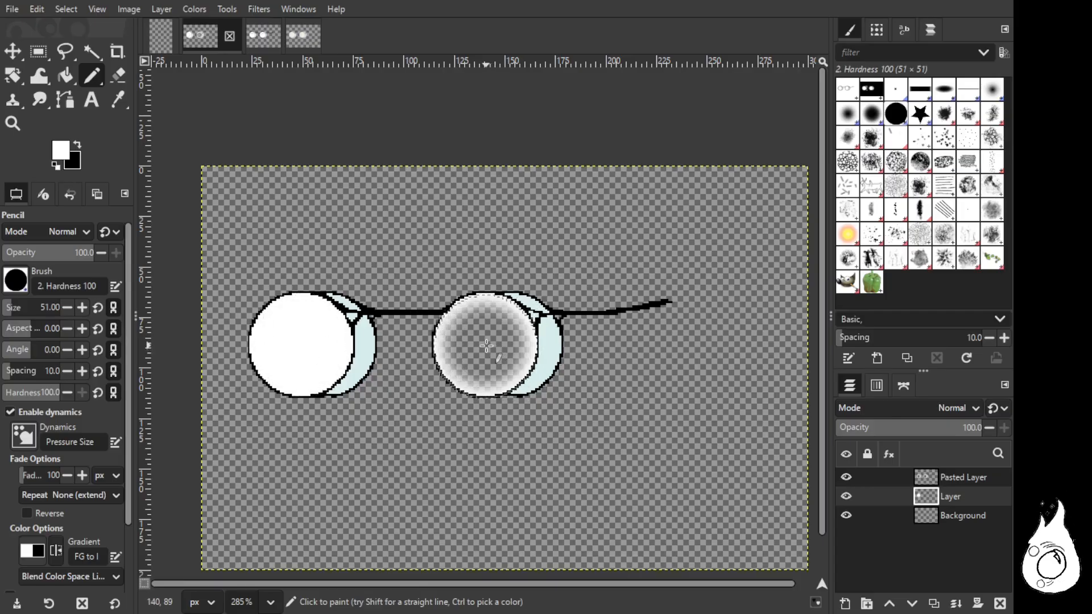
left_click(486, 344)
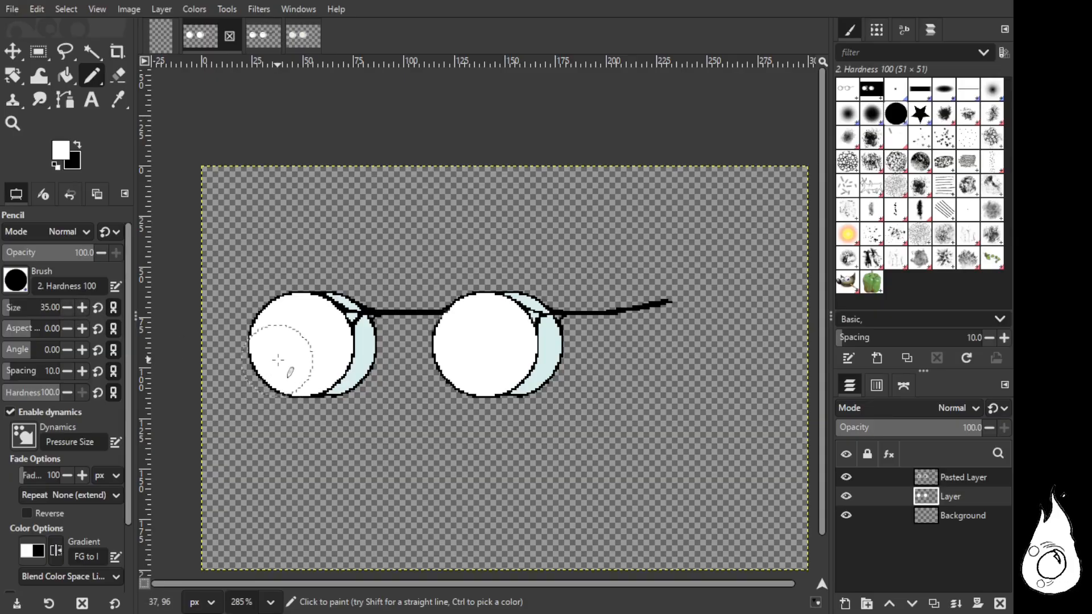
Step: Set the Pencil's brush size to 40
left_click(82, 307)
left_click(82, 307)
left_click(82, 307)
left_click(82, 307)
left_click(82, 307)
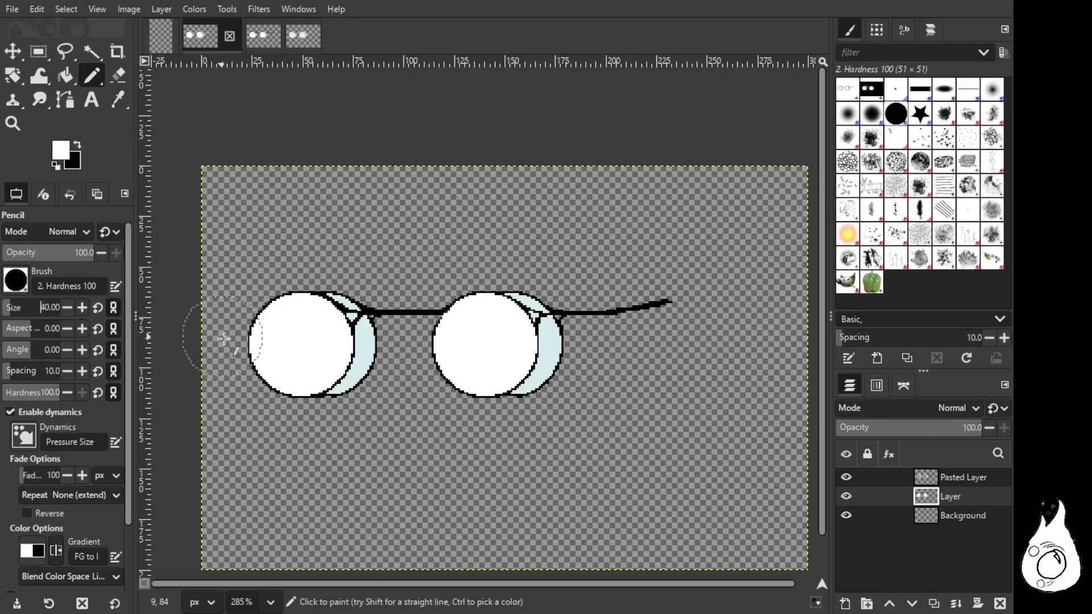
left_click(282, 361)
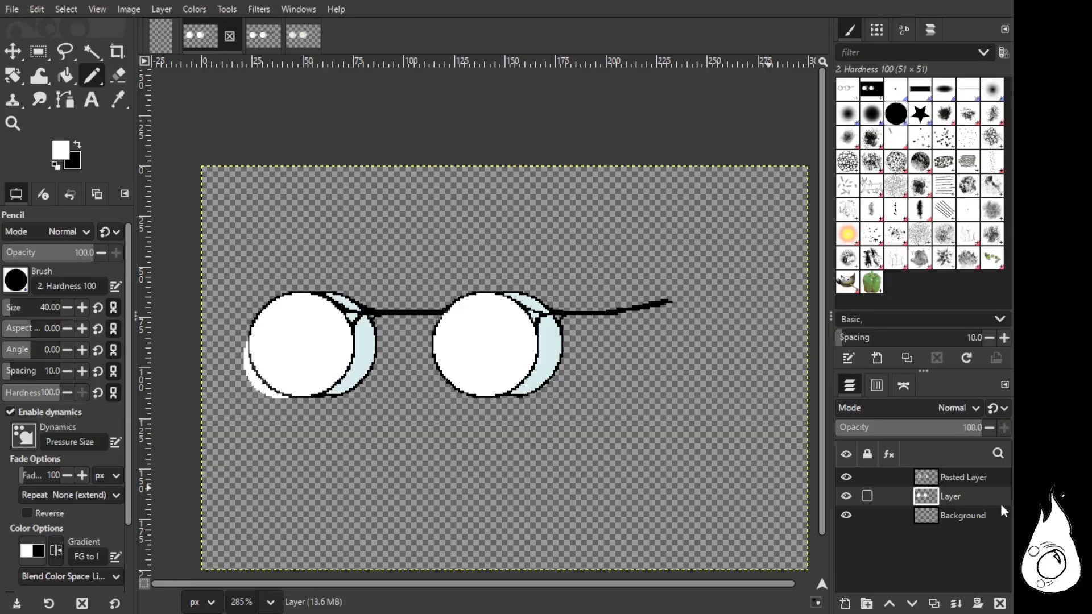
left_click(846, 477)
left_click(846, 477)
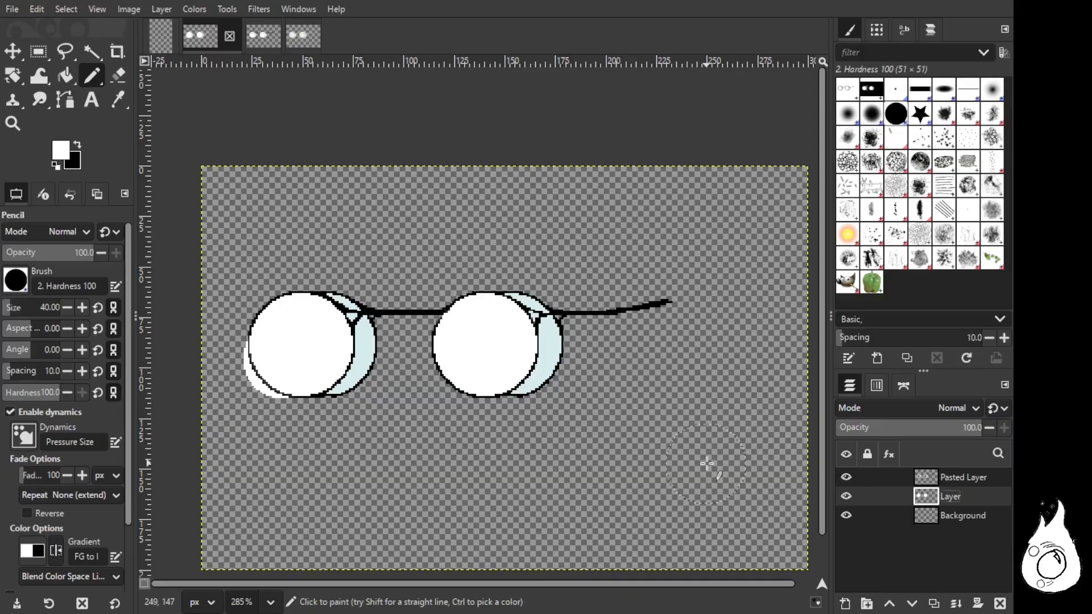
key("ctrl+z")
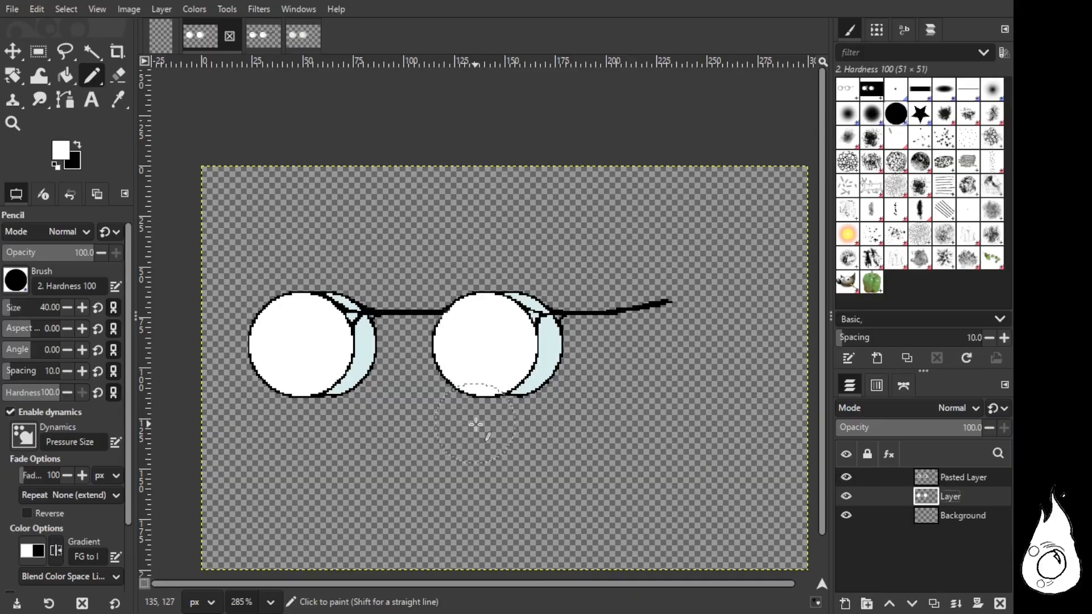
left_click(78, 145)
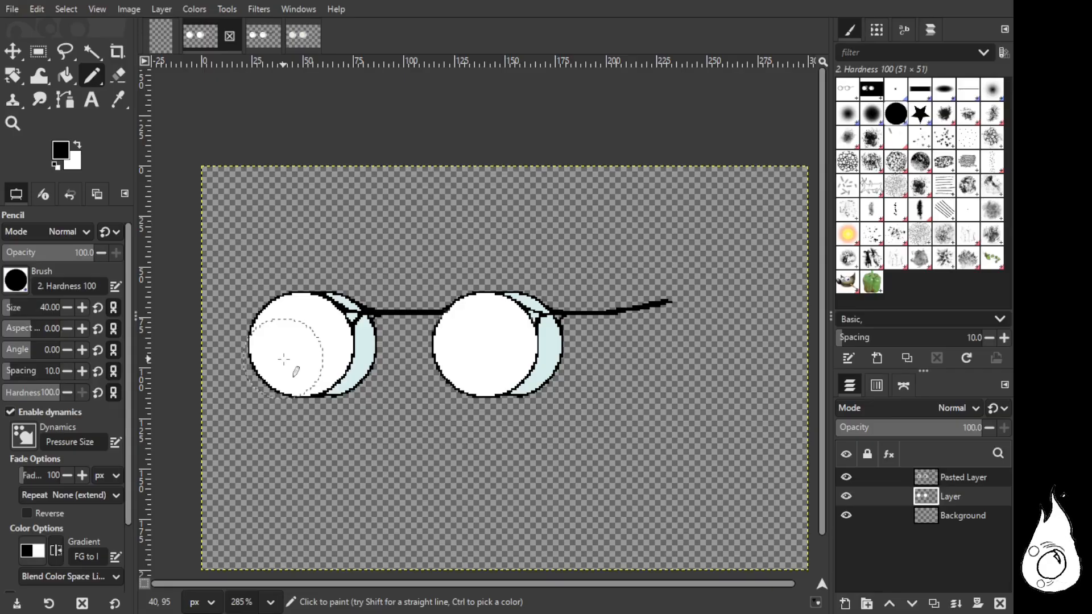
left_click(77, 144)
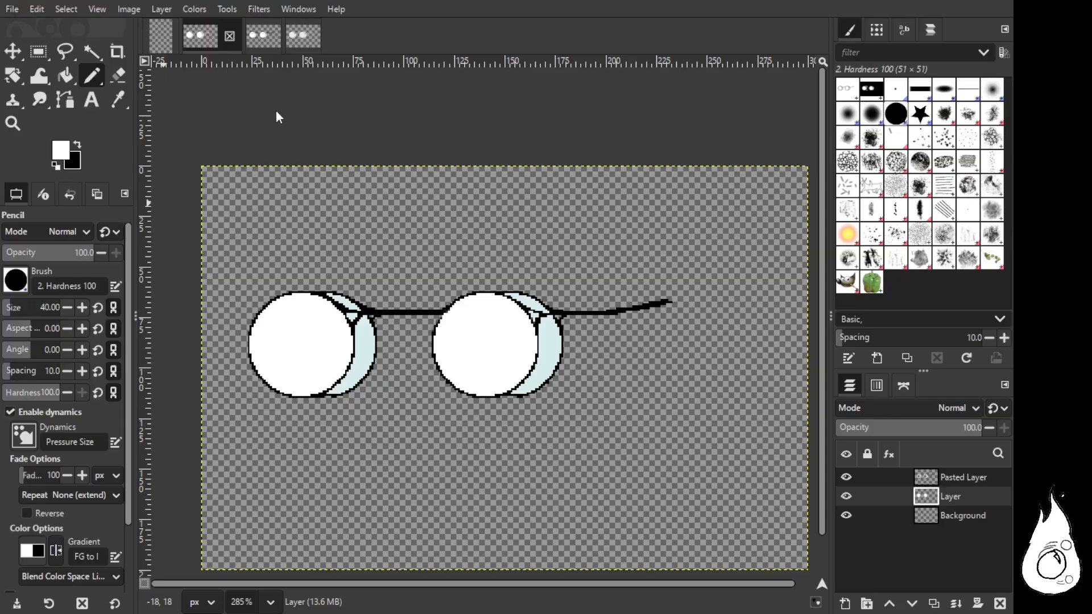
Step: Set the foreground colour to dark purple and dab a size 40 iris disc toward the lower left of each lens
left_click(257, 199)
left_click(395, 341)
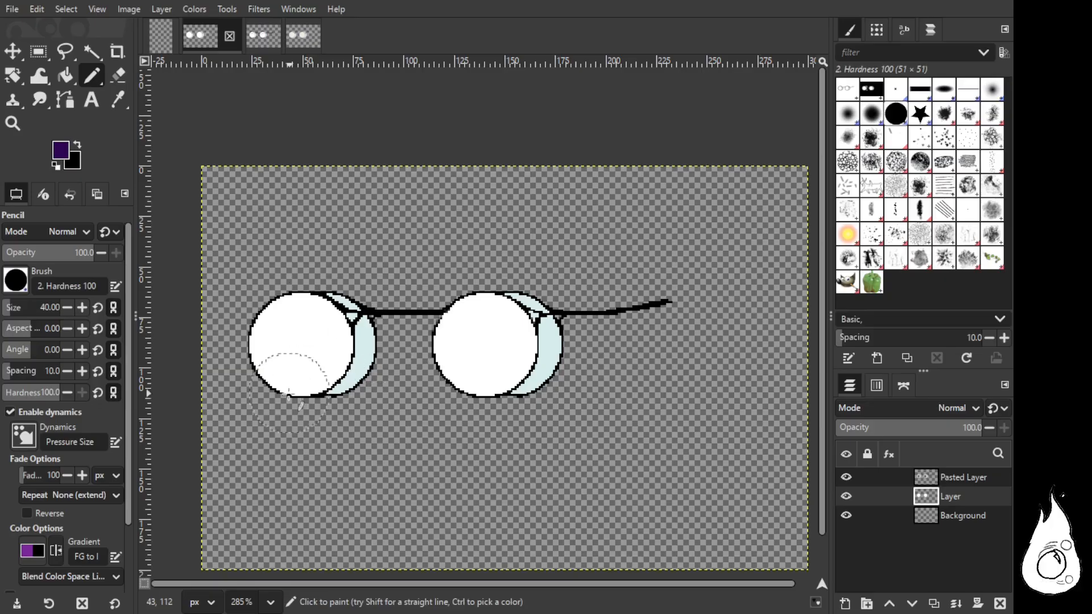
left_click(283, 360)
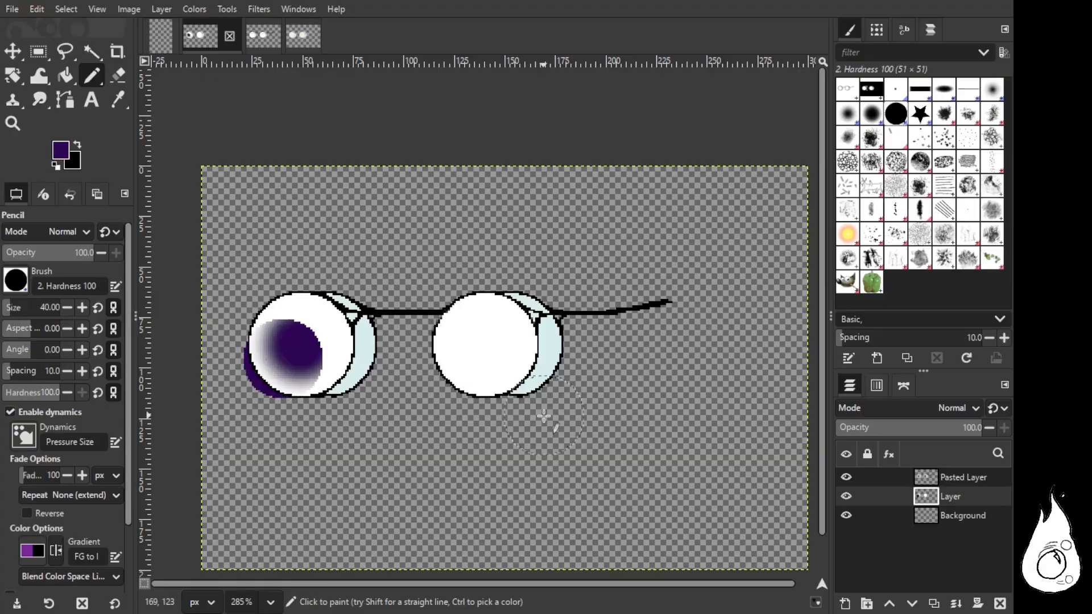
left_click(470, 362)
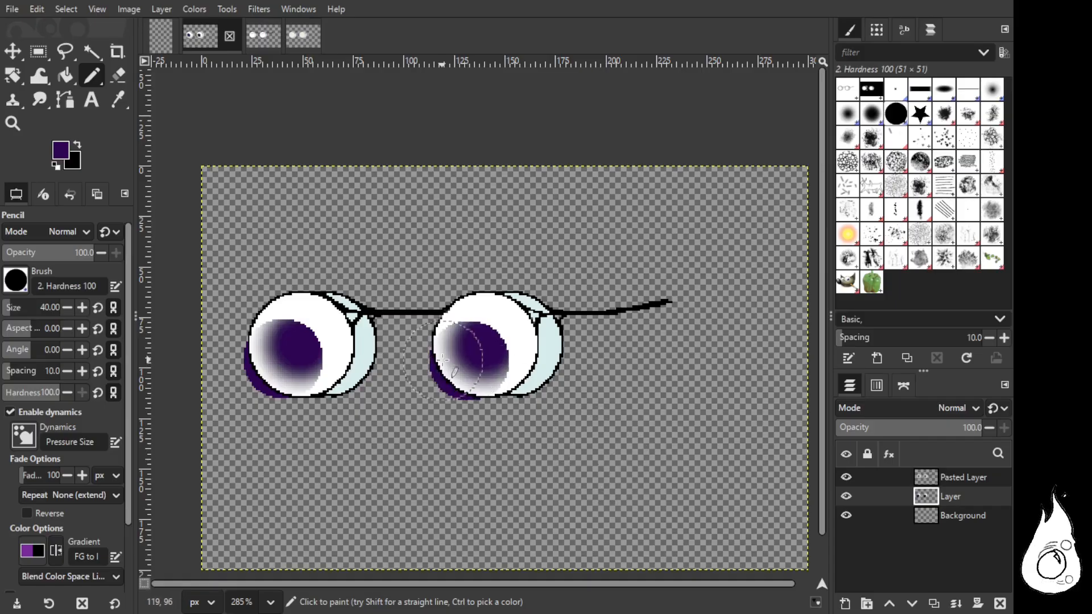
Step: Make black the foreground colour and set the Pencil's brush size to 5
left_click(77, 145)
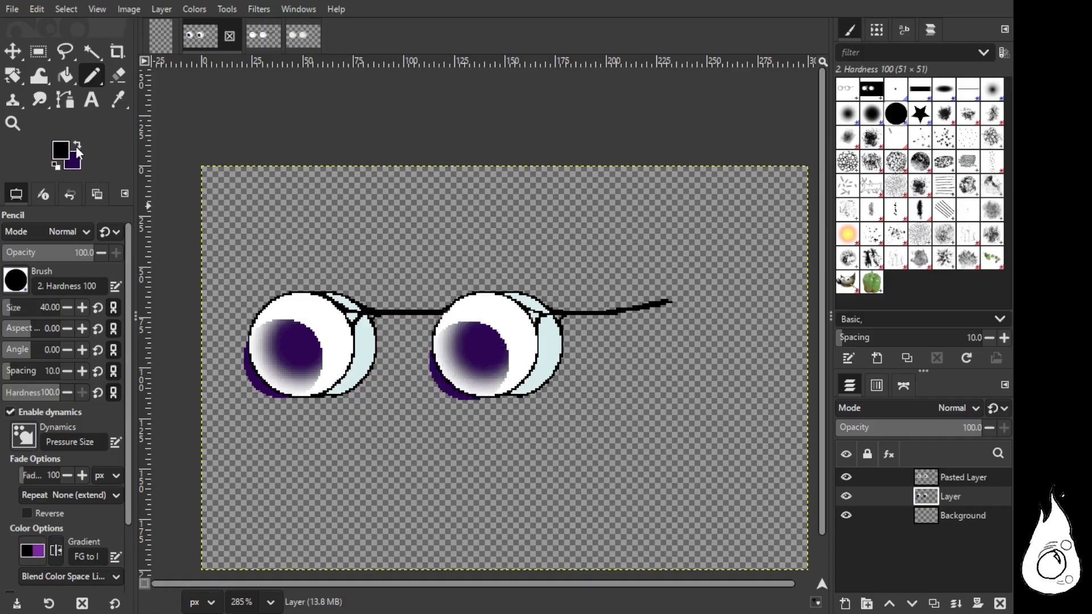
left_click(49, 317)
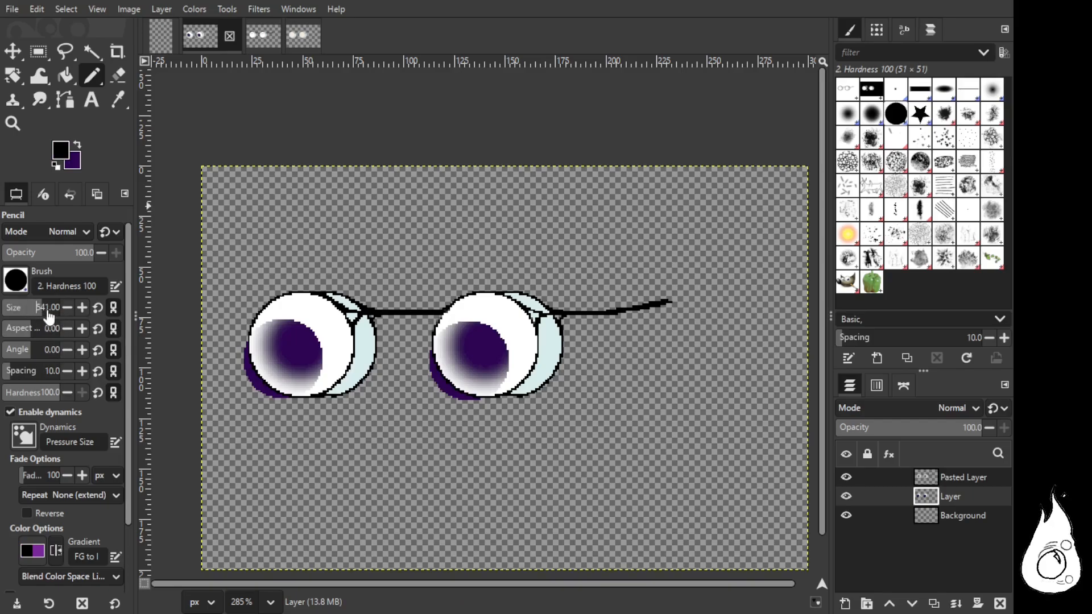
mouse_move(49, 316)
left_mouse_down()
mouse_move(58, 331)
mouse_move(22, 309)
mouse_move(11, 316)
left_mouse_up()
left_click(46, 308)
key("BackSpace")
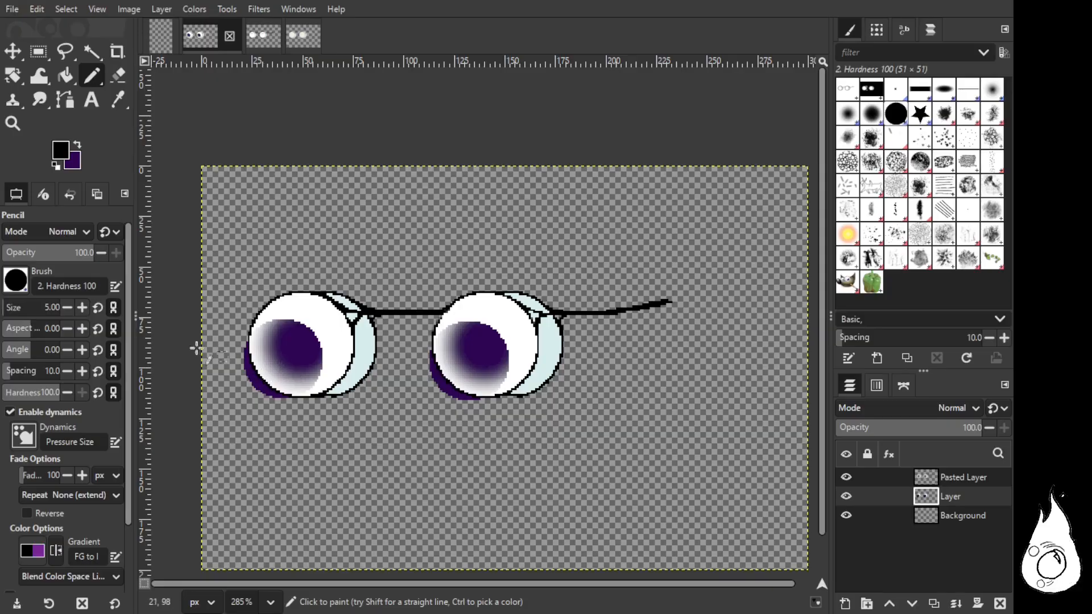
Step: Set the Pencil's brush size to 25 and dab a black pupil toward the lower left of each iris
type("2")
key("Return")
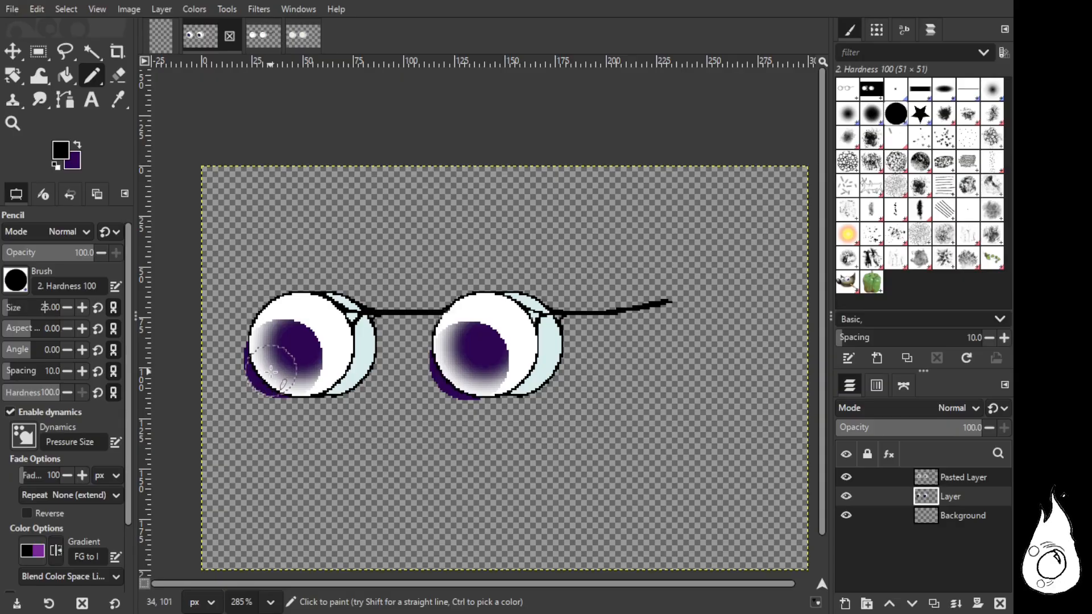
left_click_drag(273, 371, 293, 364)
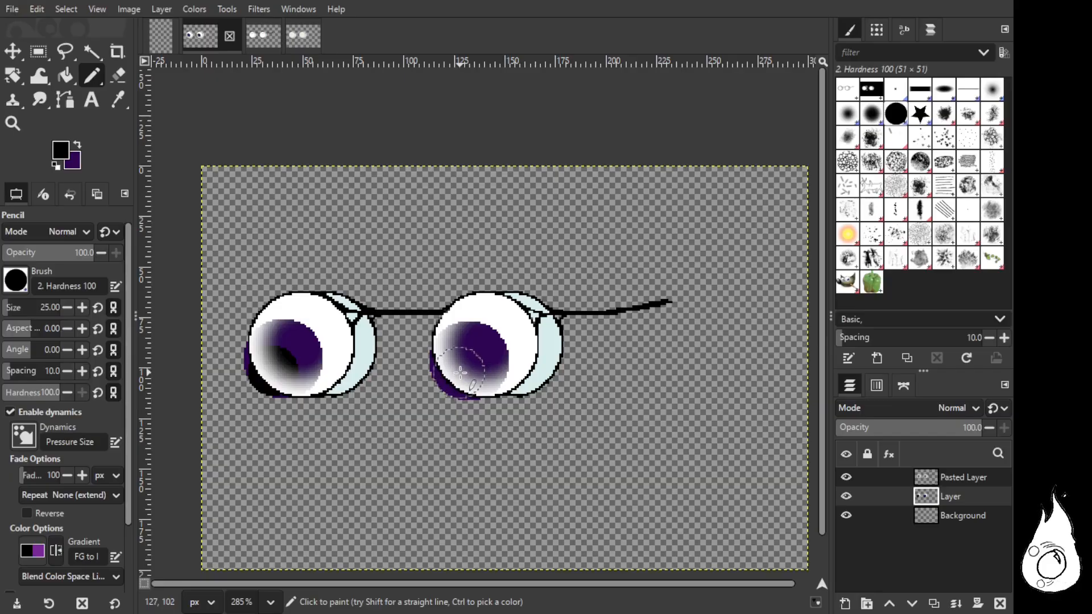
left_click_drag(460, 372, 471, 357)
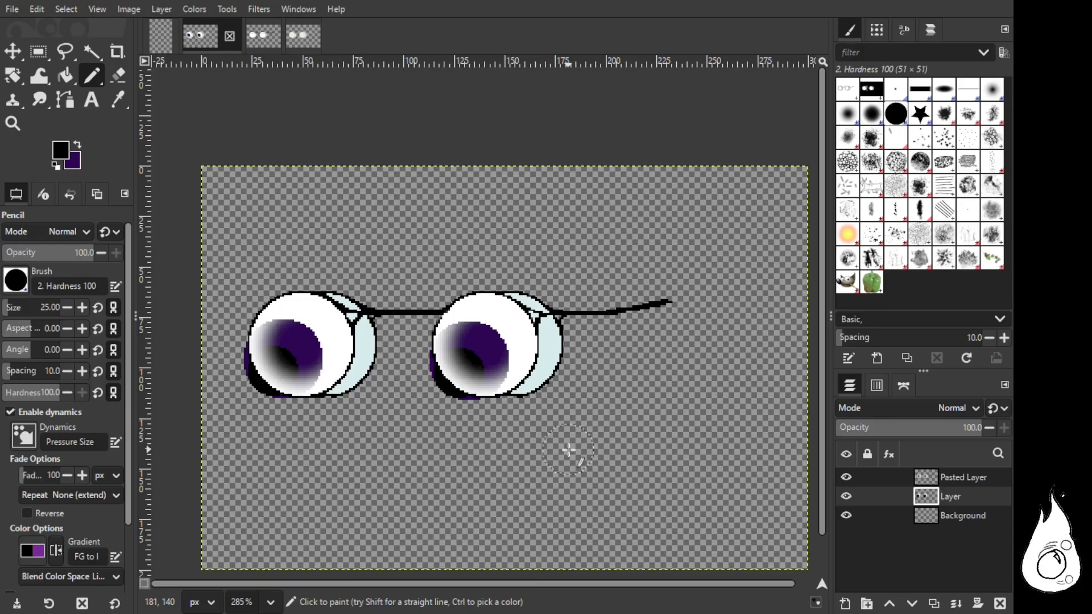
Step: Bring the purple back as a lighter foreground shade and recolour both irises with Bucket Fill
left_click(77, 143)
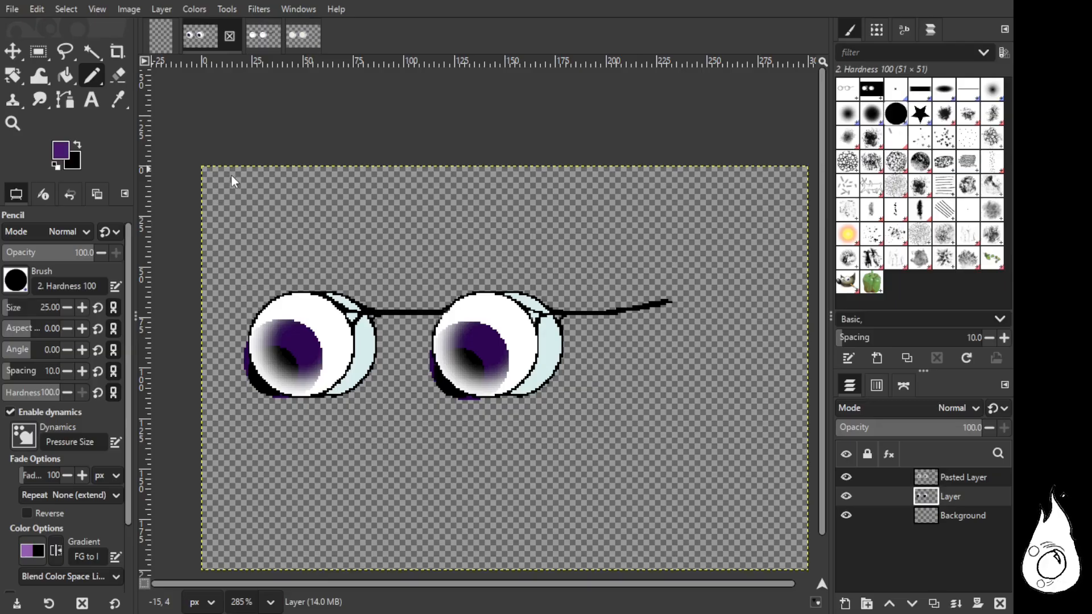
left_click(66, 76)
left_click(295, 348)
left_click(486, 343)
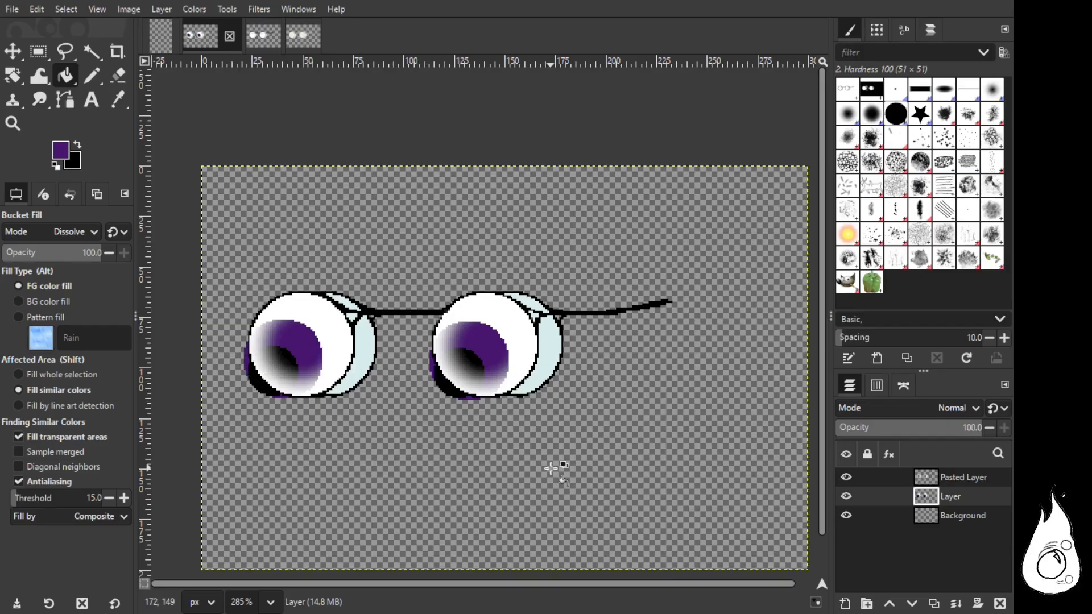
Step: Copy a 280 × 158 px rectangle around both open eyes from the first image's eye layer and paste it into the second image
left_click(263, 37)
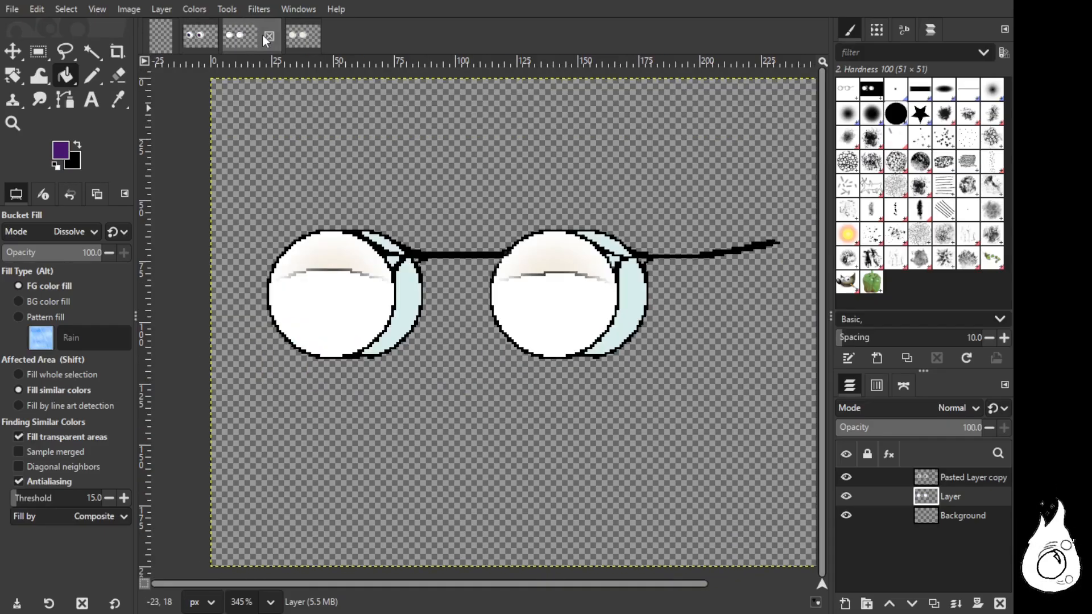
left_click(196, 40)
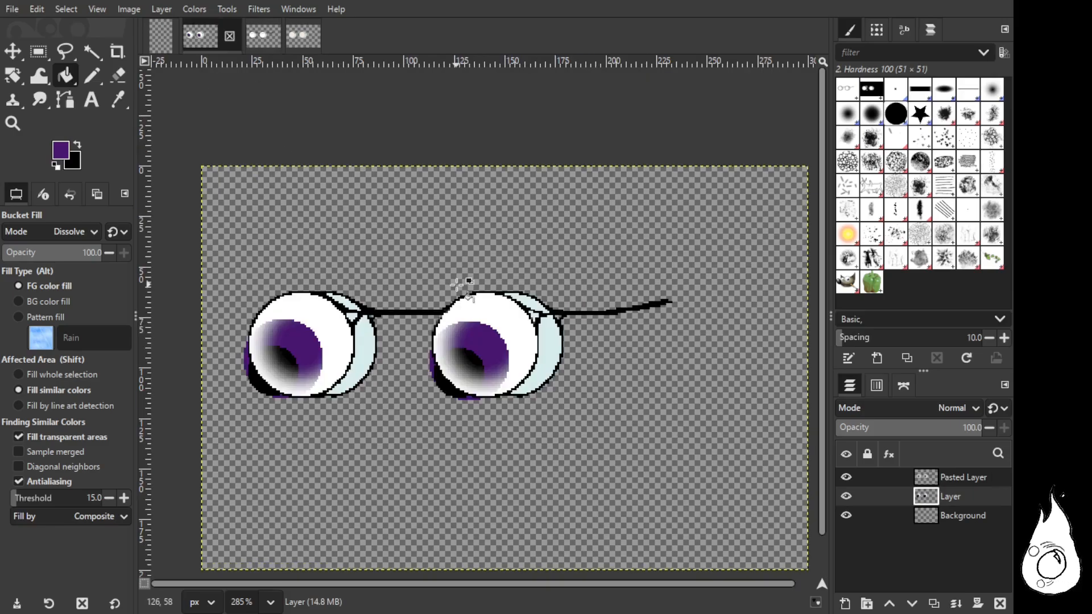
left_click(38, 53)
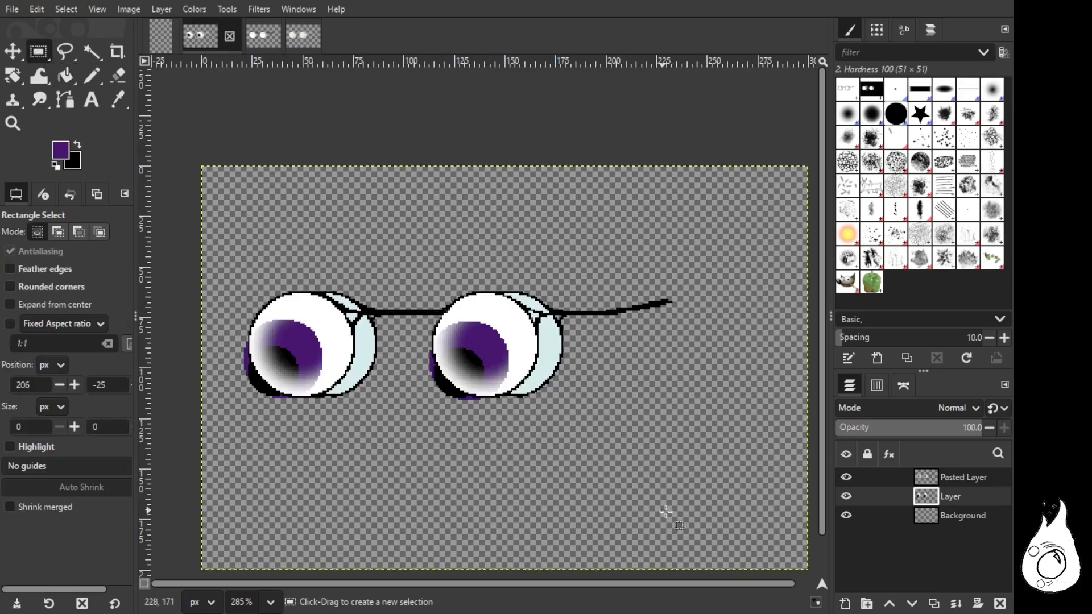
left_click_drag(701, 522, 135, 203)
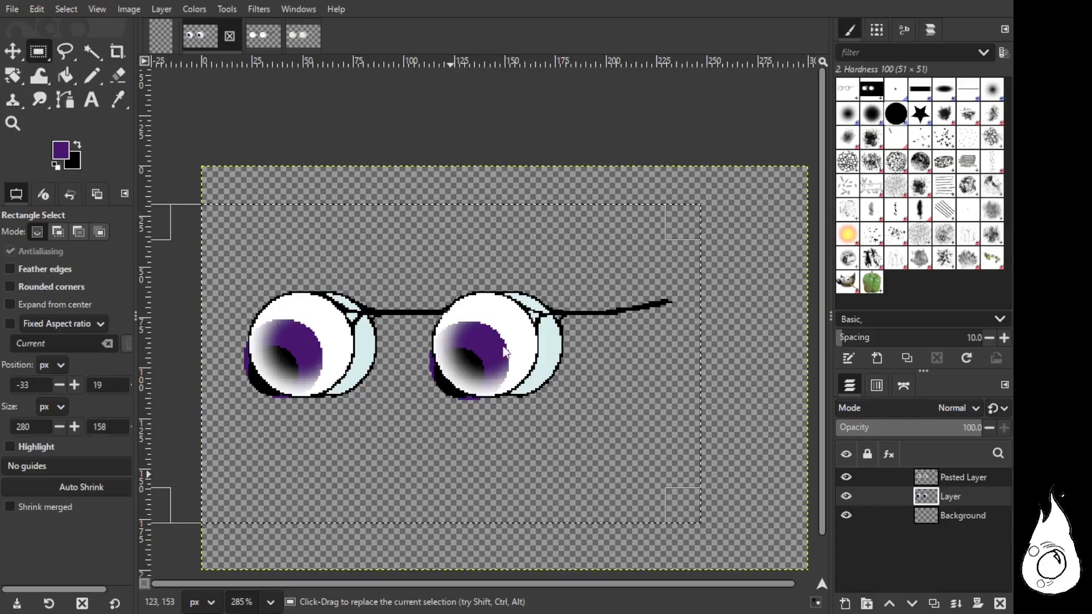
key("ctrl+c")
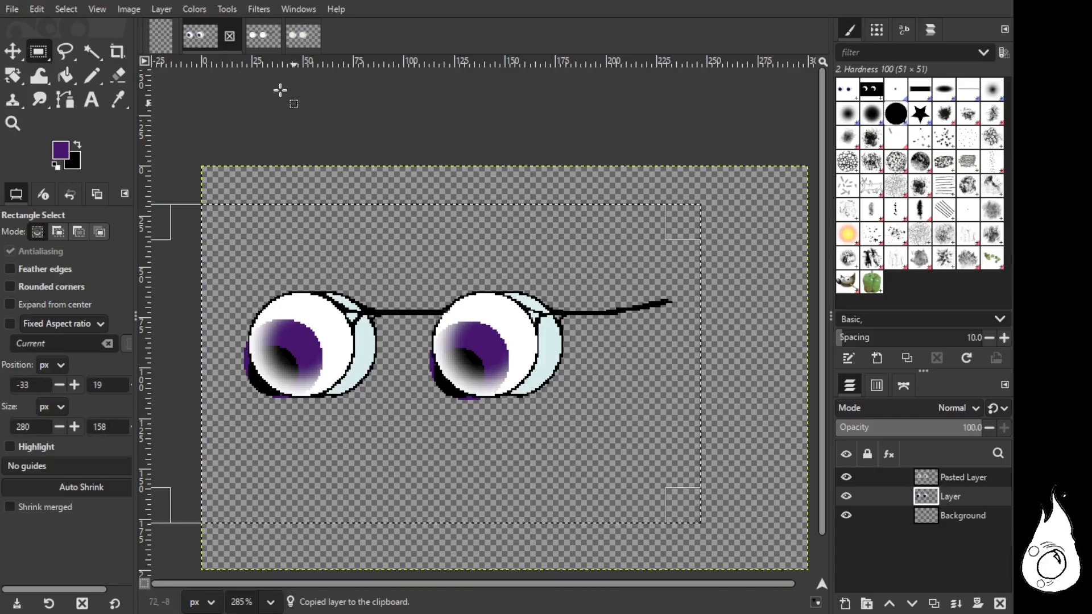
left_click(263, 35)
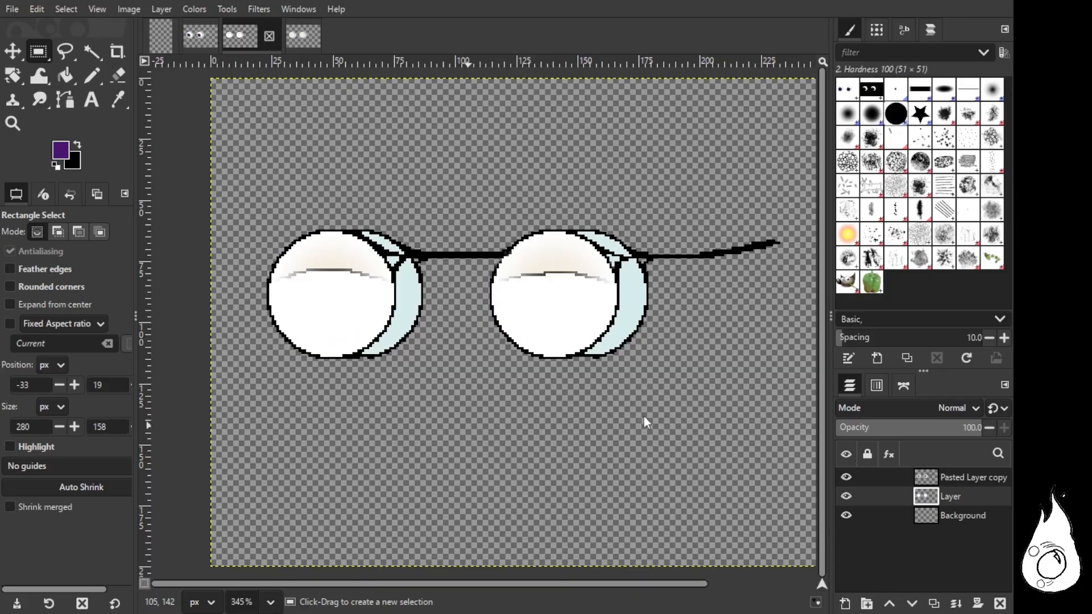
key("ctrl+v")
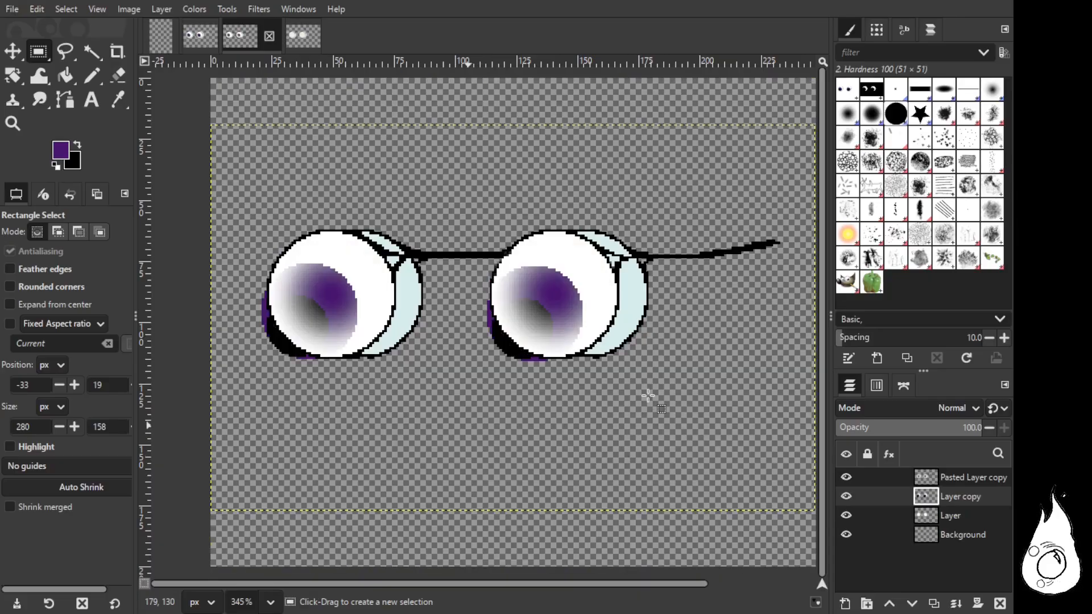
Step: Try the pasted eye layer below and above the eyelid layer, then clear its contents
left_click_drag(956, 508, 955, 490)
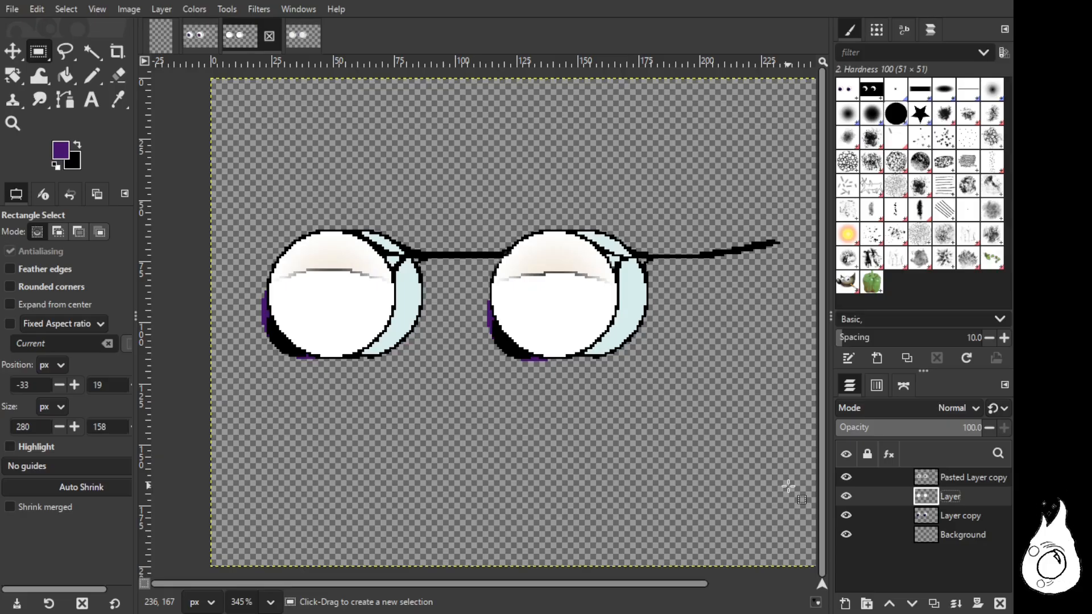
left_click_drag(970, 517, 968, 490)
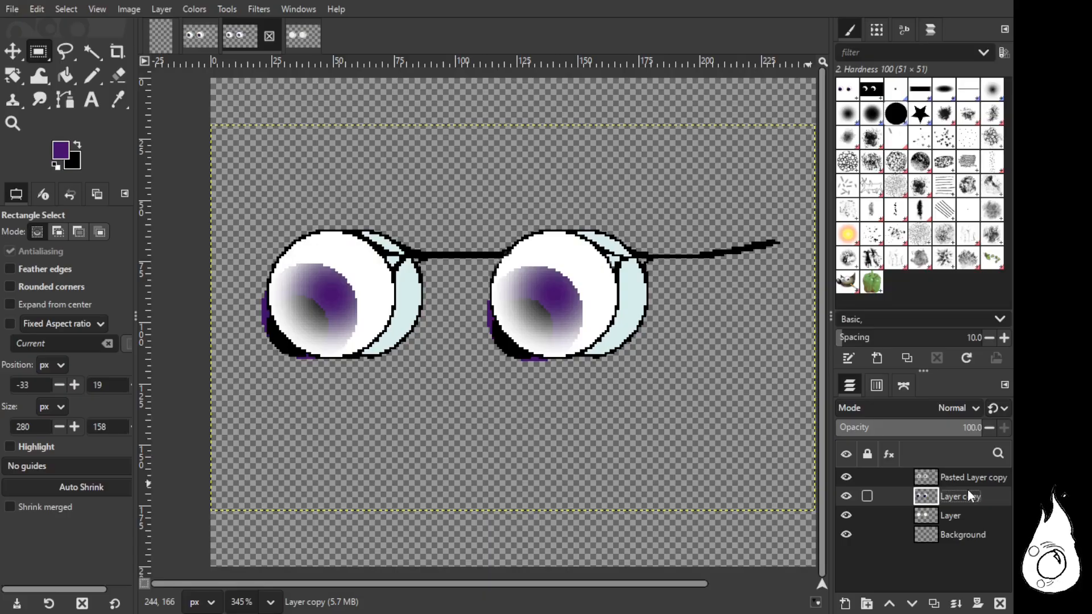
left_click(965, 516)
left_click(970, 495)
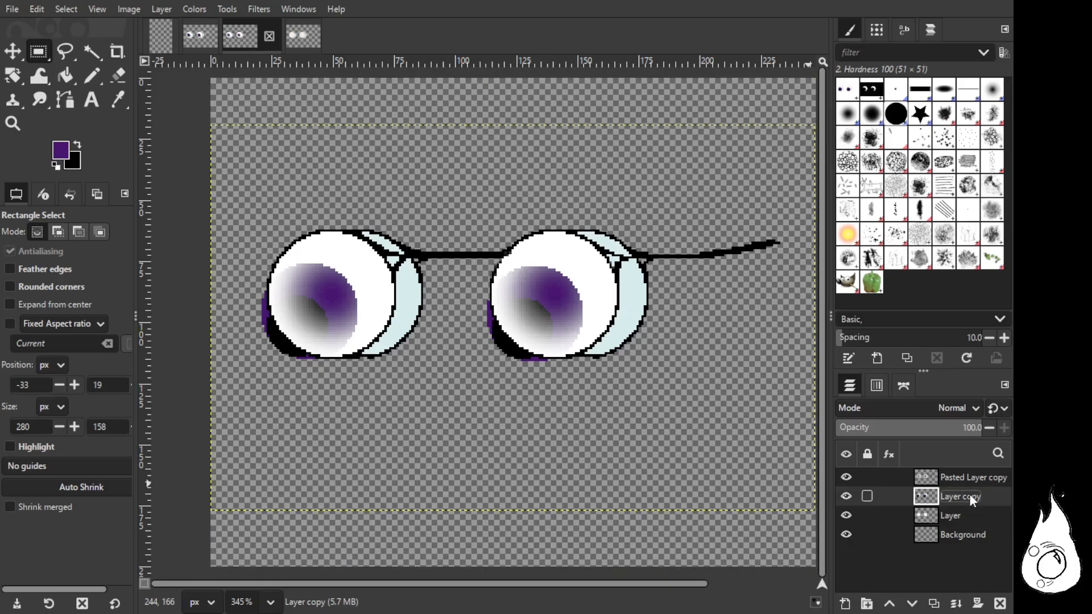
left_click(960, 513)
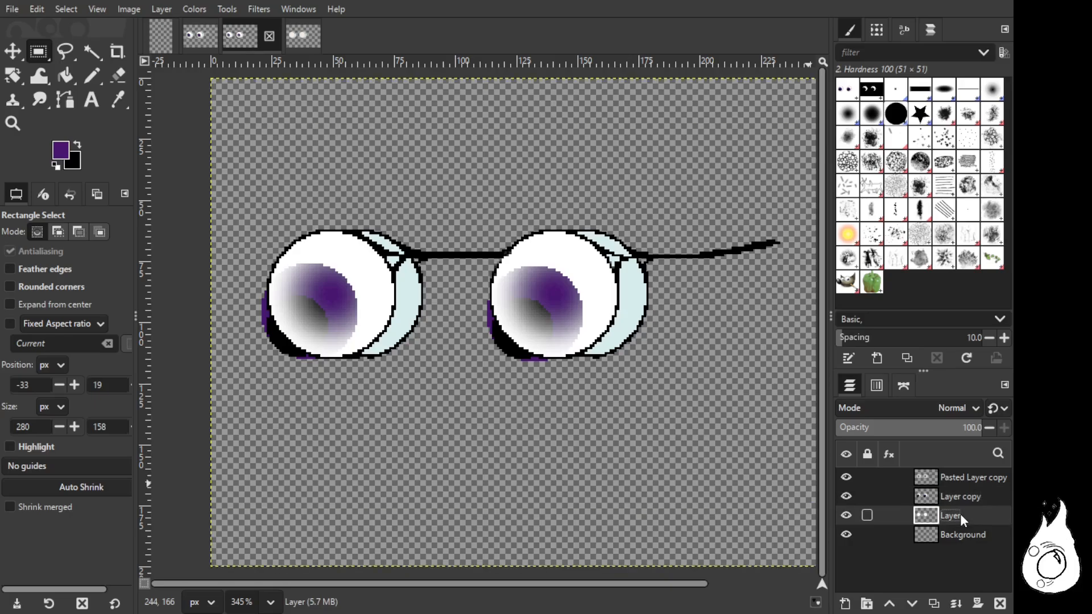
left_click(964, 494)
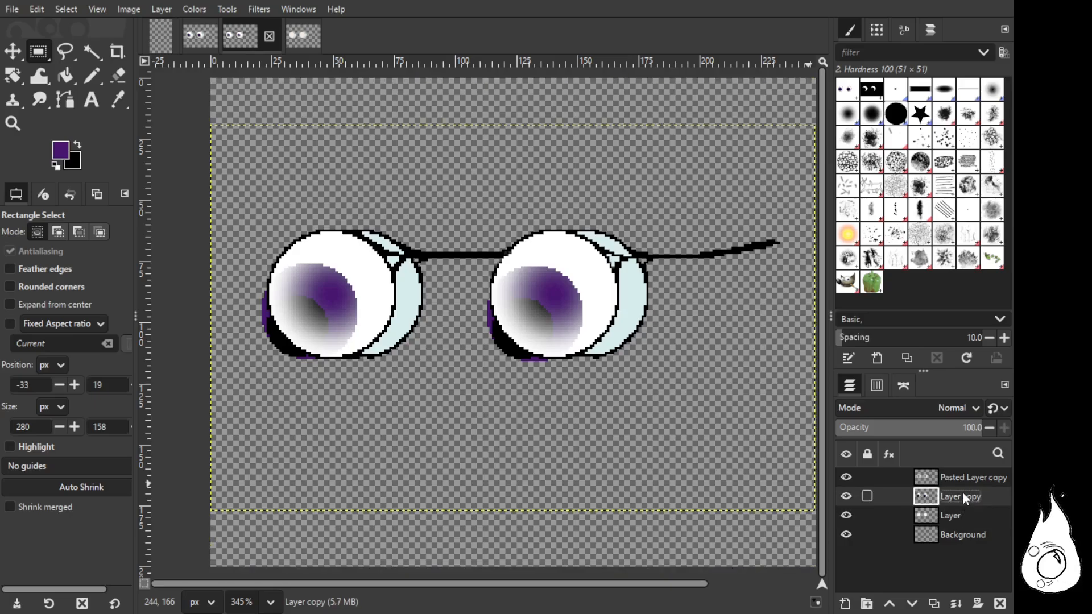
key("Delete")
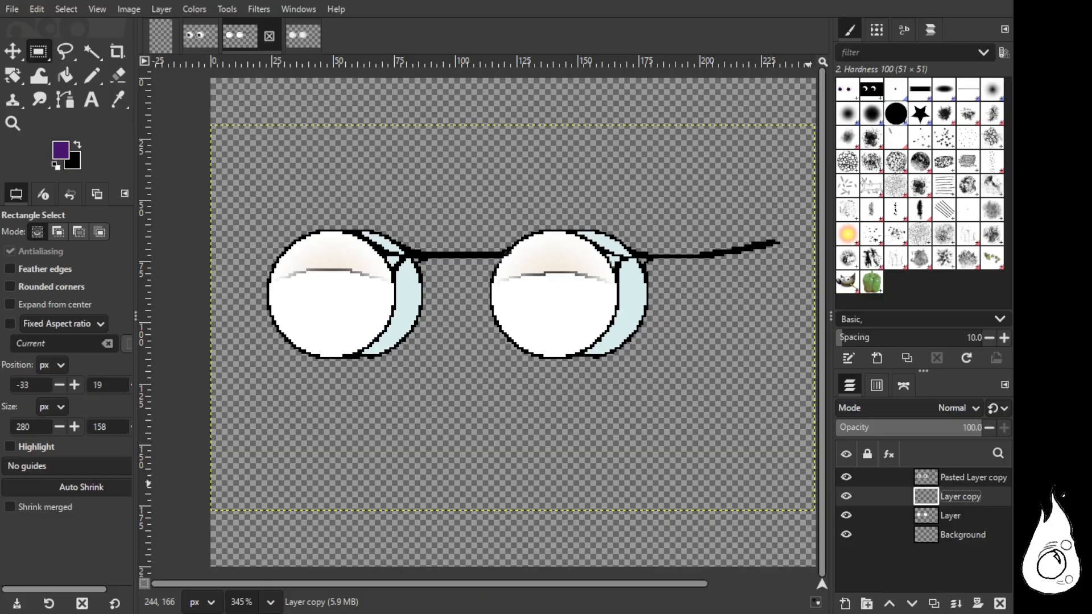
Step: Return to the first image and sample the white of the eye as the foreground colour with the Color Picker
left_click(215, 45)
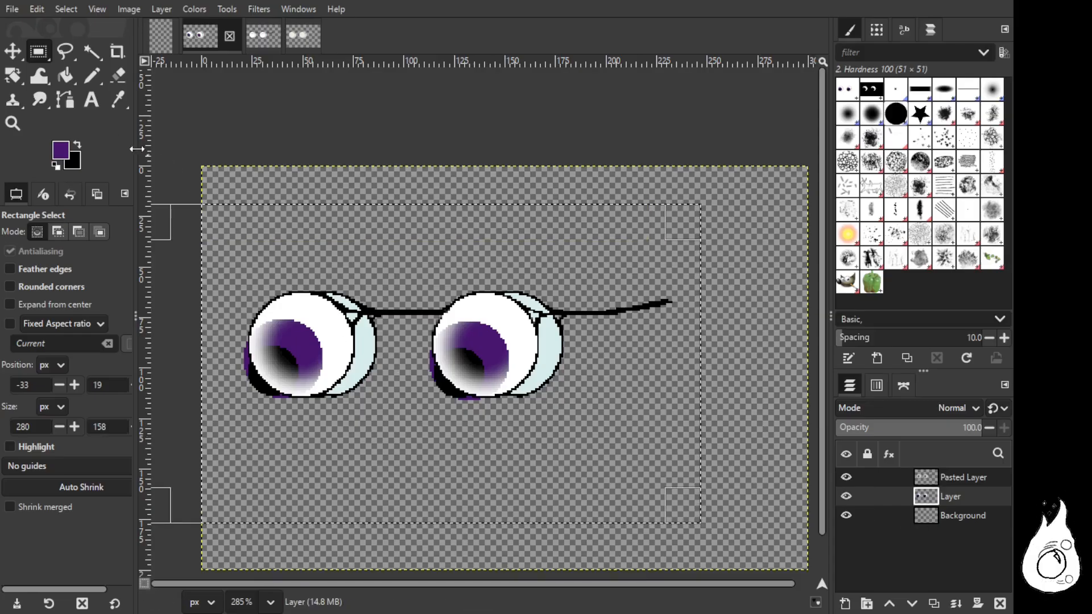
left_click(113, 76)
left_click(65, 75)
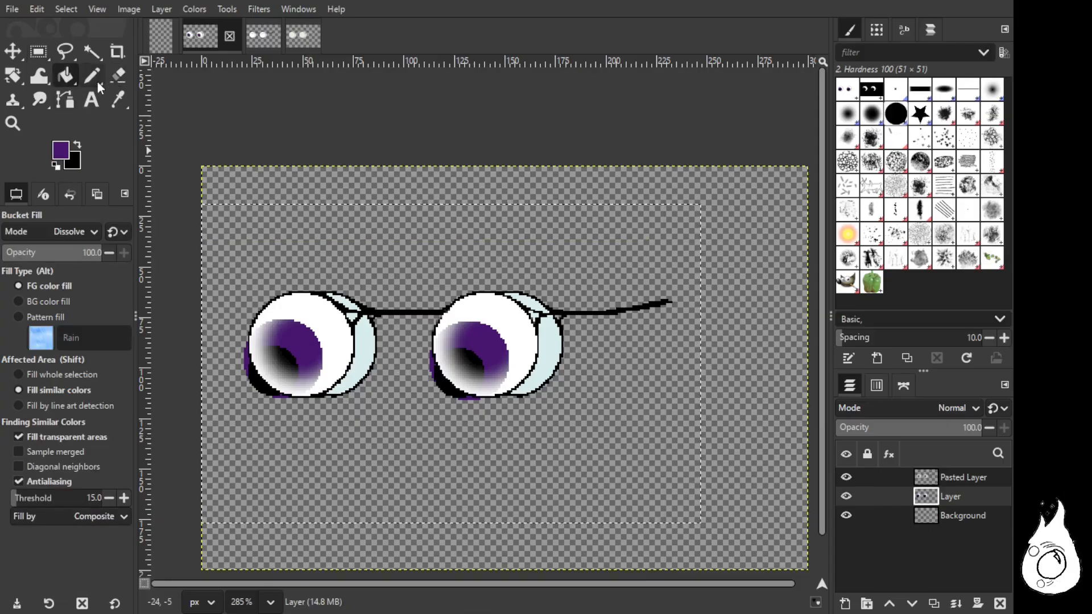
left_click(125, 99)
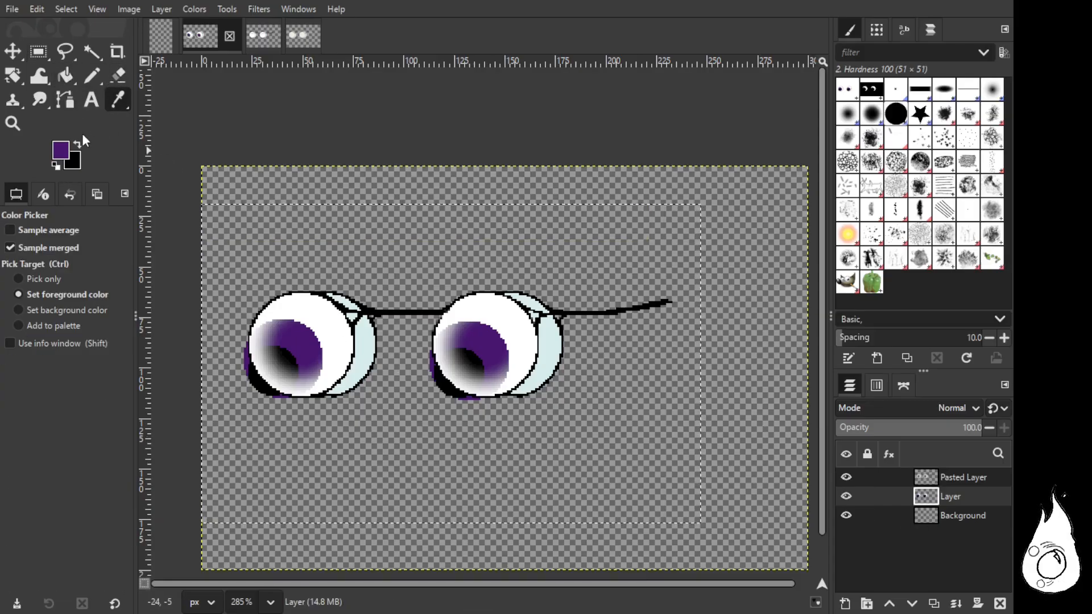
left_click(335, 333)
Step: Hide the glasses layer and erase the white surrounding the left iris with the size 25 Eraser
left_click(118, 77)
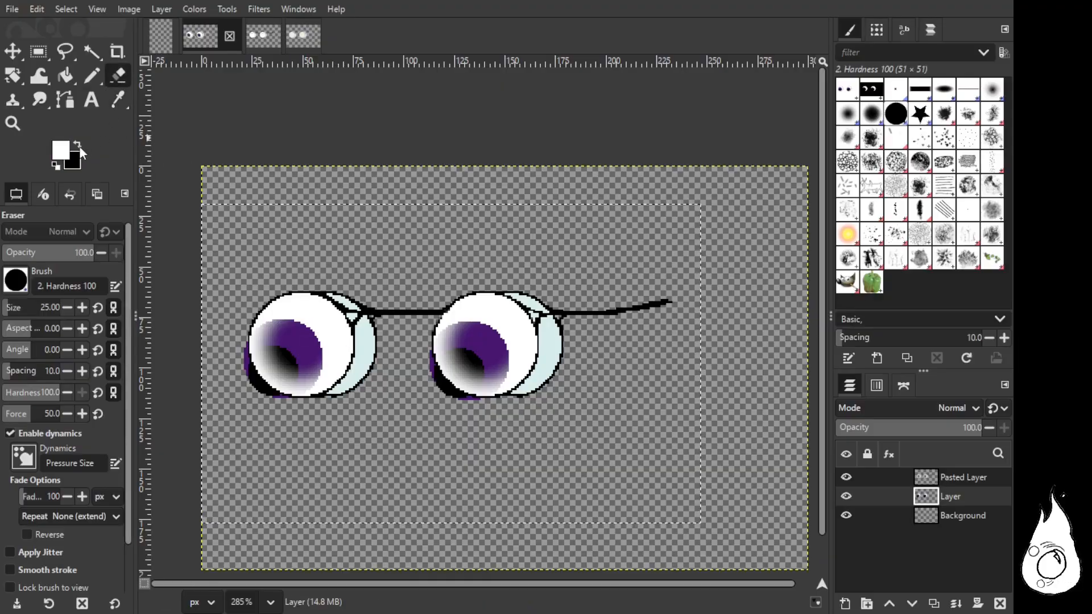
left_click(846, 478)
left_click_drag(344, 301, 360, 379)
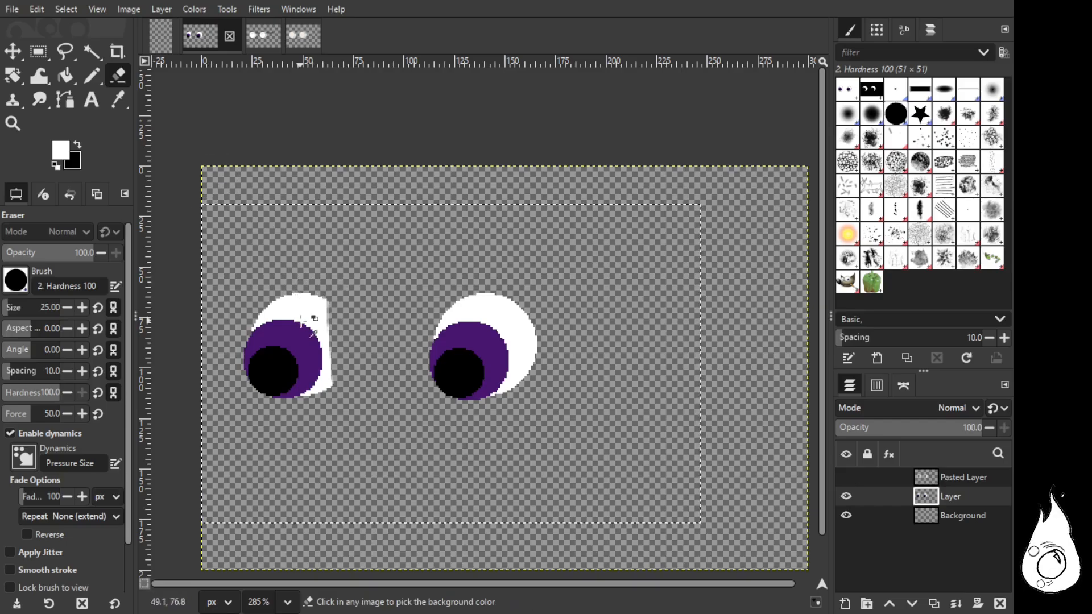
scroll(320, 277, "up", 3, "ctrl")
mouse_move(378, 275)
left_mouse_down()
mouse_move(361, 288)
mouse_move(390, 325)
mouse_move(348, 273)
mouse_move(270, 261)
mouse_move(189, 279)
left_mouse_up()
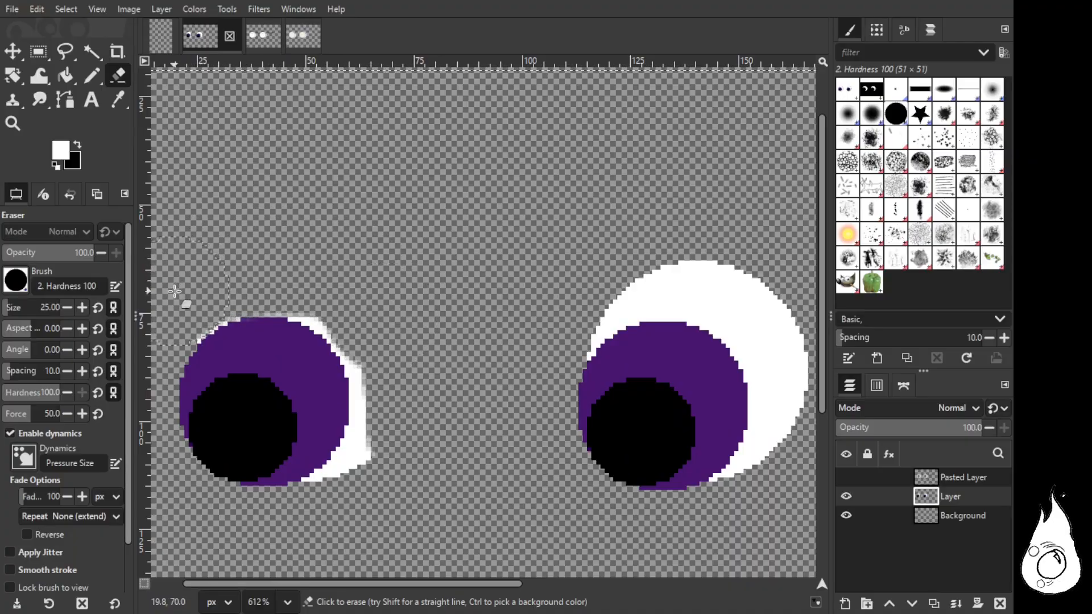
mouse_move(410, 284)
left_mouse_down()
mouse_move(333, 279)
mouse_move(385, 276)
left_mouse_up()
mouse_move(393, 512)
left_mouse_down()
mouse_move(346, 520)
mouse_move(396, 456)
mouse_move(402, 379)
mouse_move(379, 320)
left_mouse_up()
Step: Erase the white surrounding the right iris, then show the glasses layer again to check the look
mouse_move(683, 224)
left_mouse_down()
mouse_move(604, 276)
mouse_move(676, 262)
mouse_move(749, 281)
mouse_move(643, 271)
mouse_move(604, 276)
mouse_move(561, 312)
left_mouse_up()
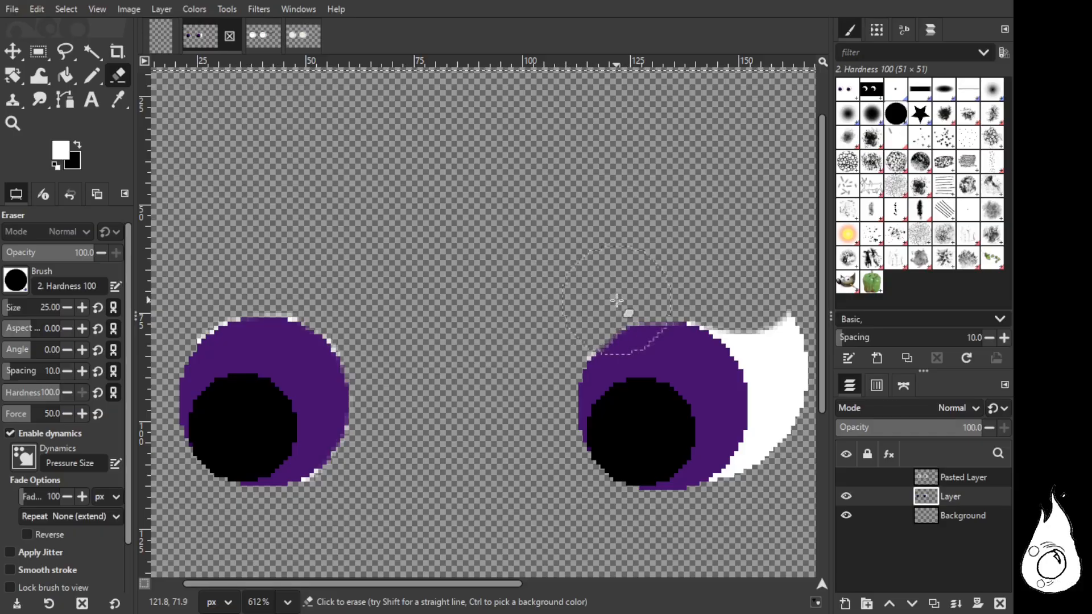
left_click_drag(493, 582, 605, 582)
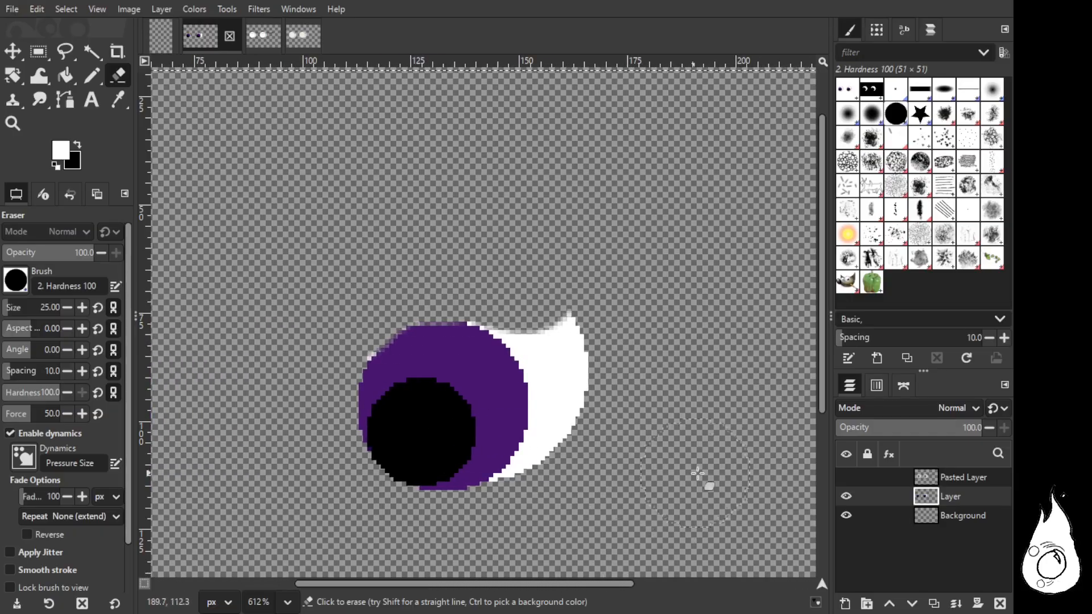
mouse_move(556, 501)
left_mouse_down()
mouse_move(527, 514)
mouse_move(571, 486)
mouse_move(563, 465)
mouse_move(588, 441)
mouse_move(580, 374)
mouse_move(541, 305)
mouse_move(507, 285)
mouse_move(636, 369)
left_mouse_up()
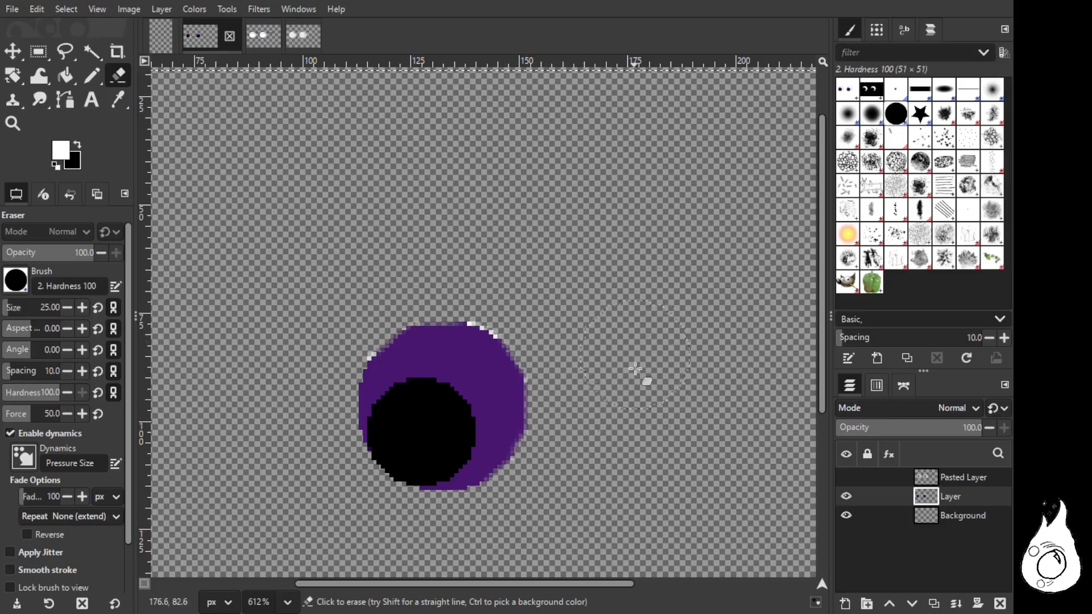
left_click(847, 478)
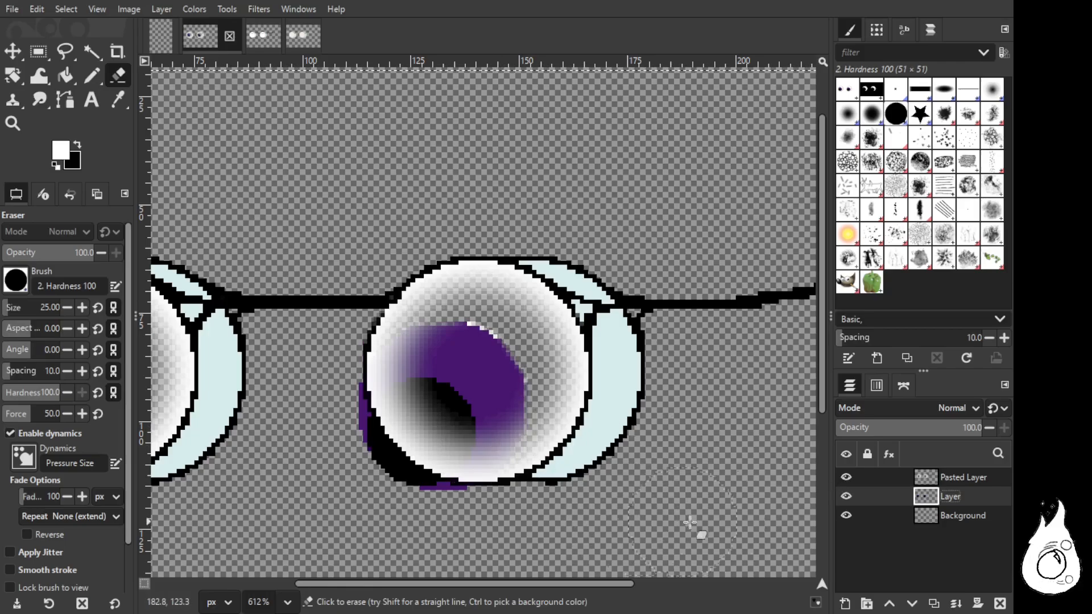
scroll(710, 501, "down", 2)
scroll(715, 496, "up", 2)
scroll(698, 472, "down", 5)
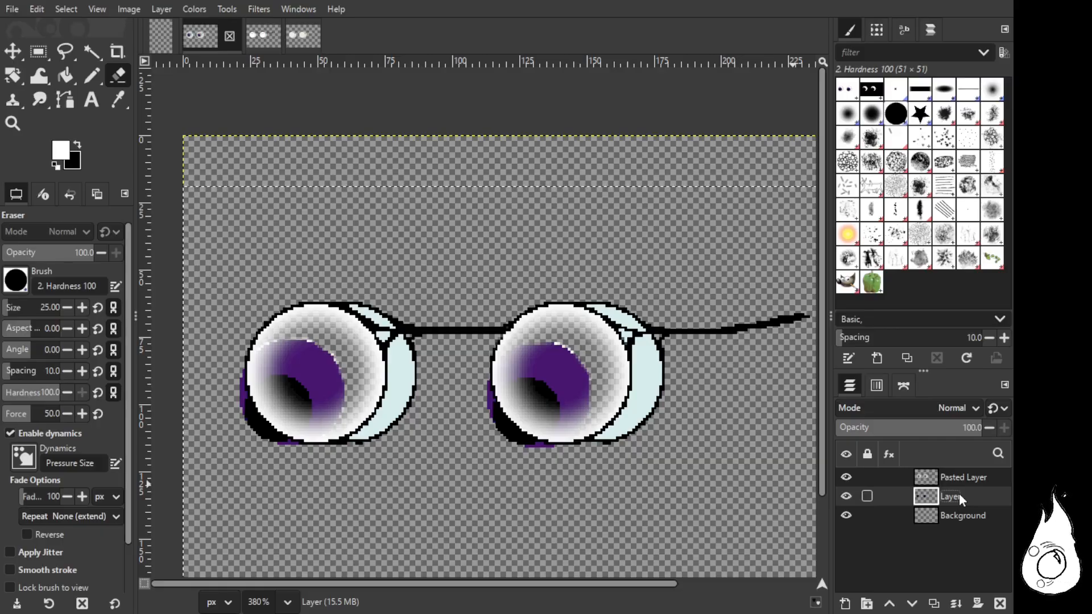
Step: Undo all the erasing of the whites around both irises
key("ctrl+z")
key("ctrl+z")
key("ctrl+z")
key("ctrl+z")
key("ctrl+z")
key("ctrl+z")
key("ctrl+z")
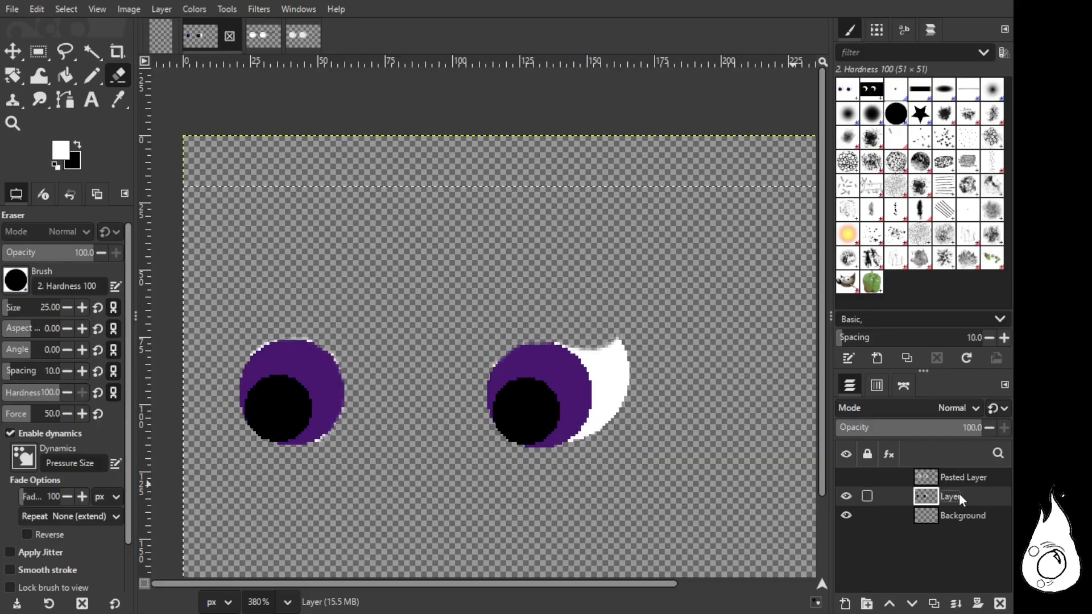
key("ctrl+z")
key("ctrl+z")
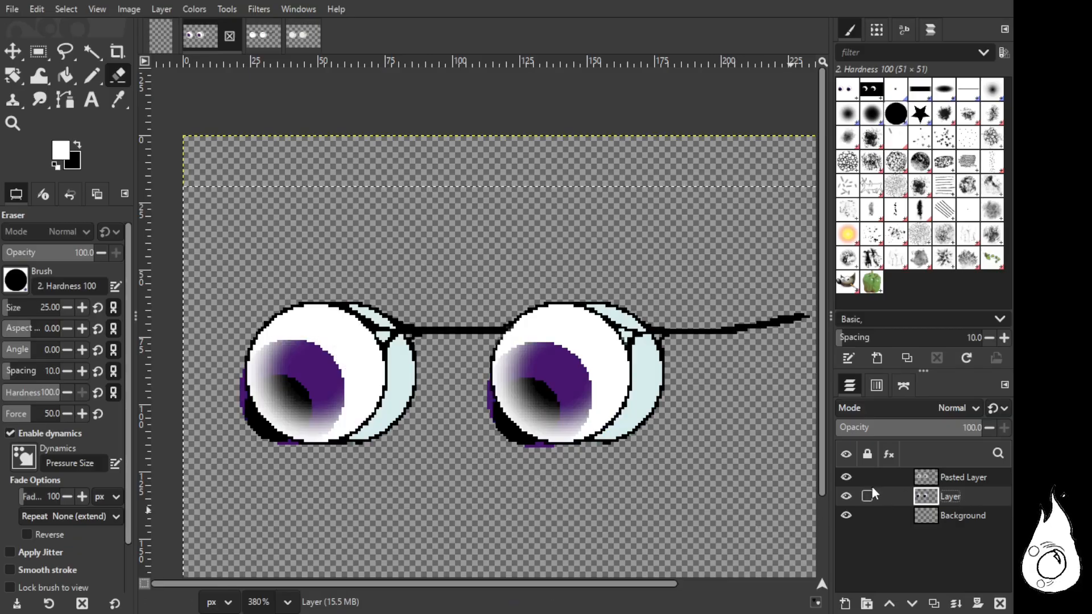
Step: With the glasses layer visible, erase the iris and pupil overflow outside the lower-left rim of each lens
left_click(846, 478)
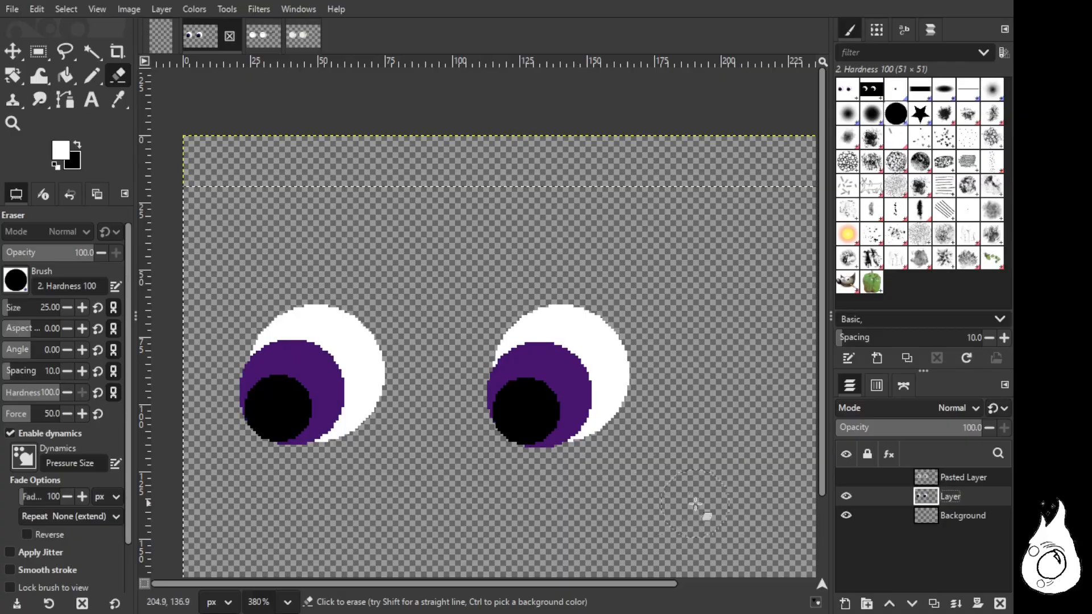
scroll(484, 483, "up", 4)
left_click(849, 475)
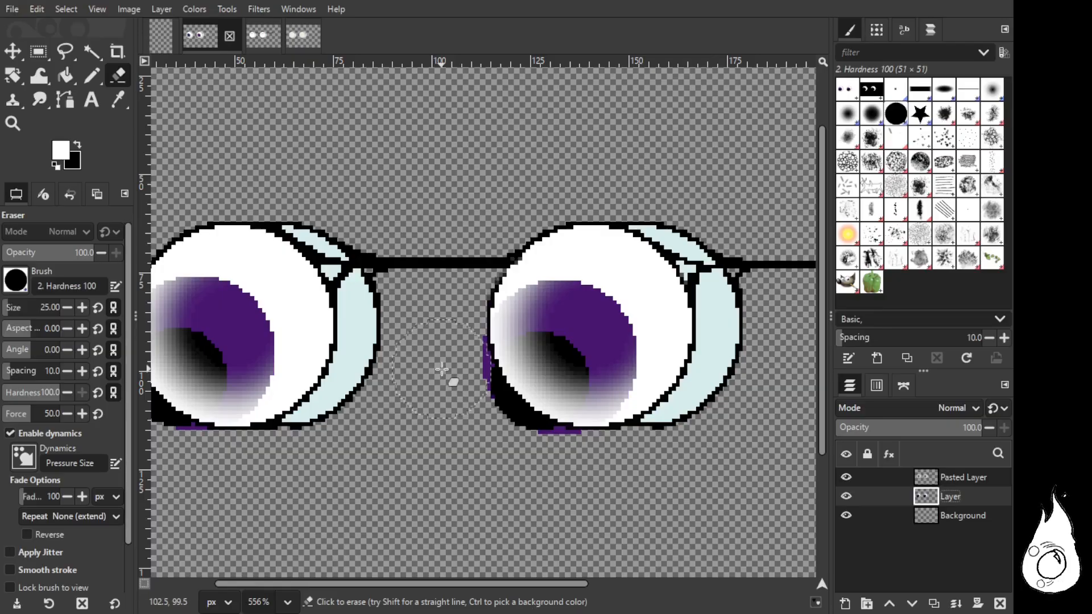
mouse_move(442, 362)
left_mouse_down()
mouse_move(460, 419)
mouse_move(466, 399)
mouse_move(488, 449)
mouse_move(500, 438)
mouse_move(521, 470)
mouse_move(557, 470)
left_mouse_up()
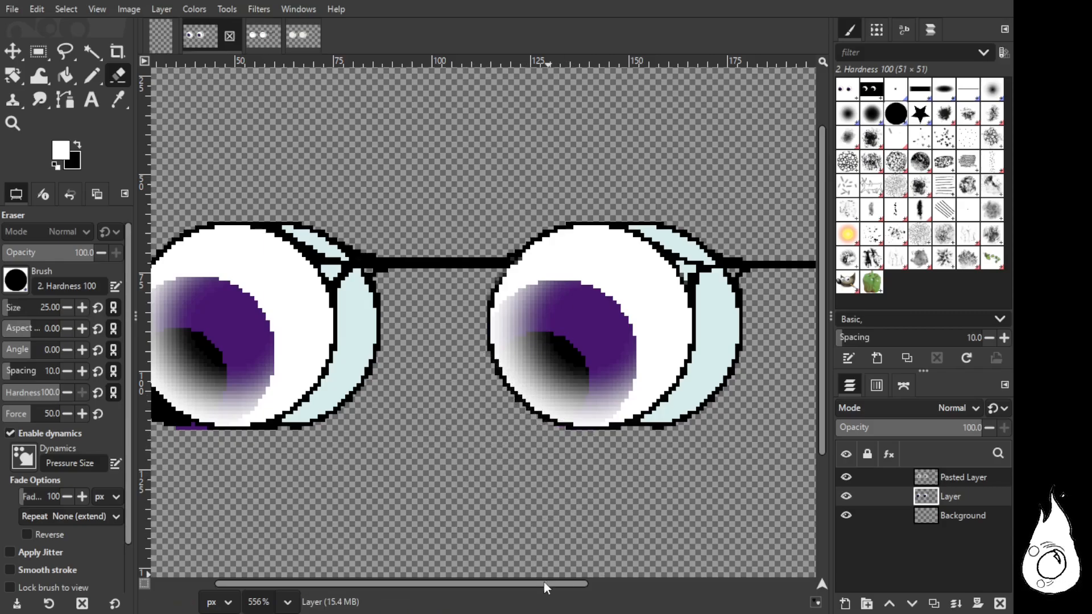
left_click_drag(544, 582, 453, 581)
mouse_move(263, 455)
left_mouse_down()
mouse_move(288, 468)
mouse_move(300, 464)
mouse_move(221, 424)
mouse_move(216, 412)
mouse_move(229, 408)
mouse_move(203, 346)
mouse_move(190, 366)
left_mouse_up()
scroll(563, 472, "down", 3)
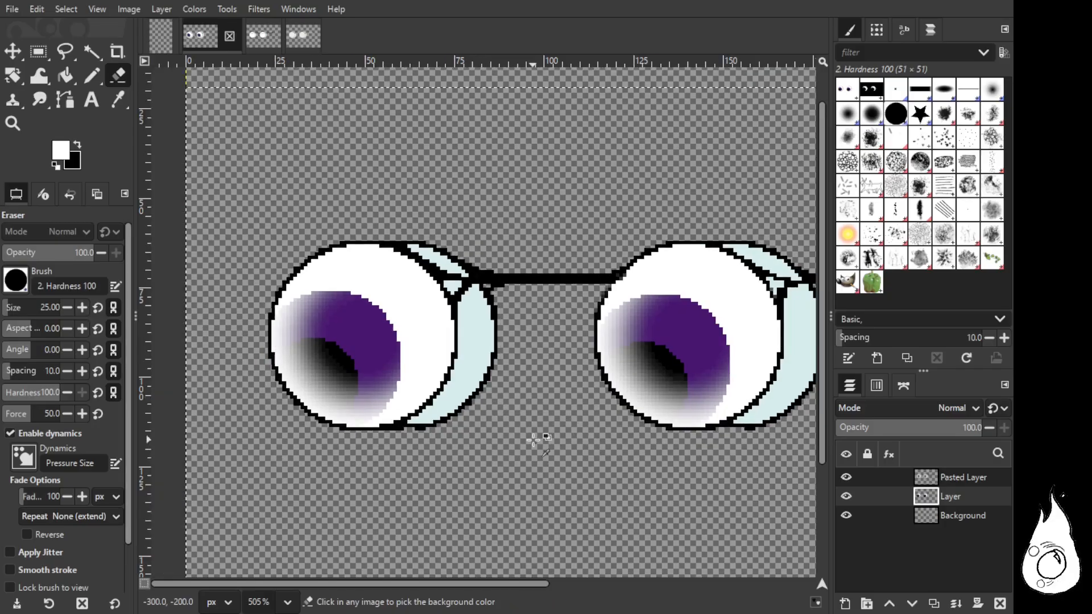
Step: In the half-closed eye image, erase the white below the eyelid edge inside both lenses
mouse_move(517, 585)
left_mouse_down()
mouse_move(567, 584)
mouse_move(547, 583)
left_mouse_up()
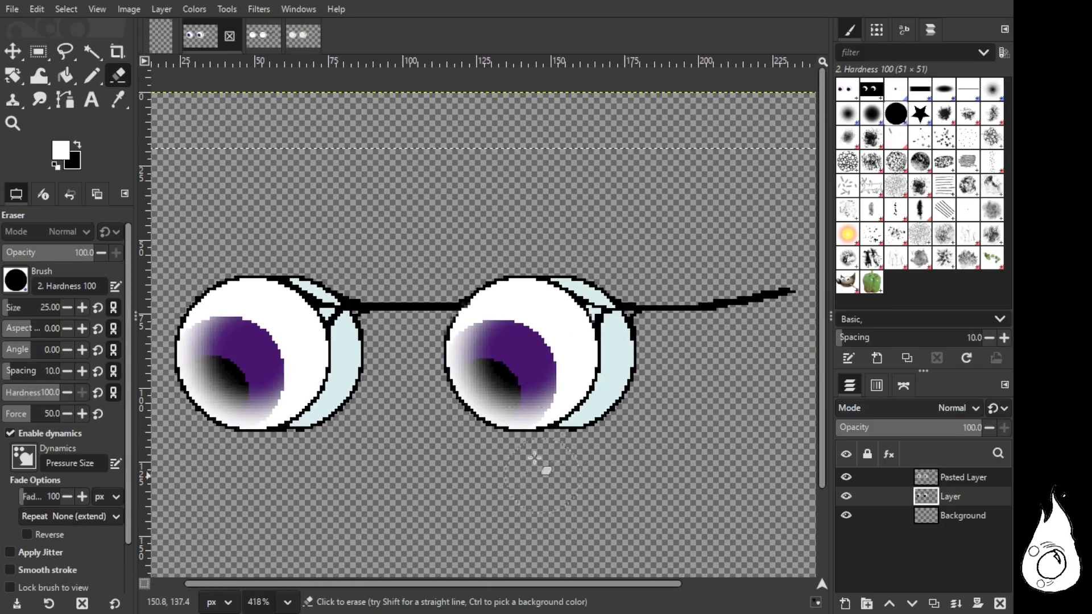
scroll(526, 444, "down", 2)
scroll(524, 439, "up", 1)
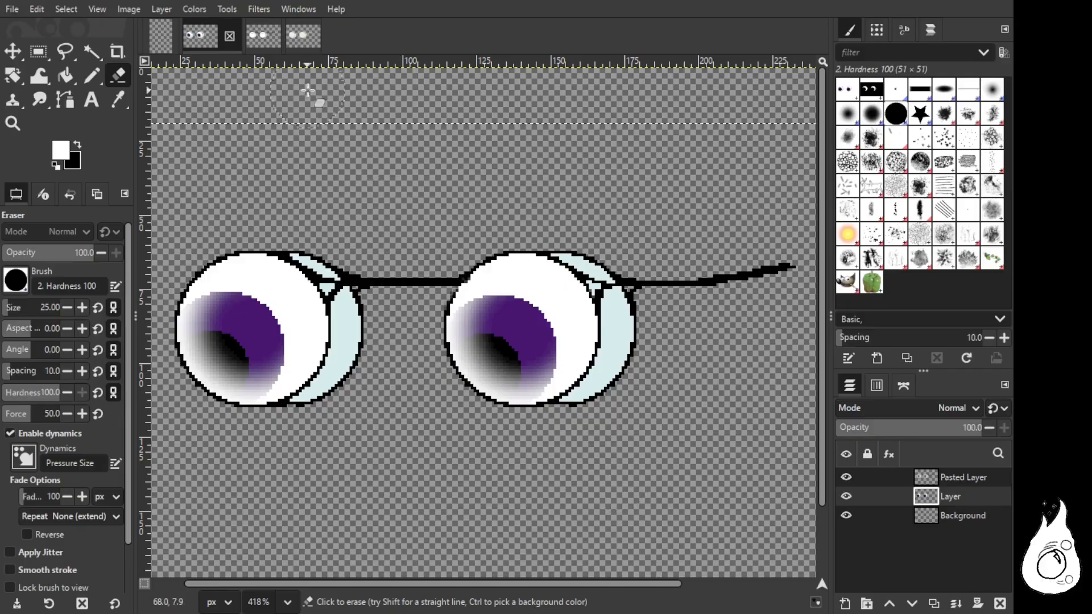
left_click(265, 38)
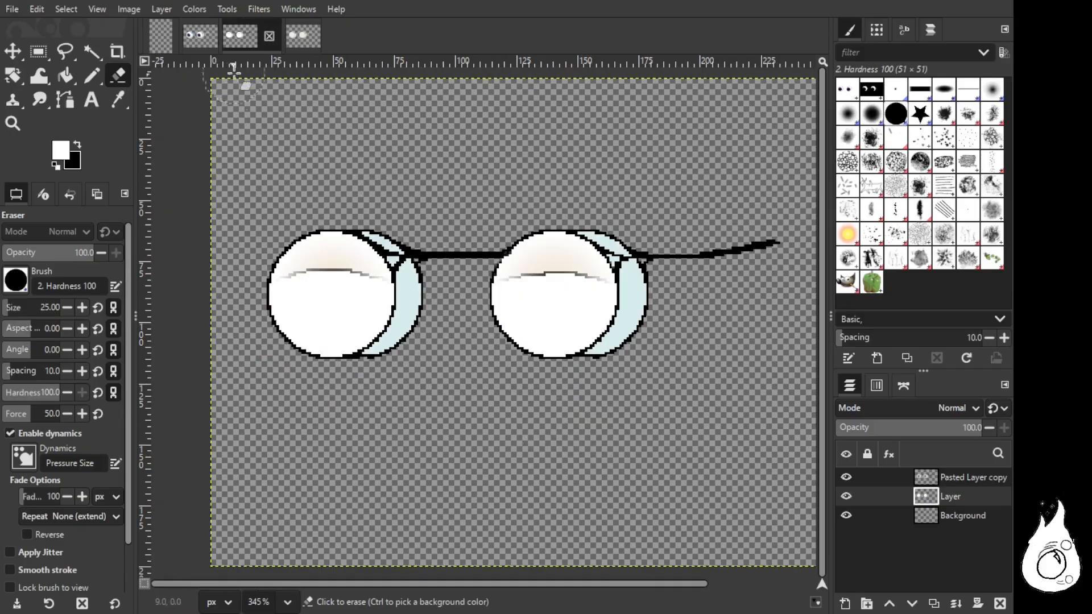
left_click(203, 40)
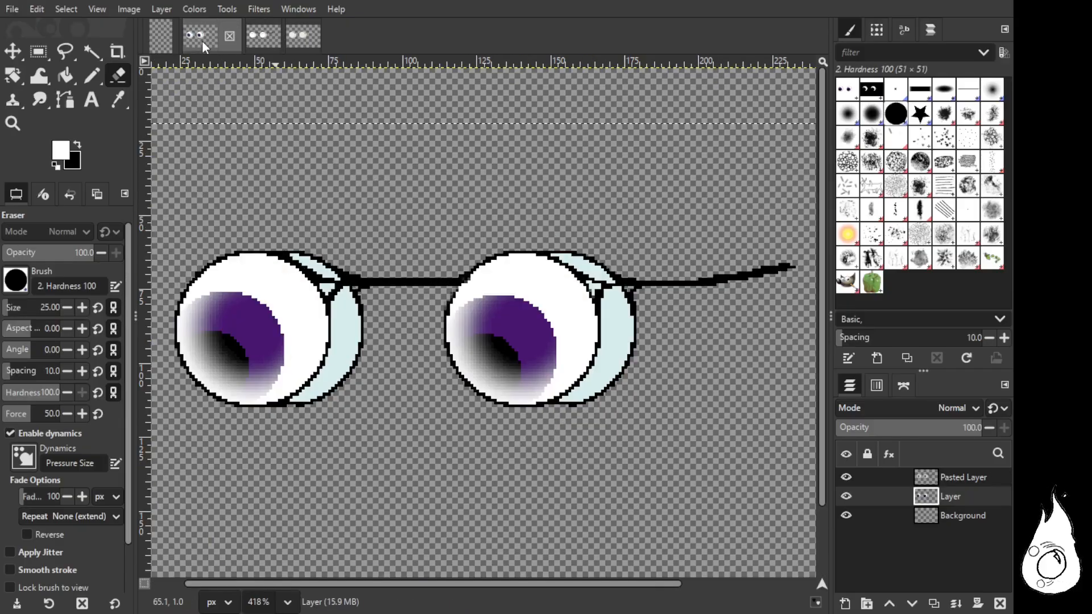
left_click(261, 40)
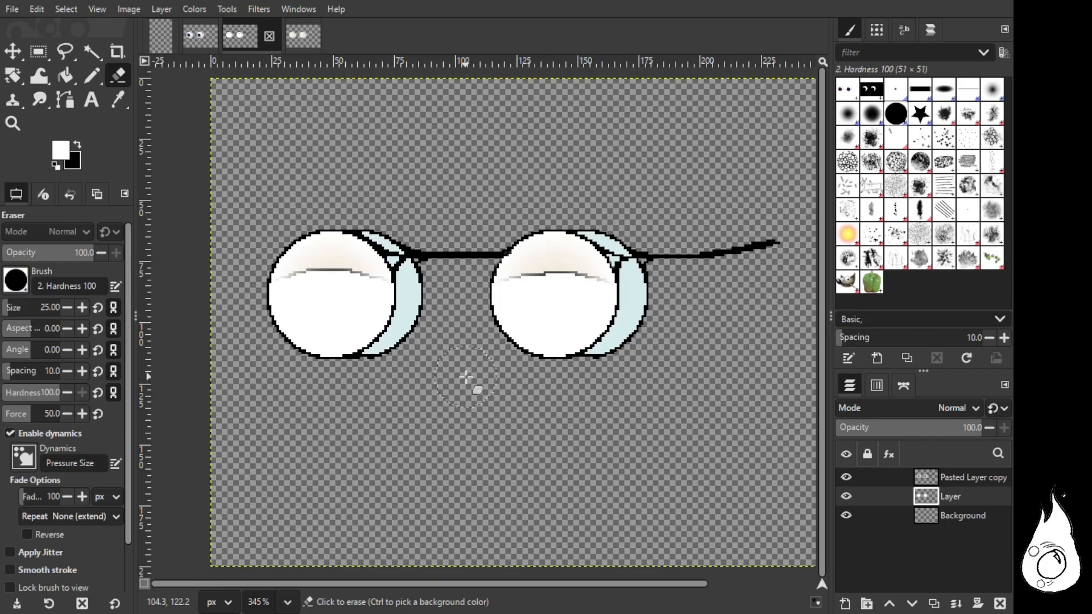
mouse_move(369, 372)
left_mouse_down()
mouse_move(344, 350)
mouse_move(330, 370)
mouse_move(318, 342)
mouse_move(357, 340)
mouse_move(276, 310)
mouse_move(291, 330)
mouse_move(318, 284)
mouse_move(312, 303)
mouse_move(352, 288)
mouse_move(401, 310)
left_mouse_up()
mouse_move(517, 375)
left_mouse_down()
mouse_move(581, 356)
mouse_move(508, 347)
mouse_move(585, 336)
mouse_move(508, 313)
mouse_move(587, 307)
mouse_move(611, 330)
left_mouse_up()
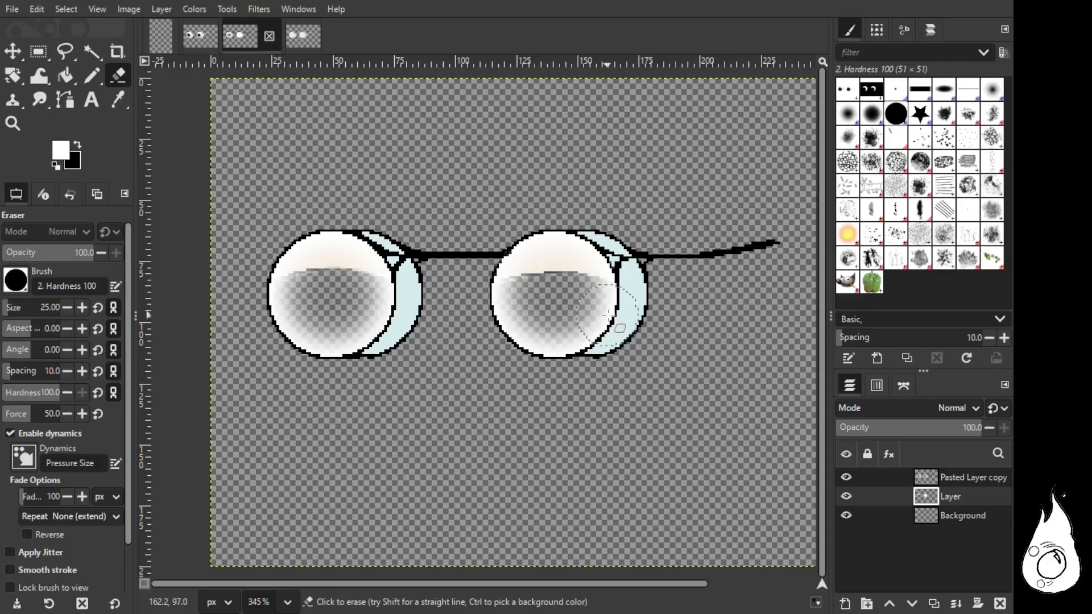
Step: Copy the open-eye image's iris layer into the half-closed image and place the eyelid layer above it
left_click(199, 35)
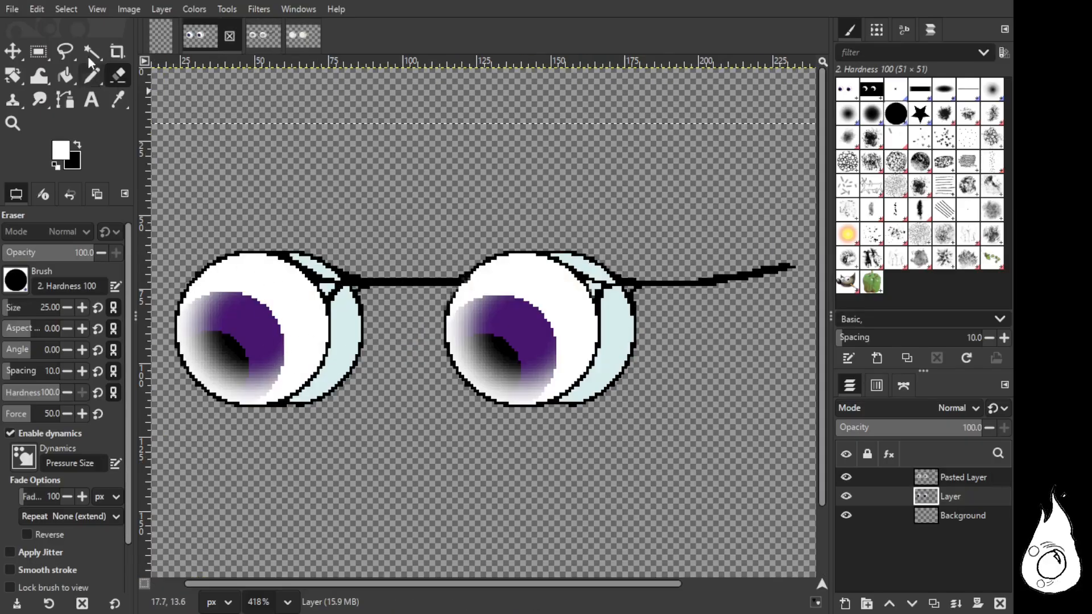
key("r")
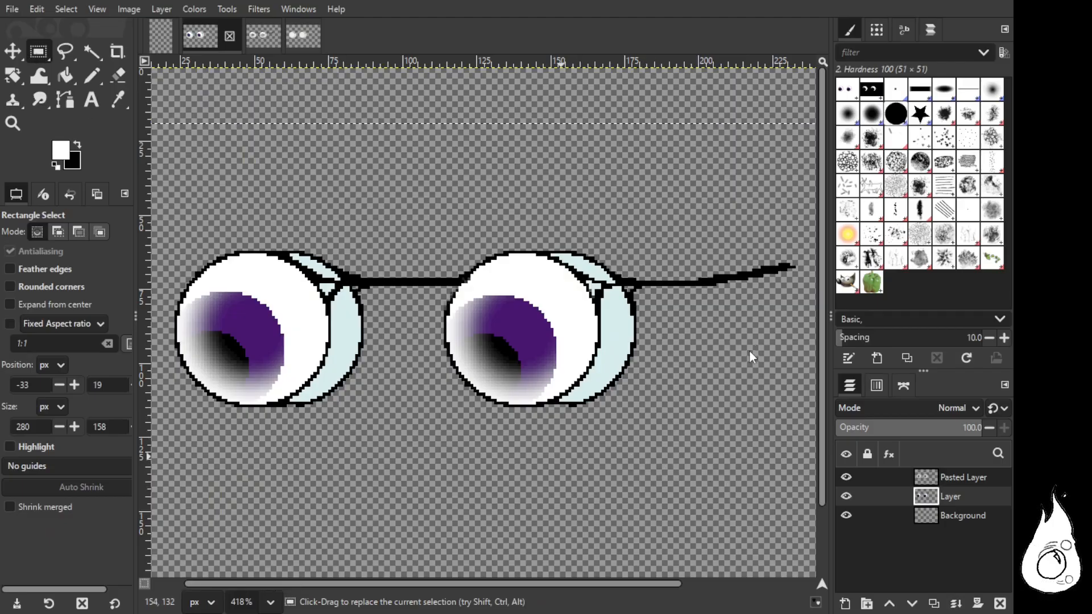
key("ctrl+c")
left_click(263, 35)
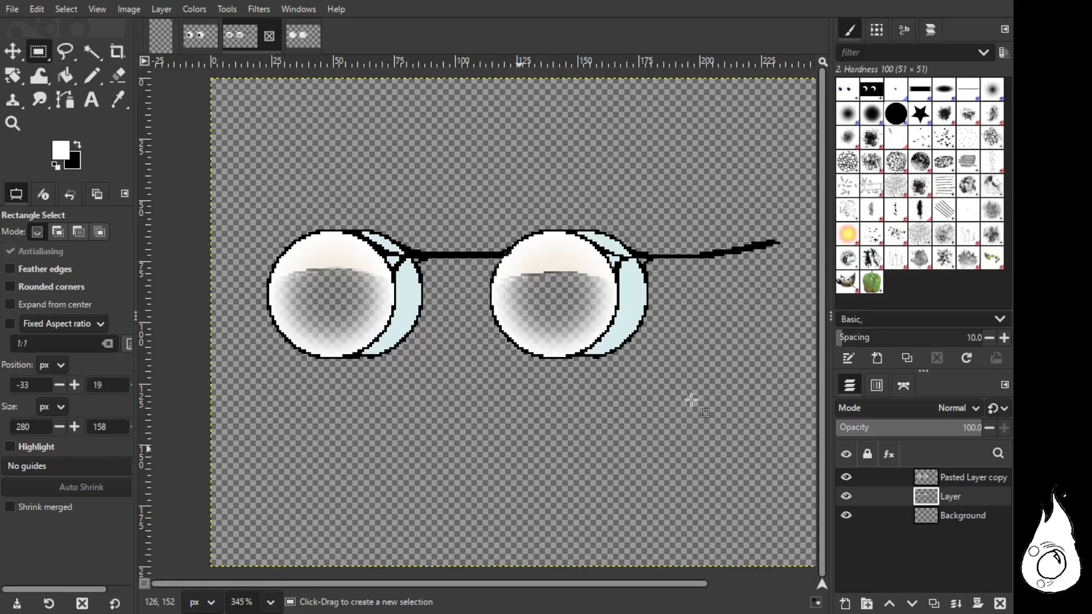
key("ctrl+v")
left_click(961, 516)
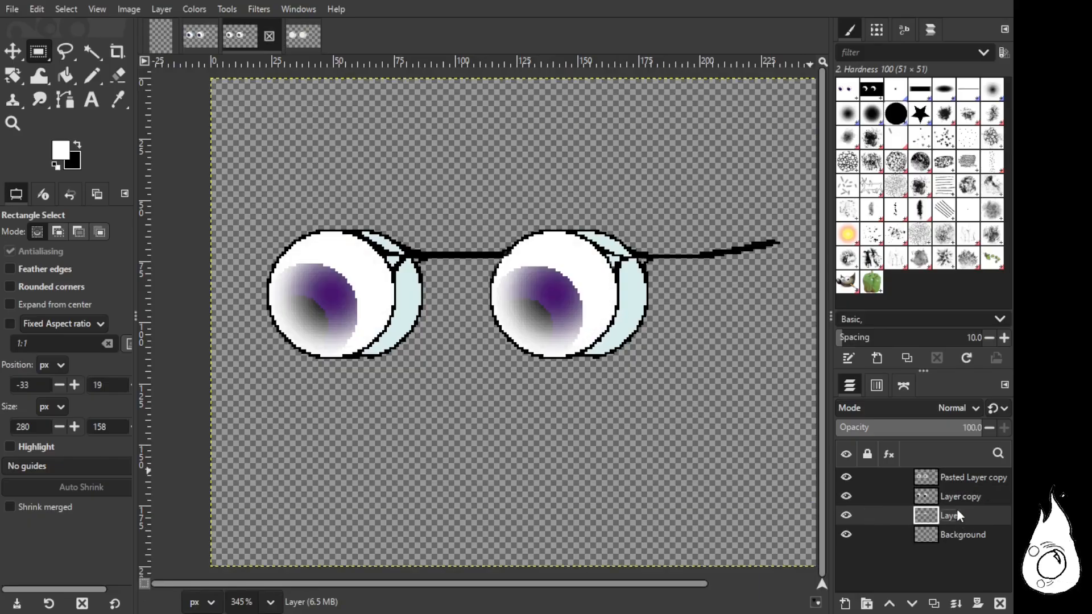
left_click_drag(957, 511, 954, 491)
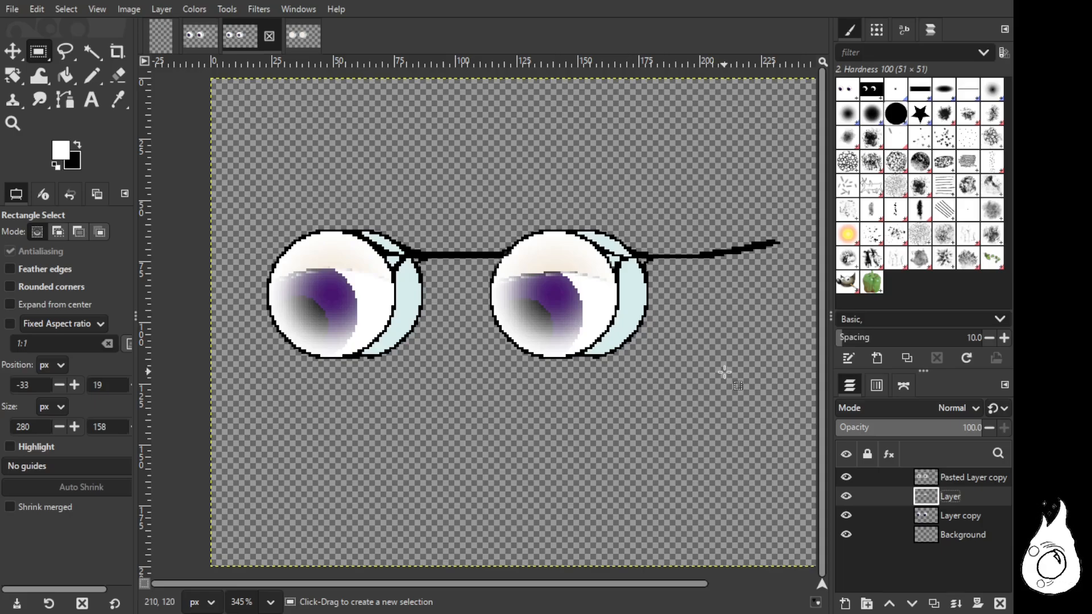
Step: Compare the open, half-closed and closed eye images with the whole glasses in view
left_click(196, 39)
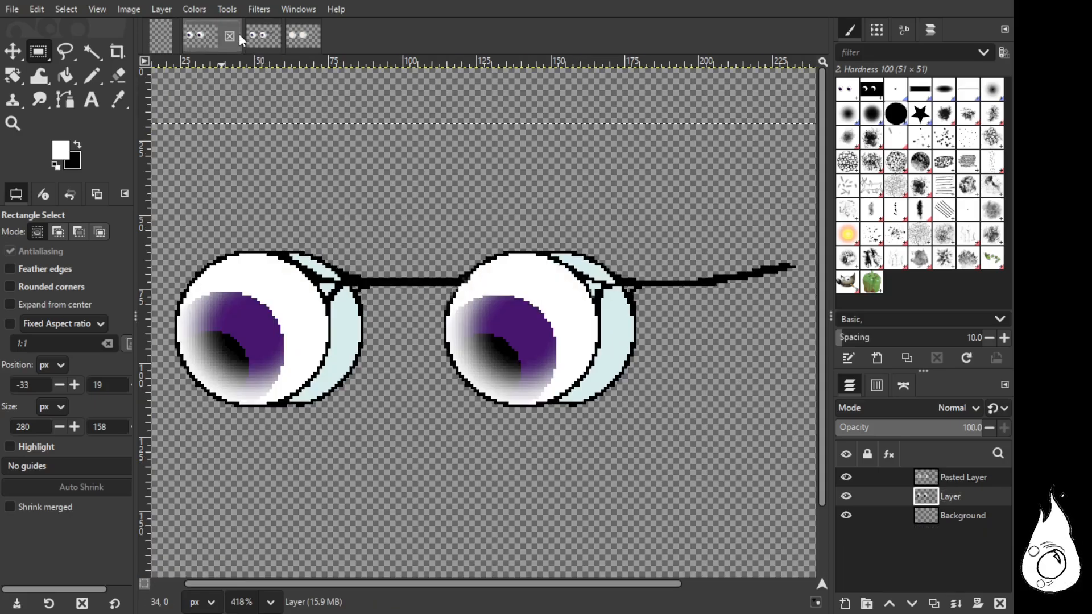
left_click(255, 32)
scroll(504, 405, "down", 2)
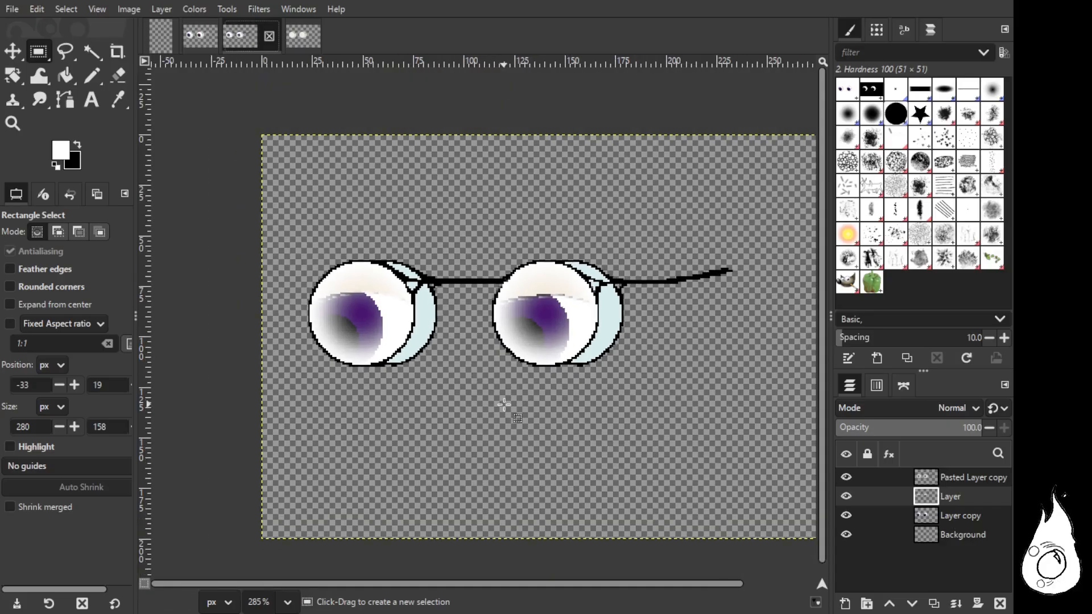
left_click_drag(540, 586, 582, 586)
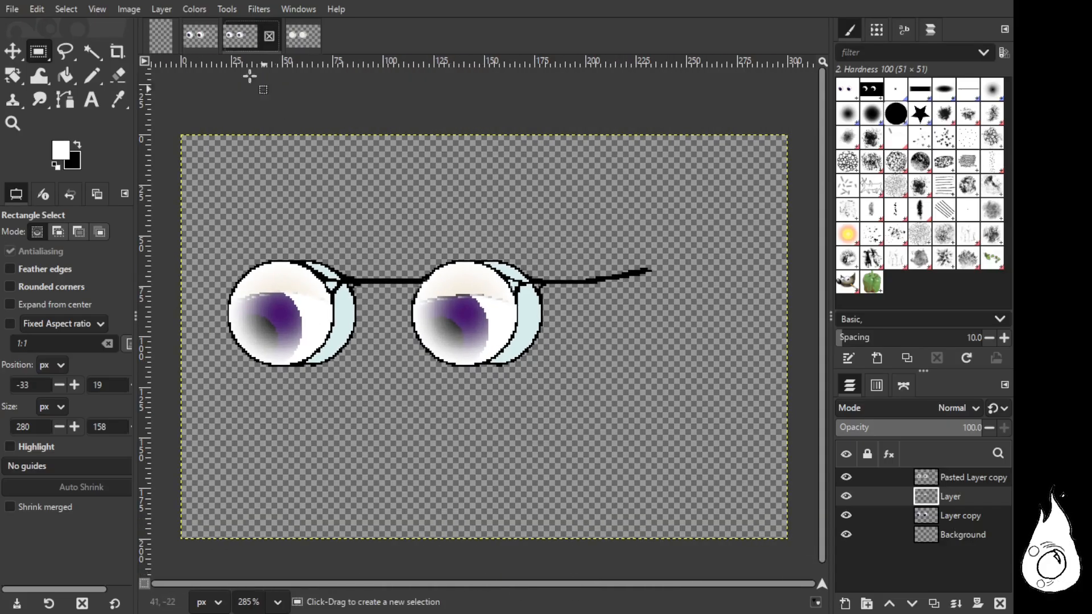
left_click(200, 35)
scroll(488, 360, "down", 1)
scroll(488, 360, "down", 1)
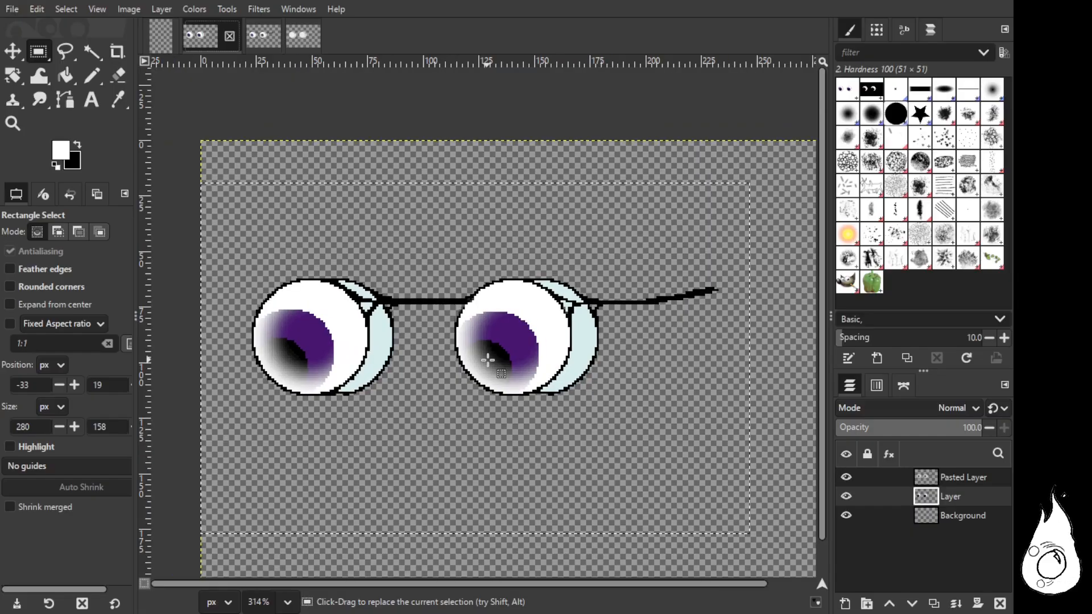
left_click_drag(627, 589, 718, 589)
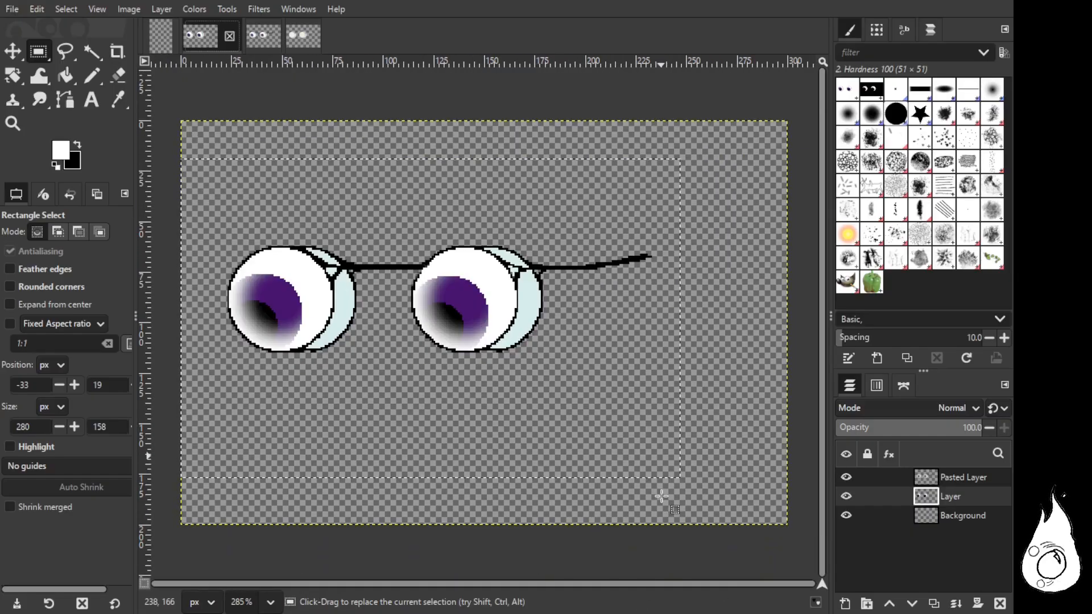
left_click(263, 35)
left_click(200, 35)
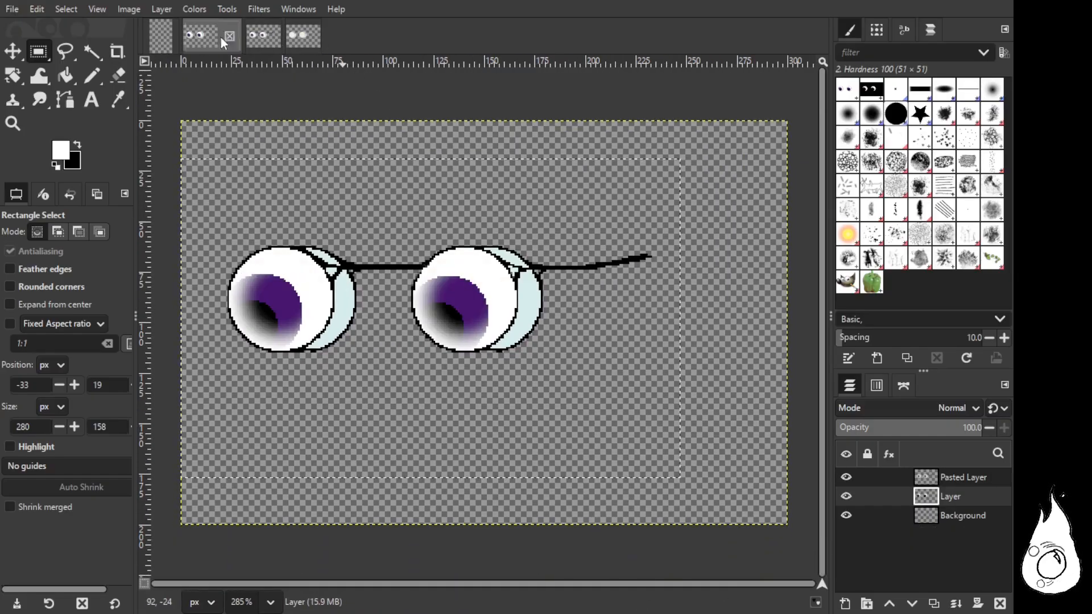
left_click(302, 36)
scroll(517, 322, "down", 1)
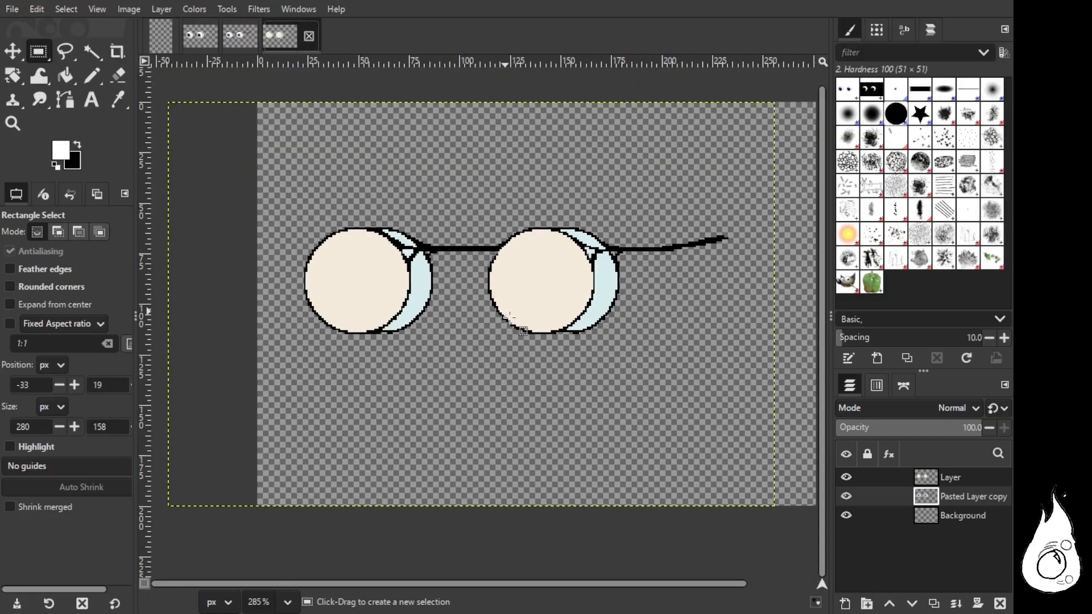
scroll(592, 504, "up", 1)
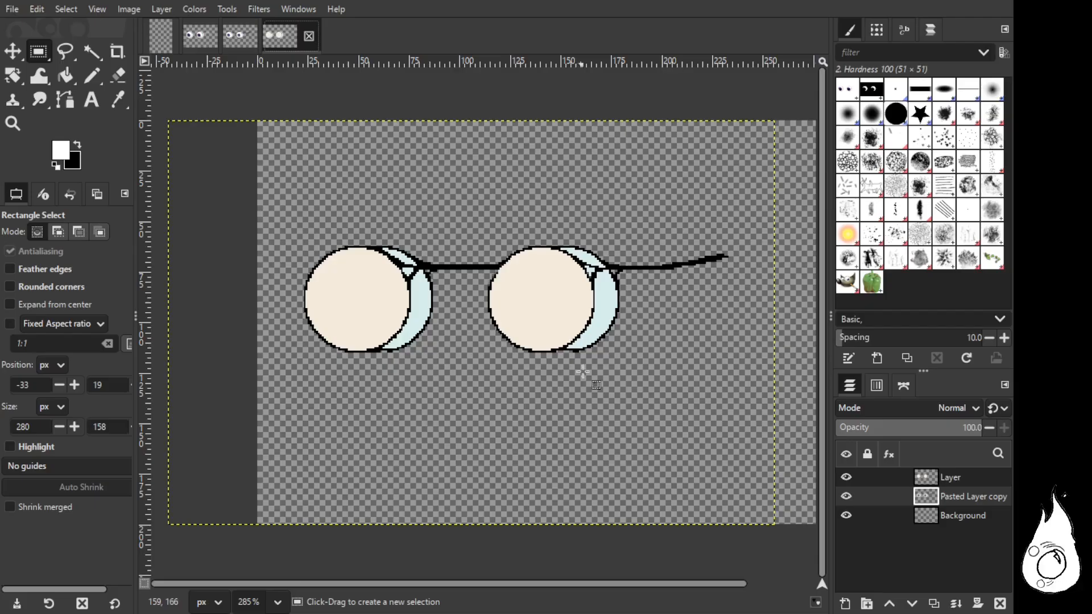
Step: Save the open-eye image (eye_open_clr.xcf) and the half-closed eye image
left_click(203, 35)
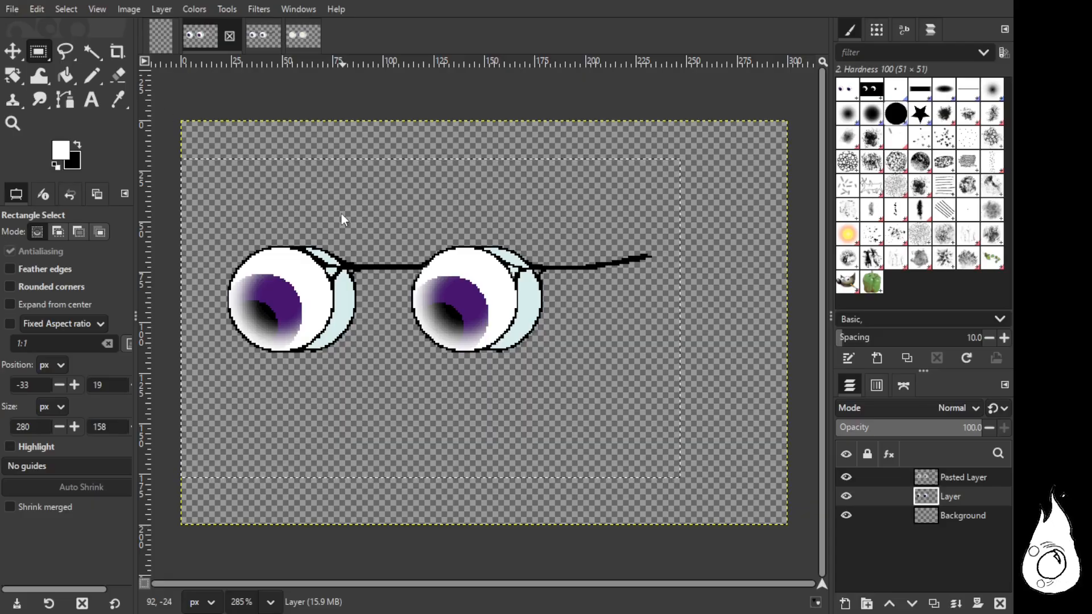
key("ctrl+s")
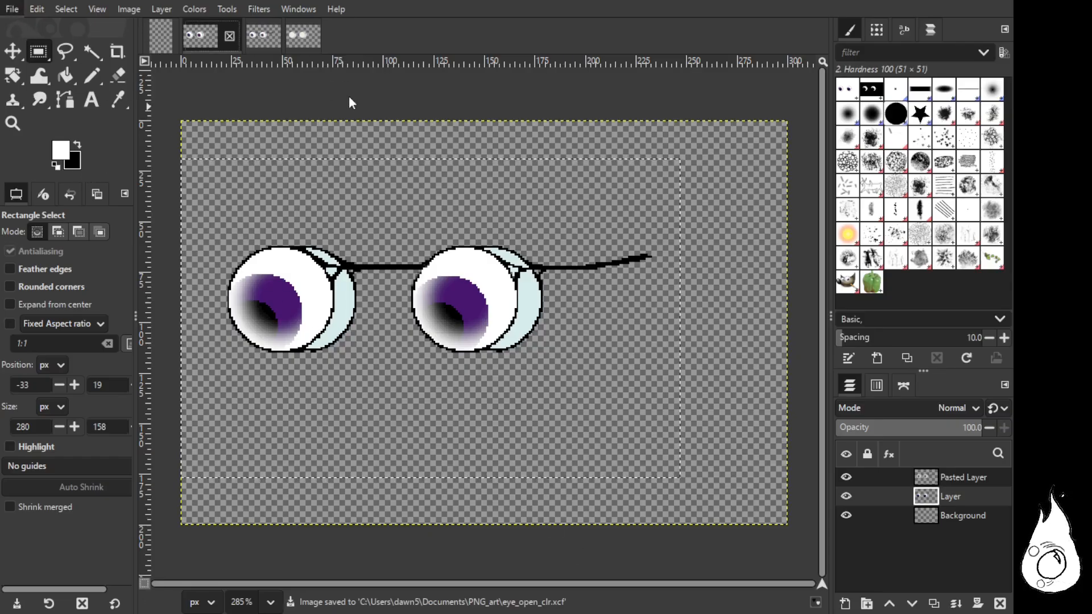
left_click(258, 34)
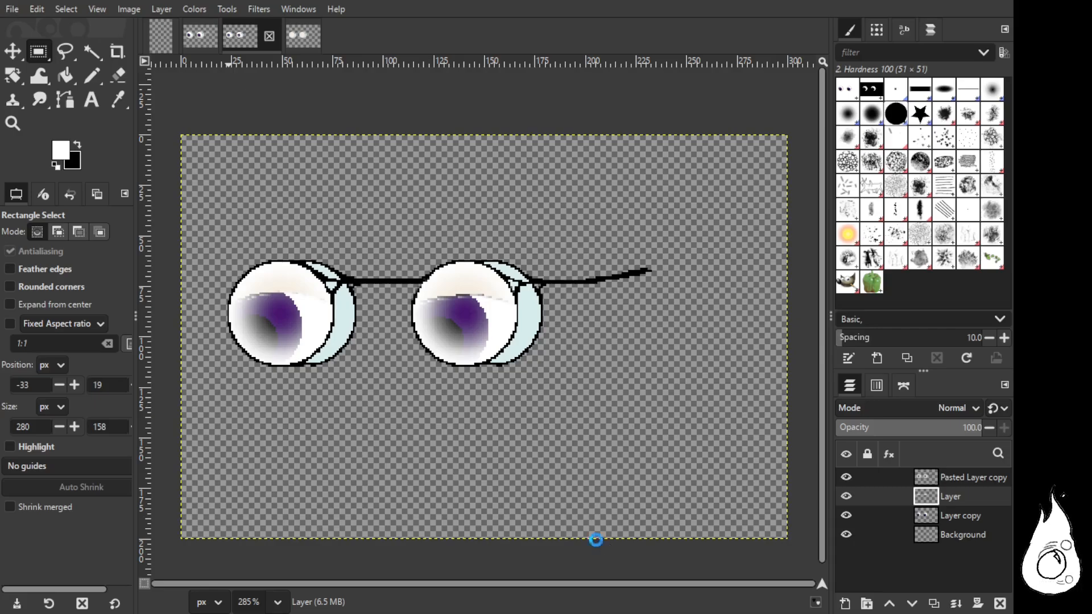
key("ctrl+s")
Step: Export the closed (eye_close_clr.png), half-closed (eye_mid_clr.png) and open eye images, and clear the open-eye image's selection
left_click(302, 35)
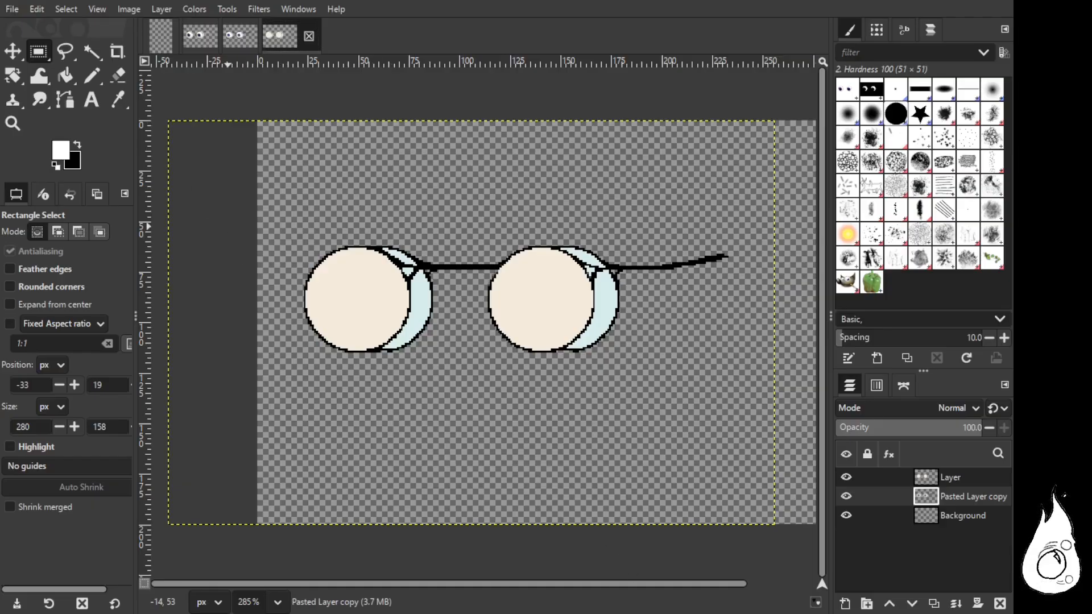
key("ctrl+e")
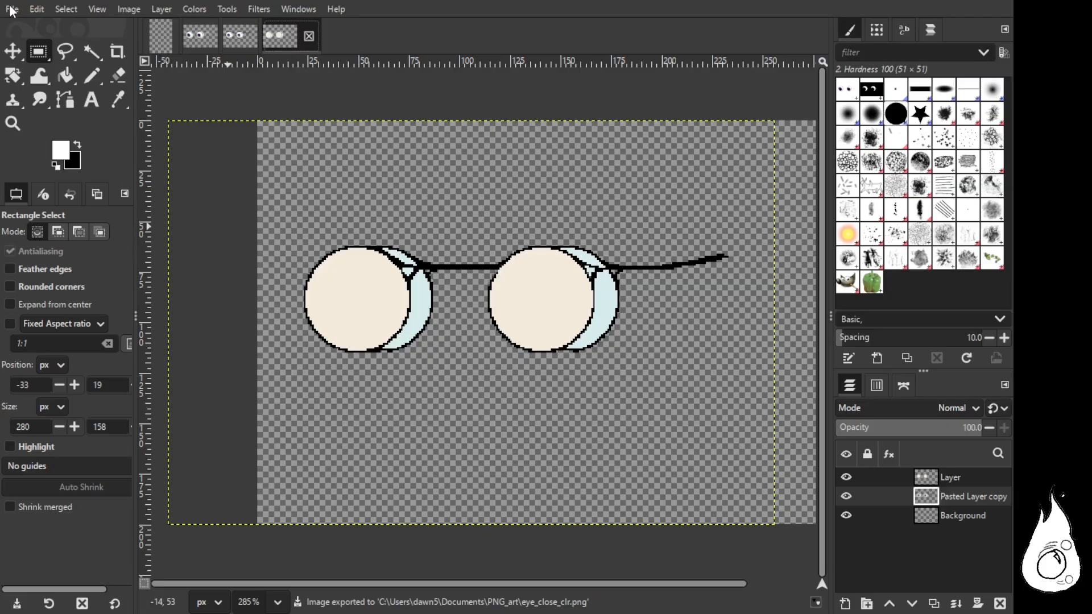
left_click(244, 40)
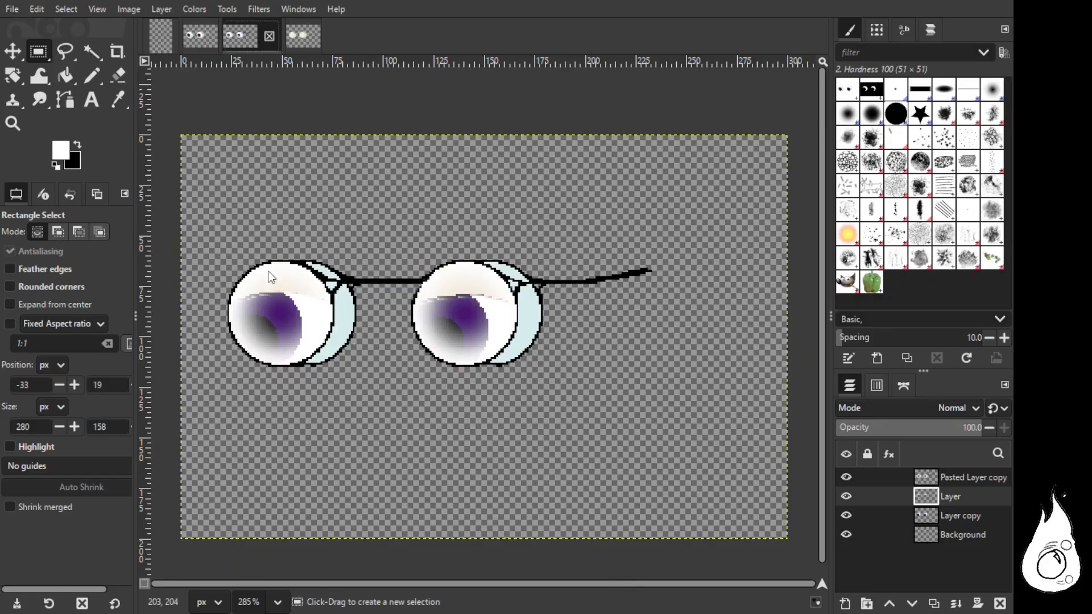
key("ctrl+e")
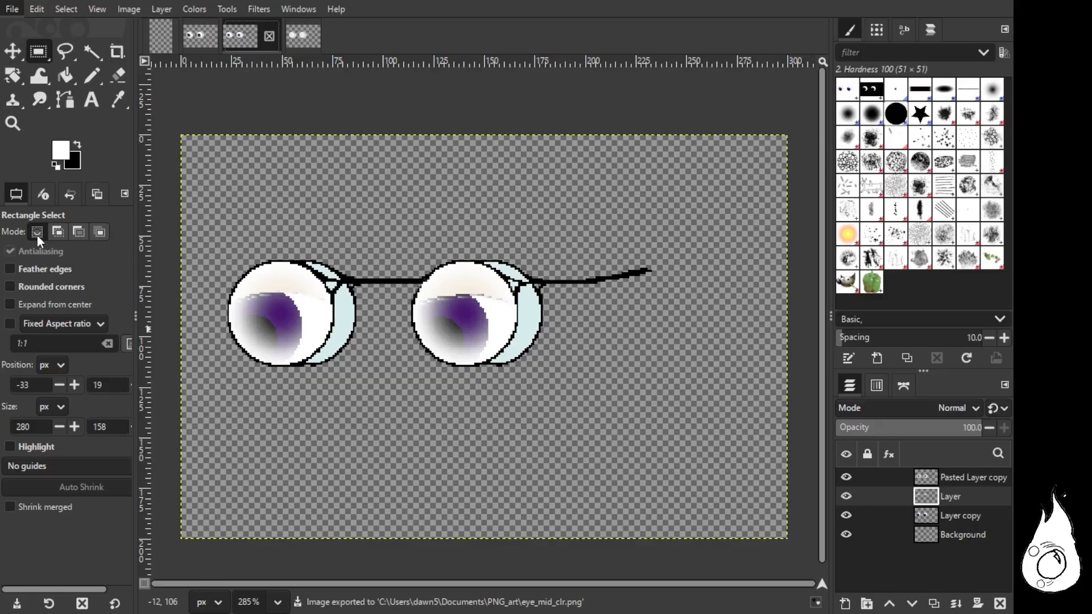
left_click(200, 36)
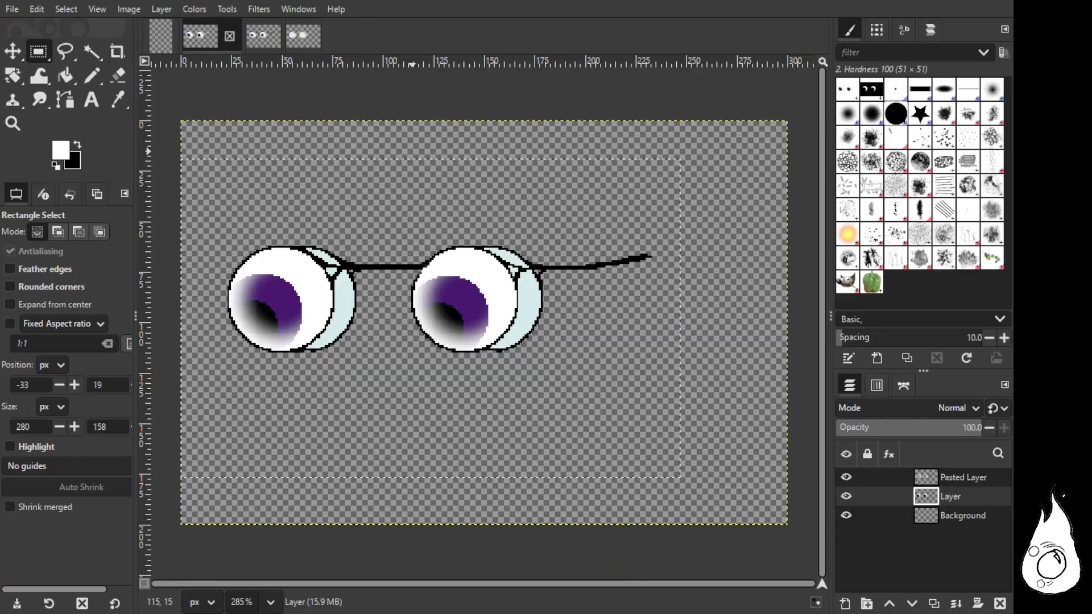
key("ctrl+e")
left_click(434, 100)
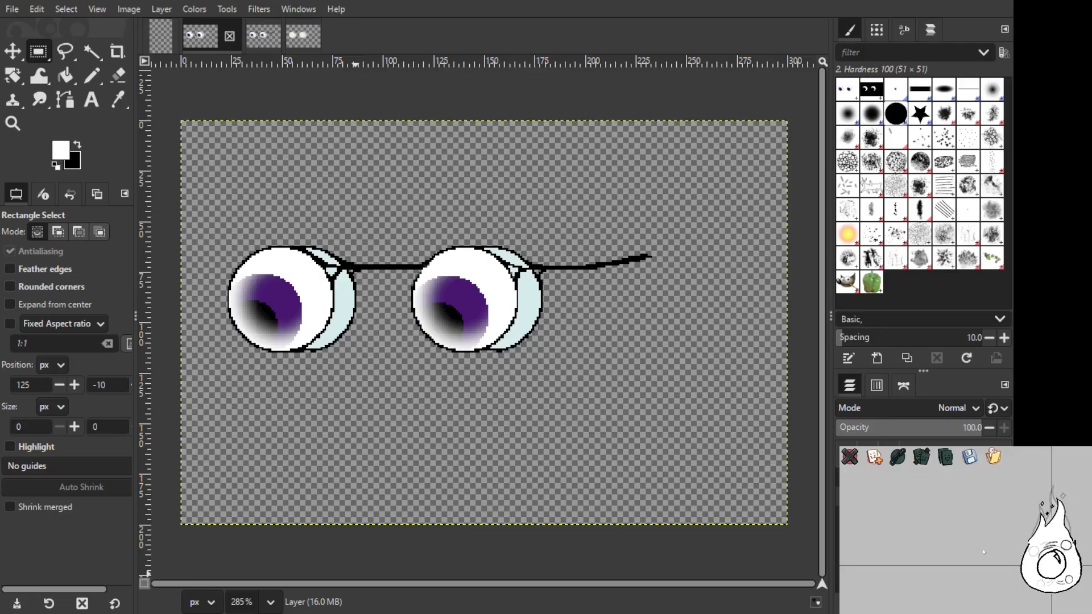
Step: Switch to the avatar app and save the current avatar over the existing Wisp_core_bnw.save file
left_click(970, 457)
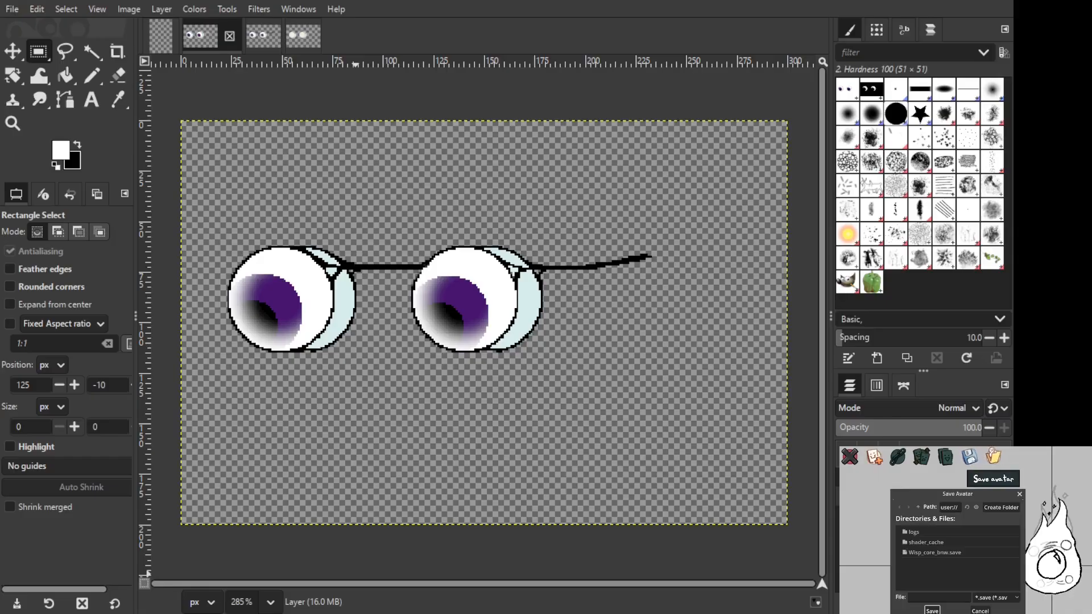
left_click(932, 610)
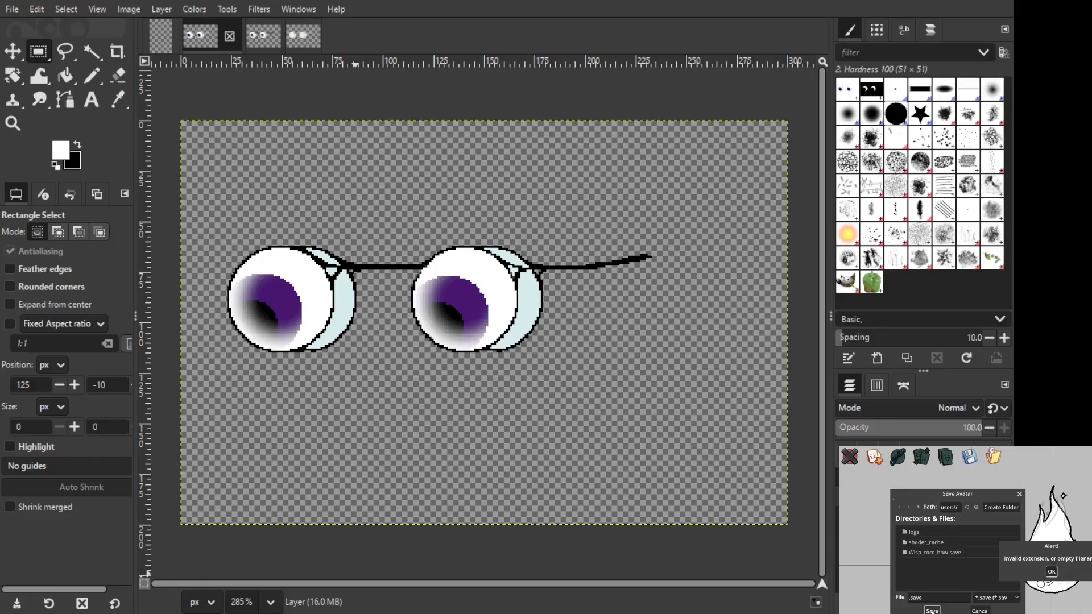
left_click(1052, 572)
left_click(923, 552)
left_click(932, 610)
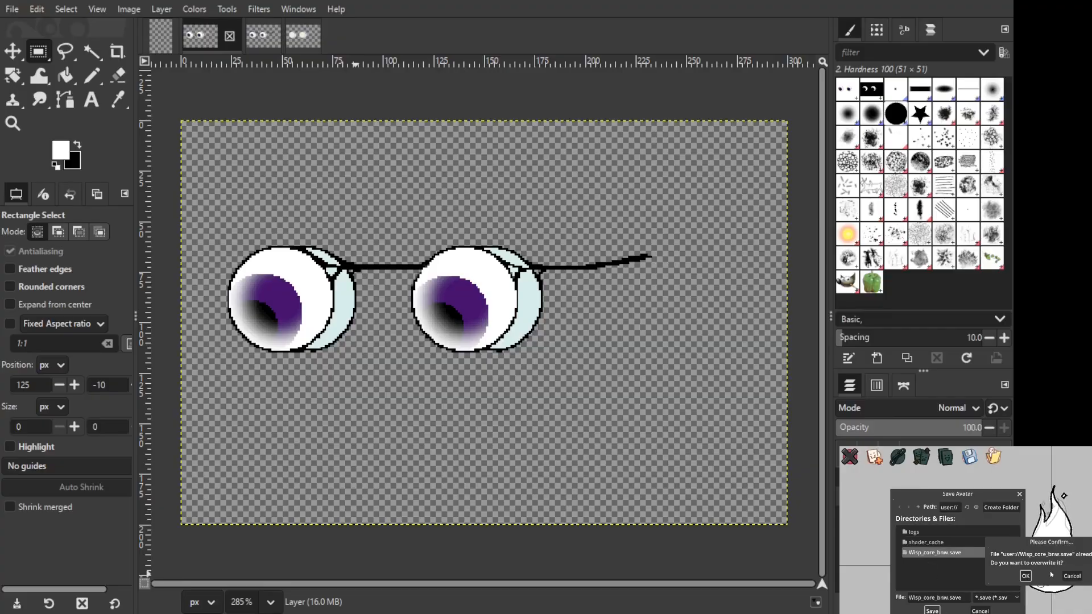
left_click(1025, 576)
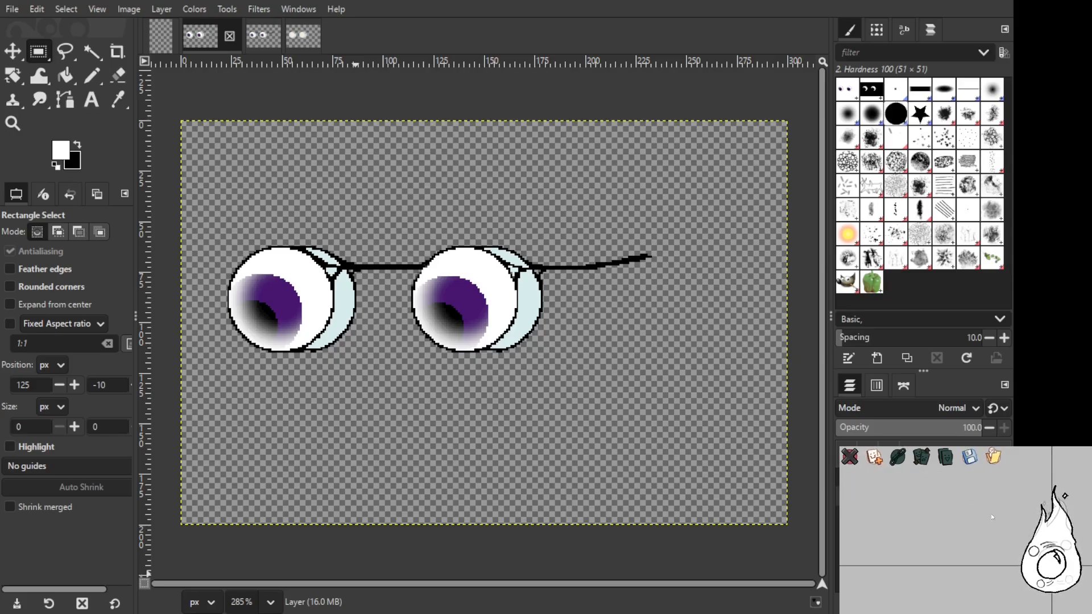
Step: Delete the round body, core and bubble sprites below the flame from the avatar
left_click(1039, 569)
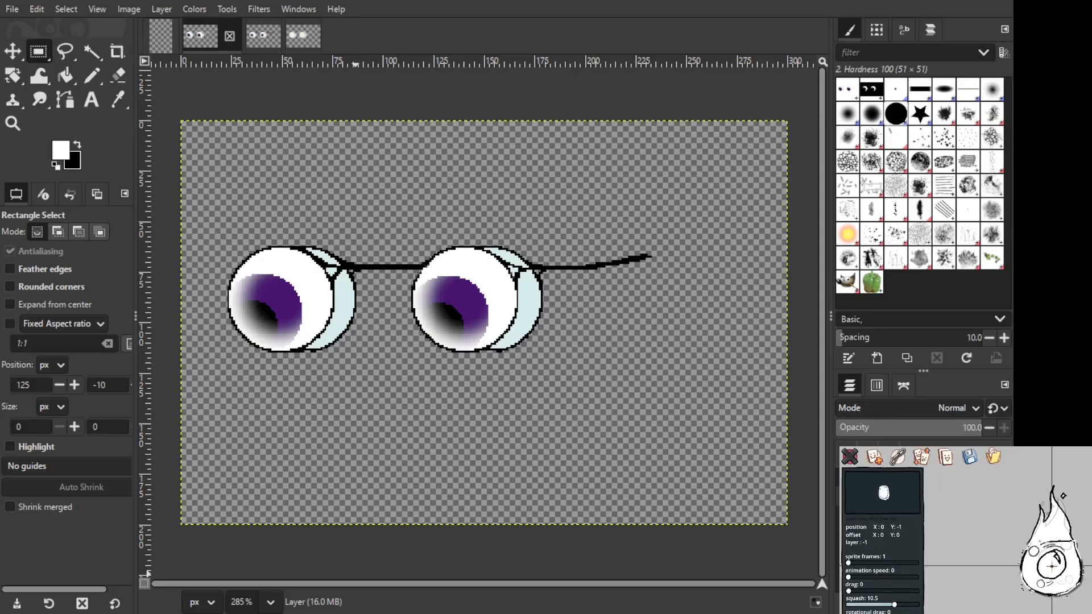
left_click(911, 601)
left_click(1054, 566)
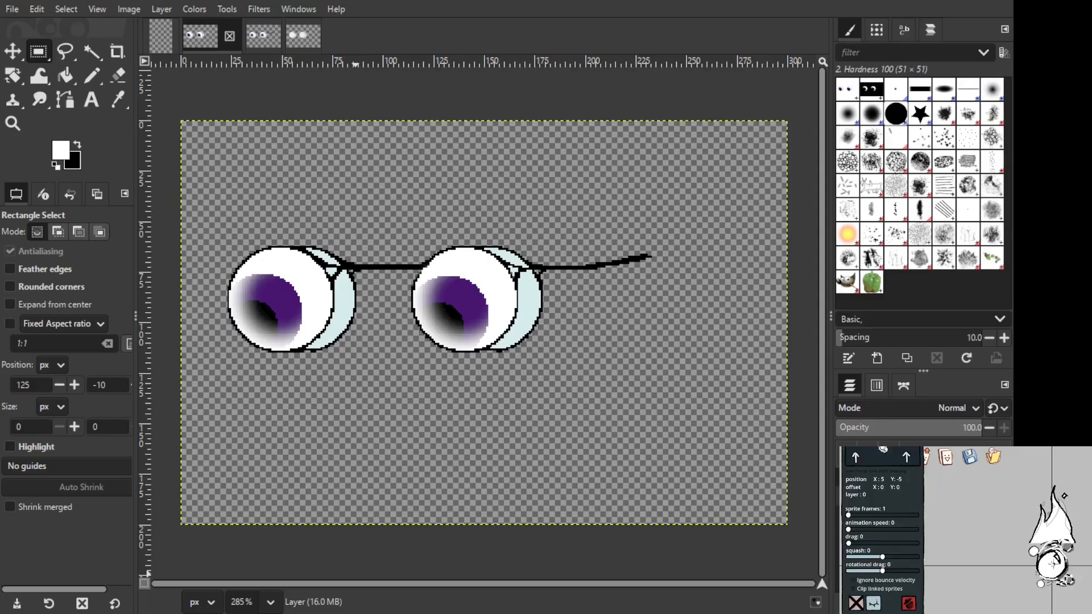
left_click(910, 602)
left_click(1051, 566)
left_click(910, 602)
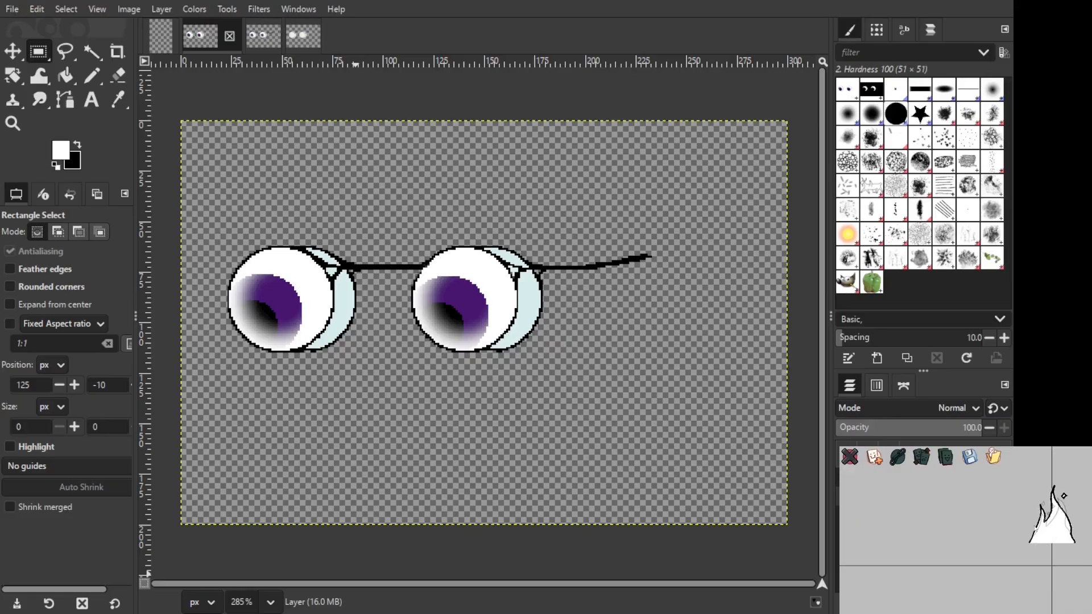
Step: Delete the remaining flame and spark sprites so the avatar canvas is empty
left_click(1052, 526)
left_click(910, 603)
left_click(1051, 526)
left_click(910, 604)
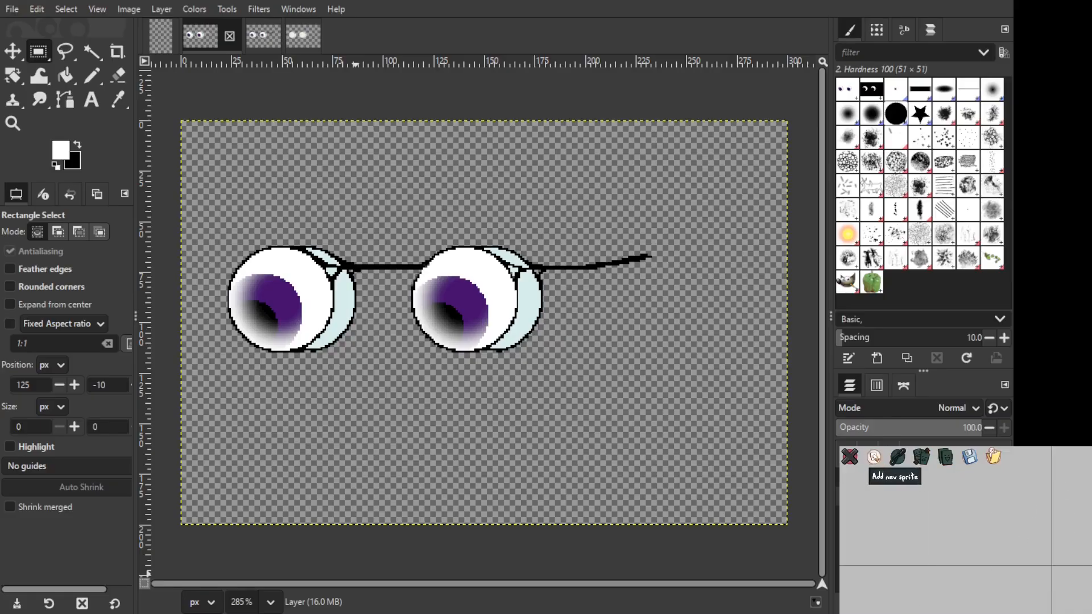
left_click(874, 457)
scroll(983, 551, "down", 1)
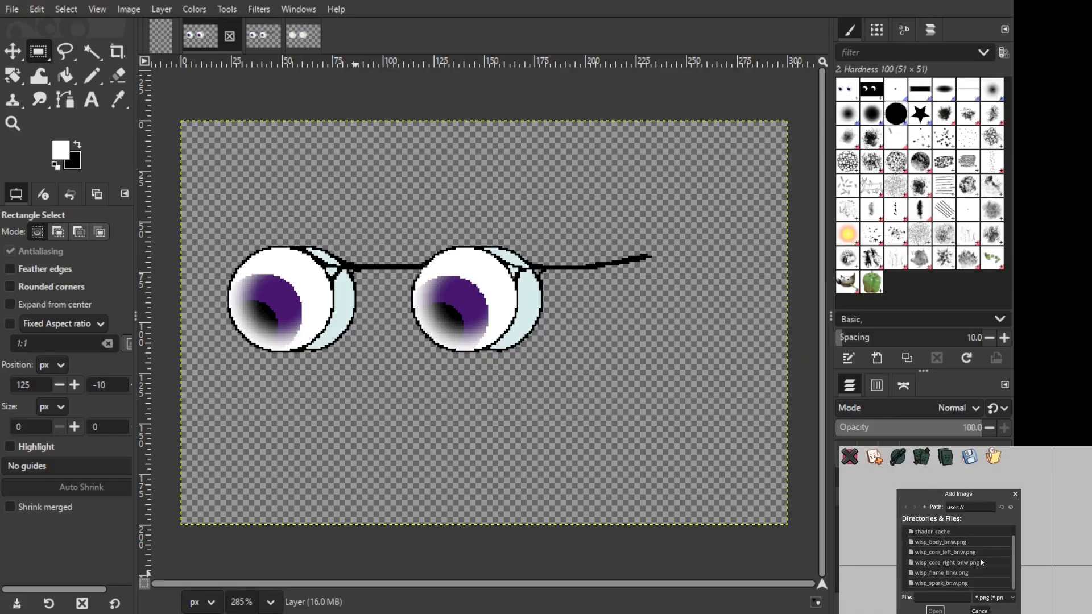
scroll(981, 559, "up", 1)
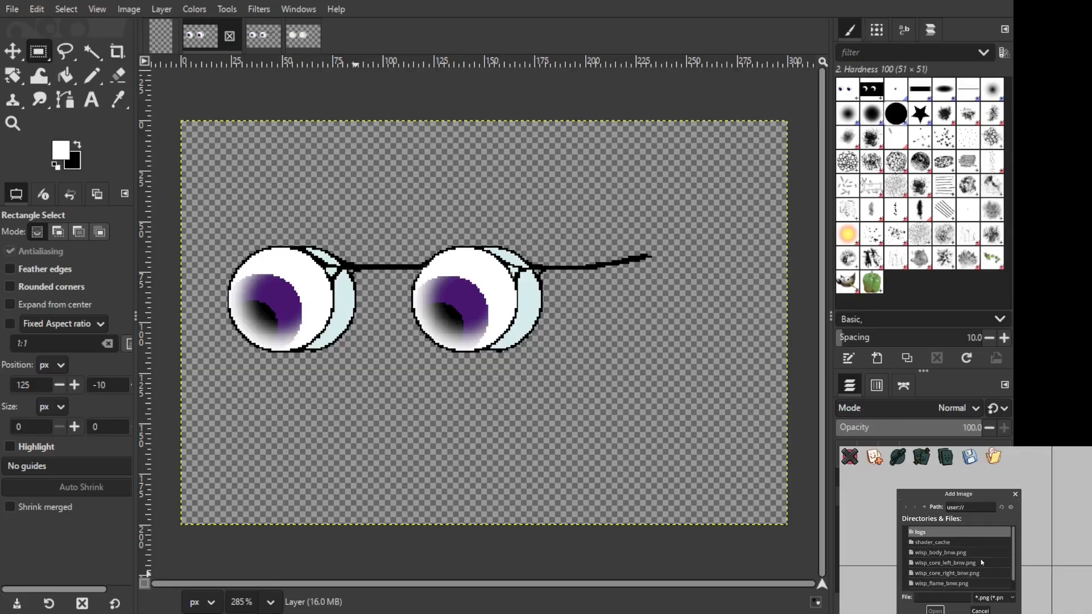
left_click(973, 506)
left_click(981, 611)
Step: Add eye_close_clr.png, eye_mid_clr.png and eye_open_clr.png as new sprites, enlarging the avatar window for the work
left_click(874, 456)
left_click(950, 553)
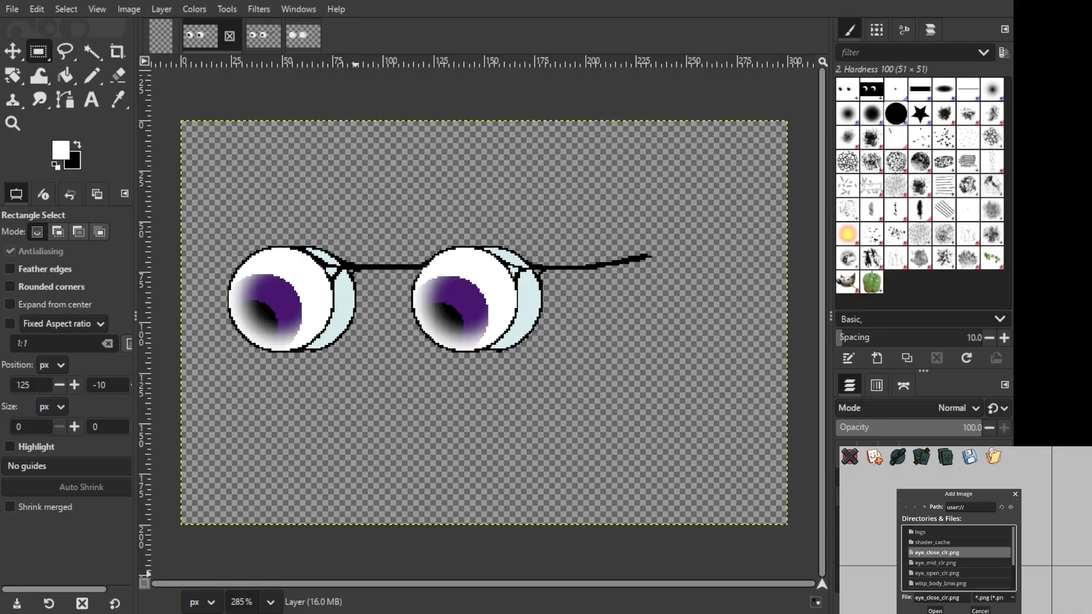
left_click_drag(967, 440, 694, 326)
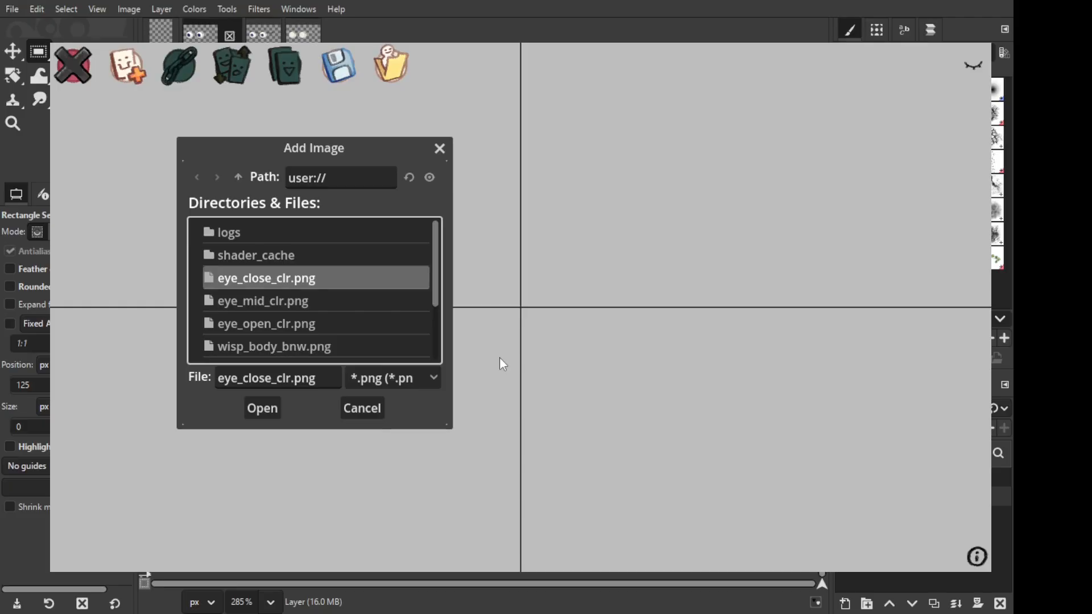
left_click(261, 408)
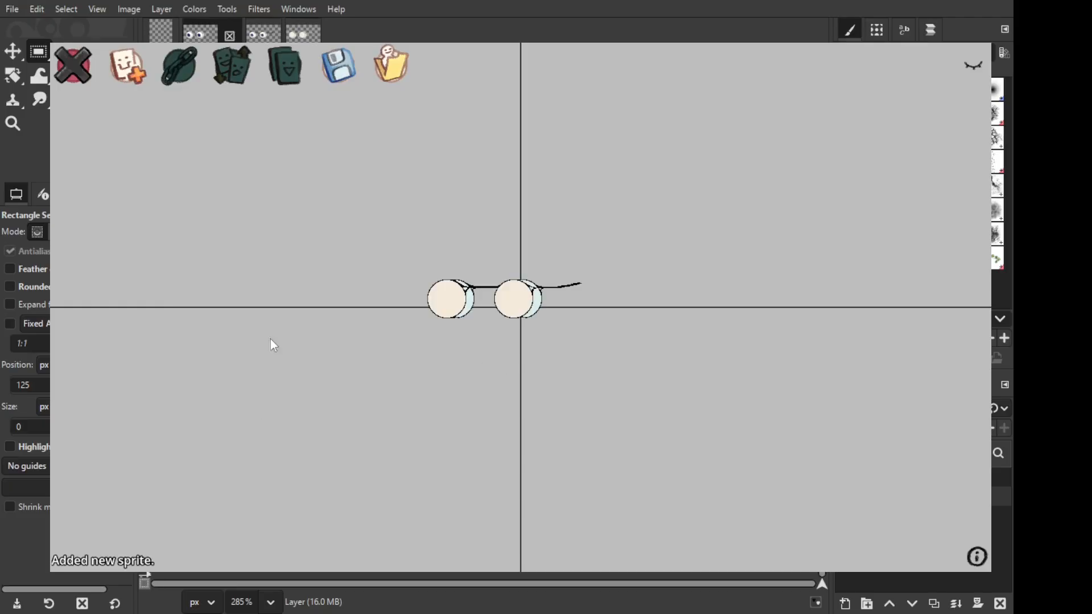
left_click(125, 61)
left_click(296, 302)
left_click(263, 408)
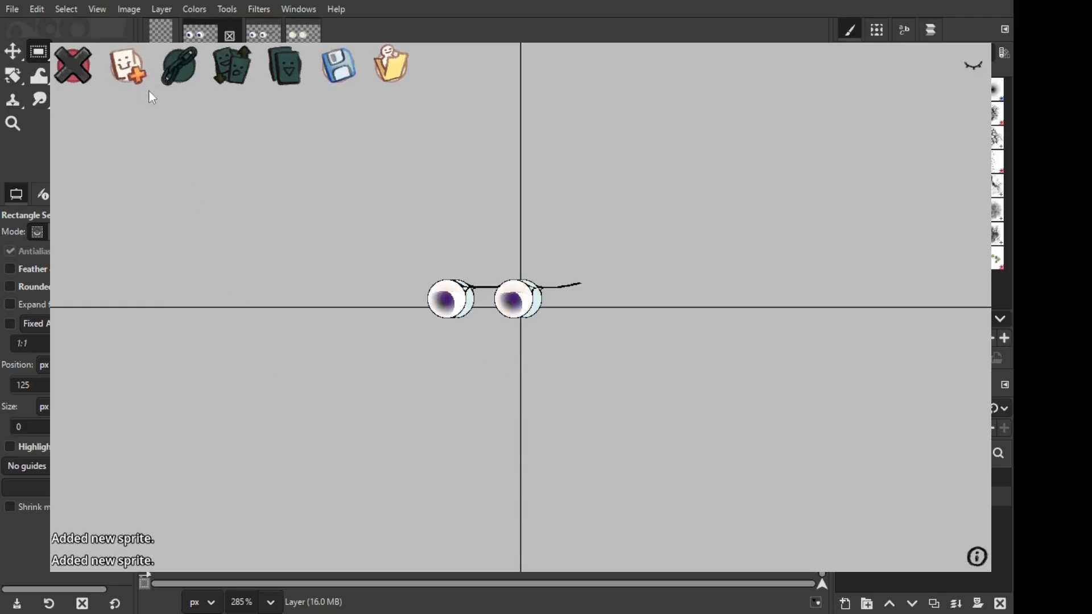
left_click(128, 65)
left_click(279, 323)
left_click(268, 407)
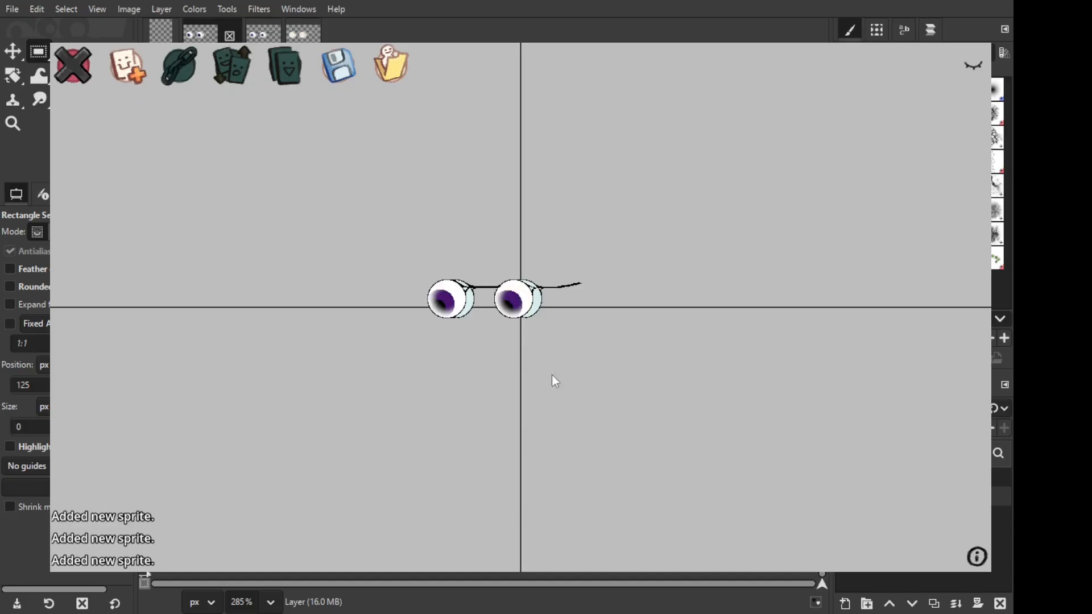
Step: Show the sprite list and set eye_close_clr.png to appear with eyes closed and eye_open_clr.png with eyes open
left_click(973, 67)
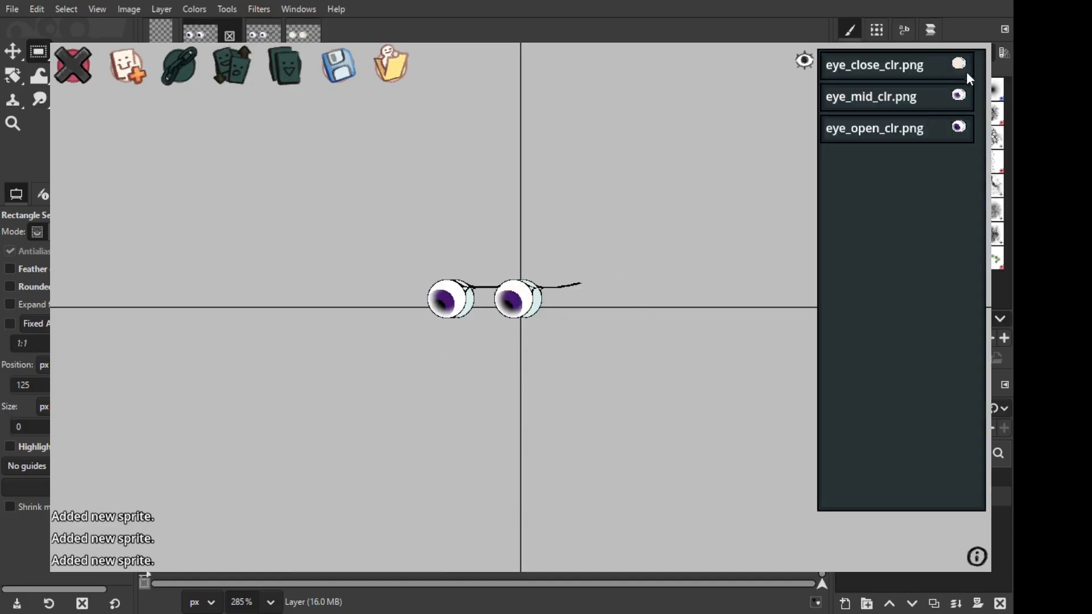
left_click(889, 66)
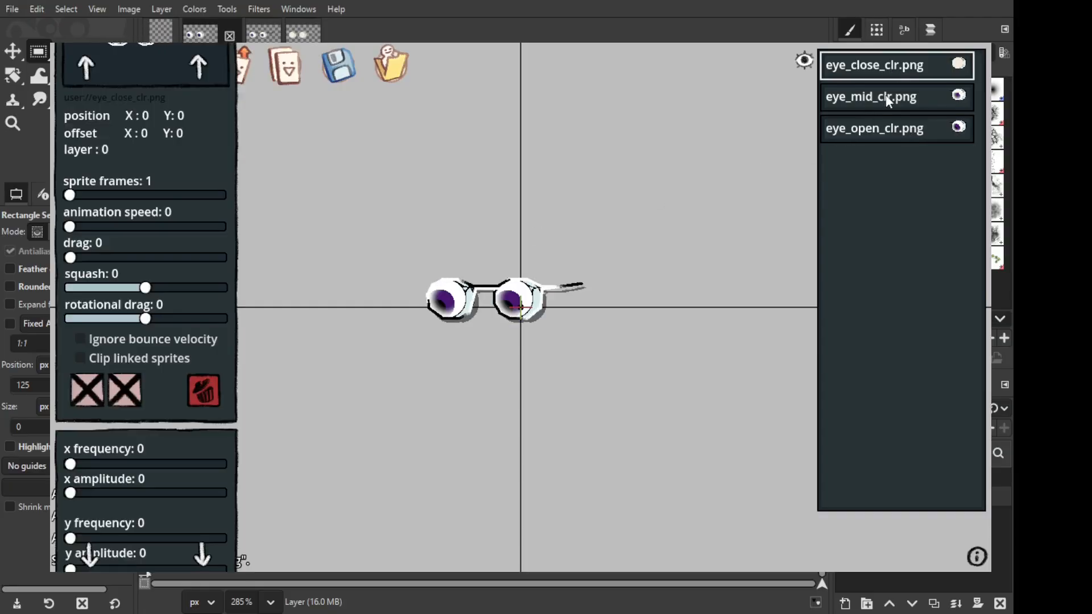
left_click(132, 397)
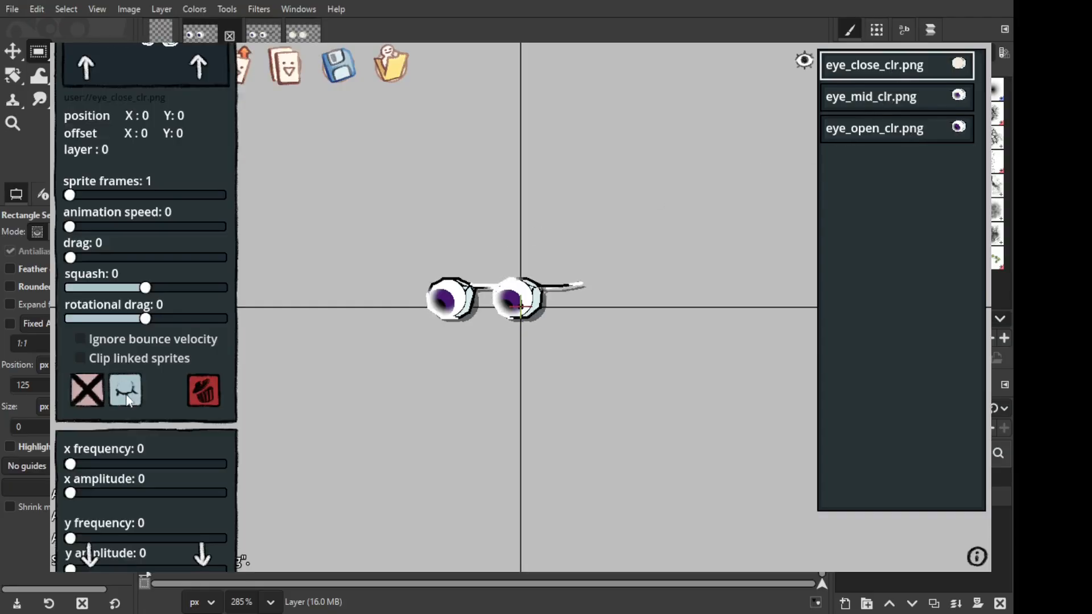
left_click(905, 105)
left_click(892, 128)
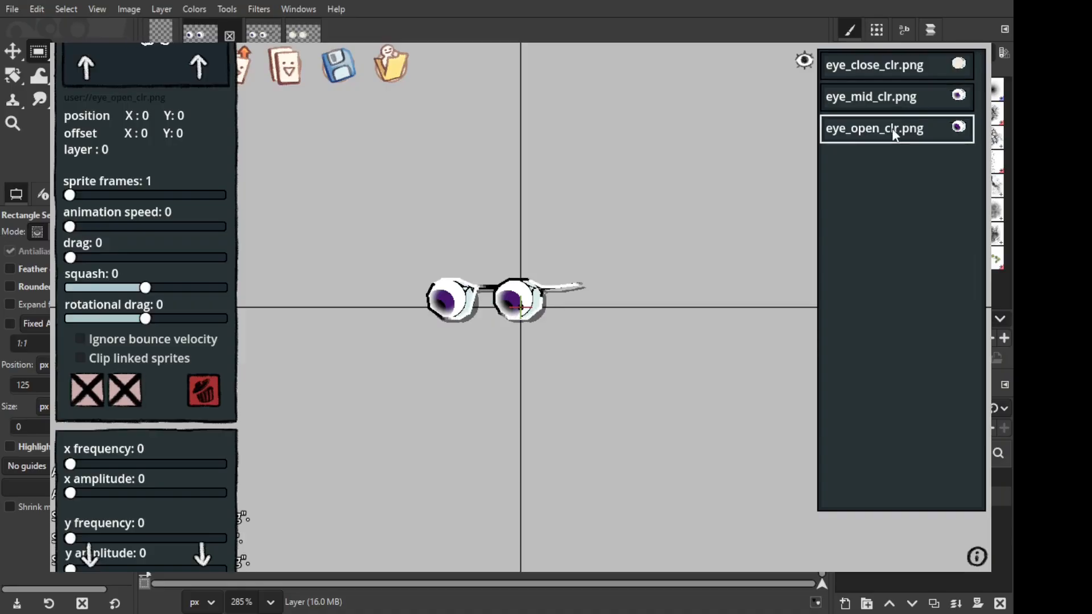
left_click(130, 397)
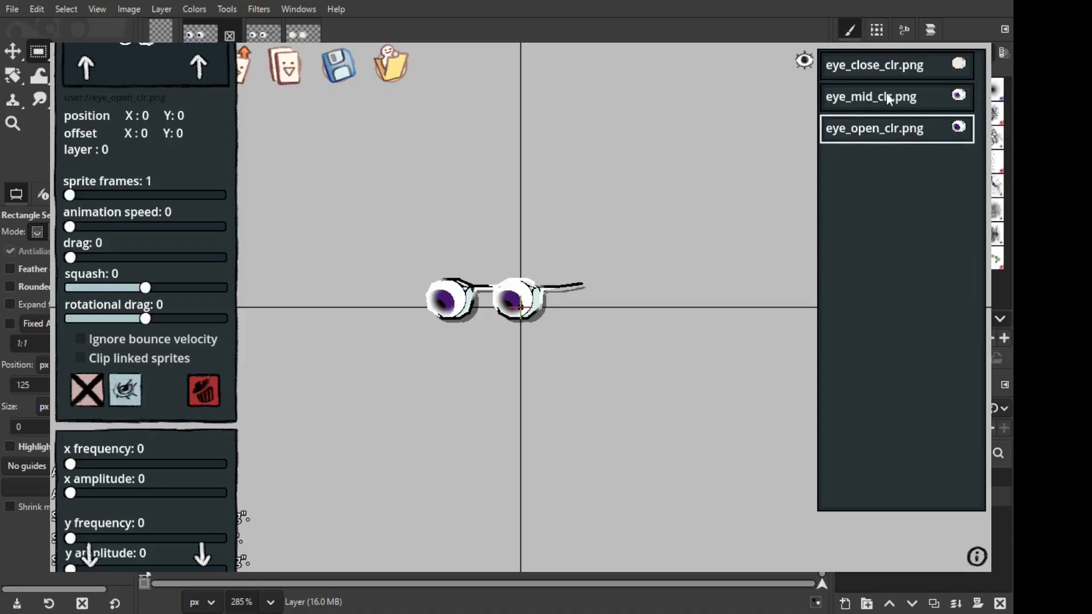
Step: Try the blink visibility options on the eye_mid_clr.png sprite, then deselect it
left_click(890, 100)
left_click(128, 398)
left_click(130, 400)
left_click(130, 400)
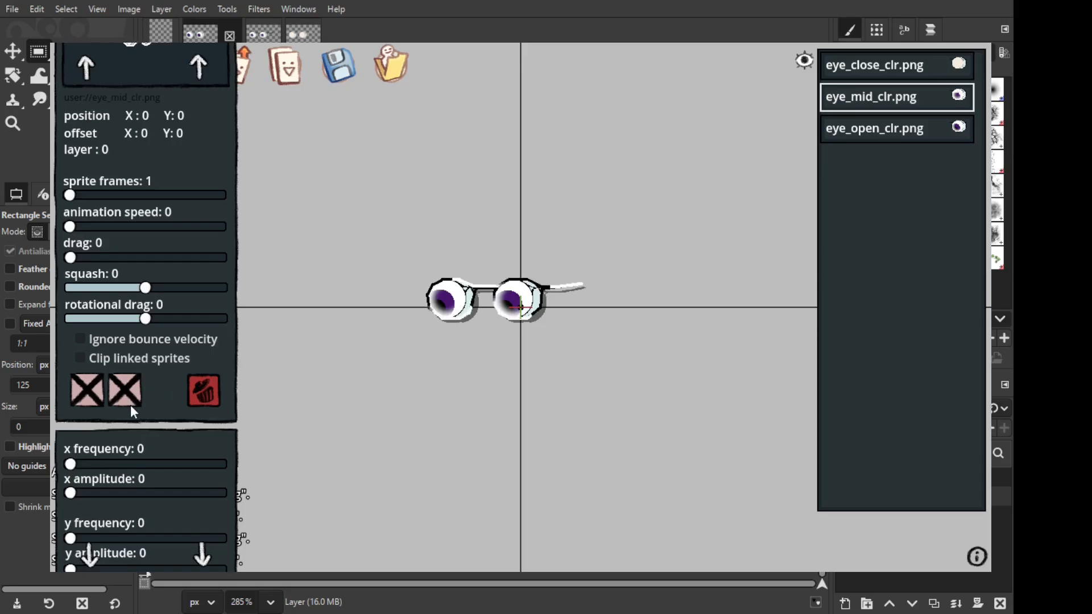
left_click(739, 188)
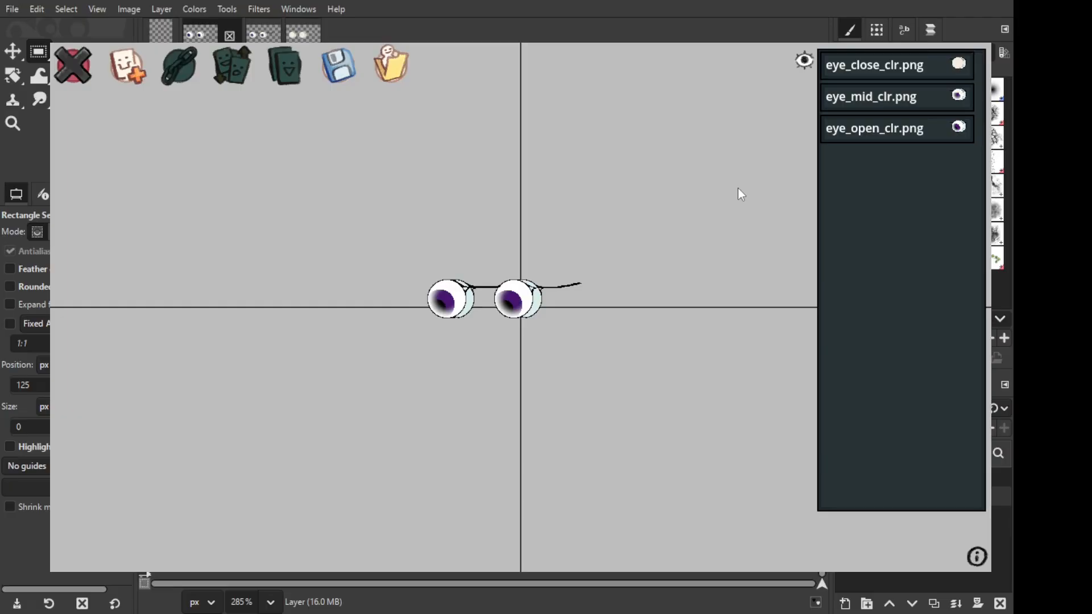
Step: Leave editing mode, set the blink chance to 1 in 21 in the settings, and return to editing mode
left_click(72, 65)
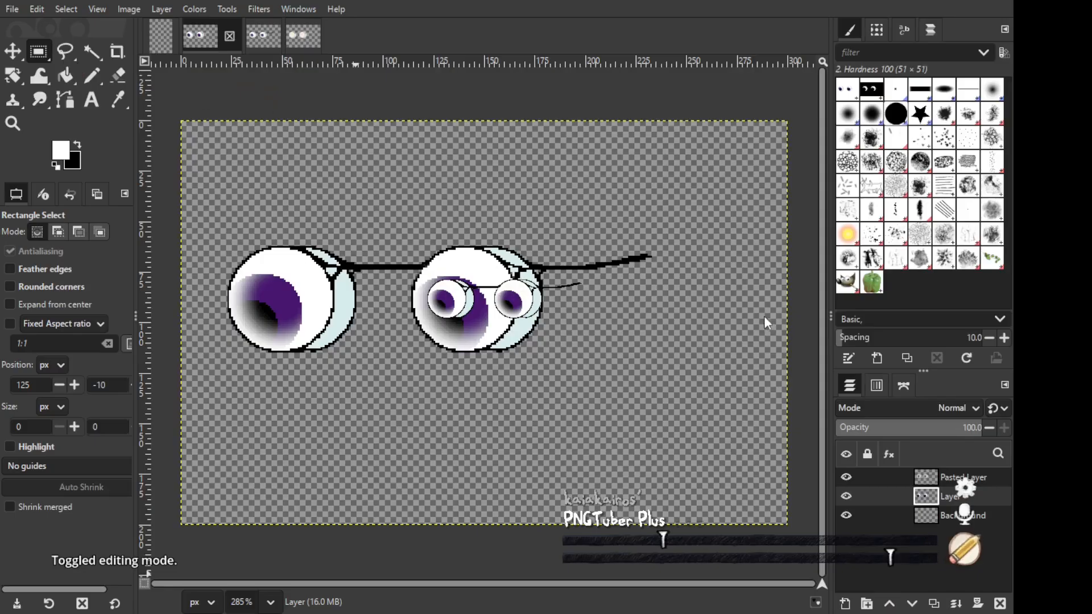
left_click(965, 488)
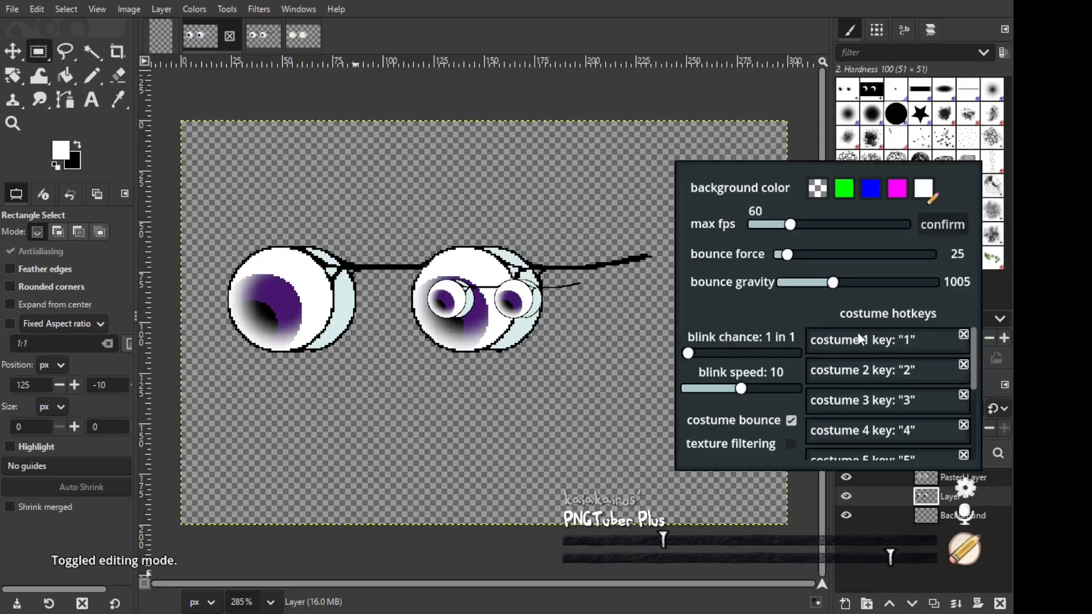
left_click_drag(689, 353, 695, 357)
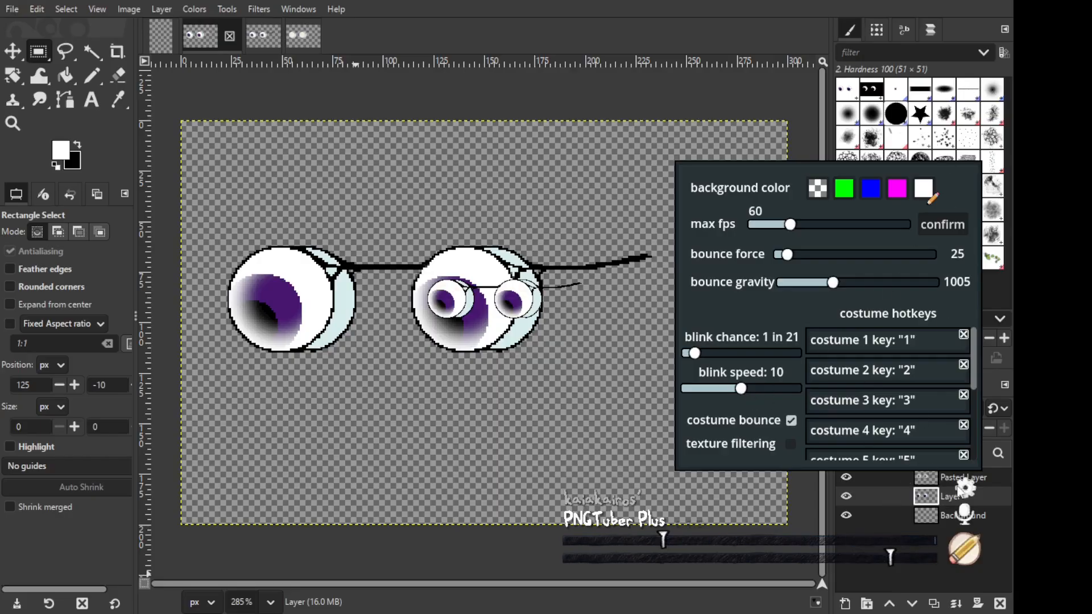
left_click(961, 490)
left_click(964, 549)
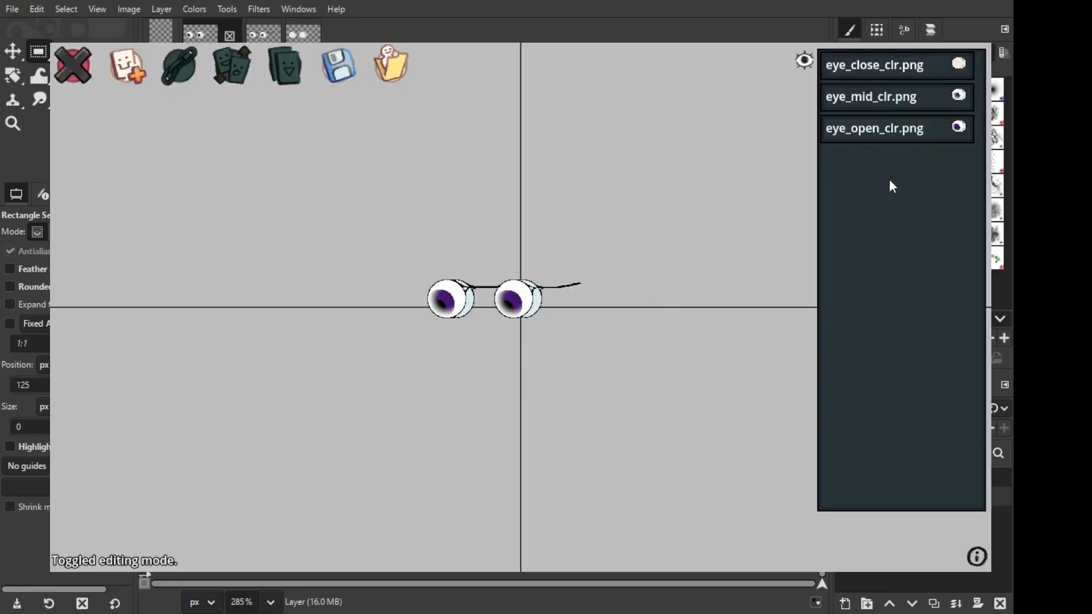
Step: Check the blink settings of the three eye sprites and delete the eye_mid_clr.png sprite
left_click(899, 102)
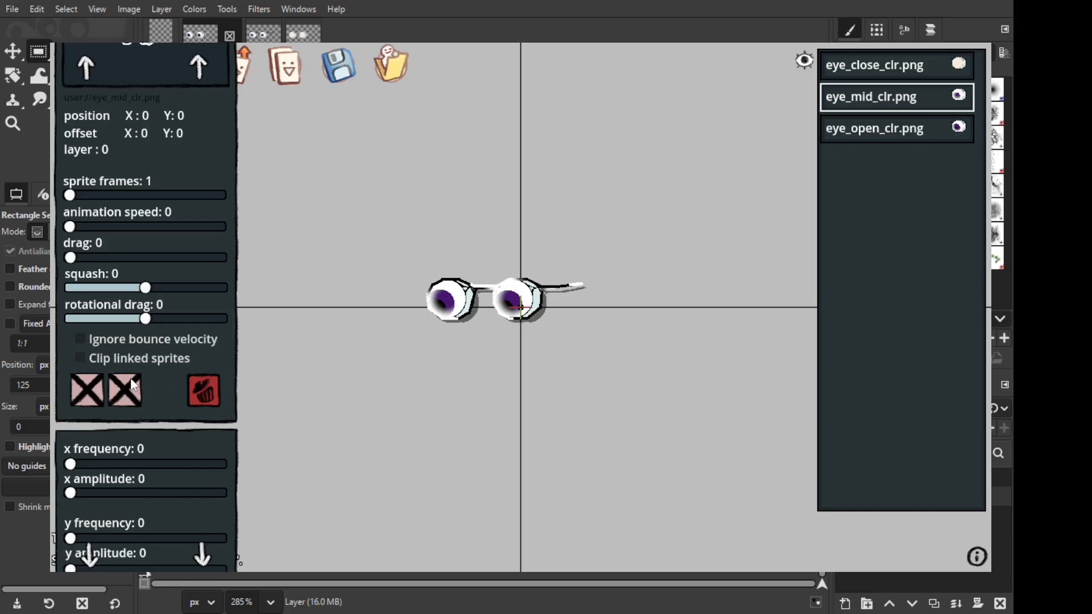
left_click(859, 132)
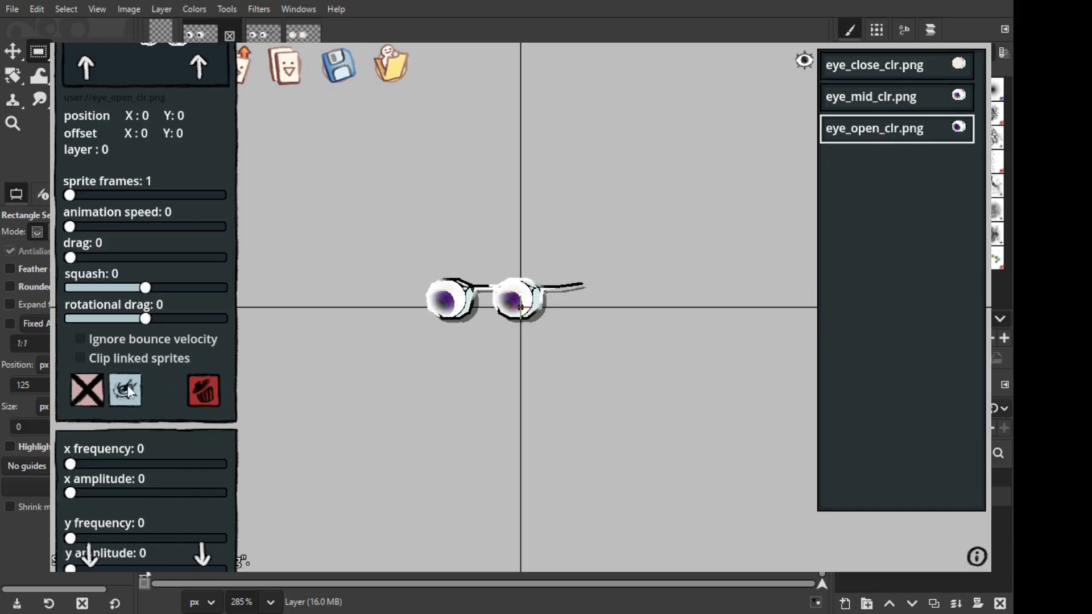
left_click(875, 64)
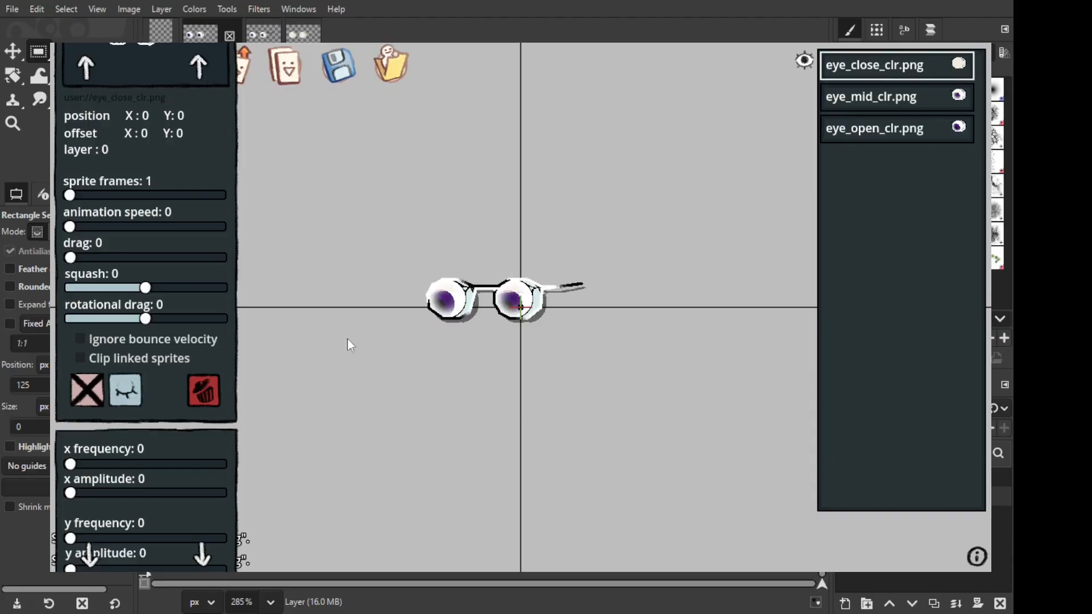
left_click(886, 98)
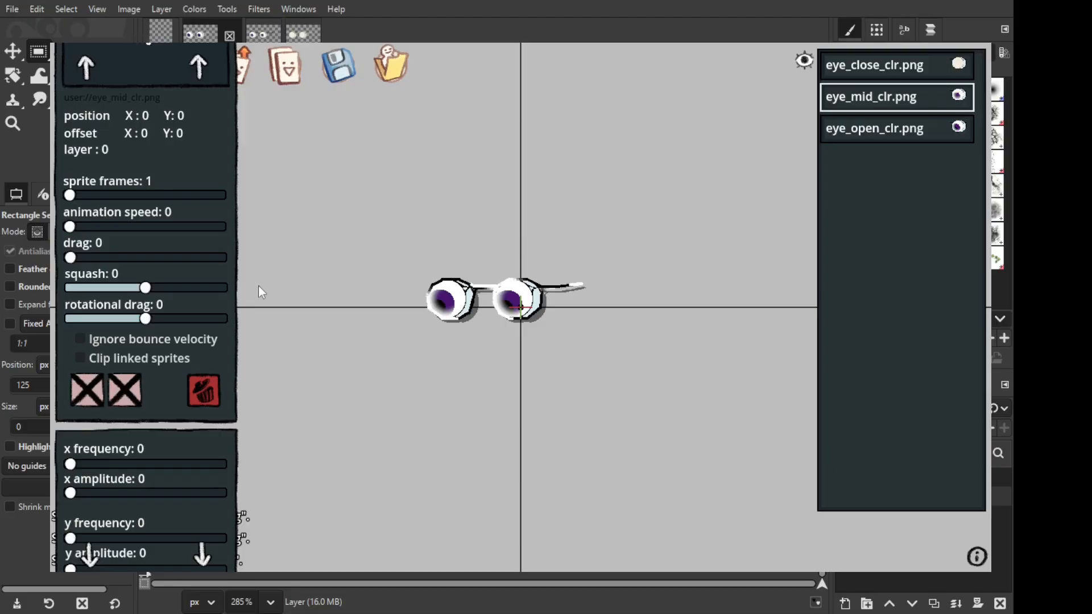
left_click(206, 391)
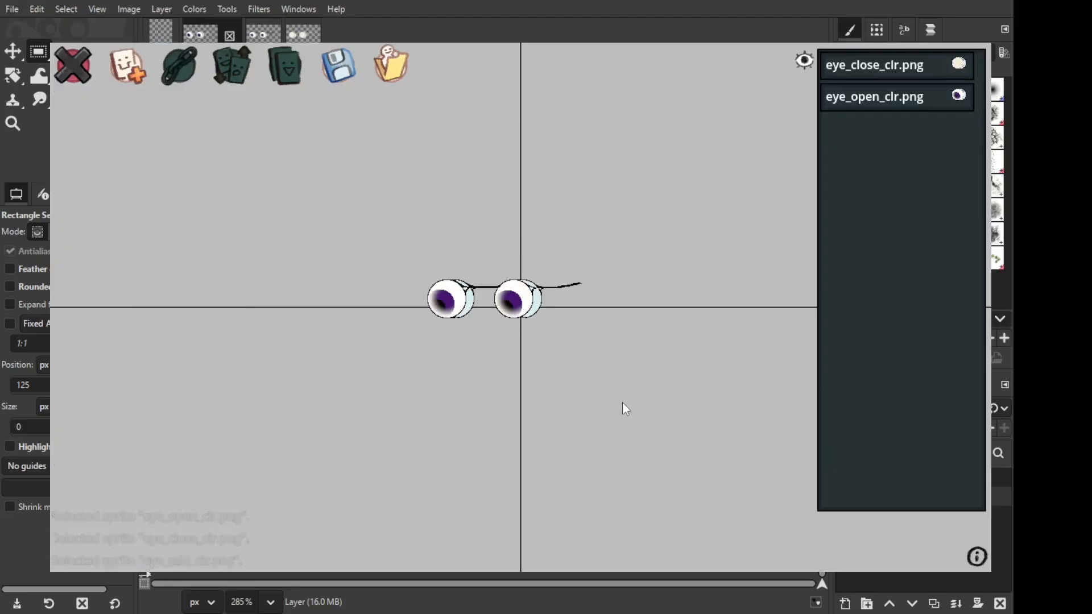
Step: Enable Clip linked sprites for eye_open_clr.png and try to link eye_close_clr.png to it
left_click(877, 96)
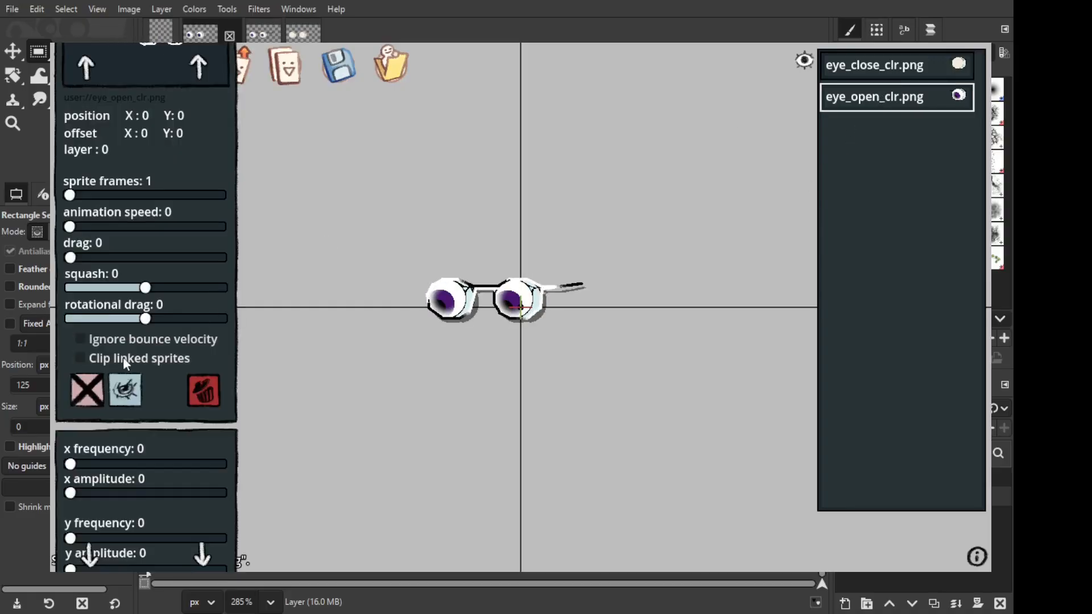
left_click(80, 358)
left_click(879, 66)
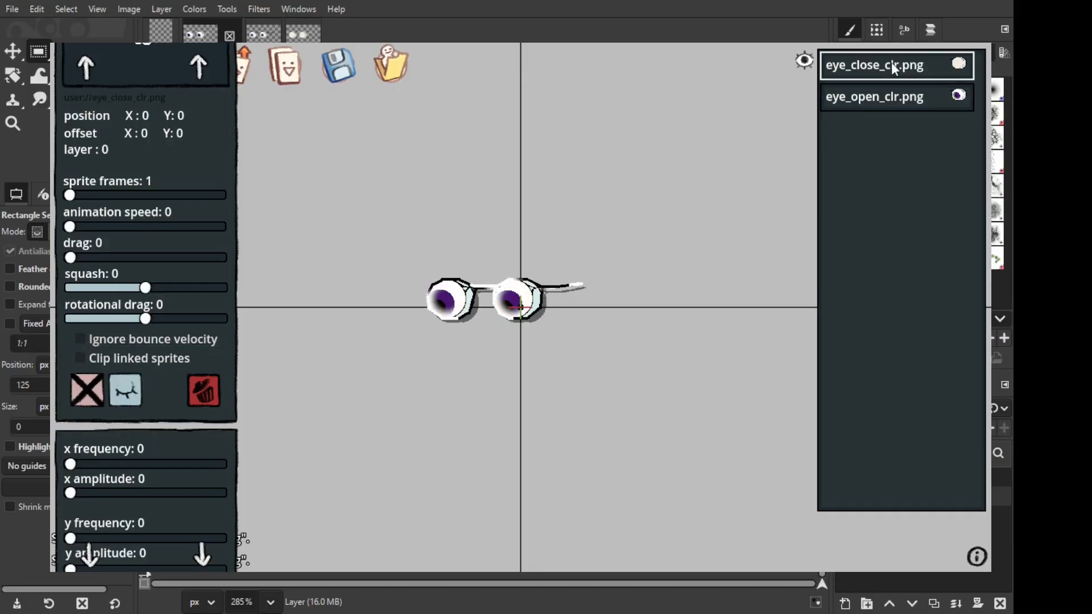
left_click(332, 120)
left_click(179, 68)
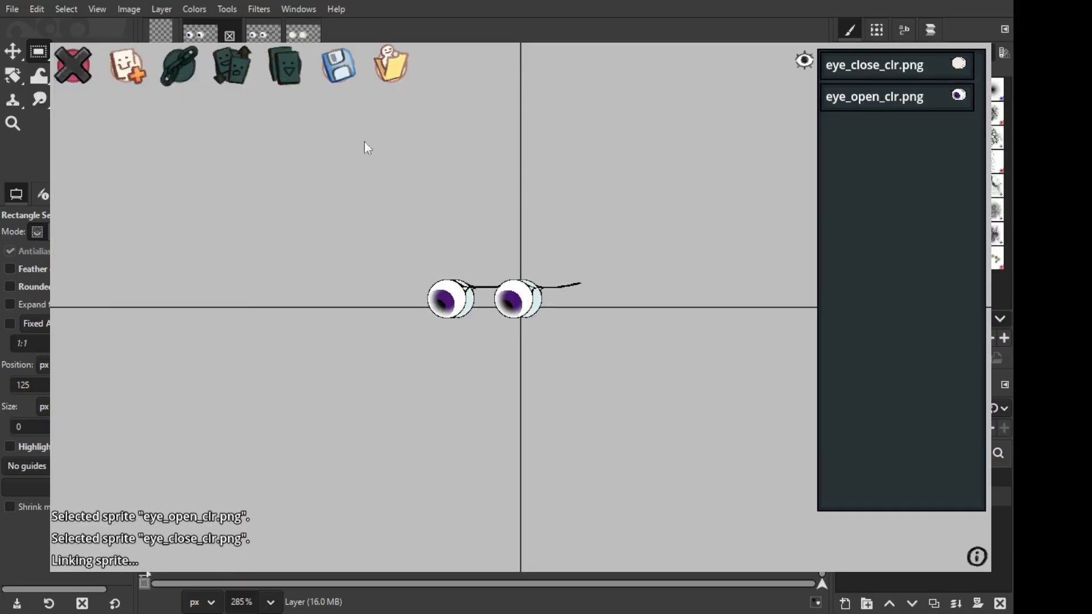
left_click(883, 97)
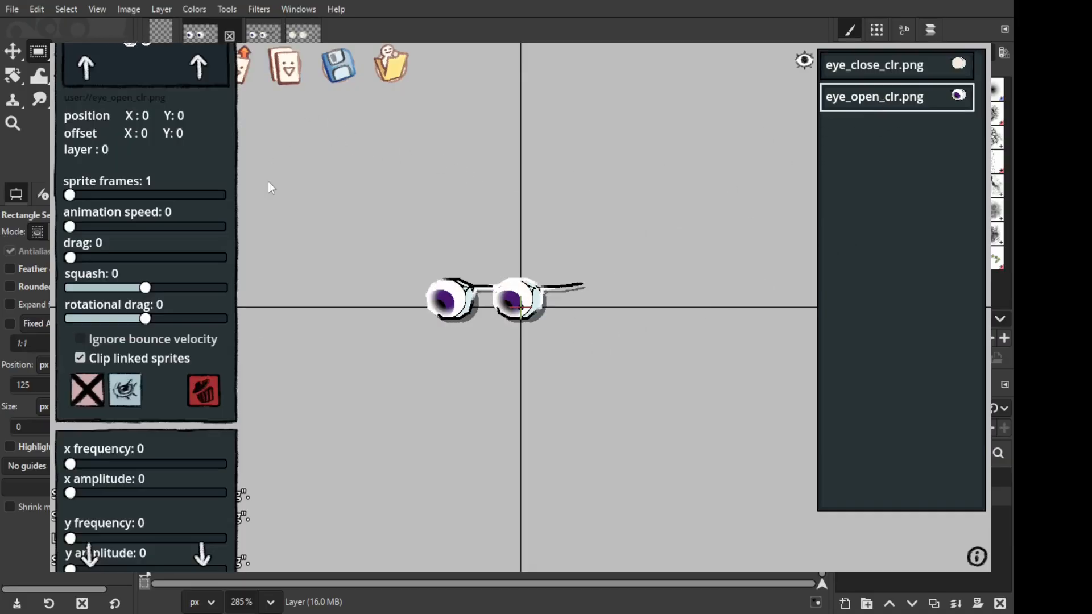
Step: Enable Clip linked sprites for eye_close_clr.png and recheck the options of eye_open_clr.png
left_click(897, 68)
left_click(85, 360)
left_click(698, 154)
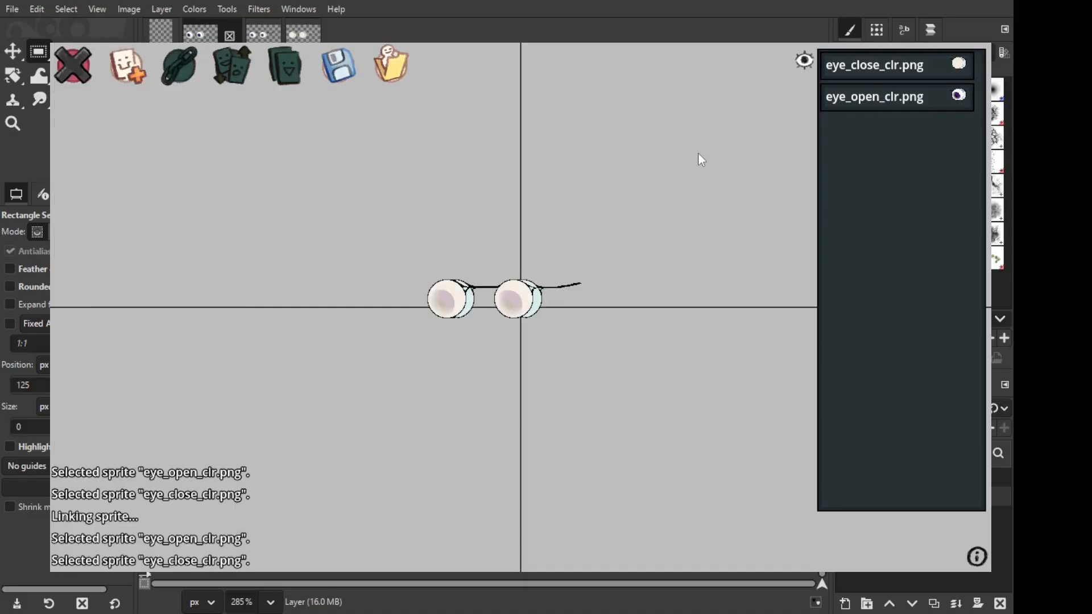
left_click(870, 97)
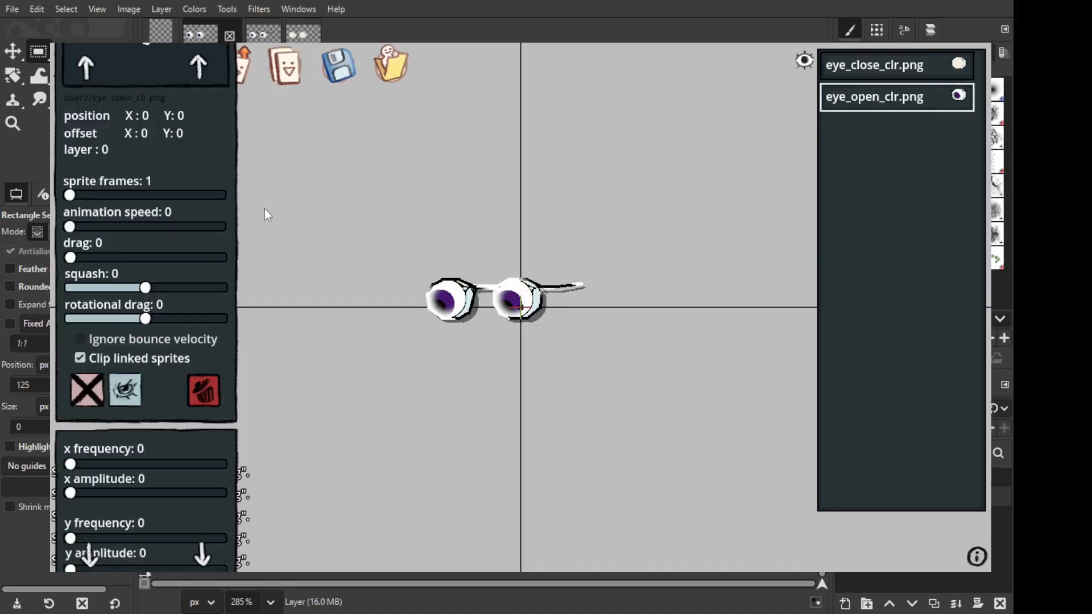
left_click(305, 205)
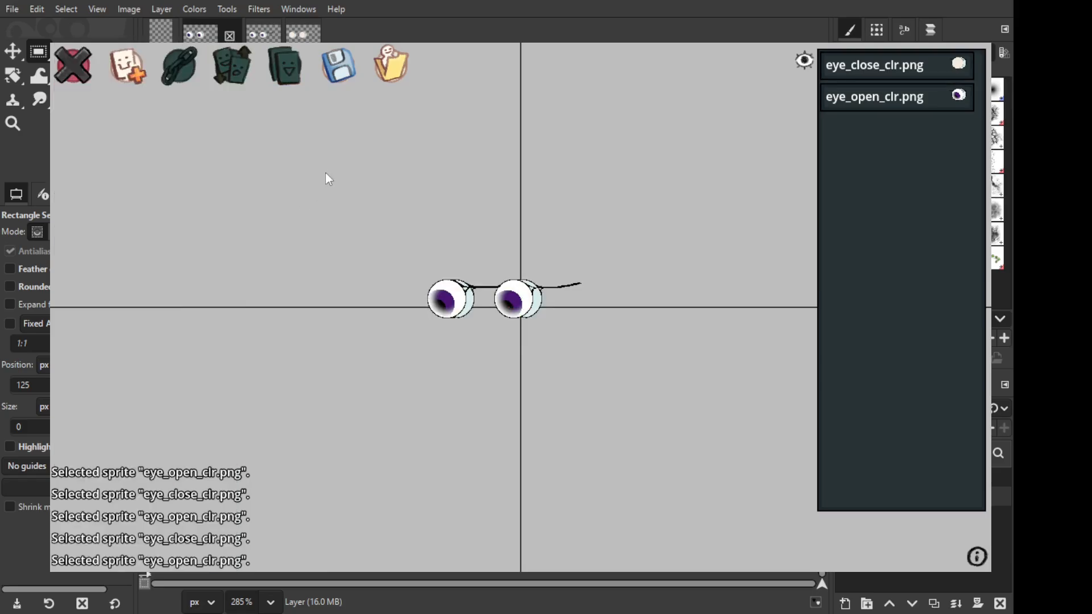
Step: Add eye_mid_clr.png as a sprite again and enable Clip linked sprites for it
left_click(127, 65)
left_click(308, 307)
left_click(272, 409)
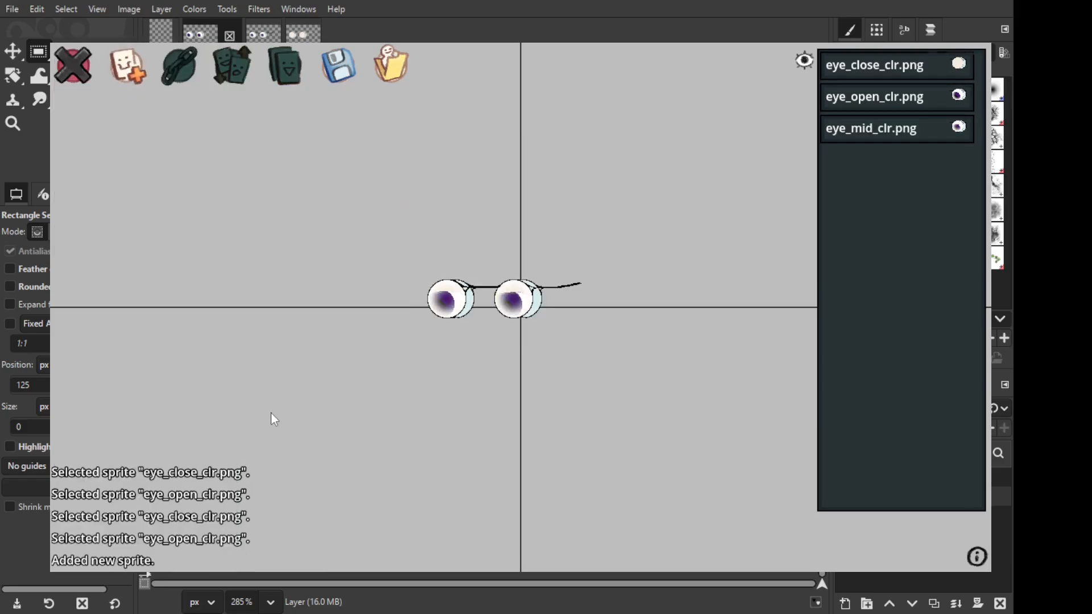
left_click(876, 128)
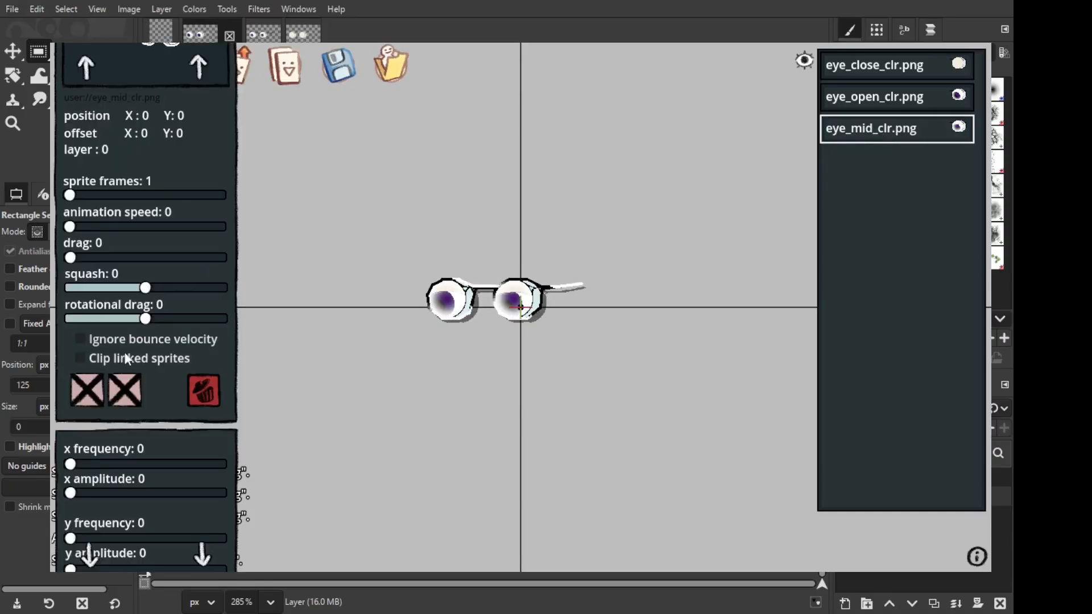
left_click(78, 367)
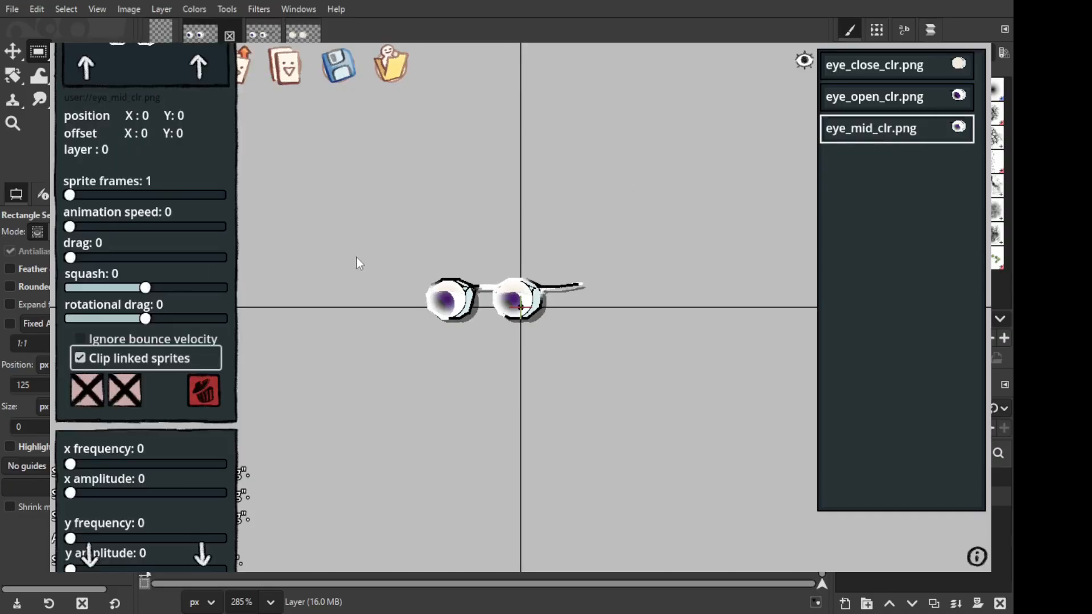
left_click(427, 161)
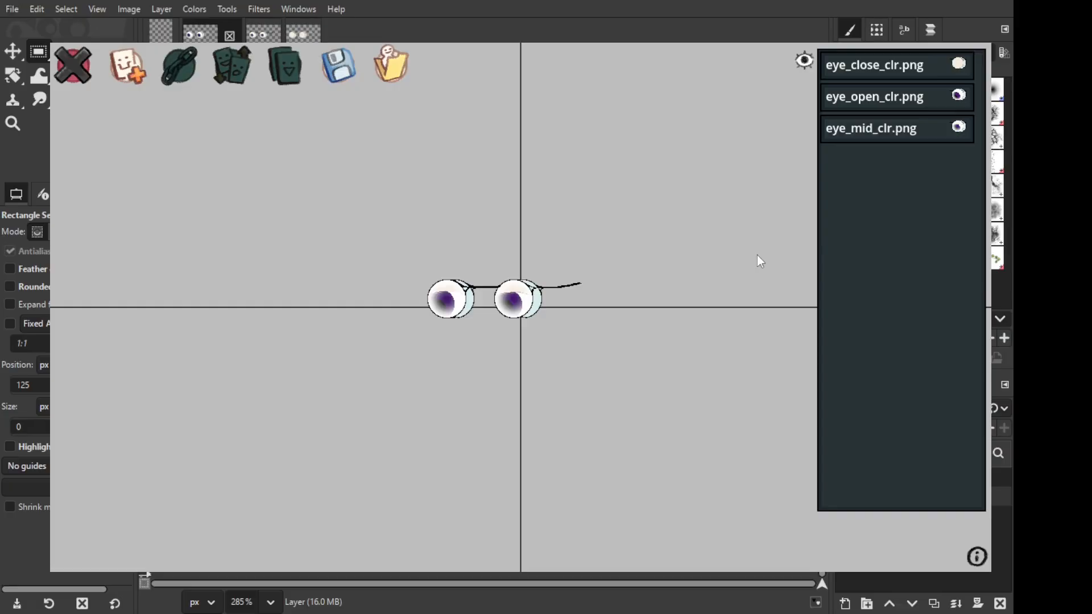
Step: Check the blink settings of the three eye sprites and read the list of keyboard shortcuts
left_click(876, 97)
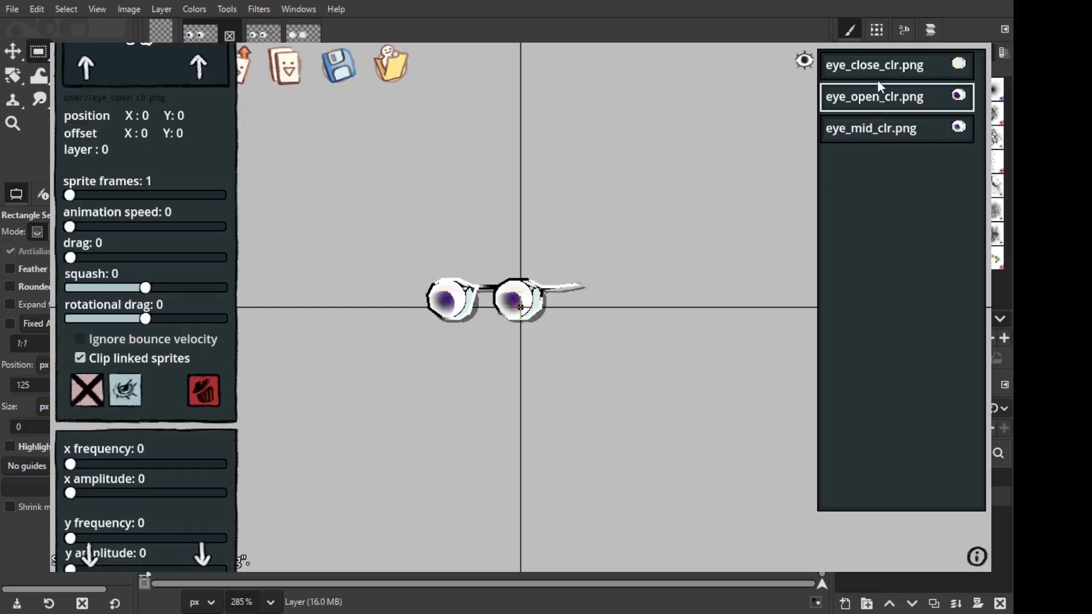
left_click(882, 125)
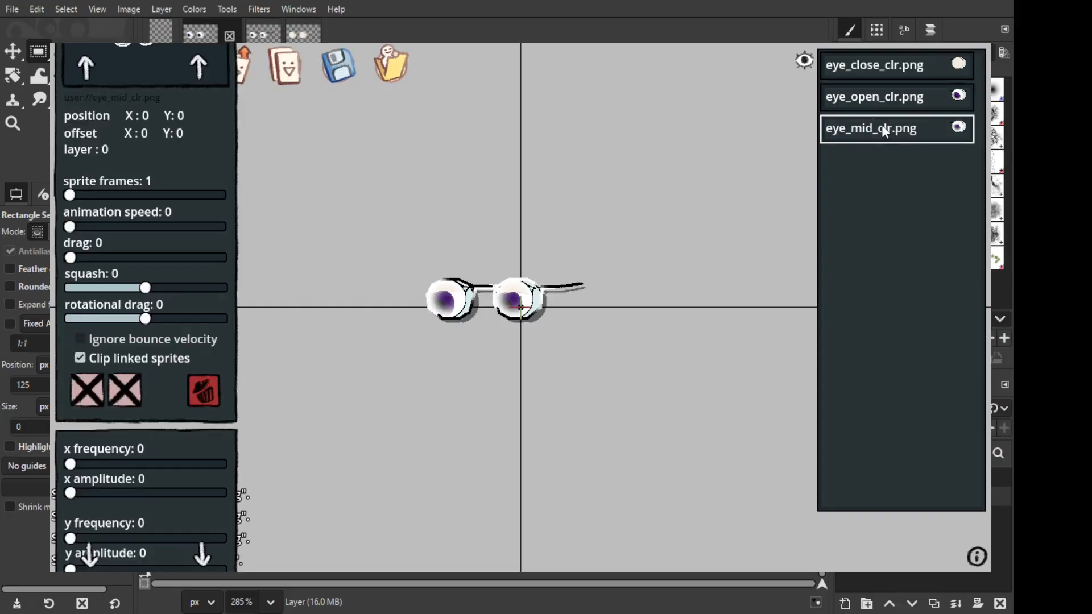
left_click(893, 99)
left_click(885, 132)
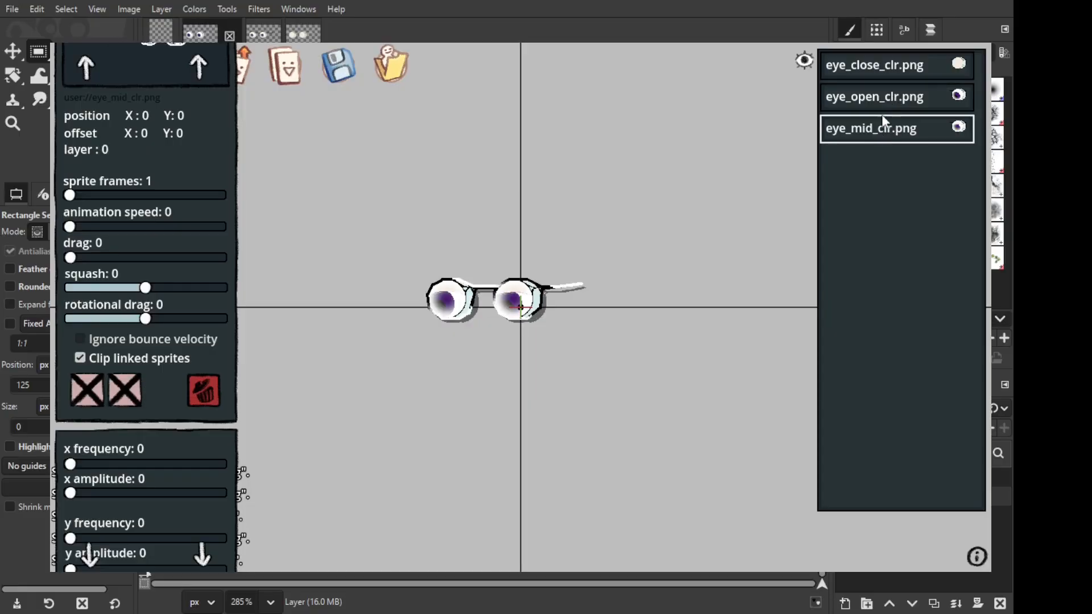
left_click(890, 97)
left_click(892, 67)
left_click(619, 198)
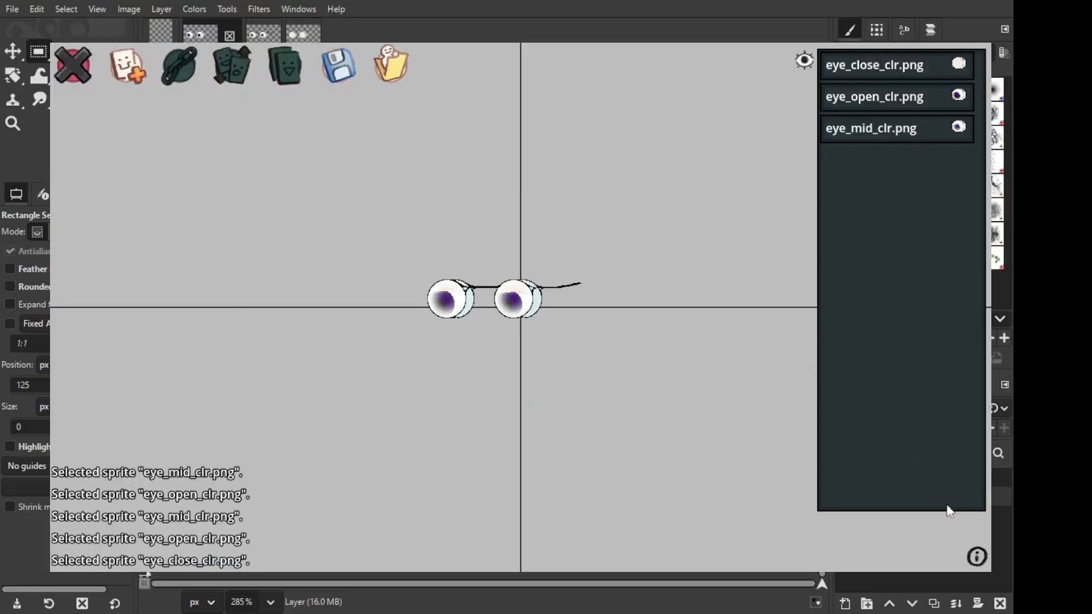
mouse_move(980, 561)
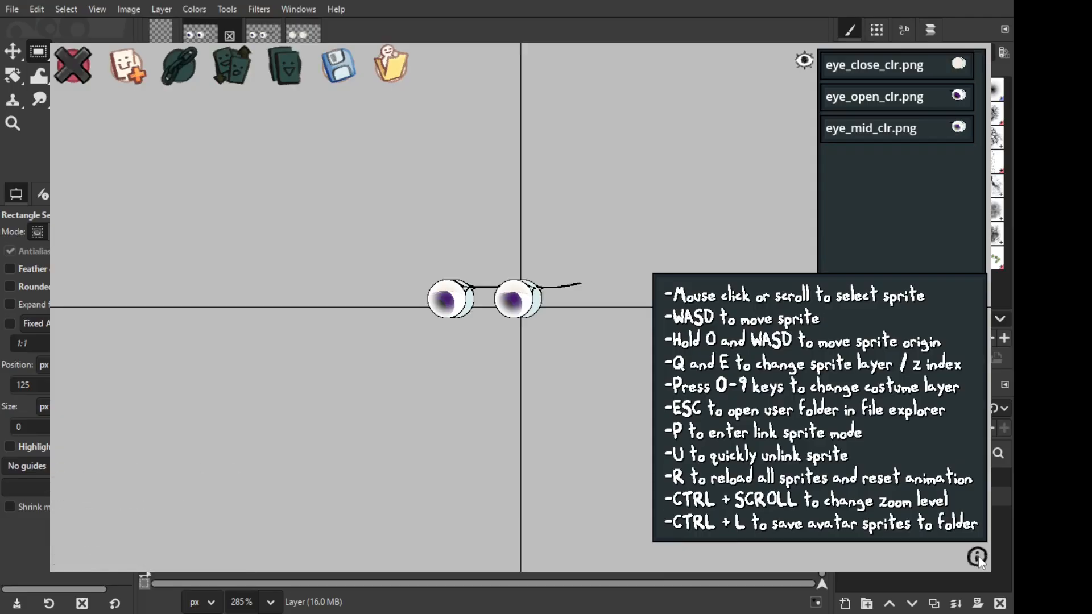
Step: Try linking the eye sprites in a chain, with eye_close_clr.png under eye_mid_clr.png and eye_mid_clr.png under eye_open_clr.png
left_click(879, 64)
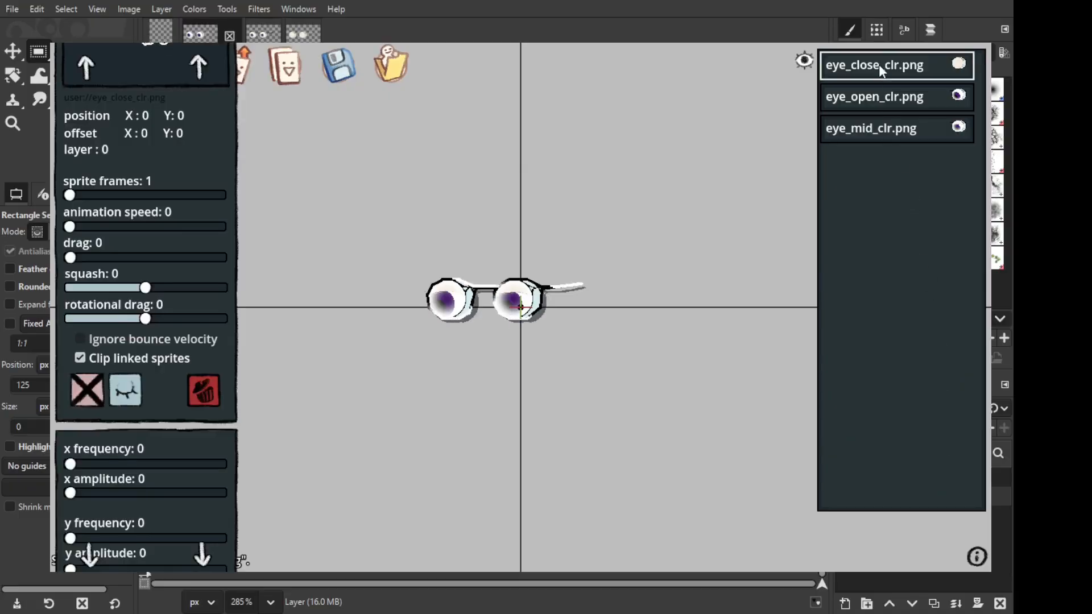
left_click_drag(879, 64, 877, 97)
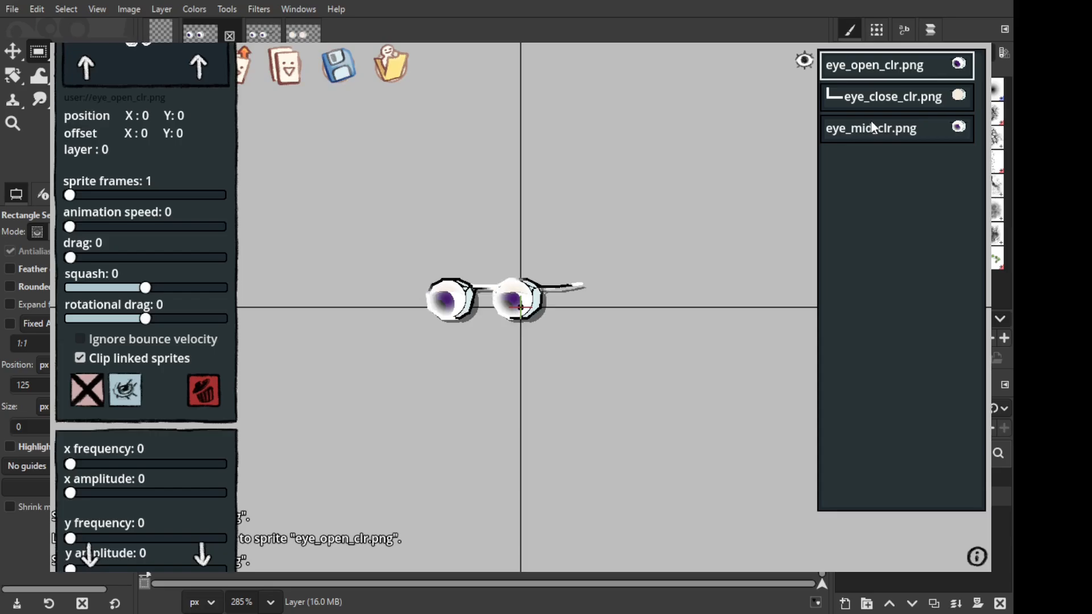
left_click(872, 122)
left_click(879, 97)
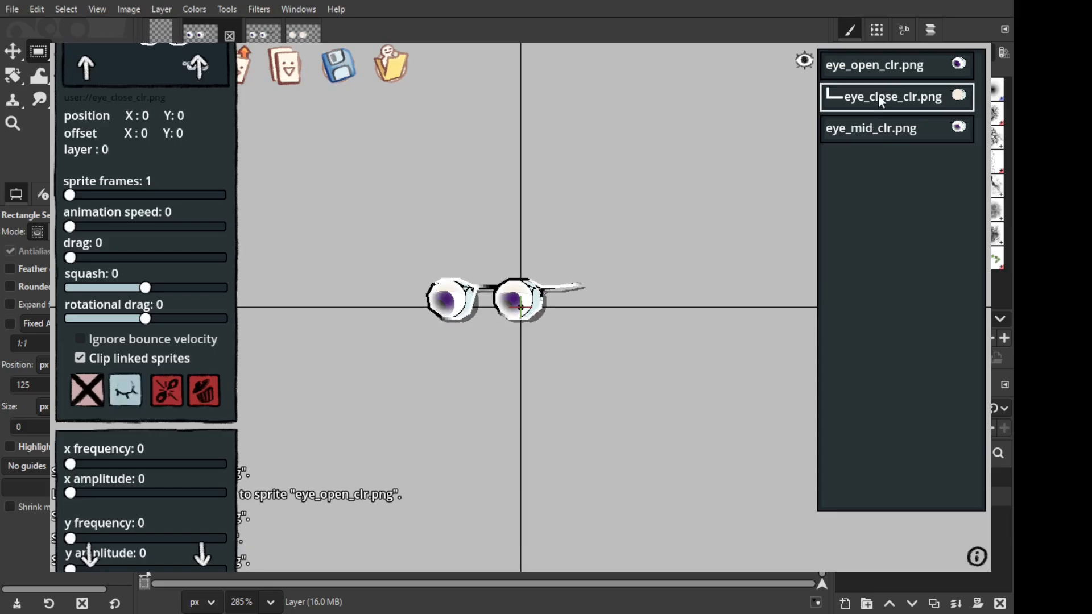
left_click_drag(878, 95, 875, 128)
left_click(879, 94)
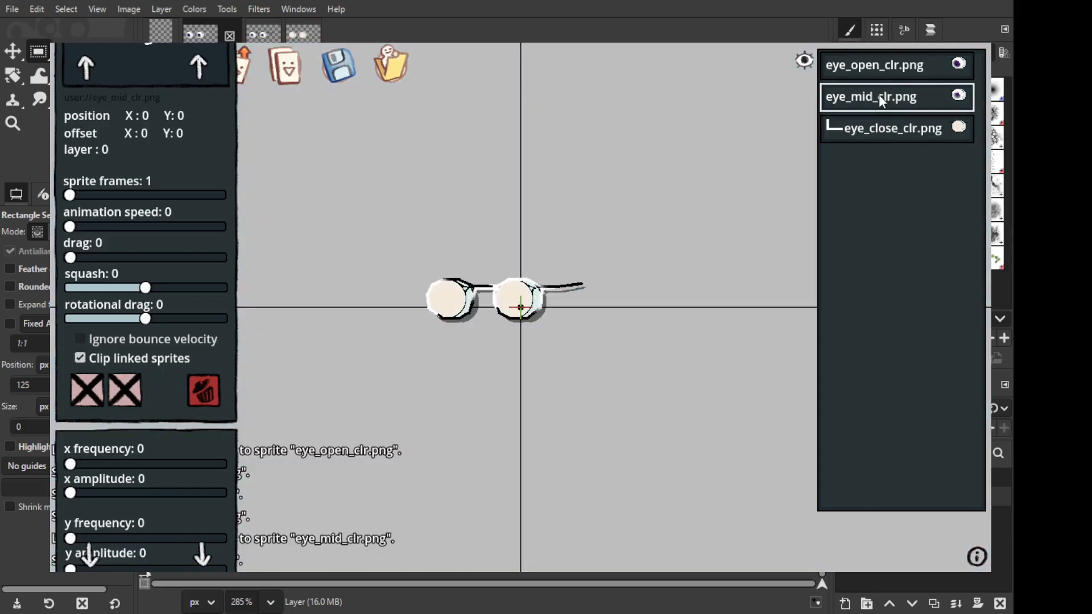
left_click_drag(879, 94, 882, 62)
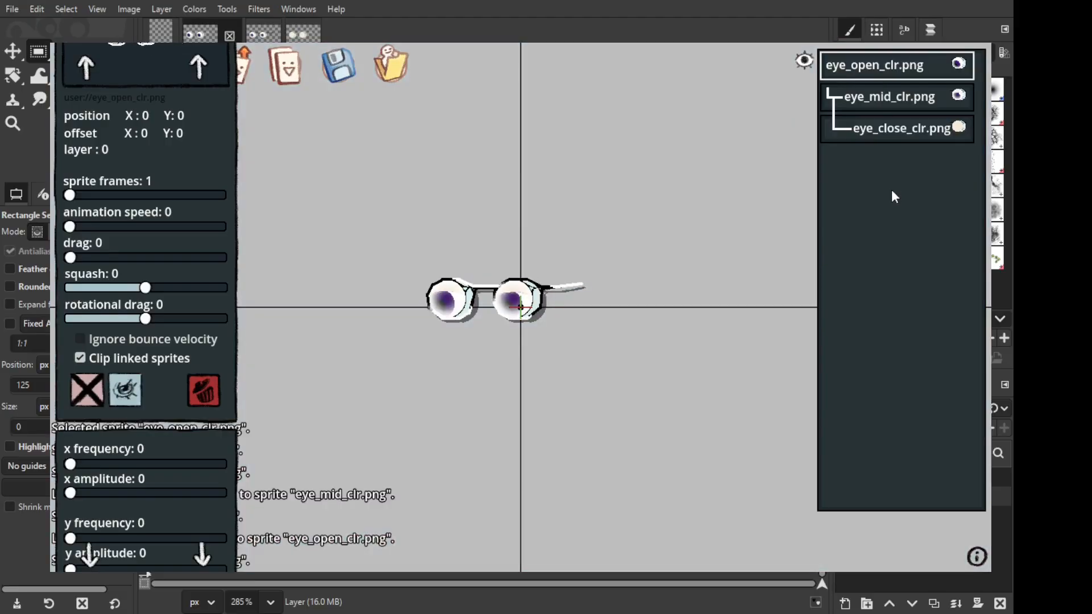
left_click(715, 217)
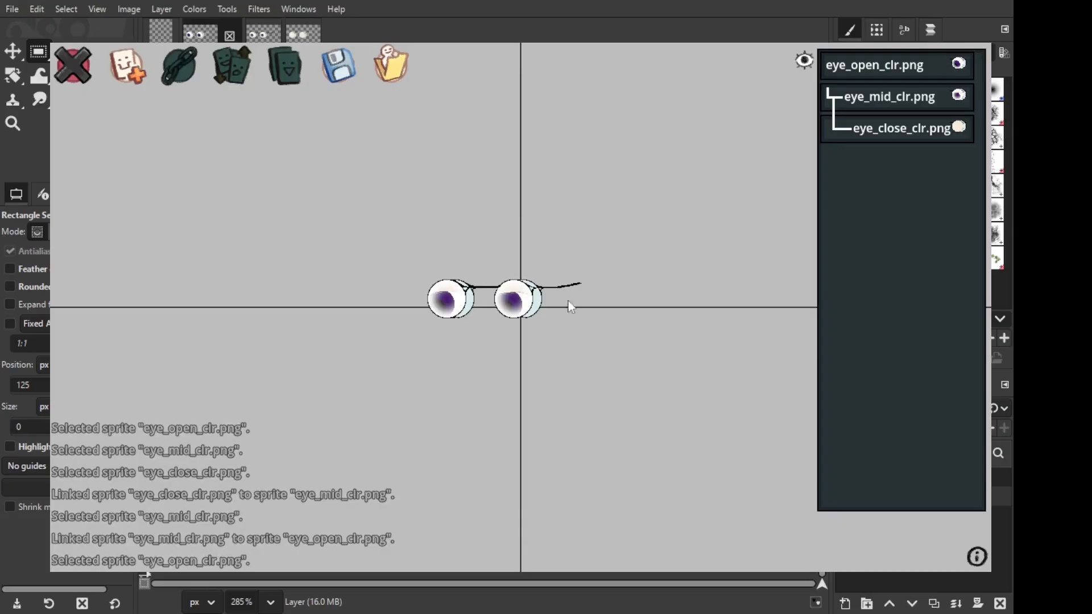
Step: Leave editing mode, set the blink chance to 1 in 4, and return to editing mode
left_click(71, 53)
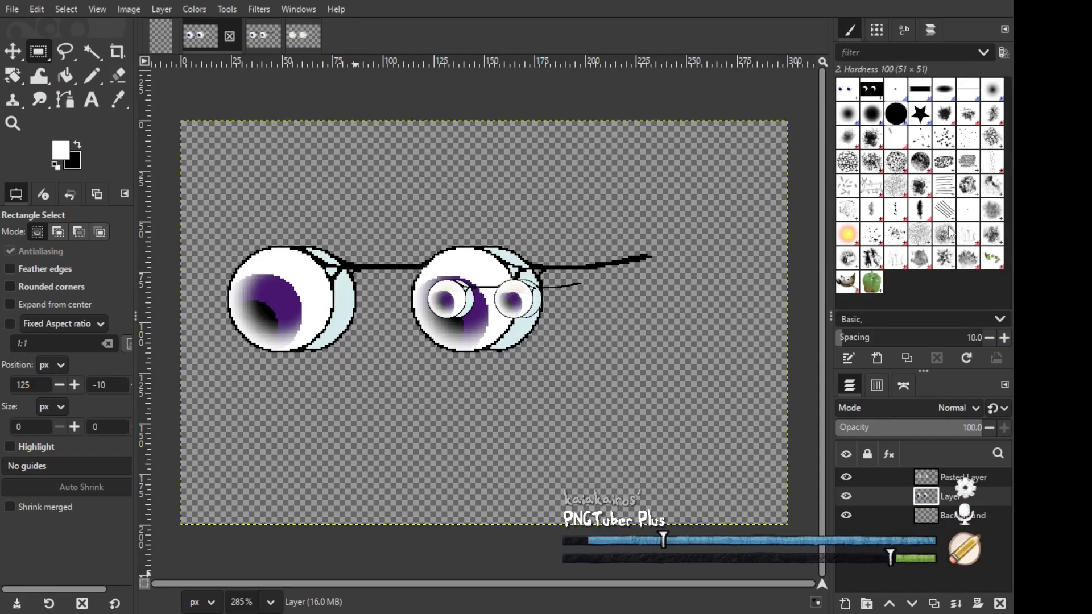
left_click(966, 491)
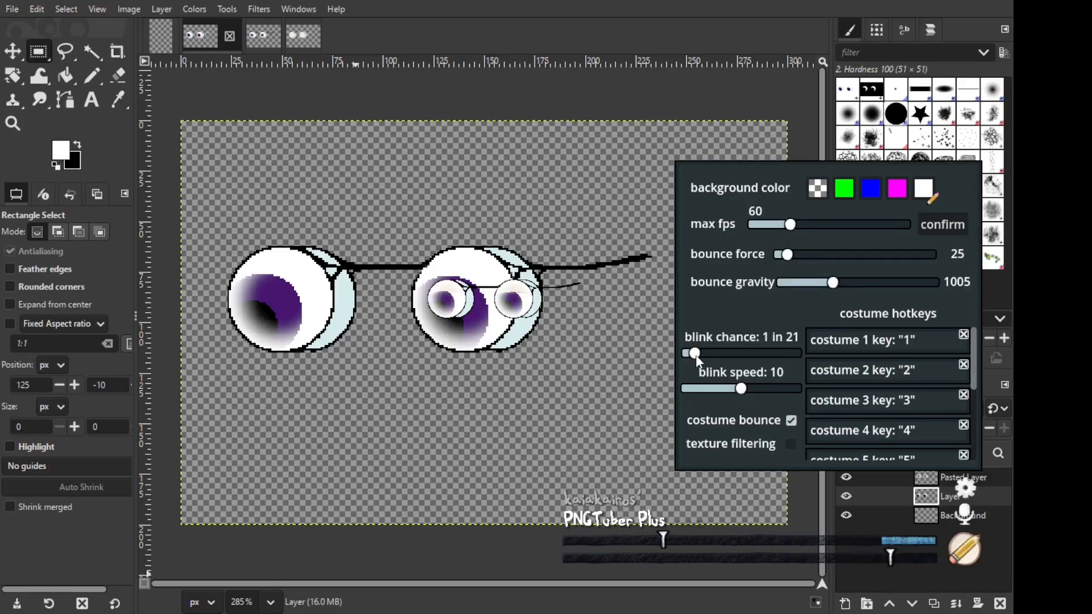
left_click_drag(694, 354, 689, 356)
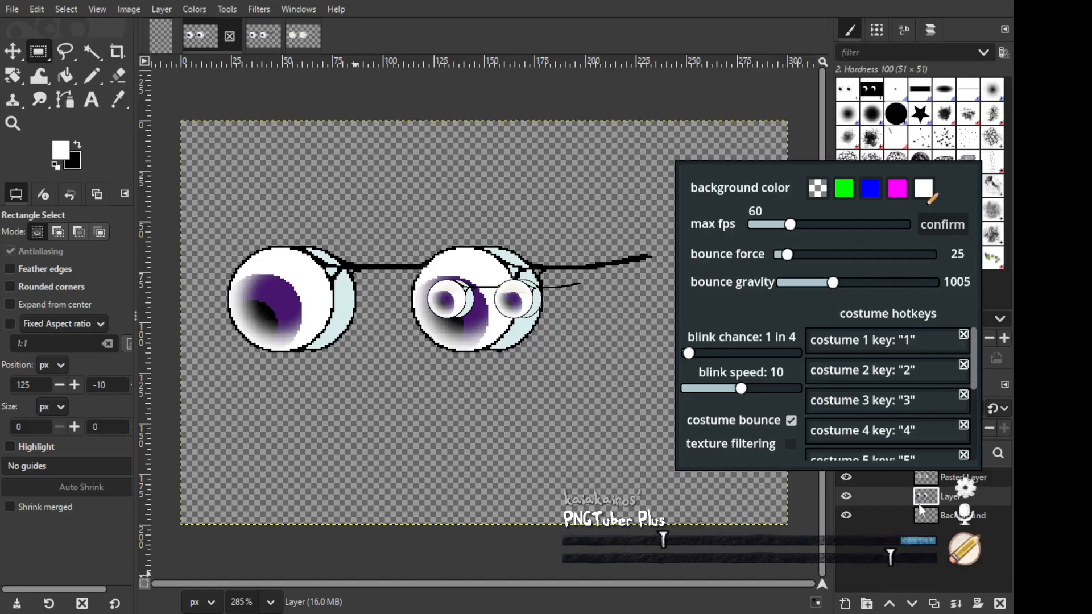
left_click(965, 489)
left_click(965, 549)
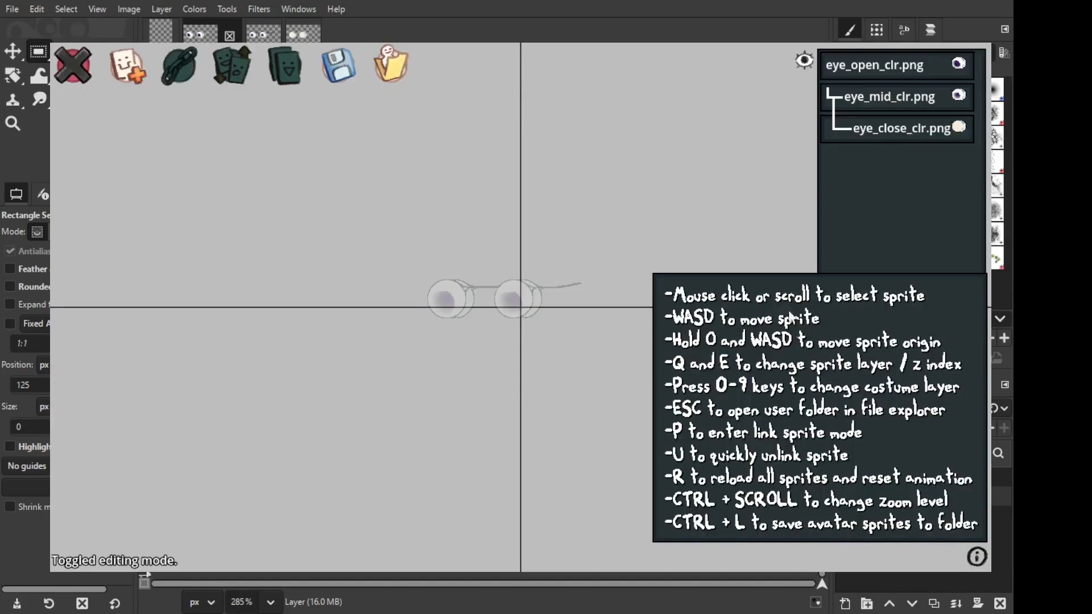
Step: Unlink eye_mid_clr.png from eye_open_clr.png
left_click(877, 132)
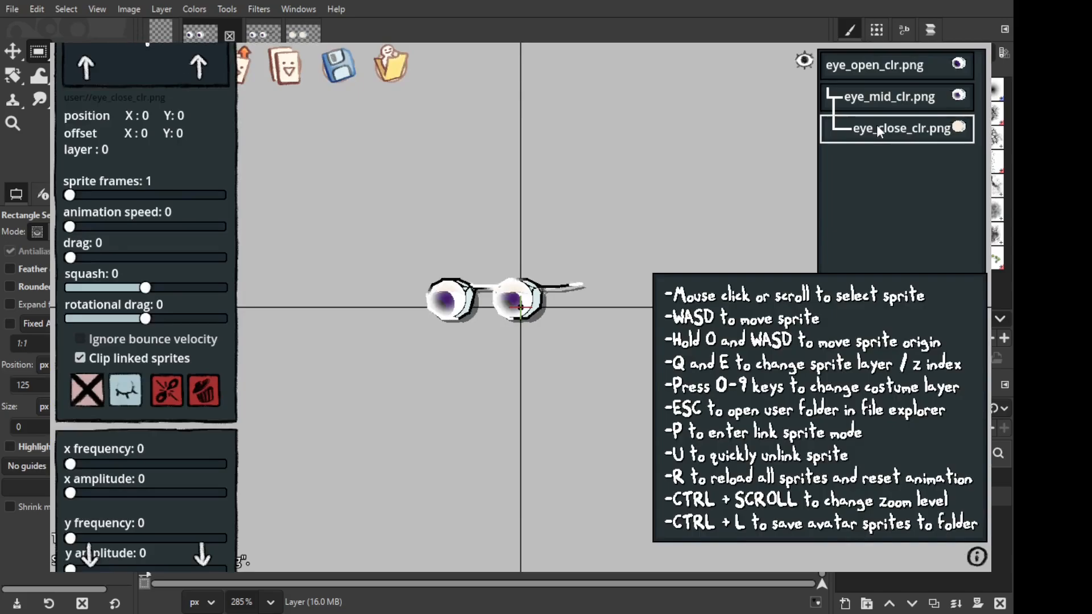
left_click(882, 95)
left_click(167, 391)
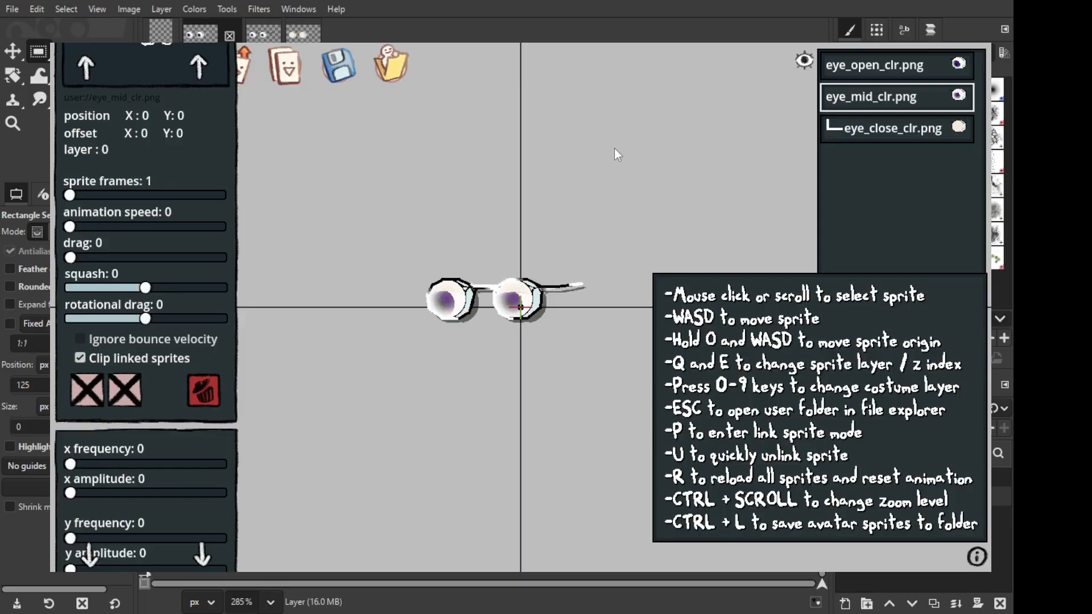
left_click(881, 66)
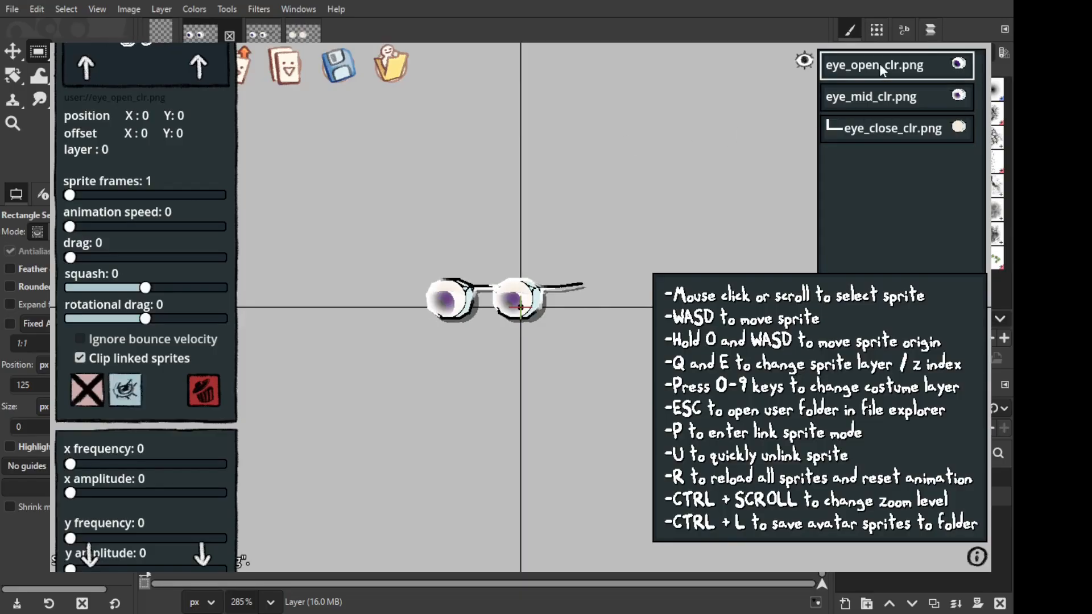
left_click(675, 129)
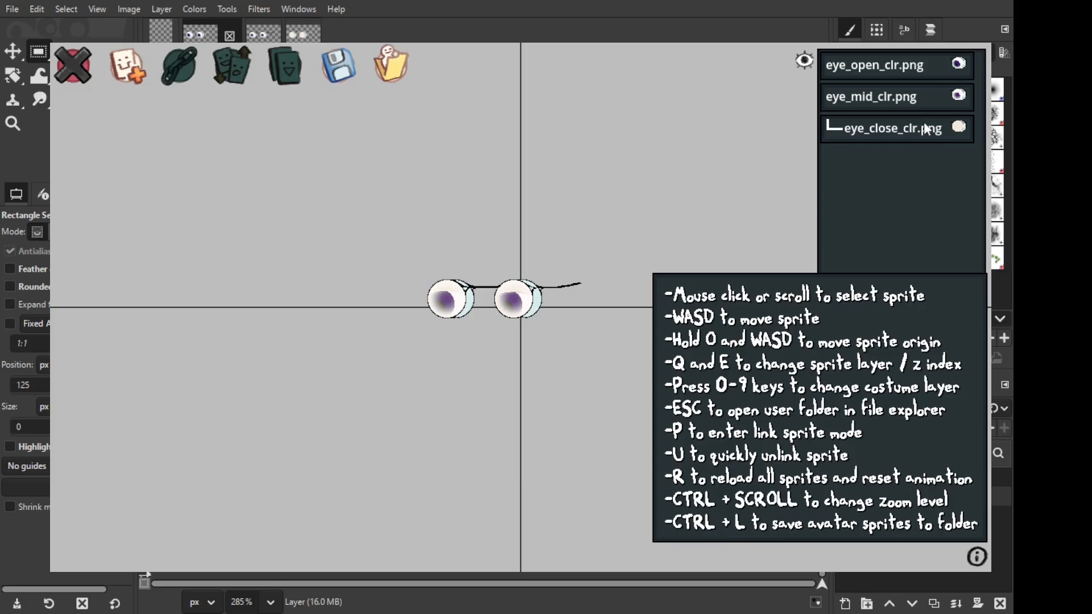
Step: Try the open-eye blink state for eye_mid_clr.png and the closed-eye blink state for eye_open_clr.png
left_click(905, 132)
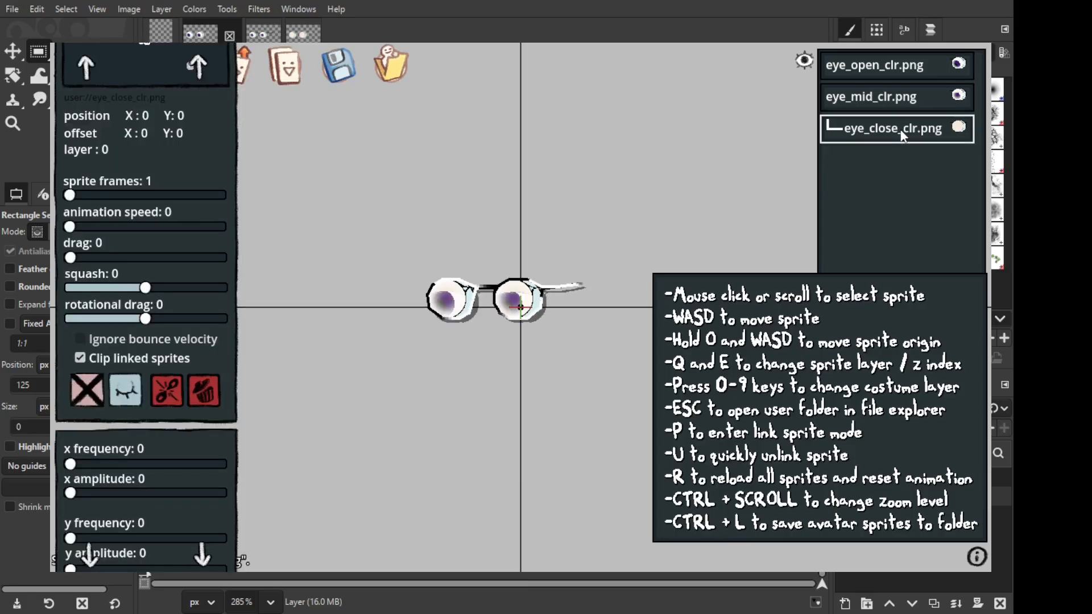
left_click(901, 99)
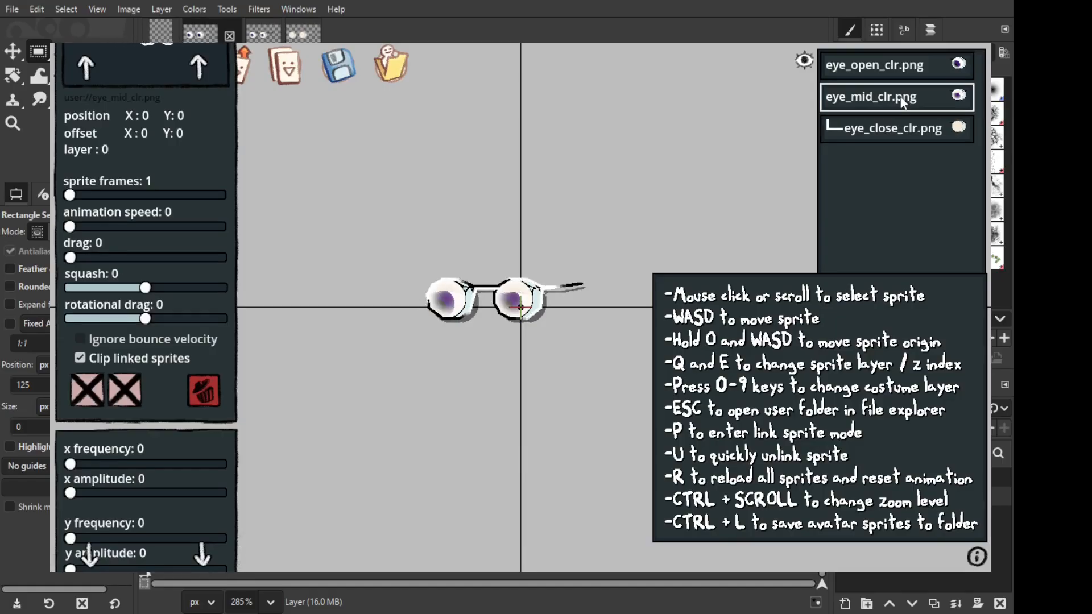
left_click(901, 70)
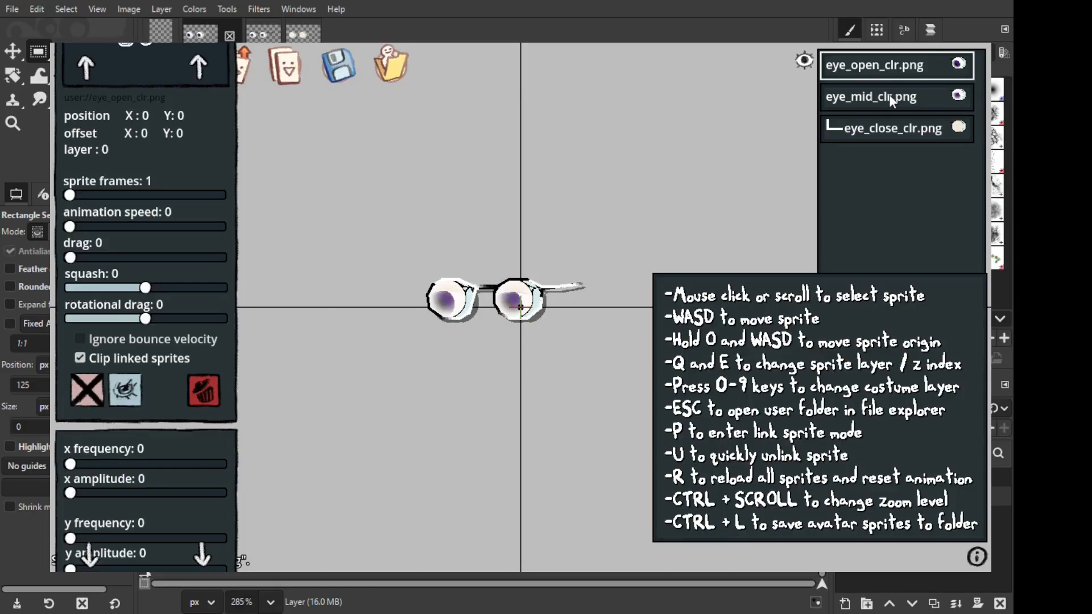
left_click(889, 94)
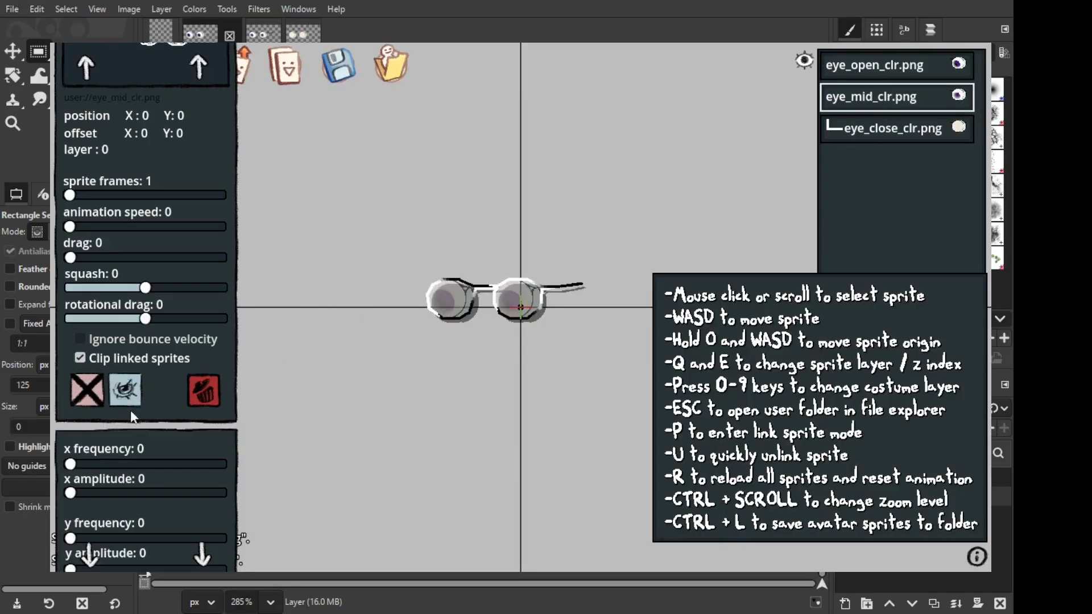
left_click(886, 62)
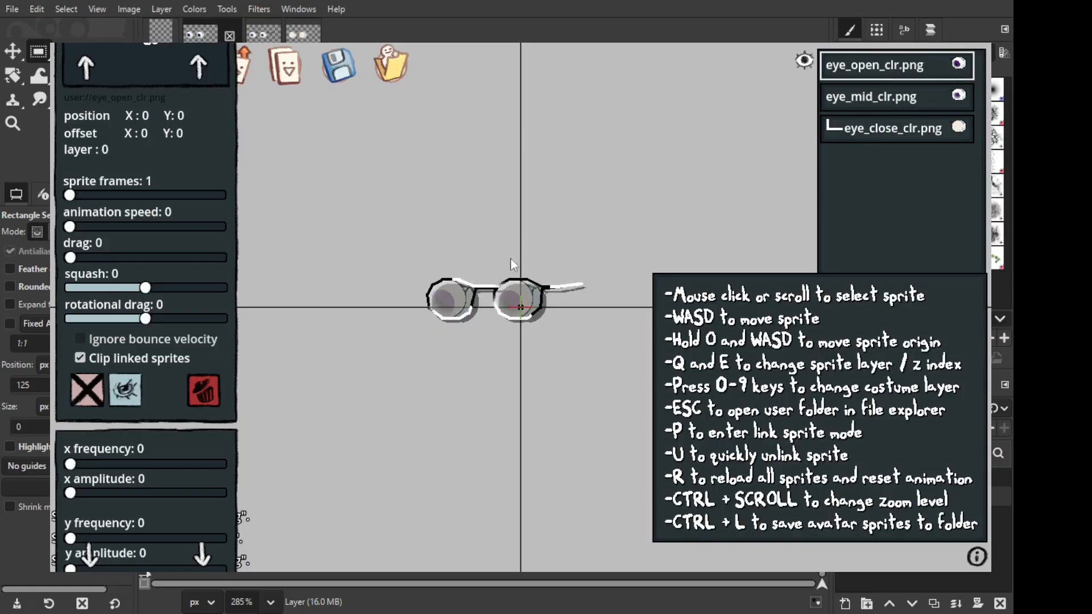
left_click(127, 391)
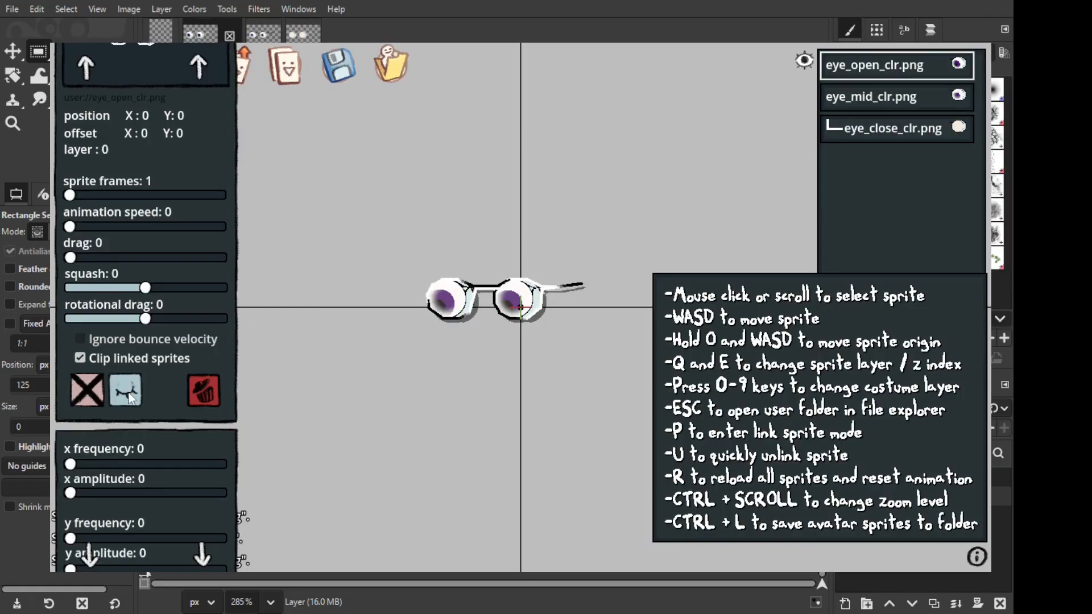
left_click(742, 174)
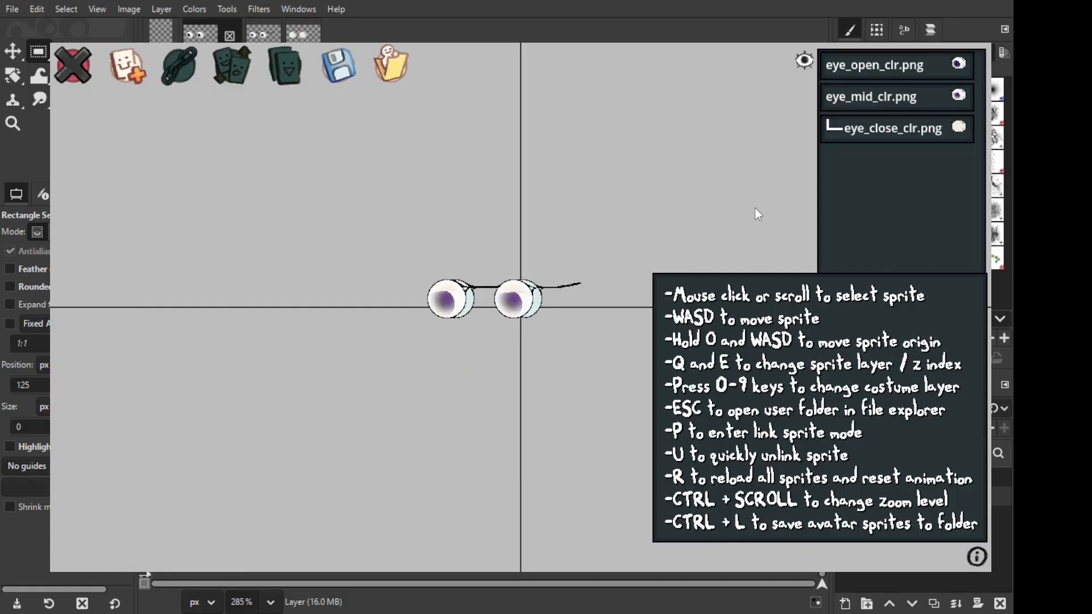
Step: Unlink eye_close_clr.png from eye_mid_clr.png
left_click(887, 128)
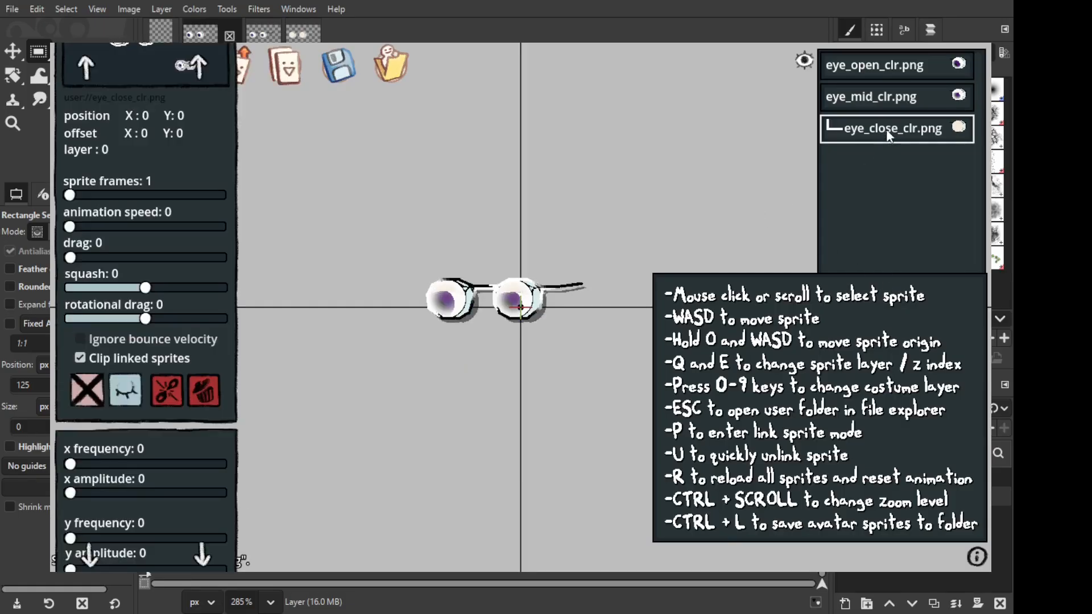
key("u")
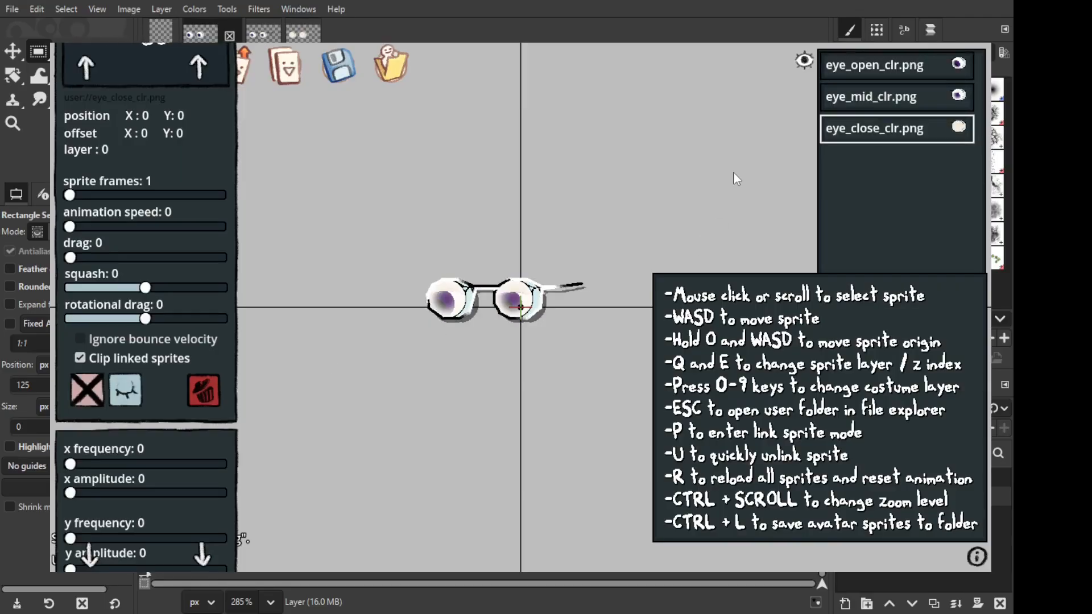
left_click(734, 174)
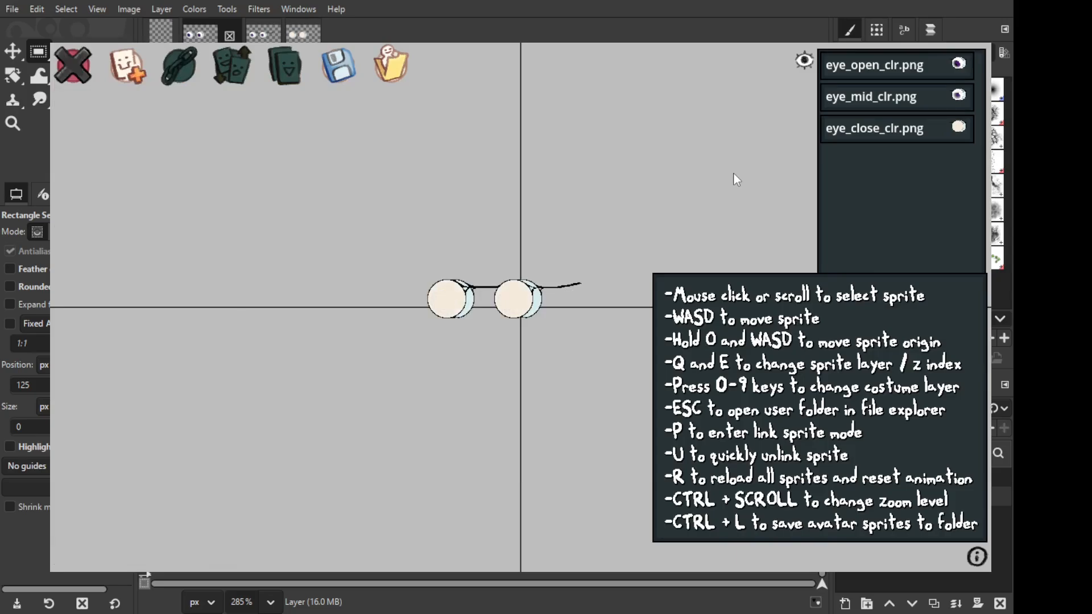
Step: Set eye_open_clr.png back to the open-eye blink state and cycle eye_mid_clr.png back to no blink state
left_click(888, 97)
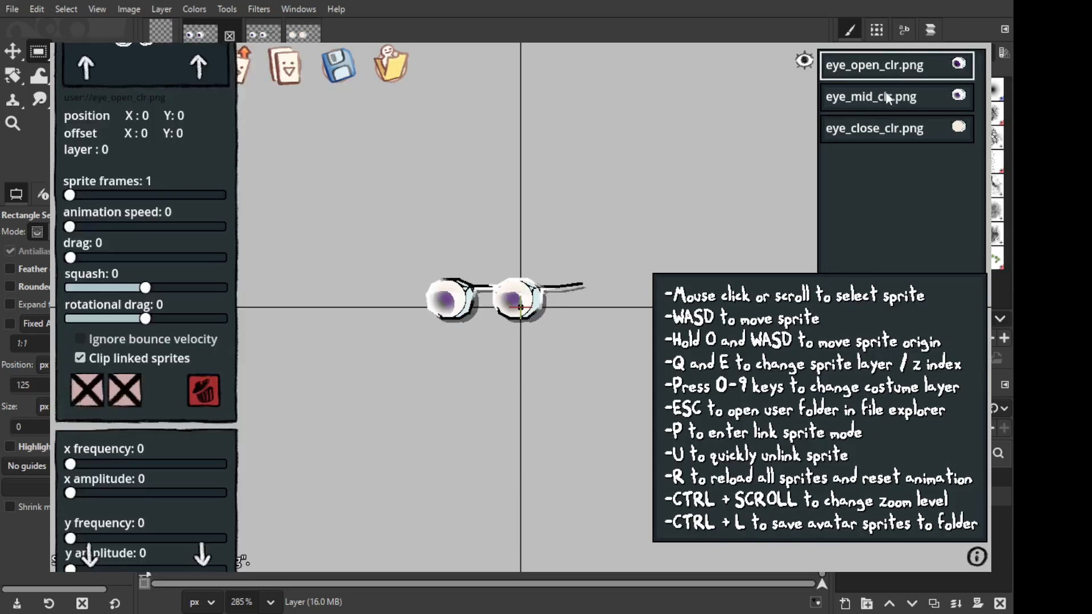
left_click(889, 64)
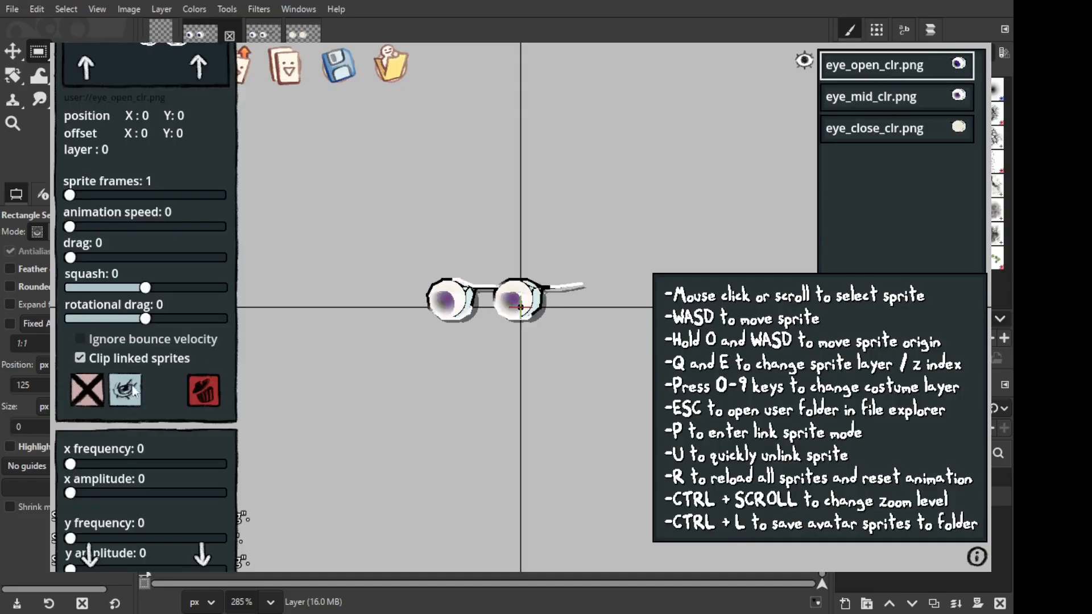
left_click(922, 98)
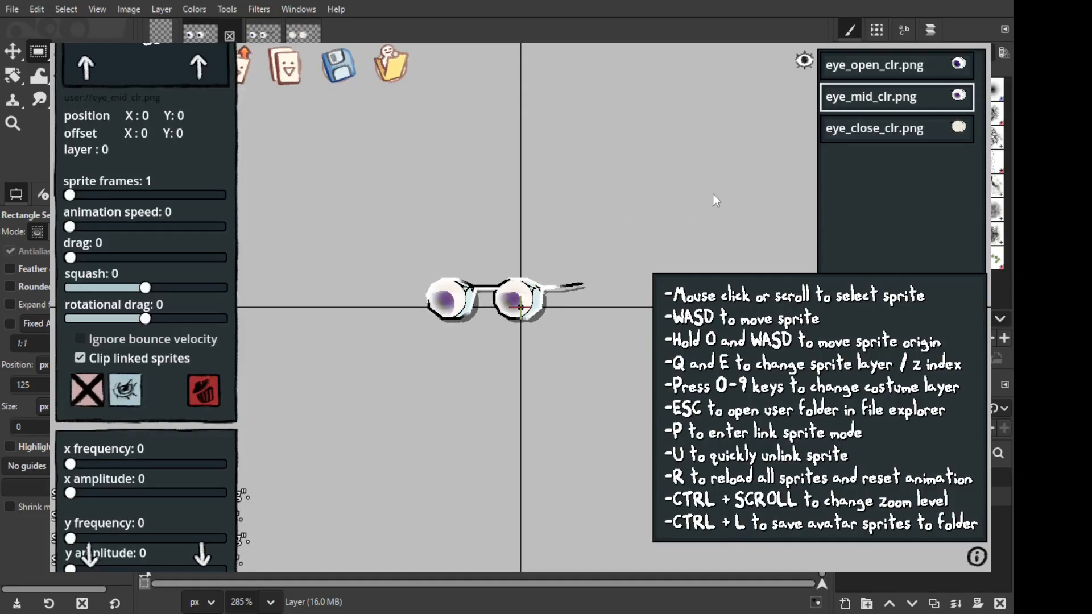
left_click(128, 394)
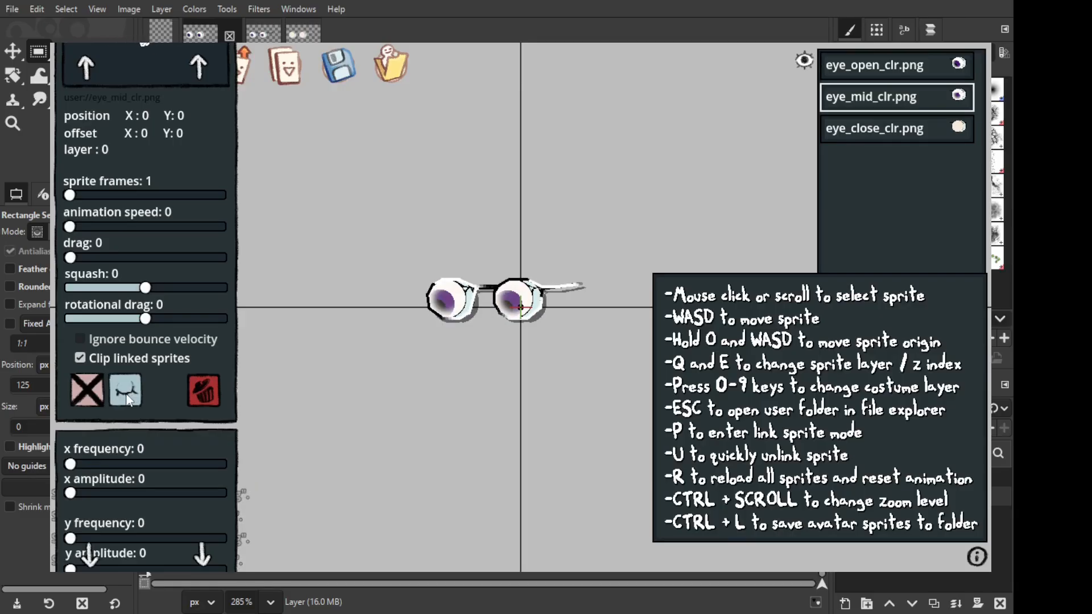
left_click(127, 395)
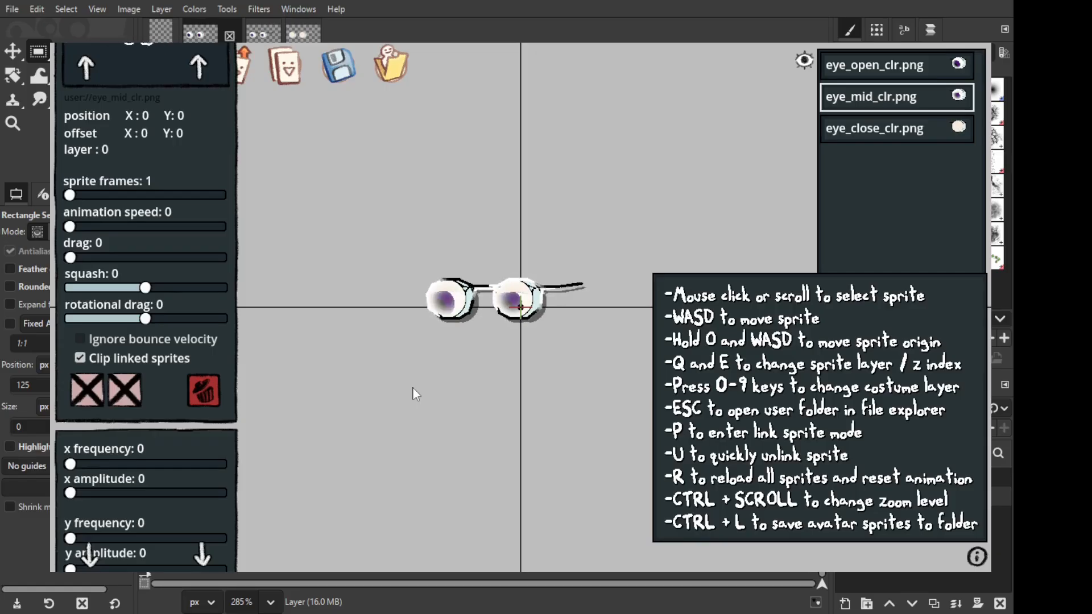
left_click(912, 73)
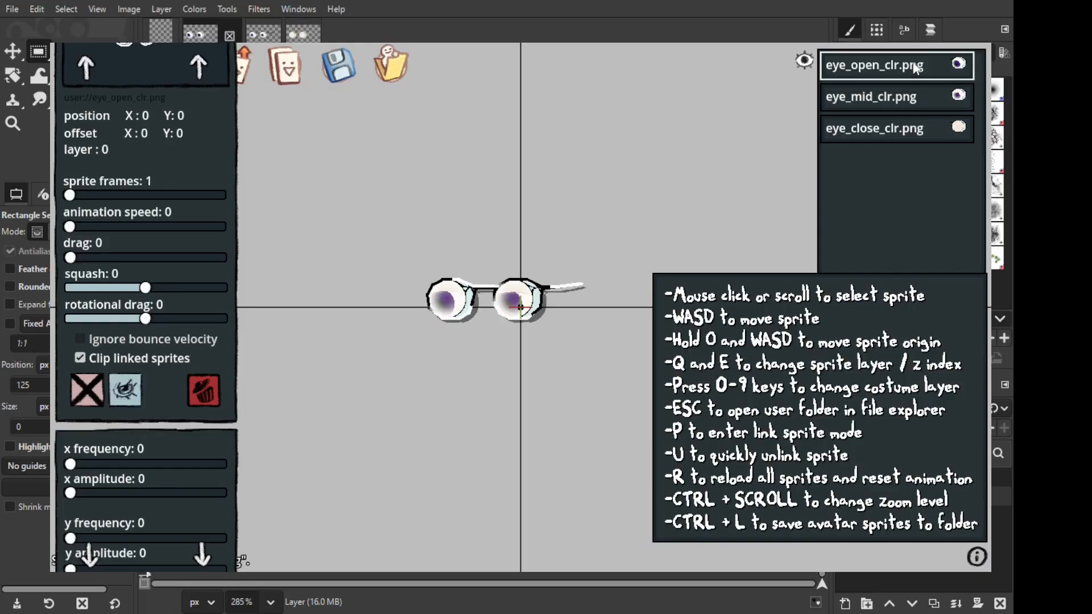
Step: Try the closed-eye blink state for eye_mid_clr.png
left_click(879, 100)
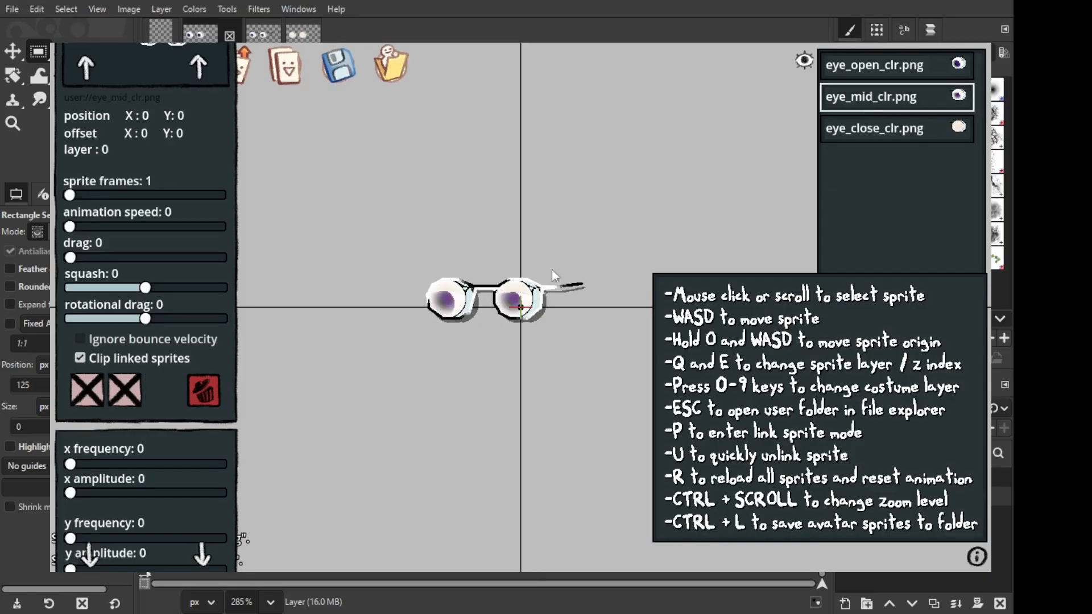
scroll(769, 190, "down", 1)
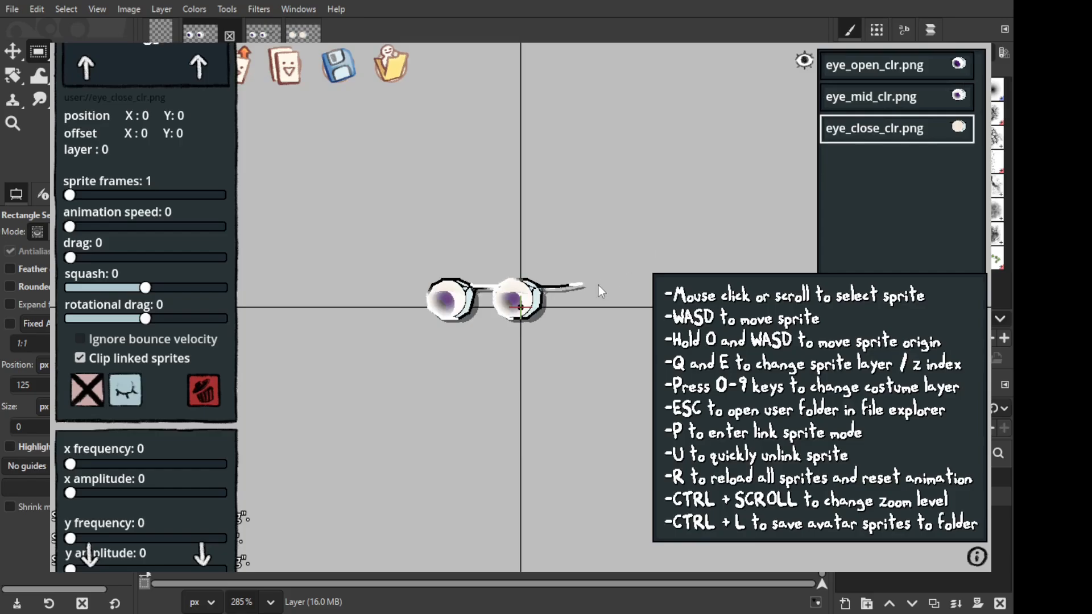
scroll(769, 189, "up", 1)
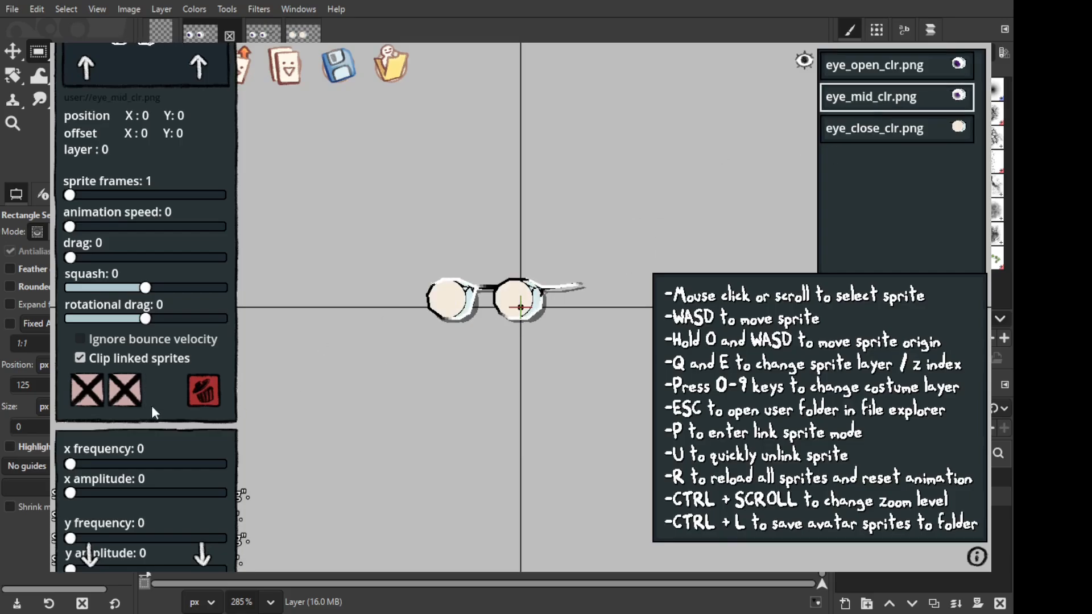
left_click(126, 392)
left_click(134, 396)
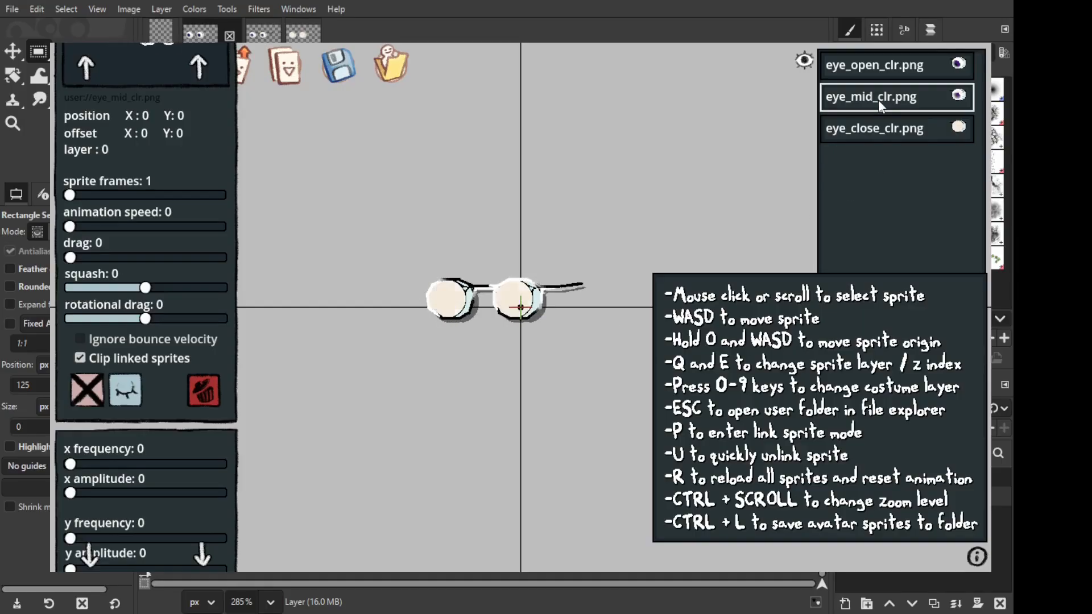
Step: Cycle eye_open_clr.png to no blink state and set eye_mid_clr.png to the open-eye blink state
left_click(887, 66)
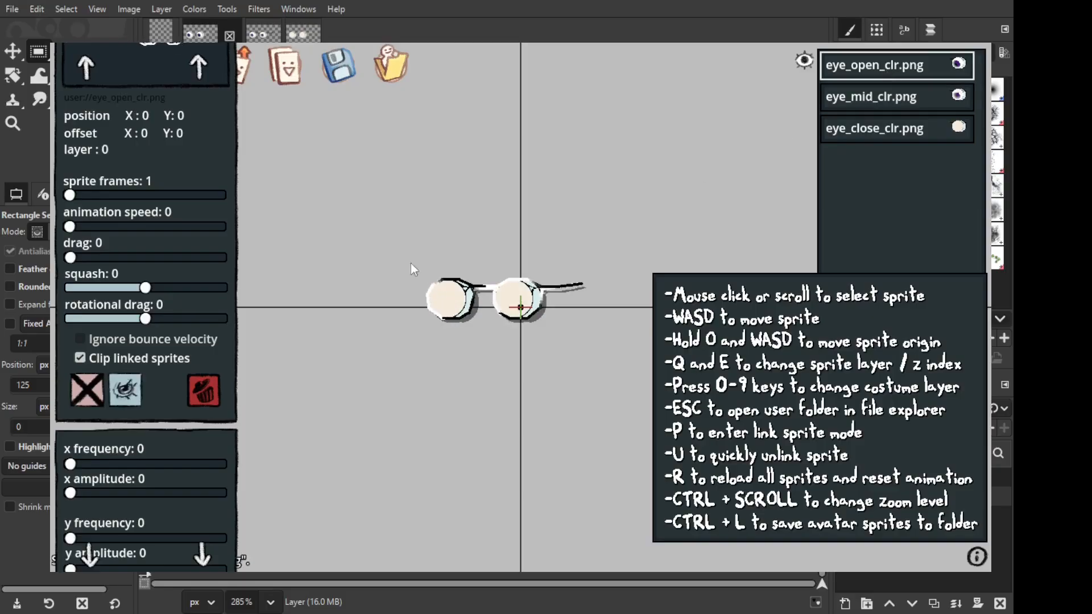
left_click(131, 397)
left_click(132, 398)
left_click(874, 96)
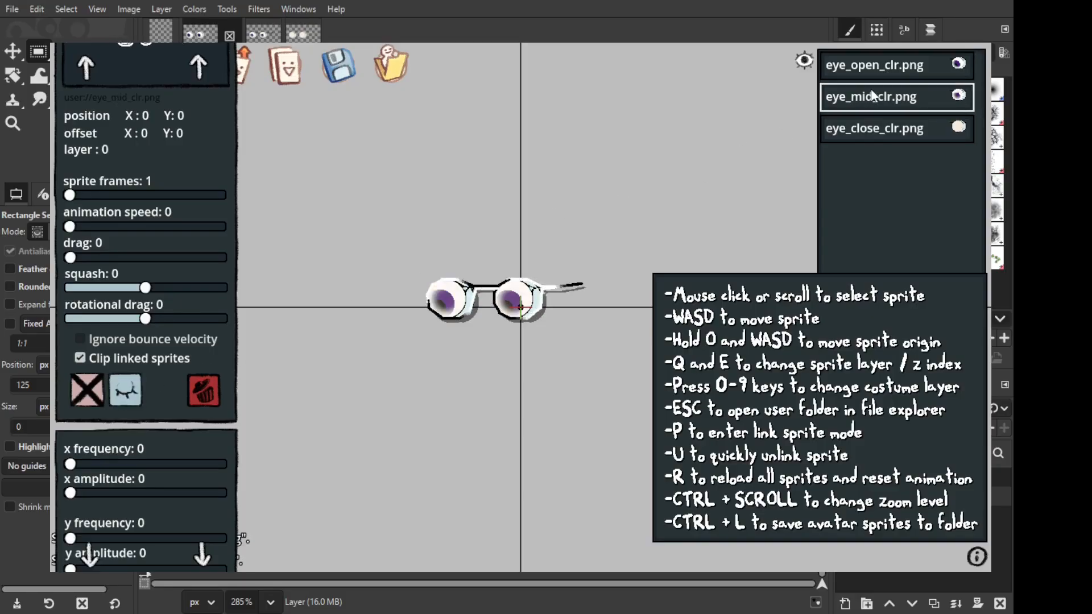
left_click(135, 395)
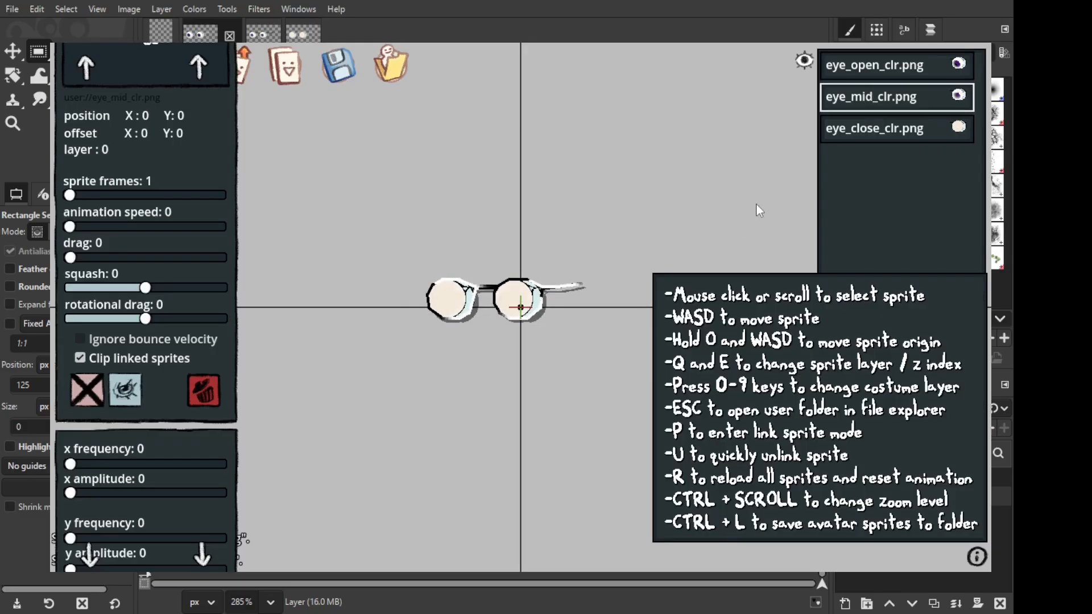
Step: Delete the eye_open_clr.png sprite from the avatar
left_click(901, 126)
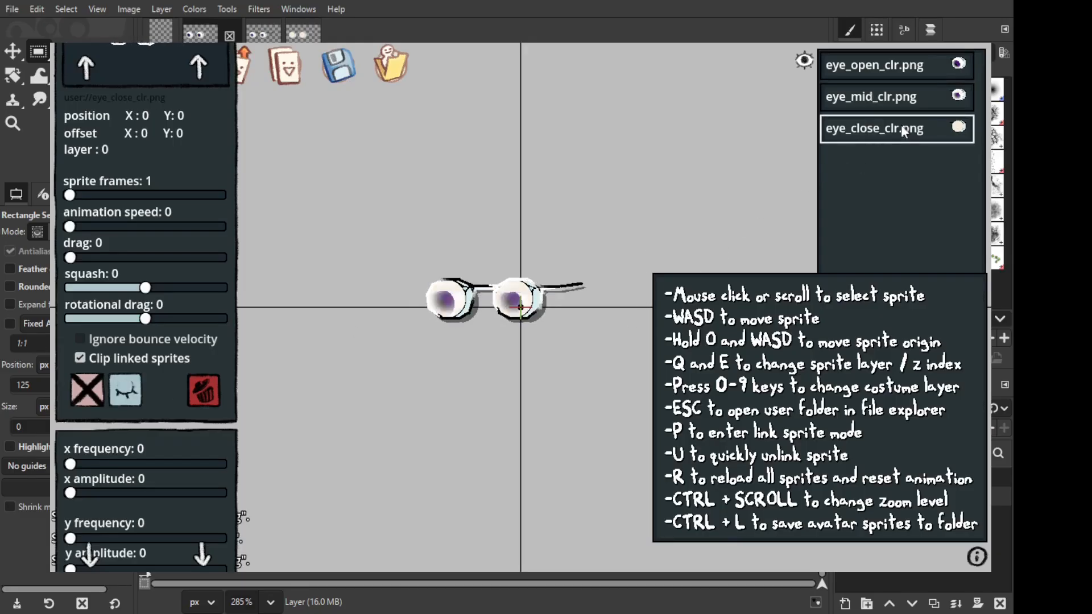
left_click(913, 74)
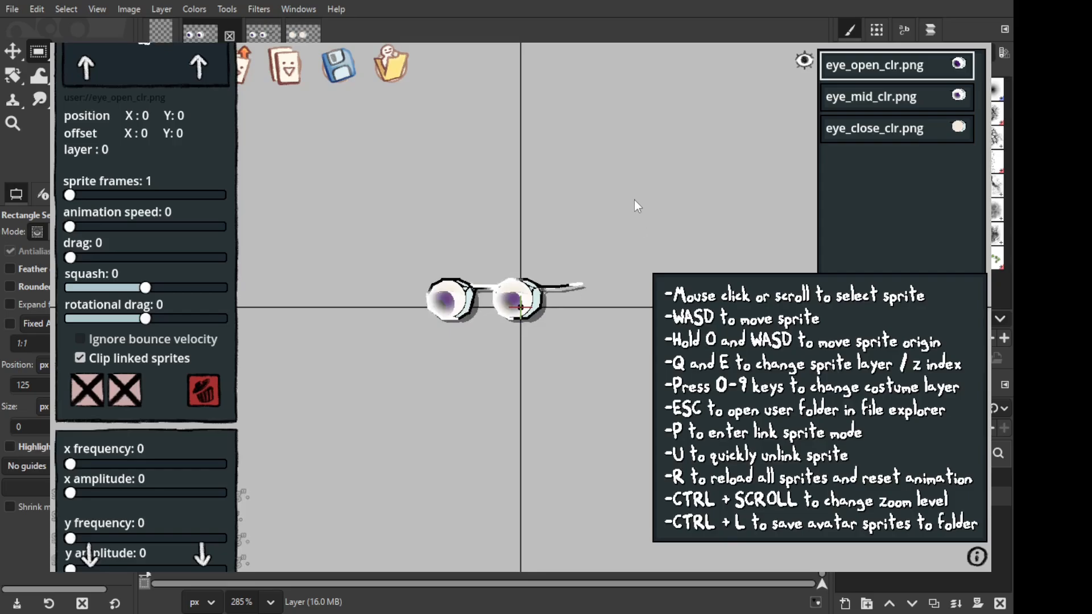
left_click(204, 391)
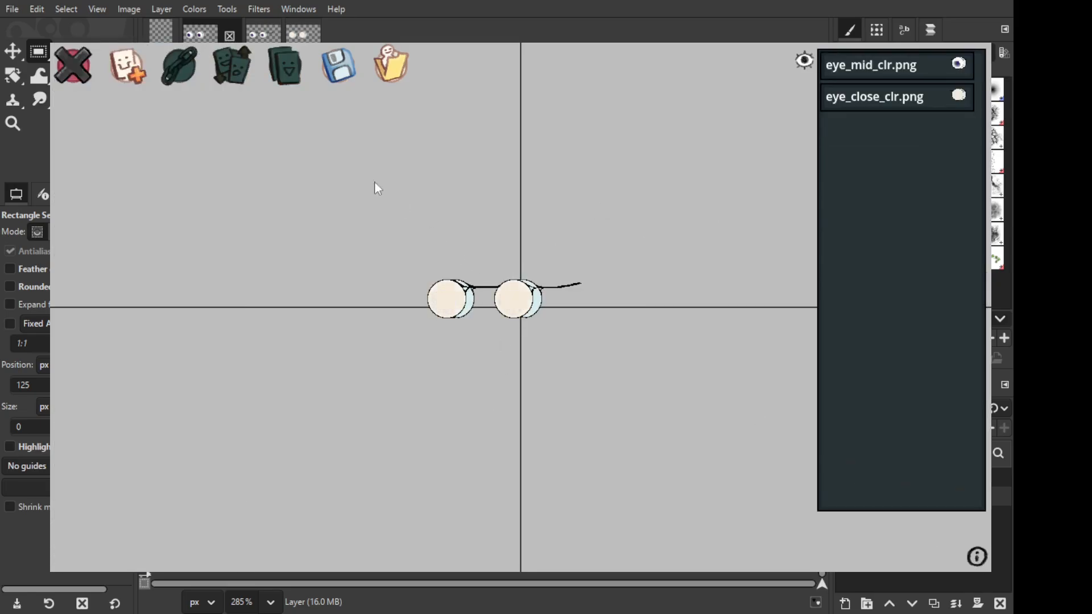
Step: Leave editing mode and set the blink chance to 1 in 30 and the blink speed to 4
left_click(75, 64)
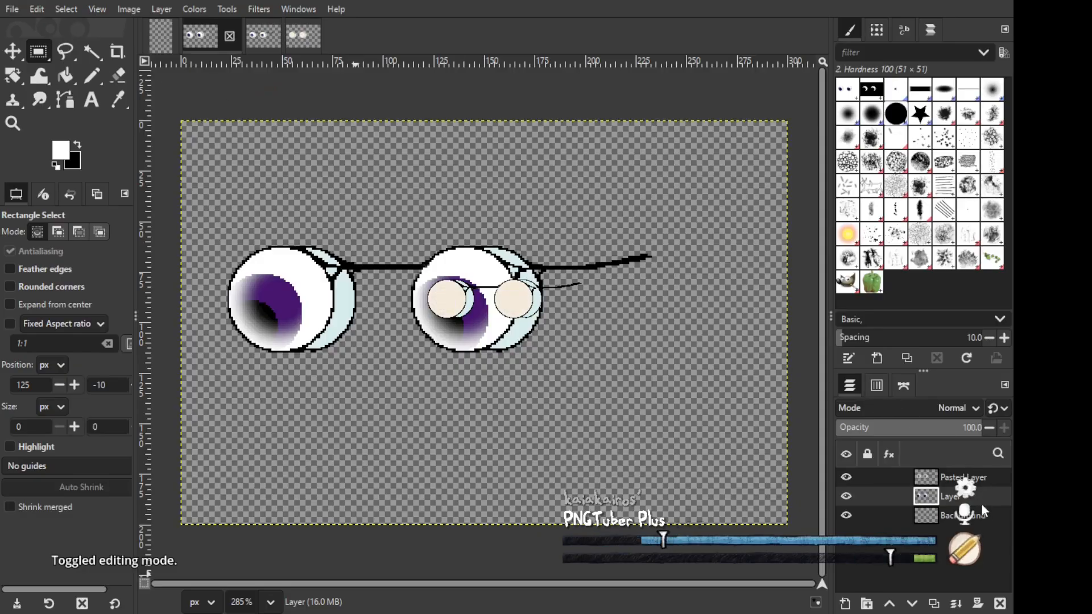
left_click(965, 488)
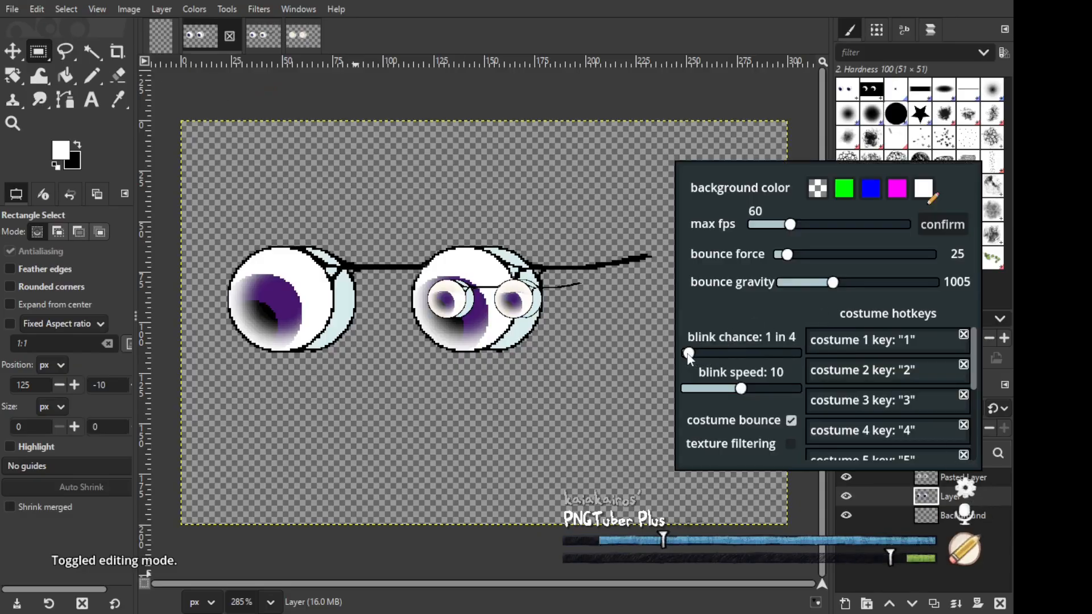
left_click_drag(688, 354, 696, 355)
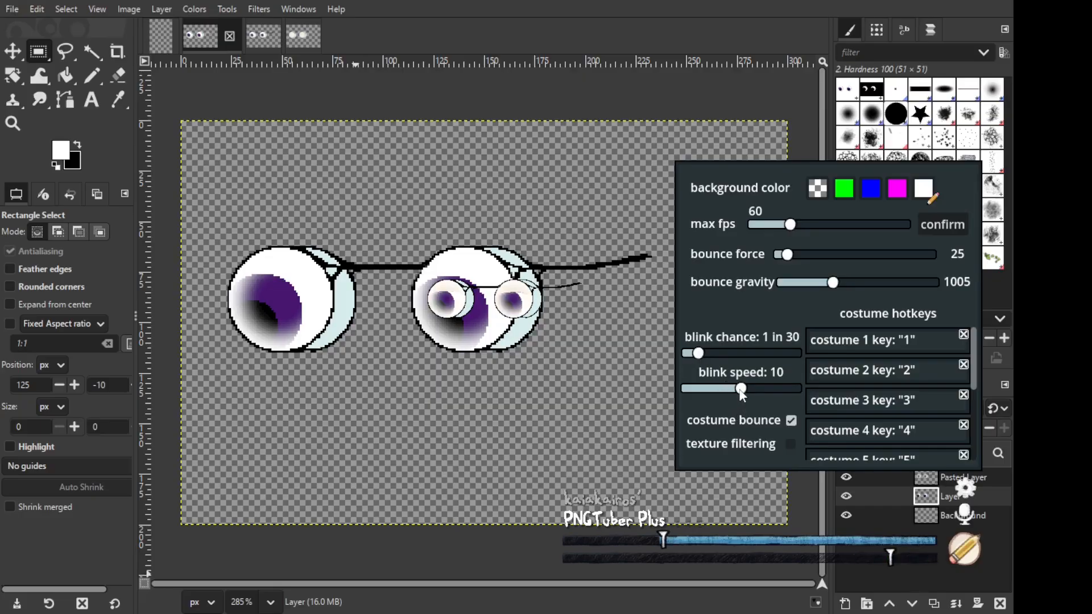
left_click_drag(741, 388, 710, 396)
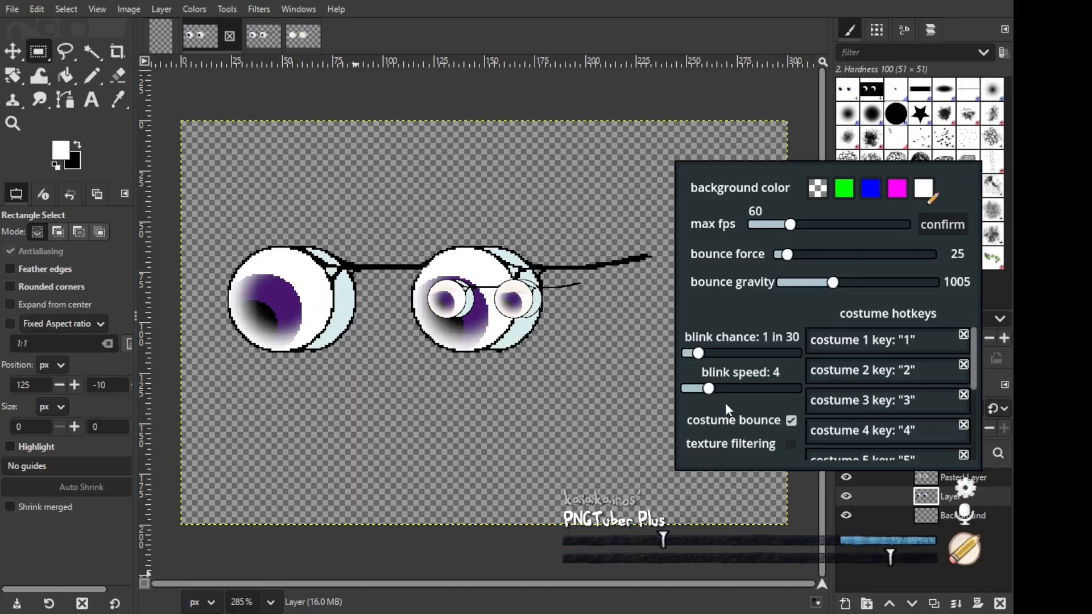
left_click(974, 485)
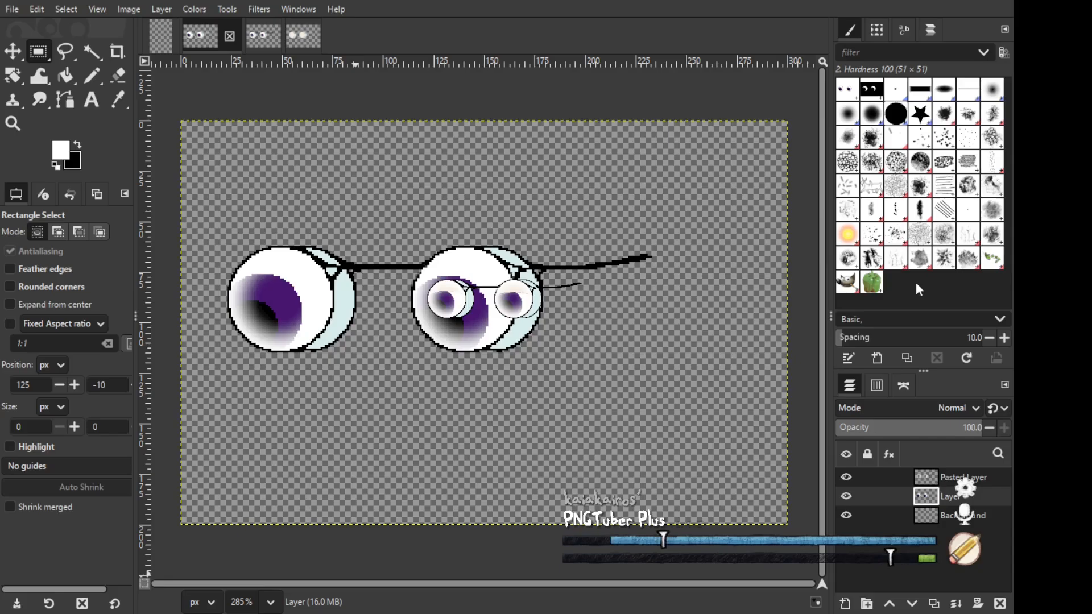
Step: Return to editing mode and save the avatar as vokvaren_clr.save
left_click(971, 557)
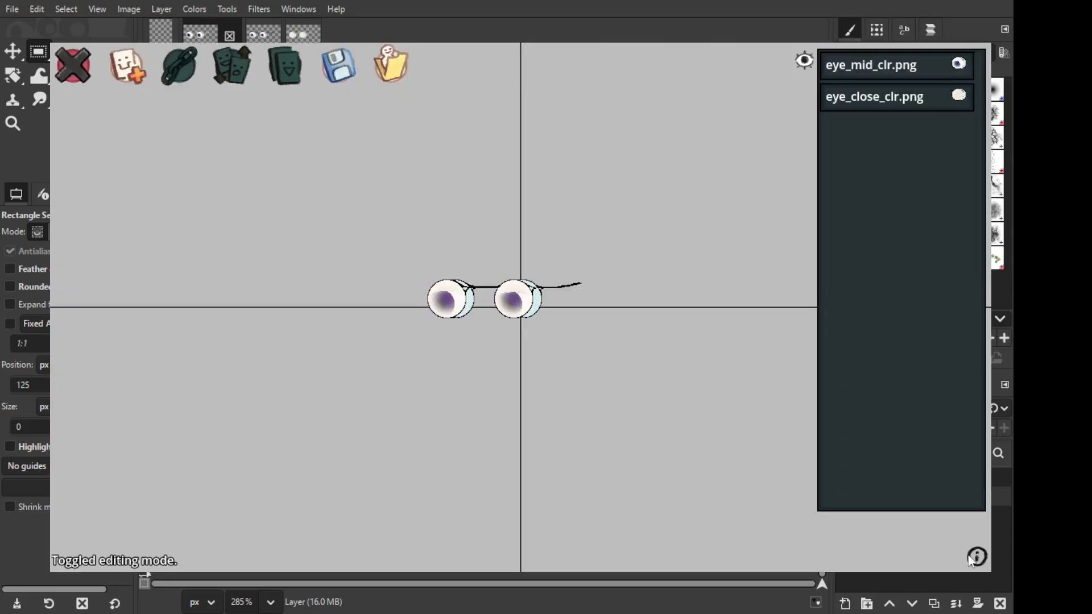
left_click(339, 67)
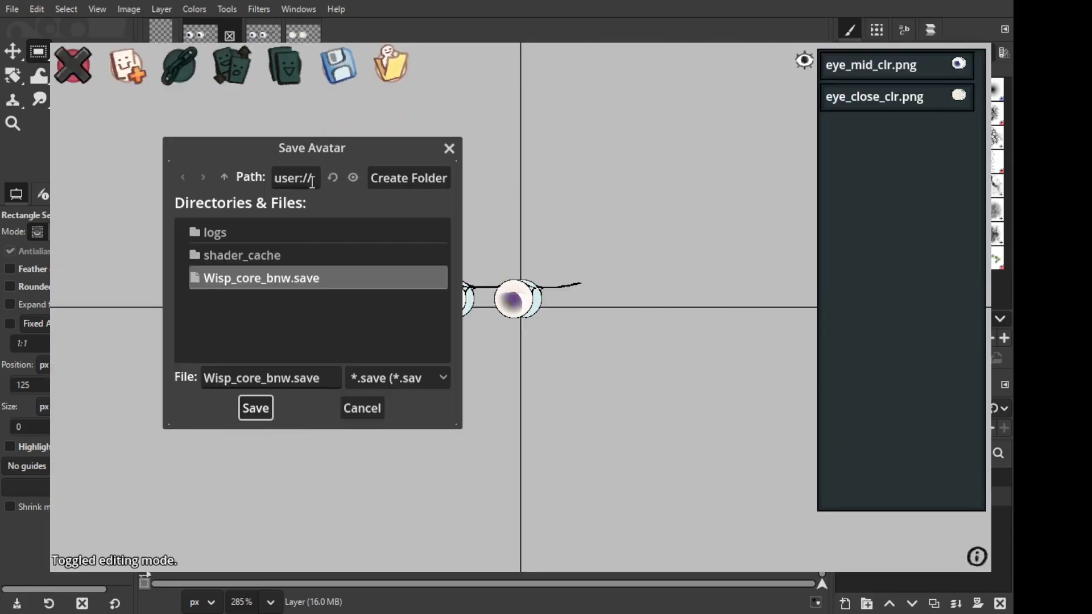
double_click(281, 379)
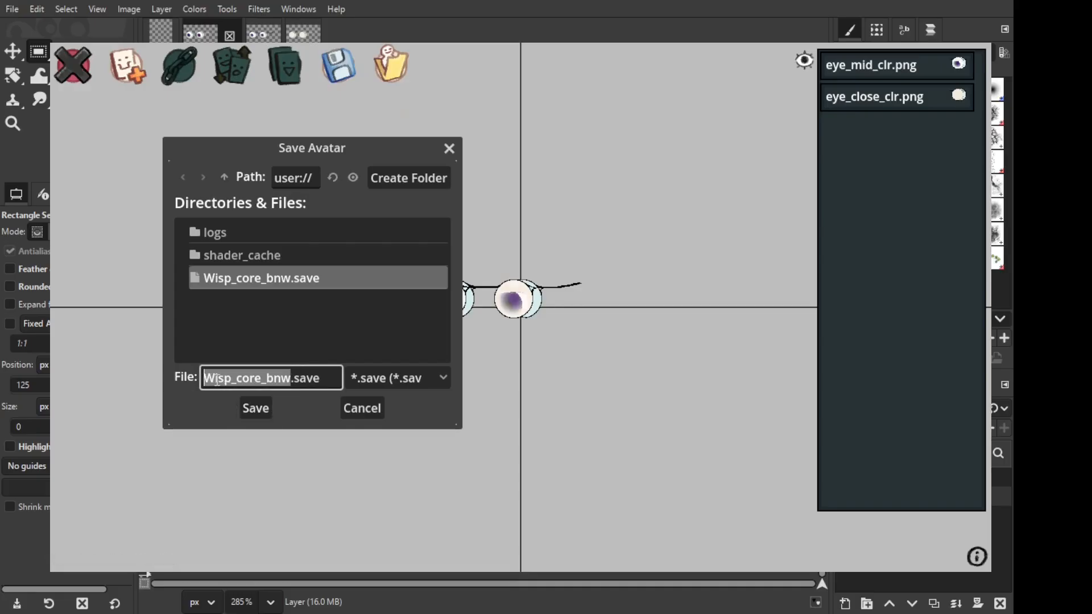
type("vo")
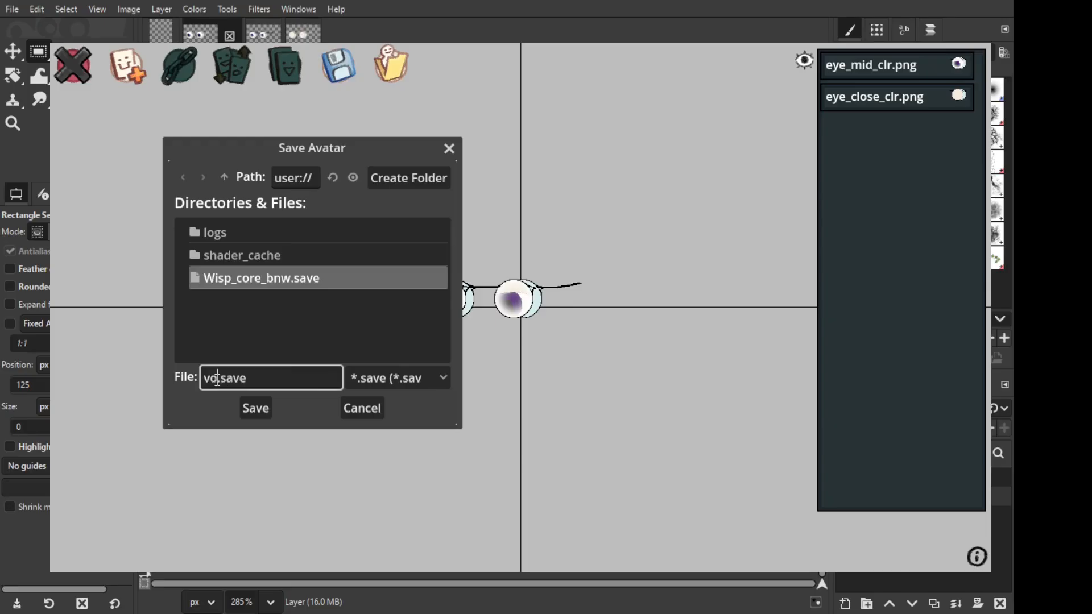
type("kvaren_clr")
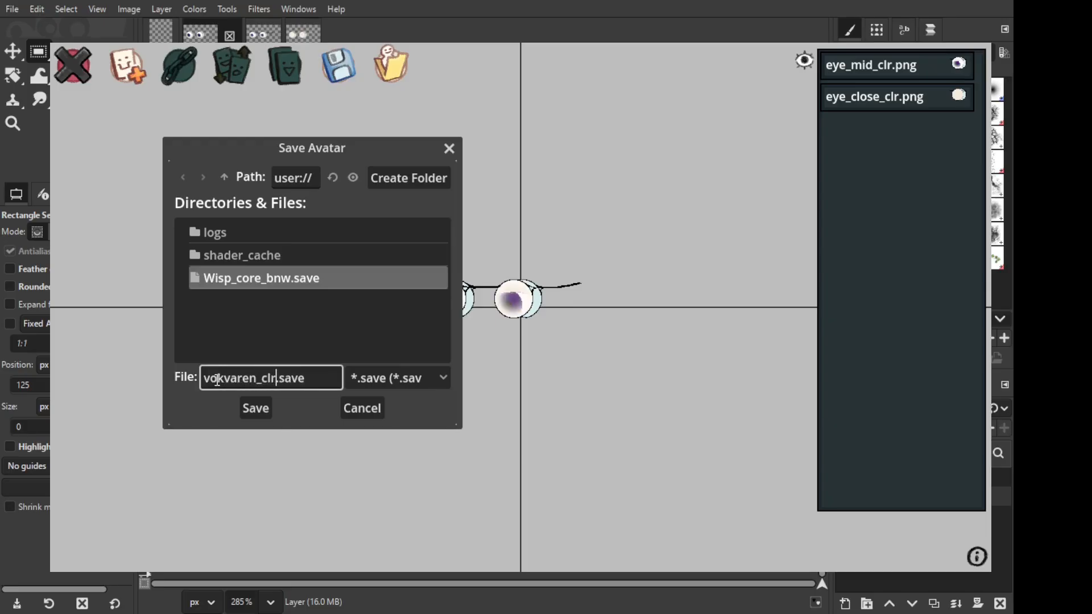
left_click(260, 409)
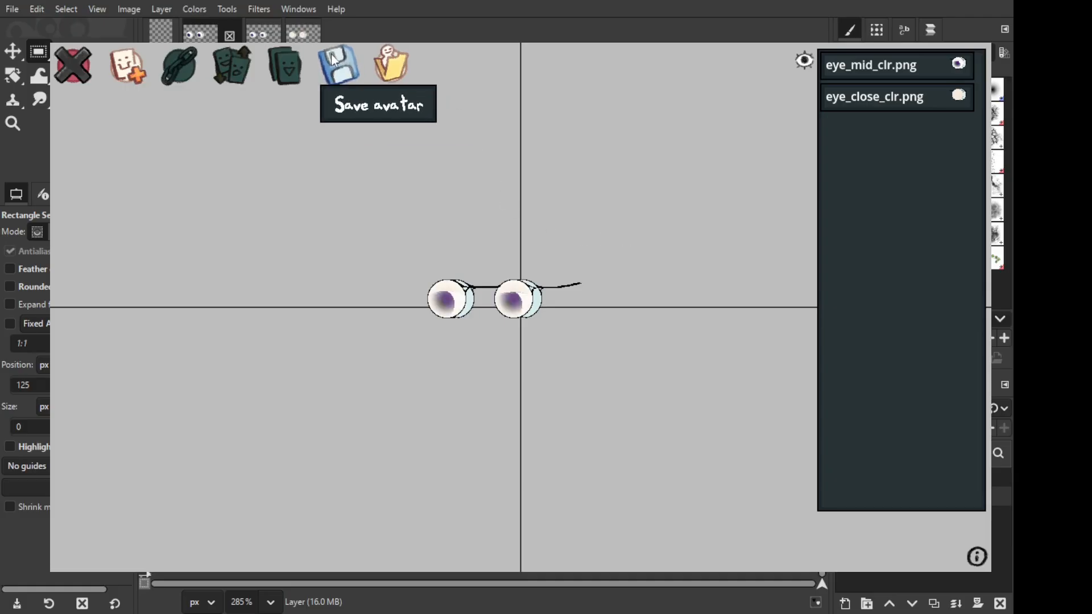
Step: Load the avatar Wisp_core_bnw.save and leave editing mode
left_click(390, 62)
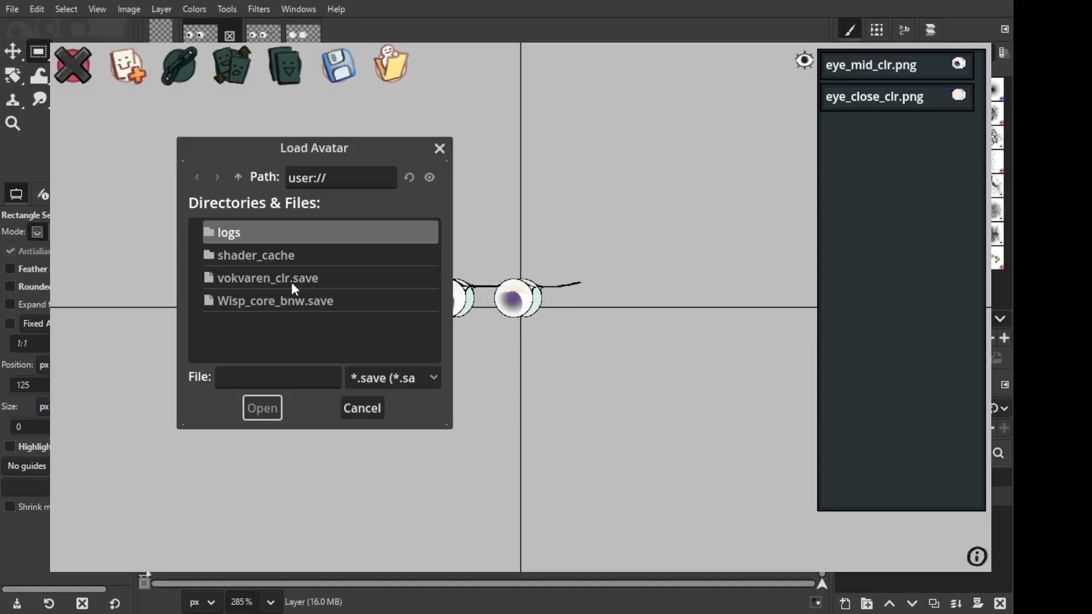
left_click(285, 301)
left_click(271, 408)
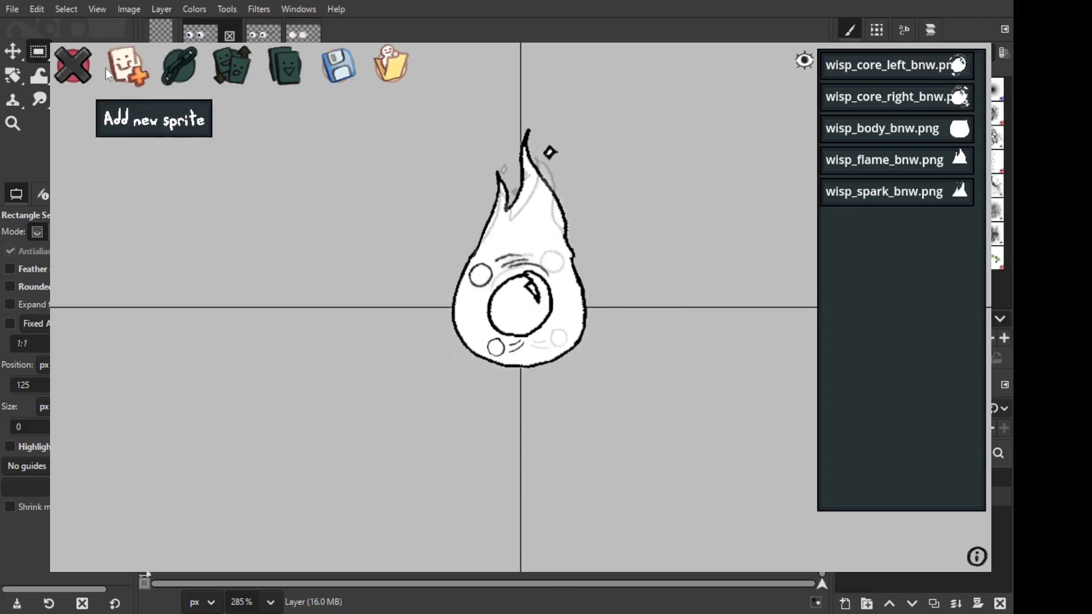
left_click(72, 66)
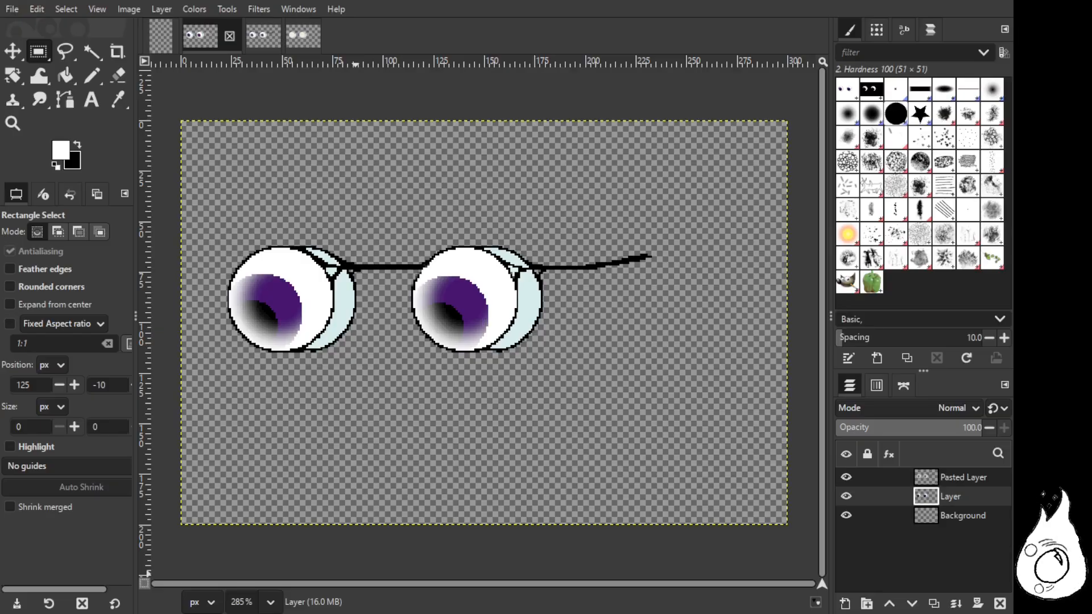
left_click(264, 45)
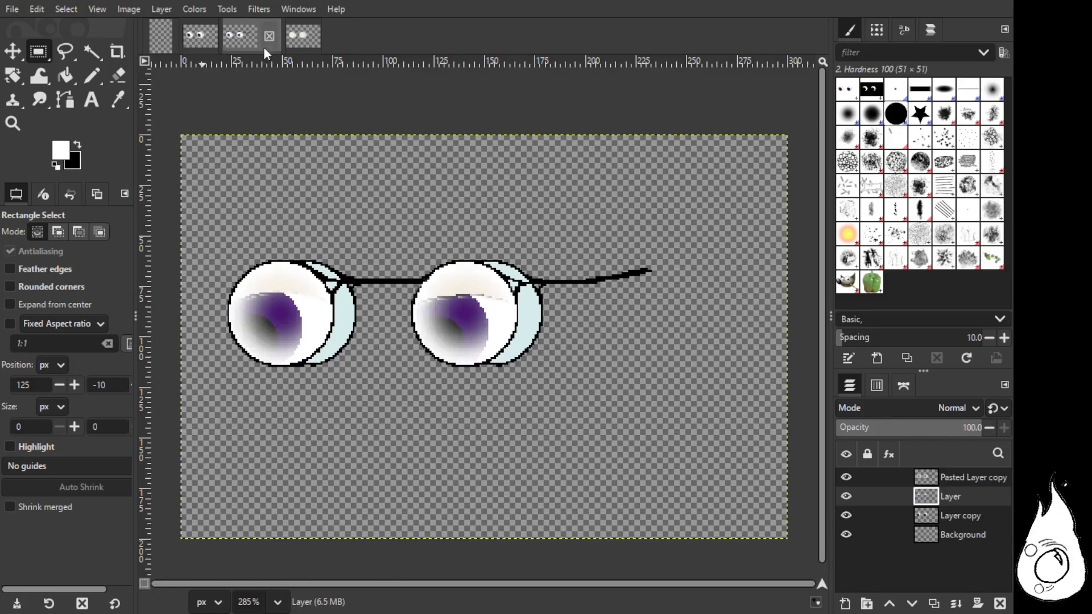
left_click(315, 35)
left_click(240, 38)
left_click(197, 40)
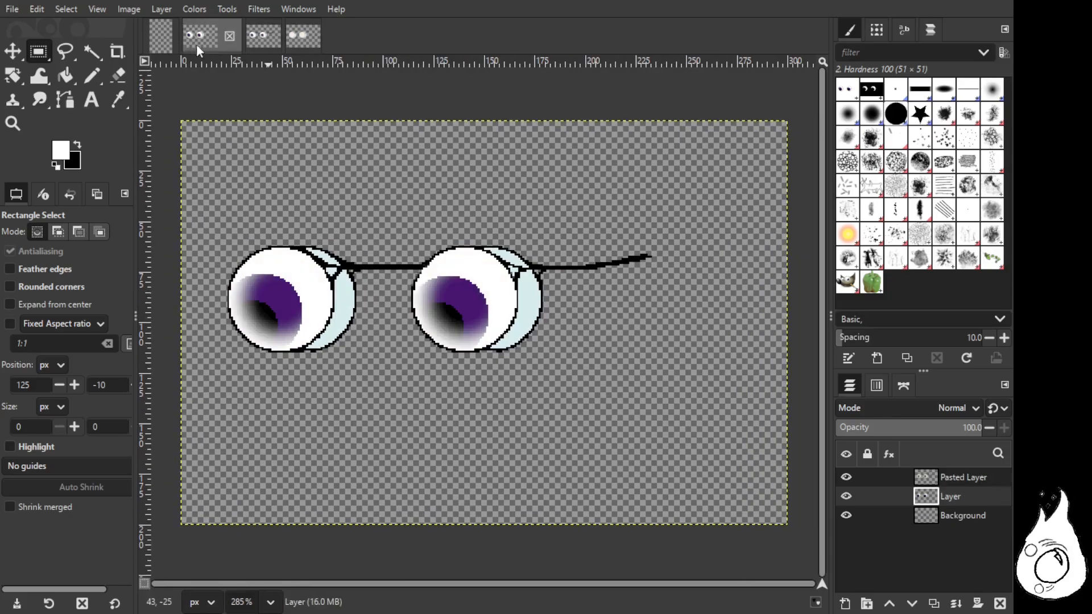